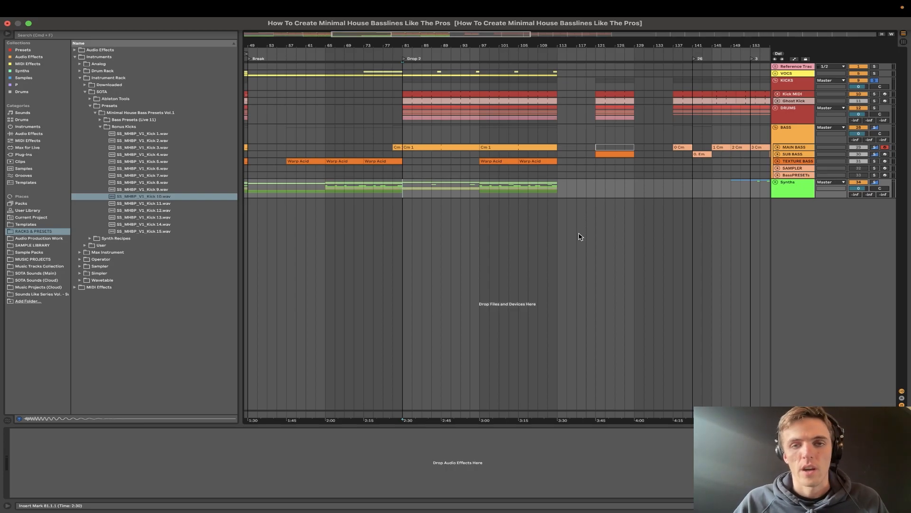
# - Show the device chain of the Kick MIDI track and play a moment of Drop 2
pyautogui.click(793, 90)
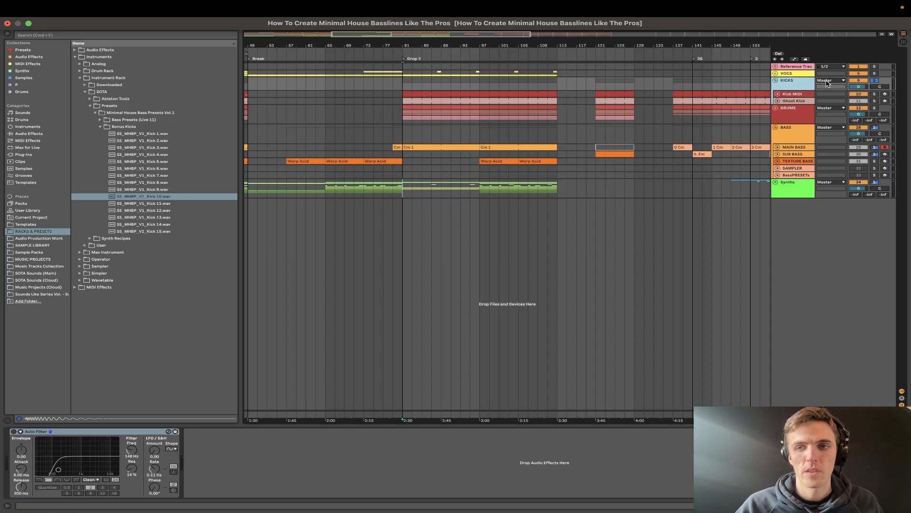
pyautogui.click(800, 95)
pyautogui.press('space')
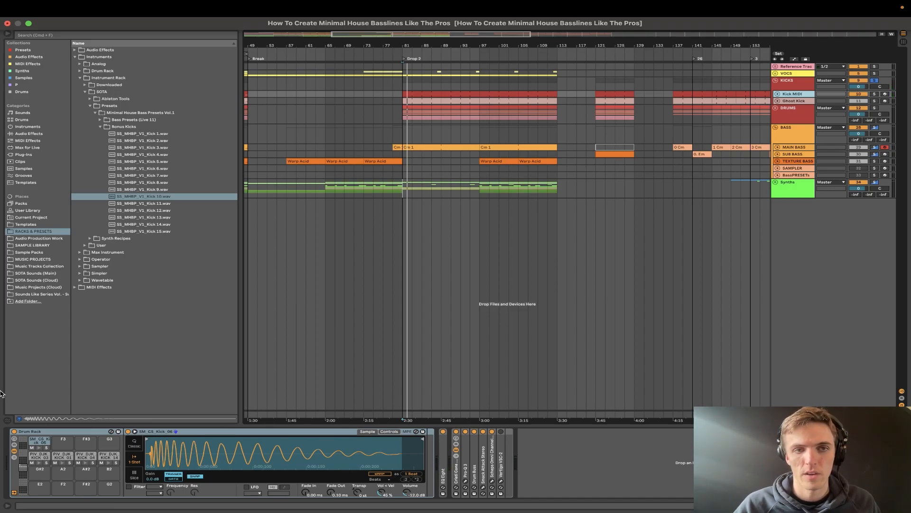
# - Audition the samples in the Bonus Kicks folder, from SS_MHBP_V1_Kick 1 through Kick 12
pyautogui.click(138, 134)
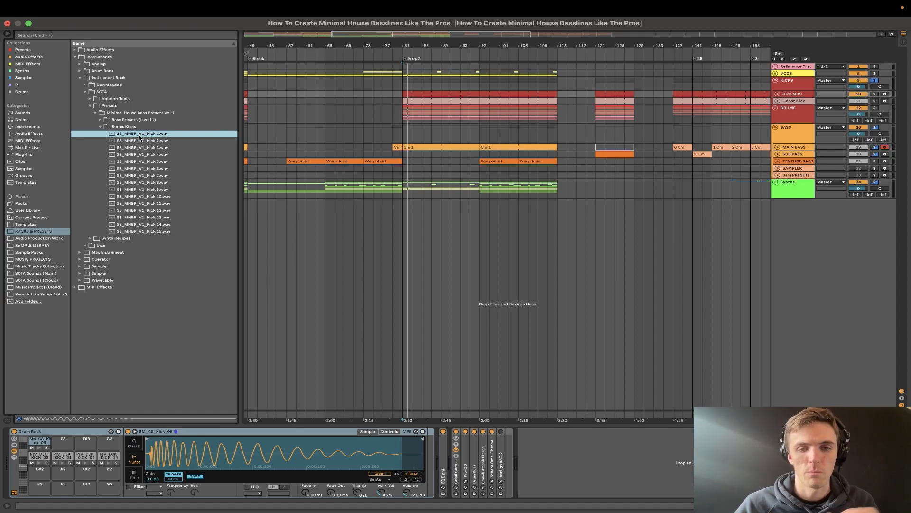
pyautogui.click(185, 154)
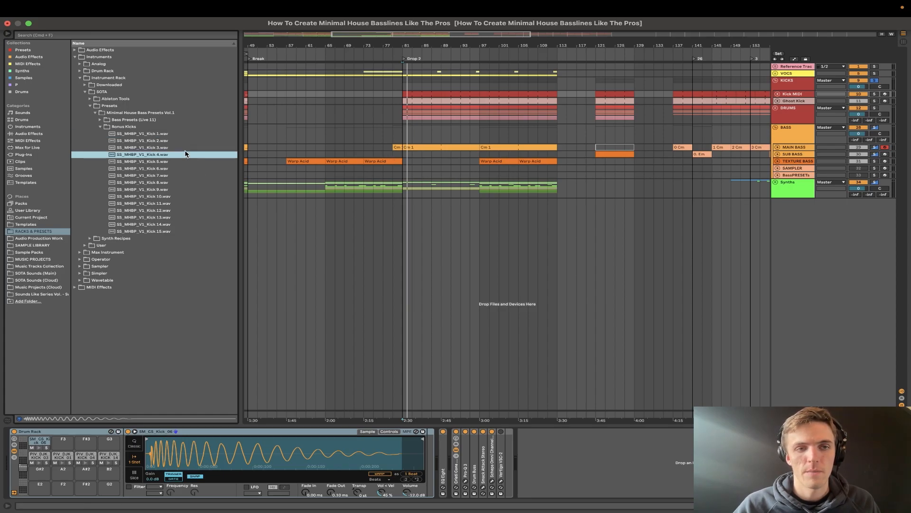
pyautogui.press('Down')
pyautogui.press('Down')
pyautogui.press('Down')
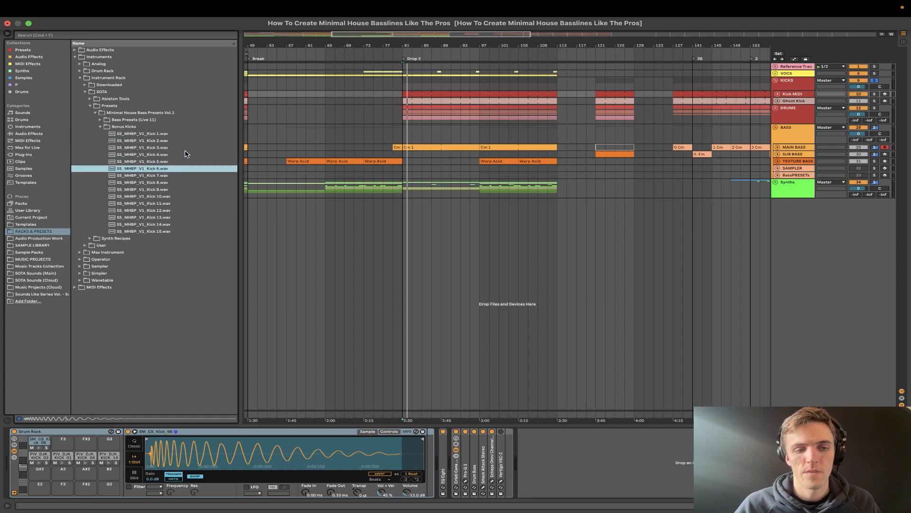
pyautogui.press('Down')
pyautogui.press('Down')
pyautogui.press('Down')
pyautogui.press('Down')
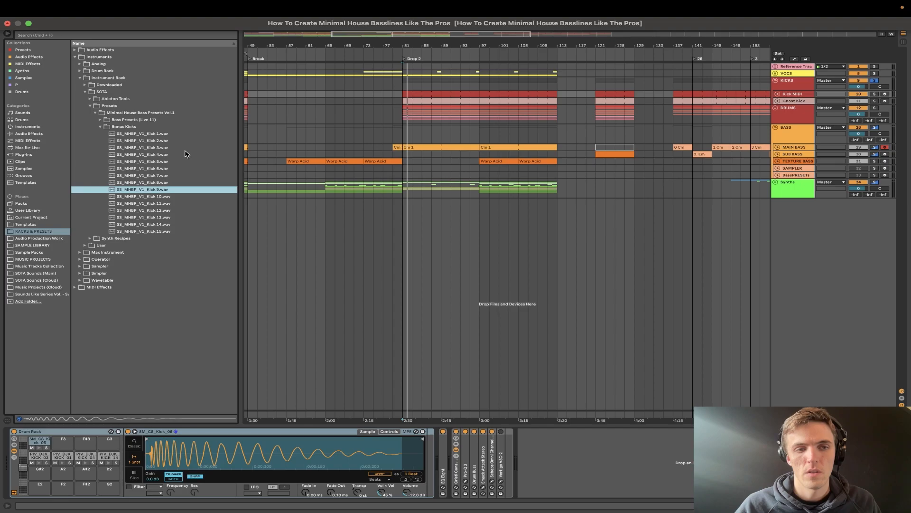
pyautogui.press('Down')
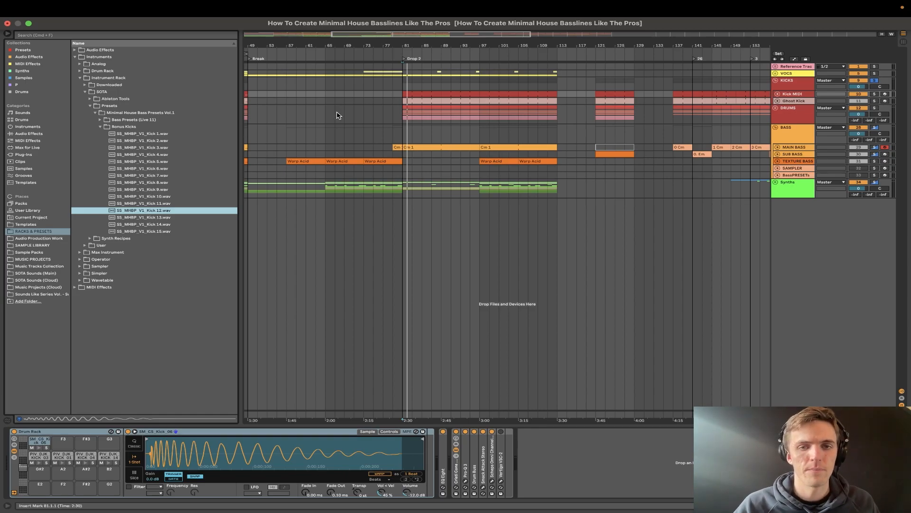
# - Solo the Analog chain in the MAIN BASS track's Bass Plugins rack, and play Drop 2 with the track soloed
pyautogui.click(794, 147)
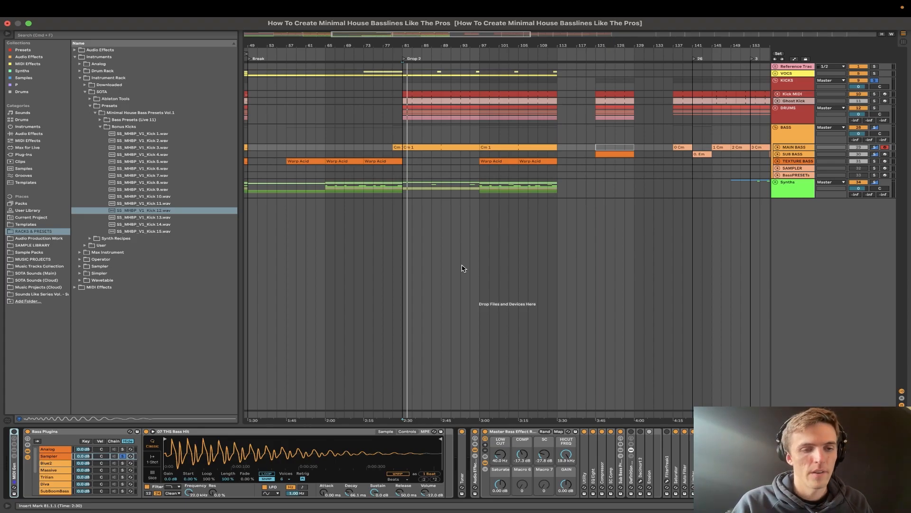
pyautogui.click(39, 127)
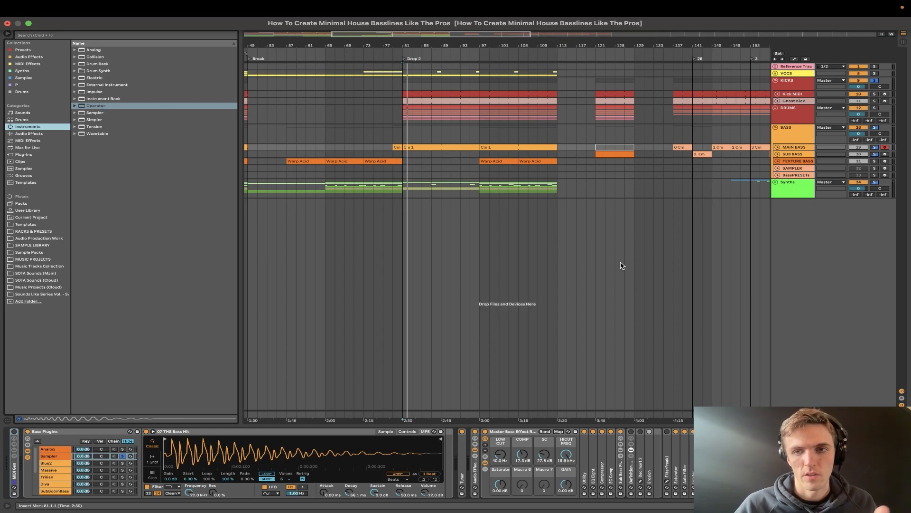
pyautogui.click(65, 448)
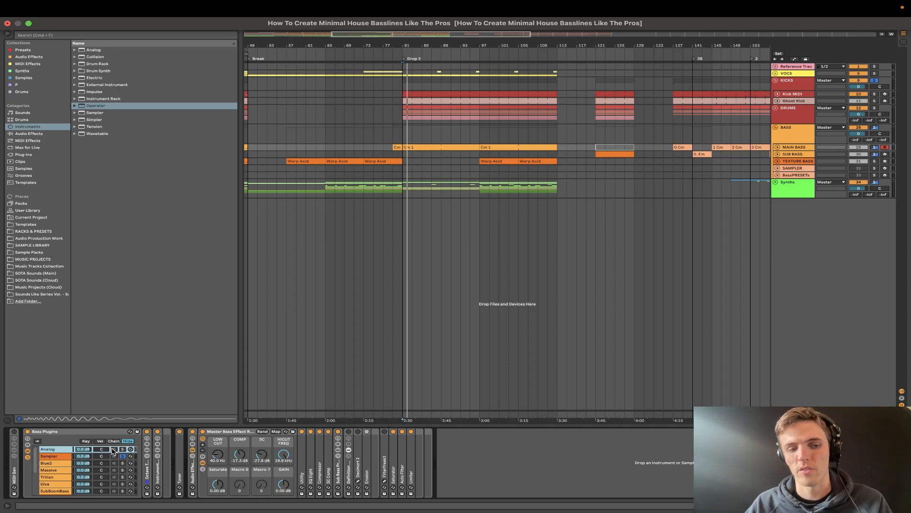
pyautogui.click(122, 448)
pyautogui.press('space')
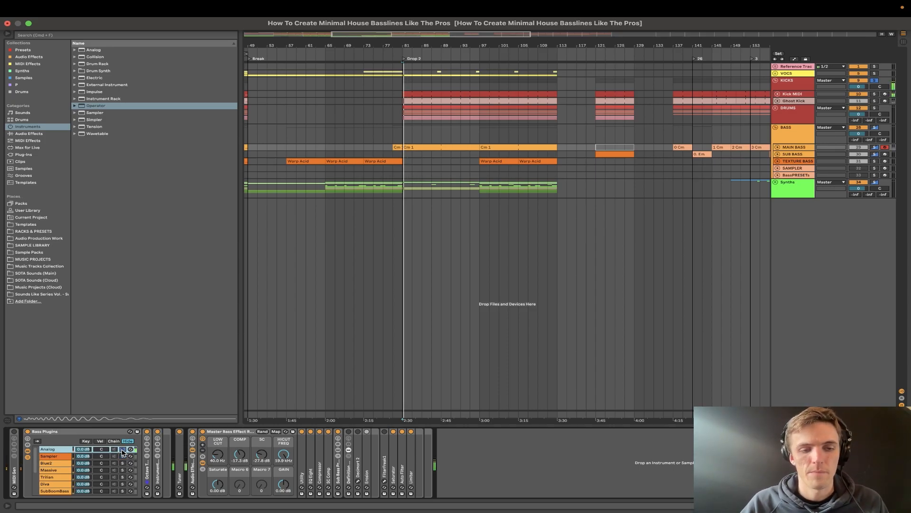
pyautogui.click(874, 147)
pyautogui.press('space')
pyautogui.press('space')
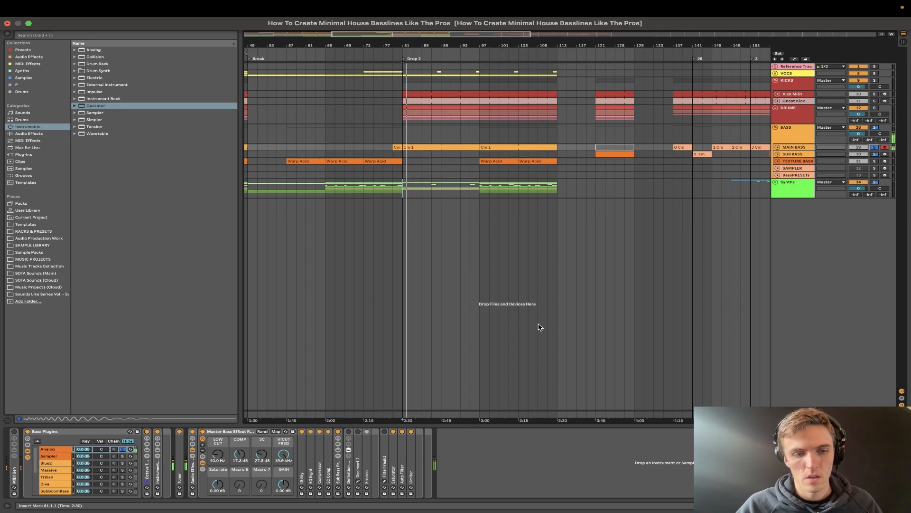
# - Unfold the Instrument Rack in the Analog chain and set its F1 Freq macro to about 593
pyautogui.click(157, 475)
pyautogui.doubleClick(157, 474)
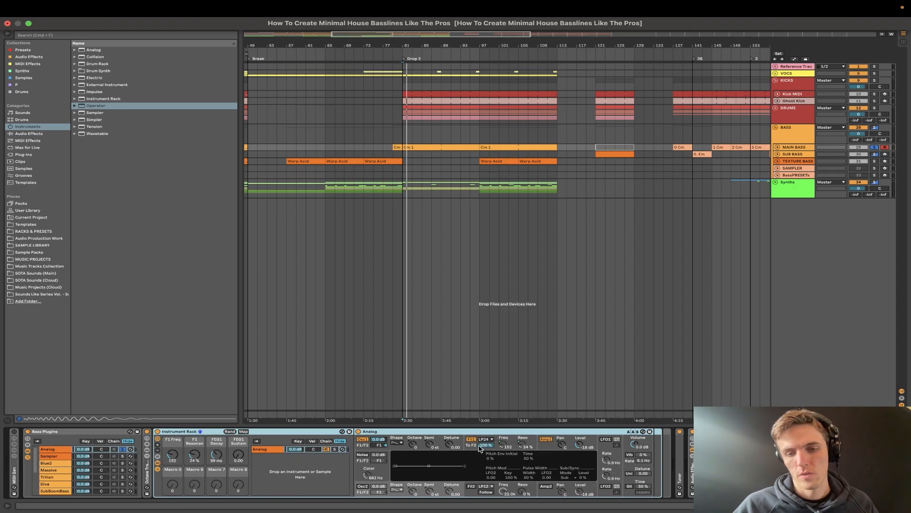
pyautogui.moveTo(176, 454)
pyautogui.mouseDown()
pyautogui.moveTo(176, 425)
pyautogui.moveTo(173, 468)
pyautogui.mouseUp()
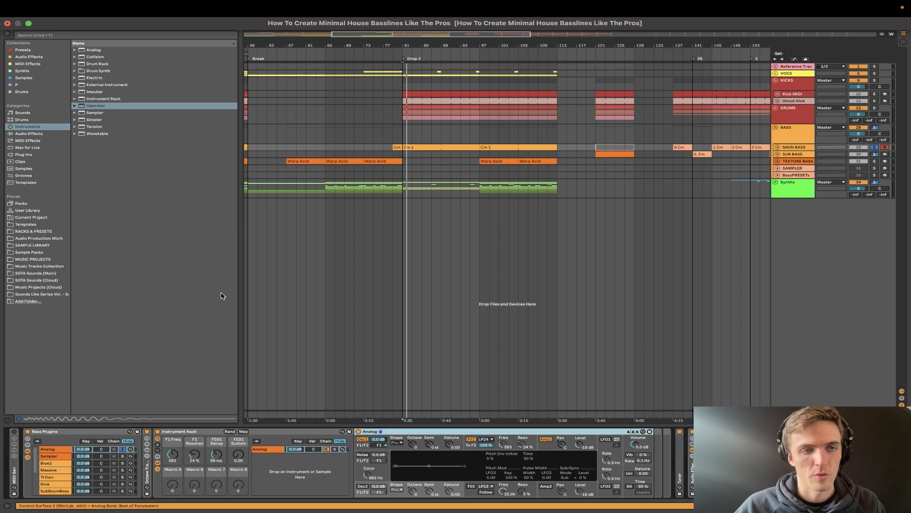
# - List Operator's Bass presets and create a new empty chain in the Bass Plugins rack
pyautogui.click(74, 106)
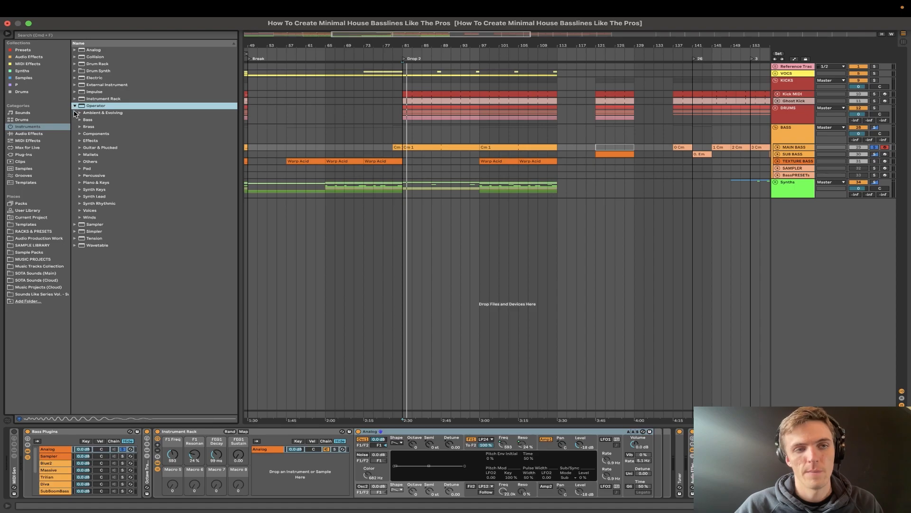
pyautogui.click(79, 120)
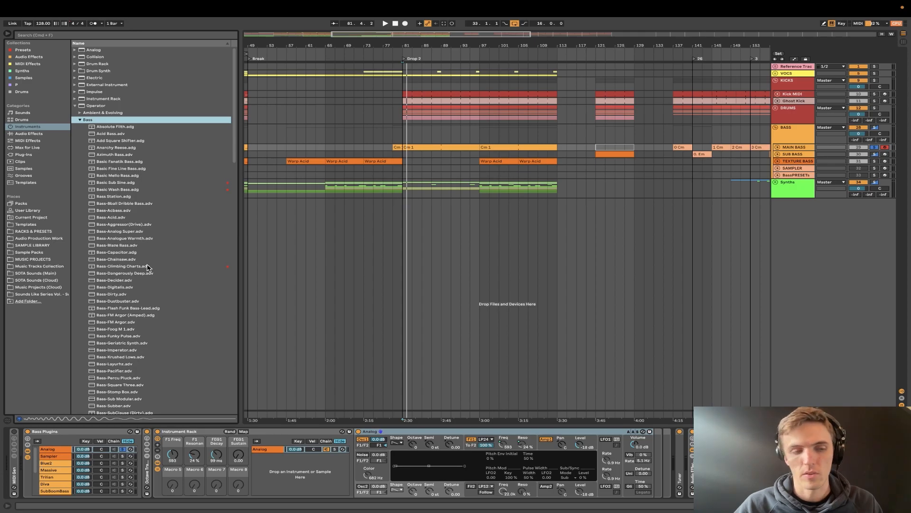
pyautogui.click(66, 449)
pyautogui.rightClick(66, 449)
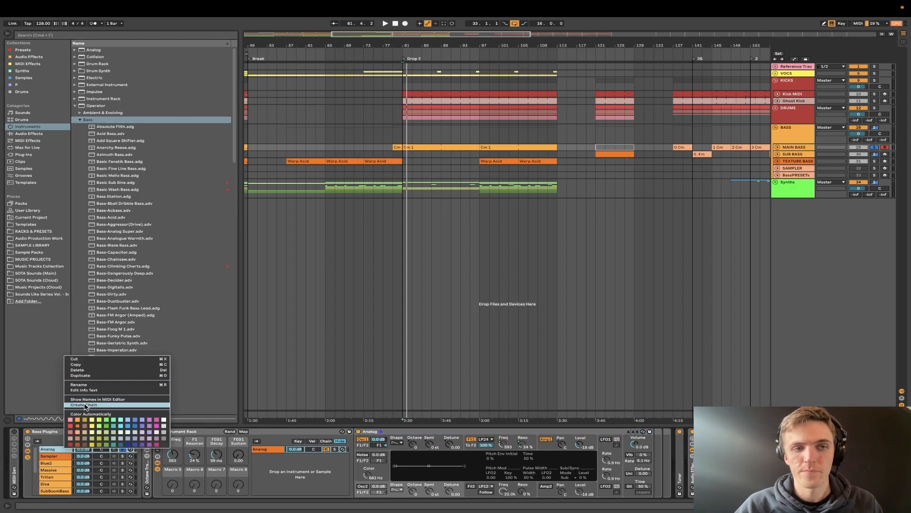
pyautogui.click(85, 405)
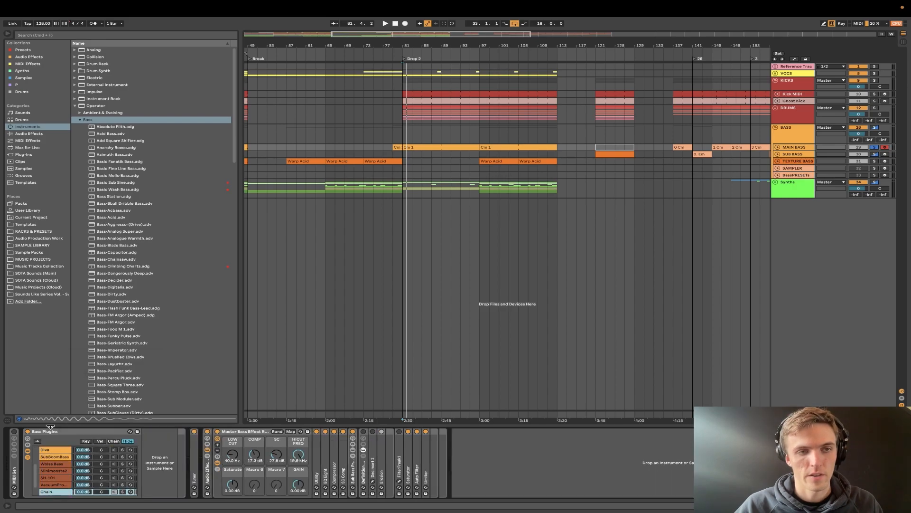
# - Load the Acid Bass preset into the empty chain and solo that chain
pyautogui.click(116, 135)
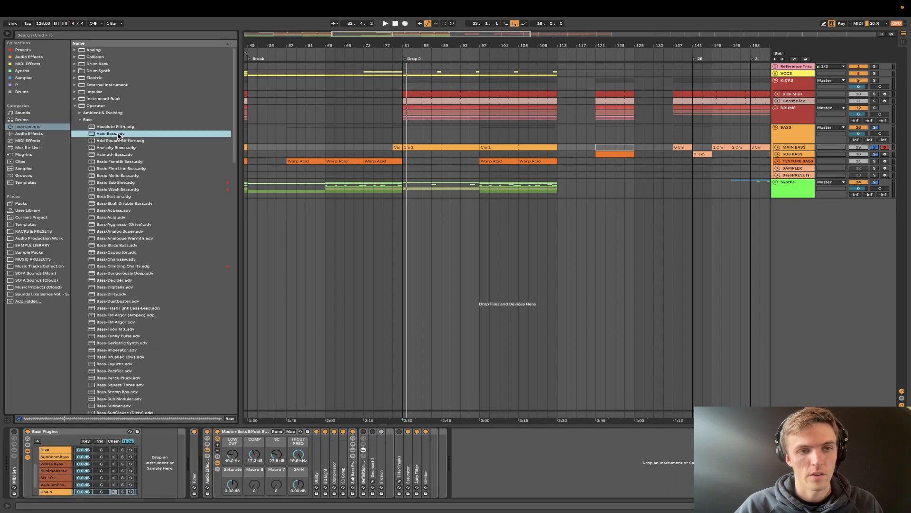
pyautogui.moveTo(117, 136); pyautogui.dragTo(166, 449)
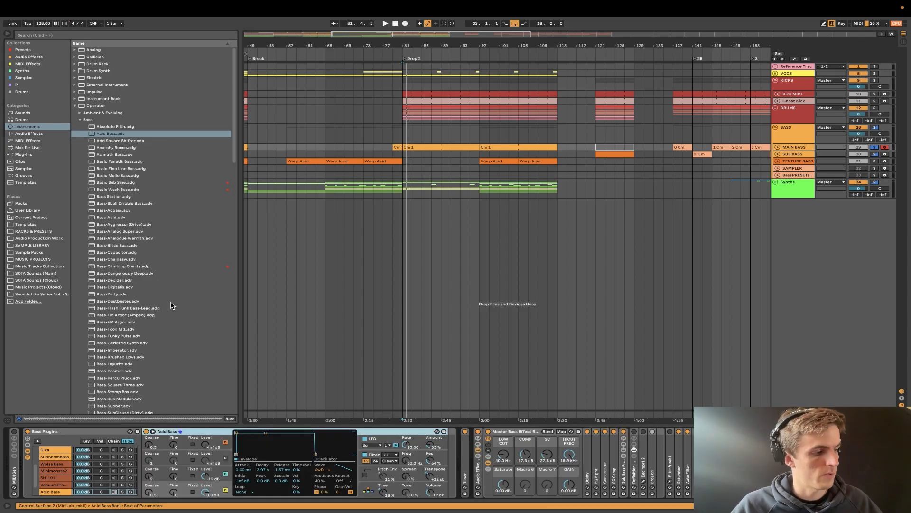
pyautogui.click(123, 492)
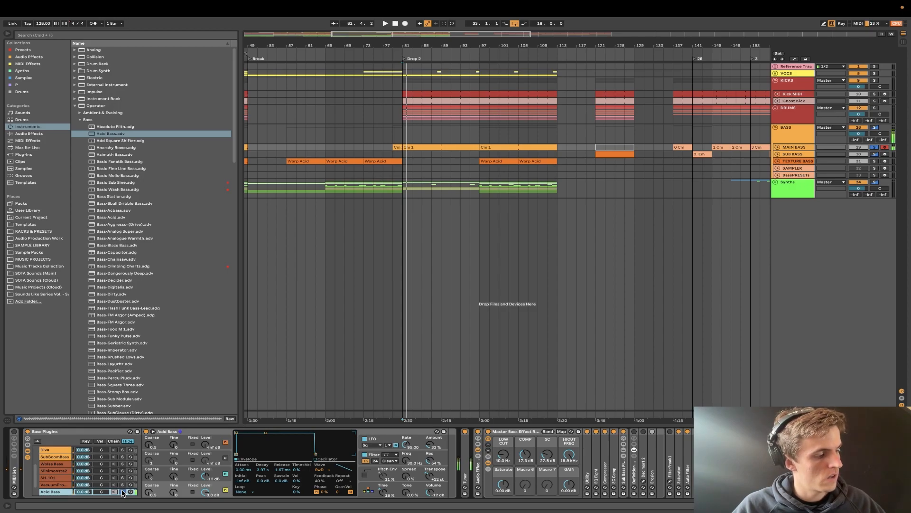
pyautogui.click(123, 492)
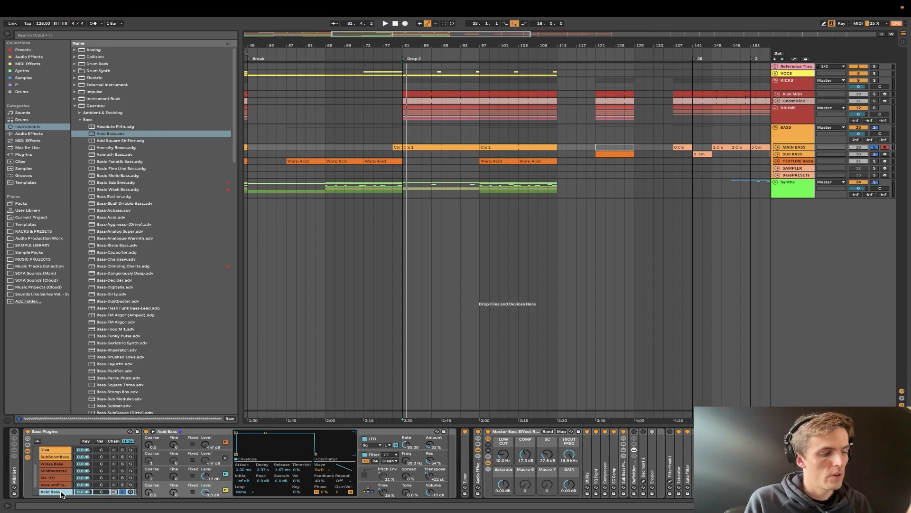
# - Open the Cm 1 clip on MAIN BASS and audition piano roll keys around C2 and C3
pyautogui.doubleClick(422, 146)
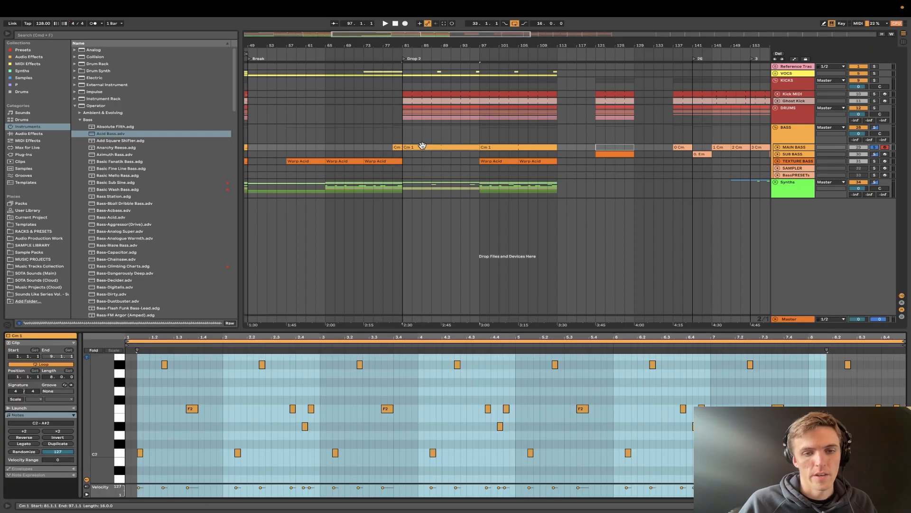
pyautogui.click(122, 456)
pyautogui.scroll(1, 121, 457)
pyautogui.click(121, 375)
pyautogui.click(122, 375)
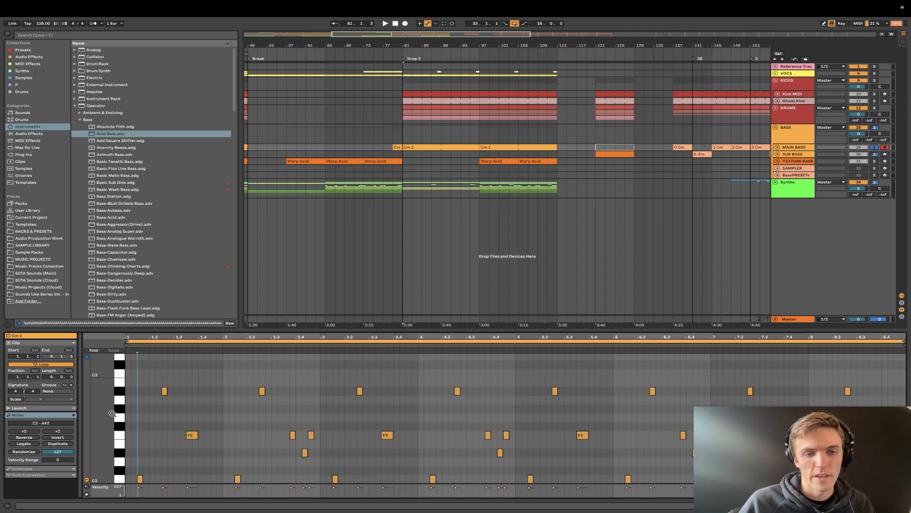
# - Audition C2 again and play test notes in the lower range of the Cm 1 clip
pyautogui.scroll(-1, 112, 413)
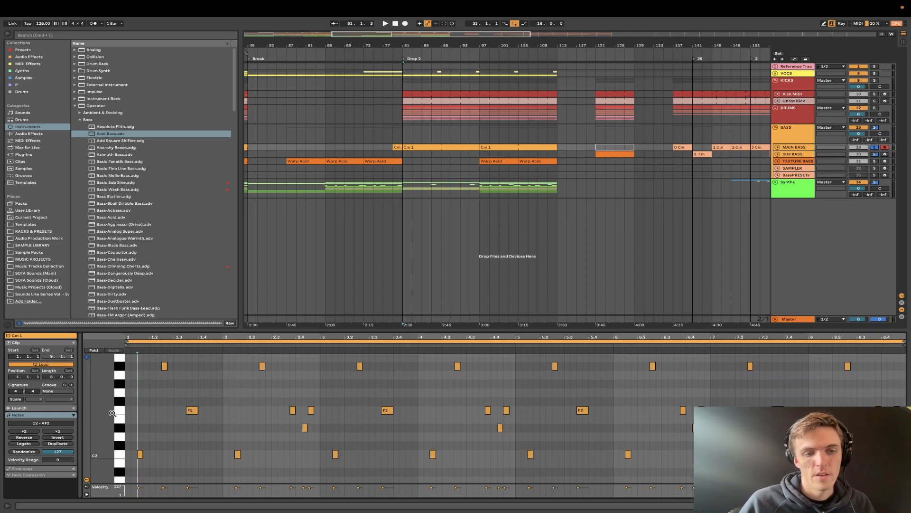
pyautogui.click(117, 459)
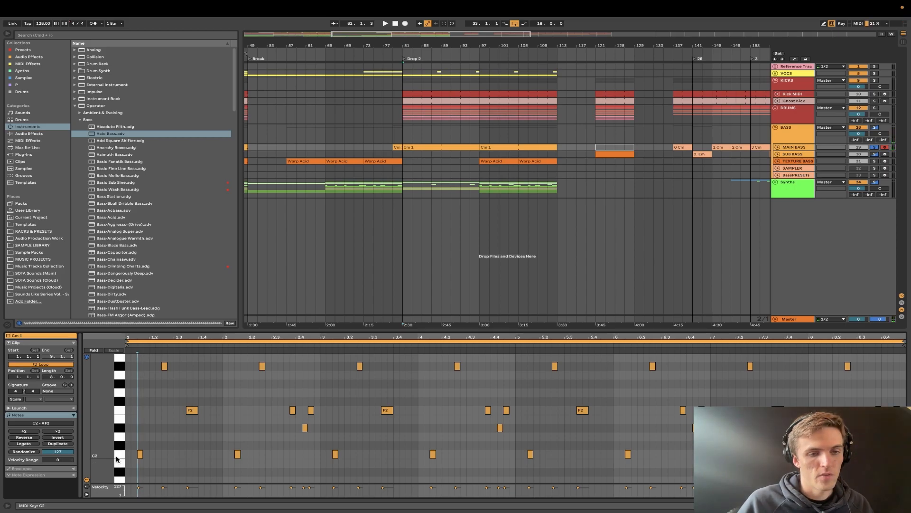
pyautogui.scroll(-5, 117, 459)
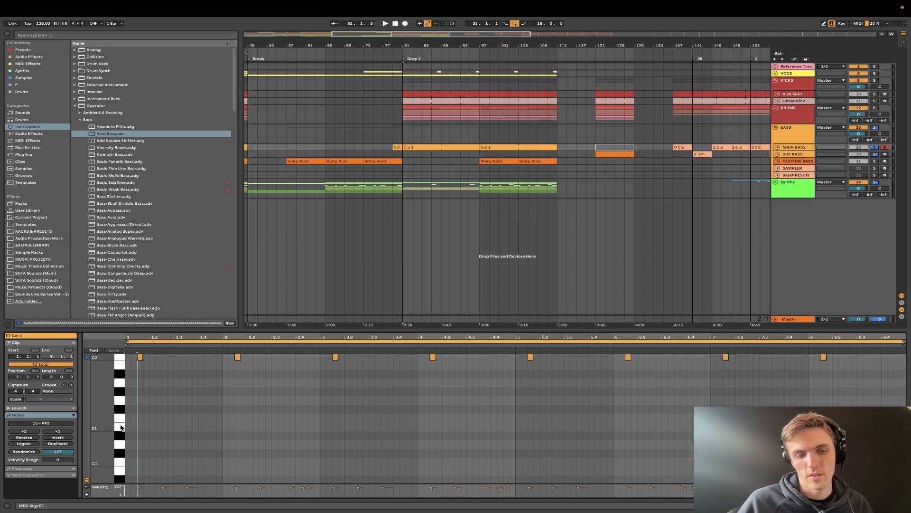
pyautogui.scroll(3, 126, 429)
pyautogui.press('a')
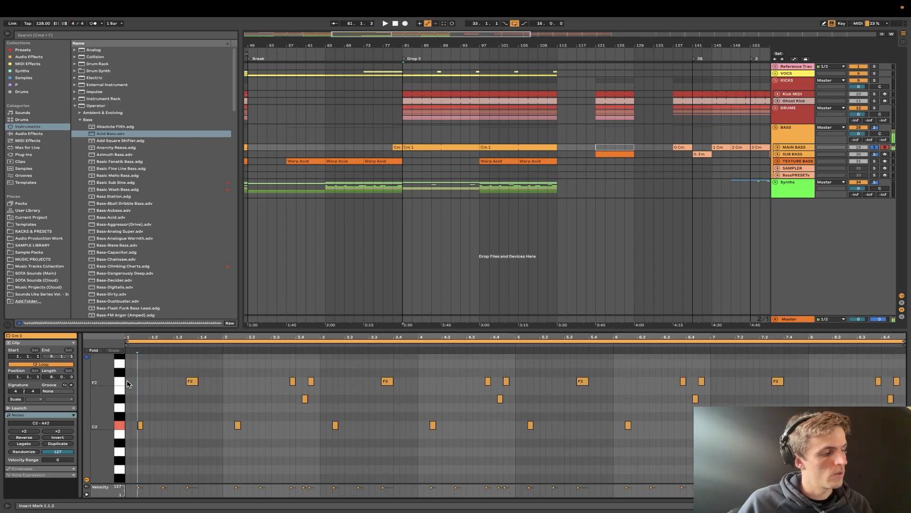
pyautogui.press('a')
pyautogui.press('f')
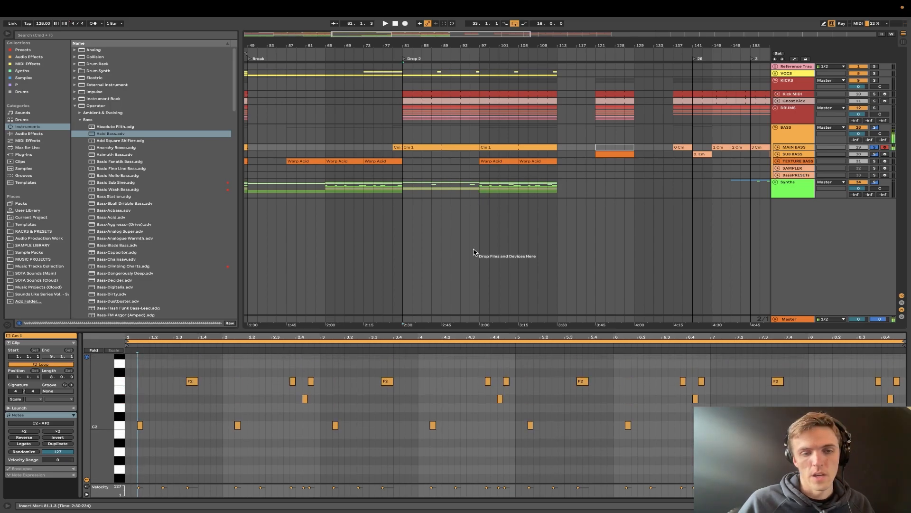
# - Return to the MAIN BASS devices and show the VacuumPro chain in the Bass Plugins rack
pyautogui.click(796, 148)
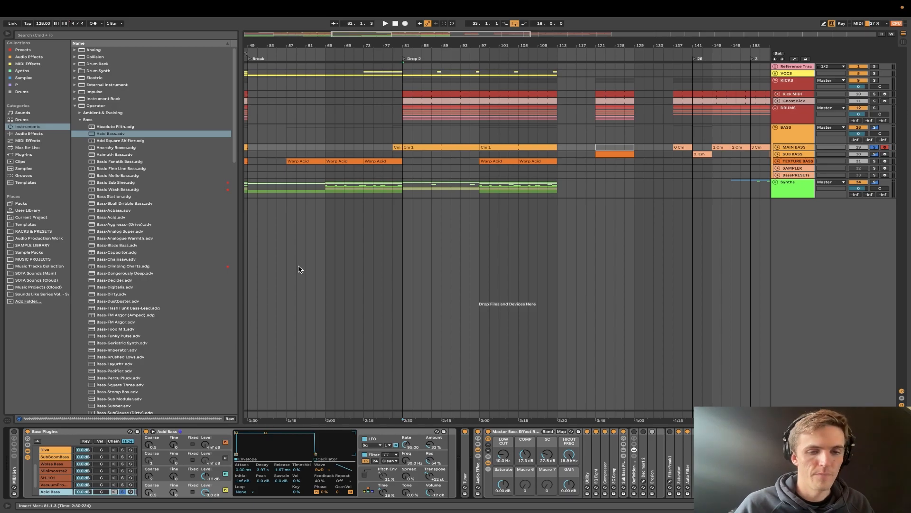
pyautogui.click(67, 485)
pyautogui.scroll(3, 70, 469)
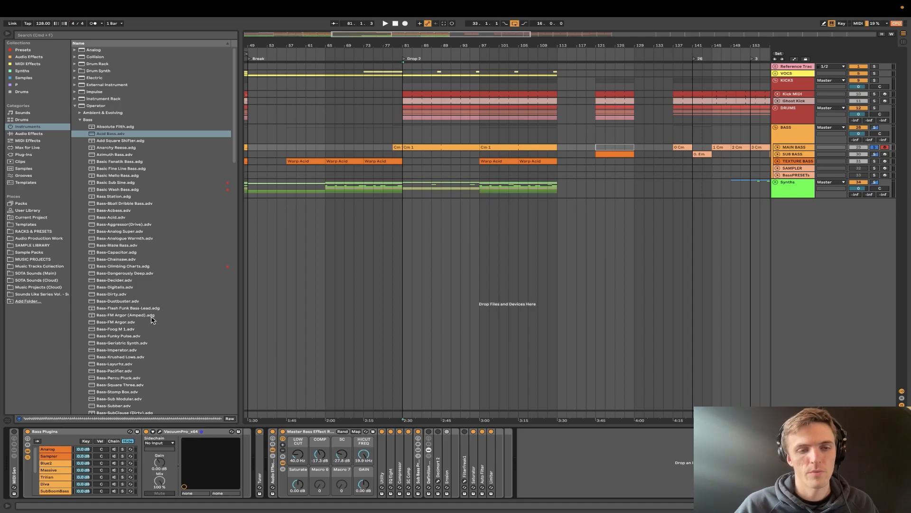
# - Browse the User Library's instrument presets and open the RACKS & PRESETS folder containing Minimal House Bass Presets Vol.1
pyautogui.click(81, 120)
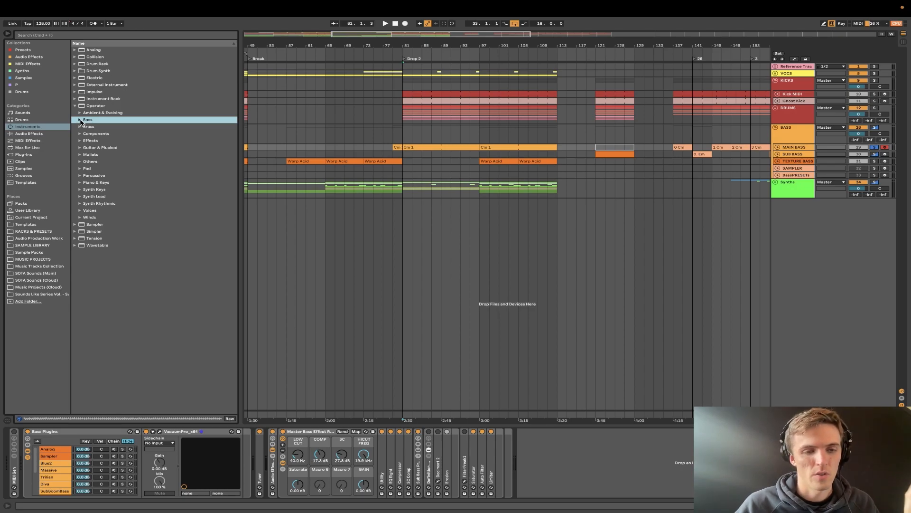
pyautogui.click(27, 211)
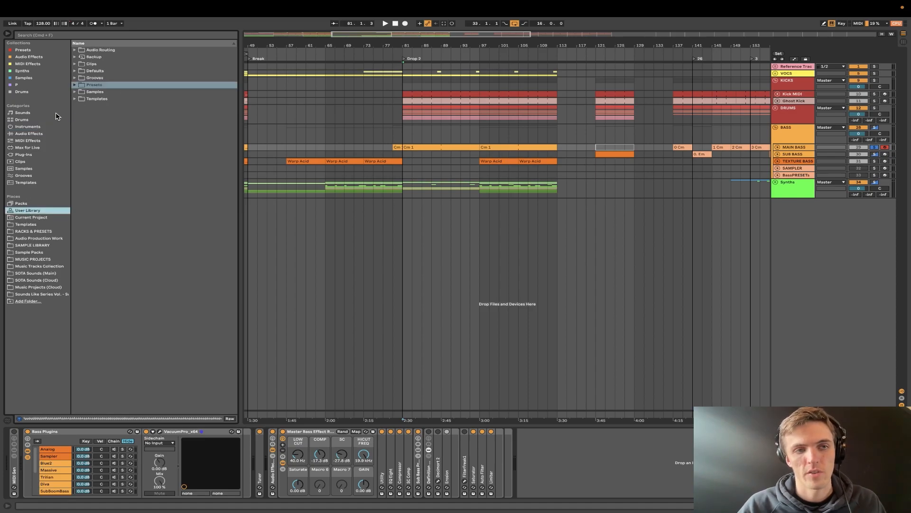
pyautogui.click(75, 85)
pyautogui.click(79, 99)
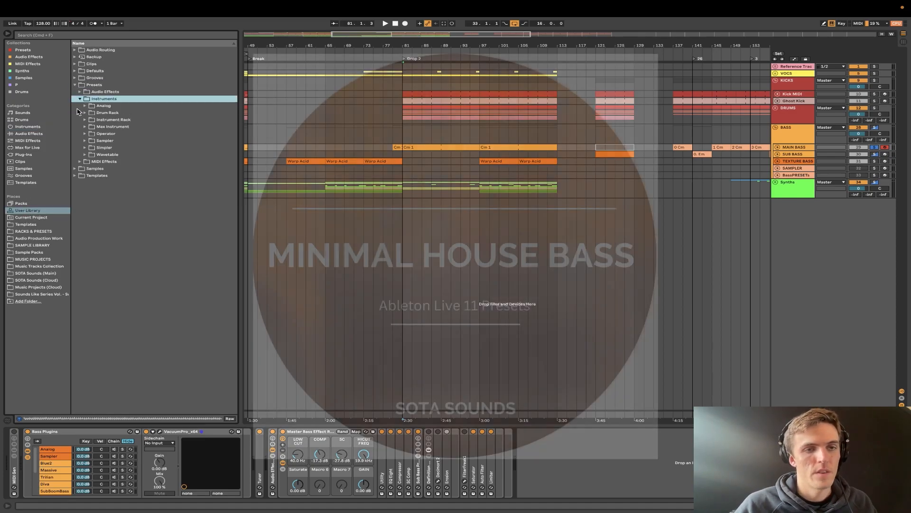
pyautogui.click(41, 230)
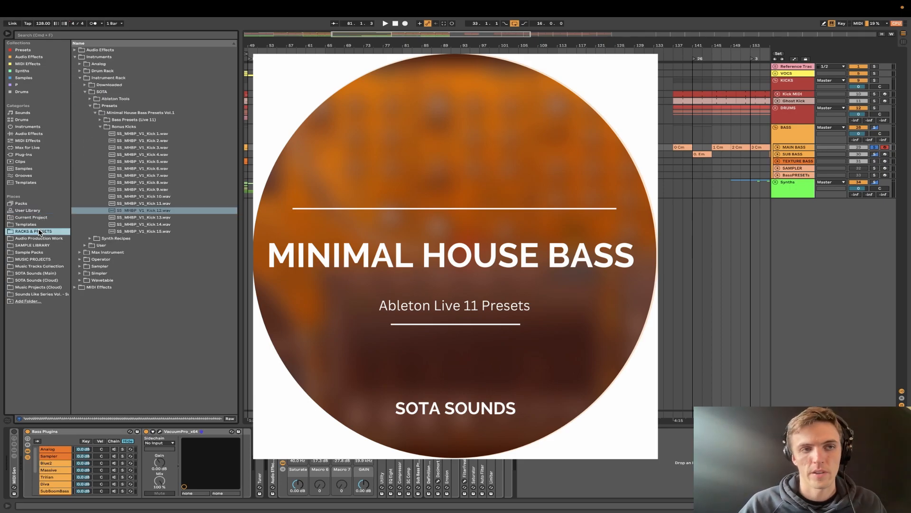
# - Collapse the Bonus Kicks folder and expand Bass Presets (Live 11) down to the Bass folder inside Instrument Racks
pyautogui.click(100, 126)
pyautogui.click(101, 120)
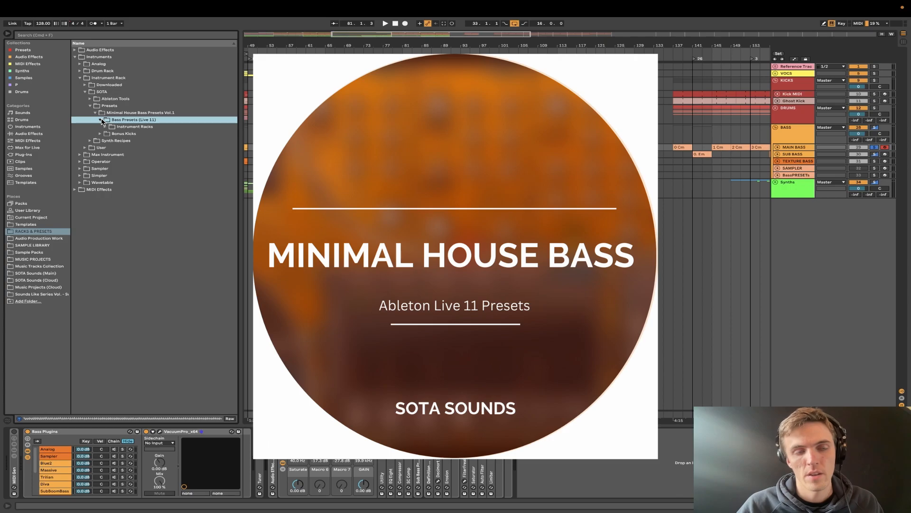
pyautogui.press('Down')
pyautogui.press('Right')
pyautogui.press('Down')
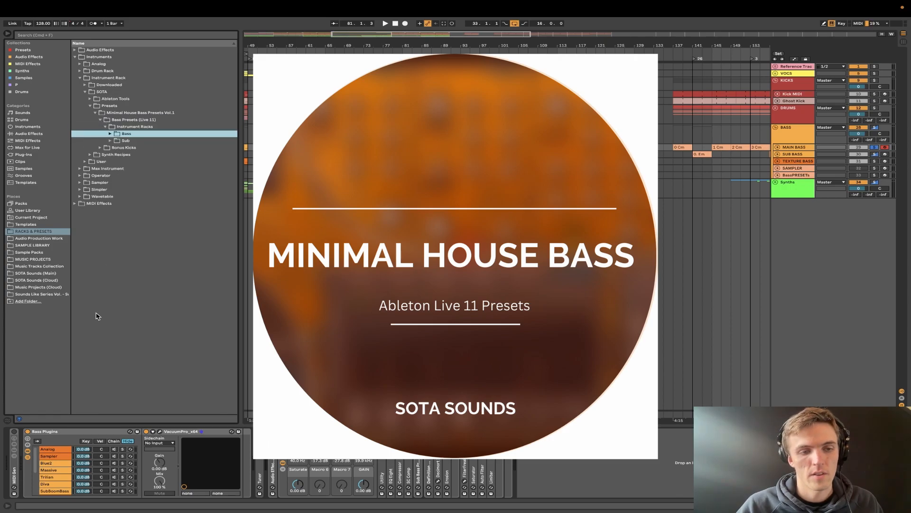
# - Show the Analog chain of the Bass Plugins rack and list the presets in the Bass folder
pyautogui.click(60, 449)
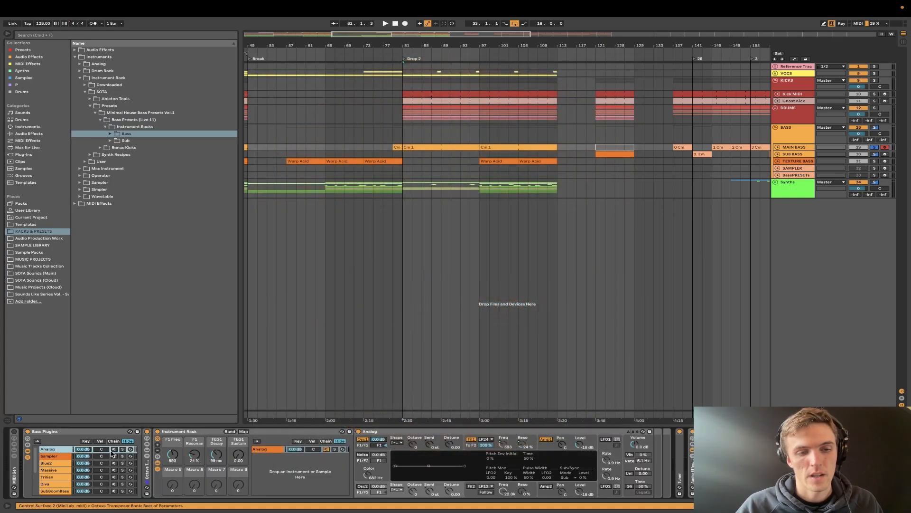
pyautogui.click(147, 472)
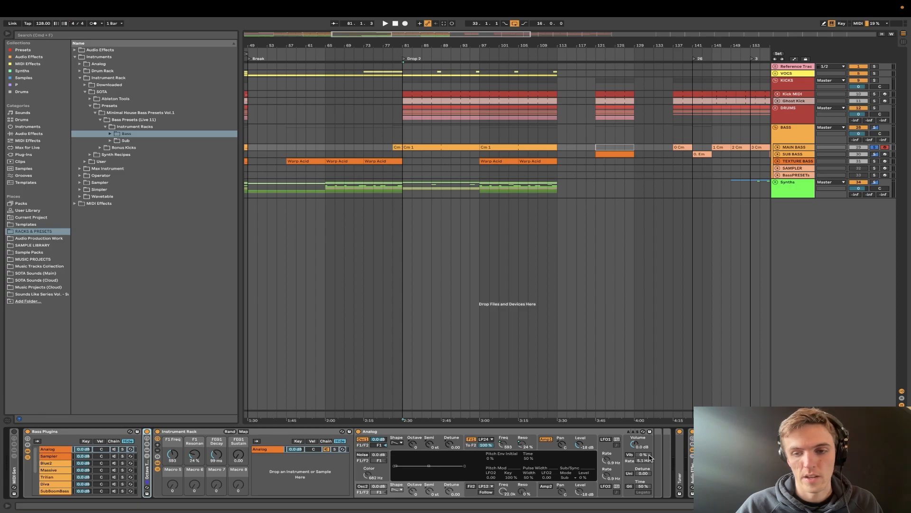
pyautogui.click(110, 134)
pyautogui.click(135, 142)
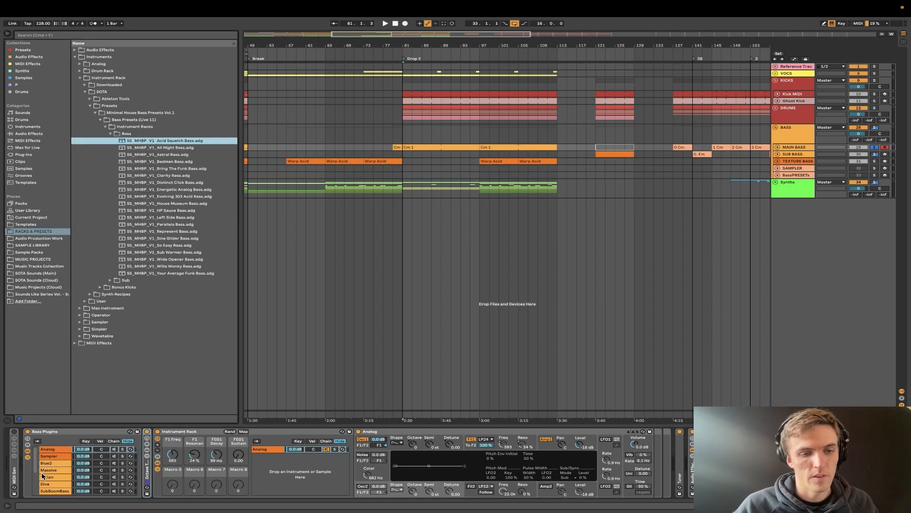
# - Load SS_MHBP_V1_Acid Squelch Bass.adg into the Analog chain and solo that chain
pyautogui.click(54, 450)
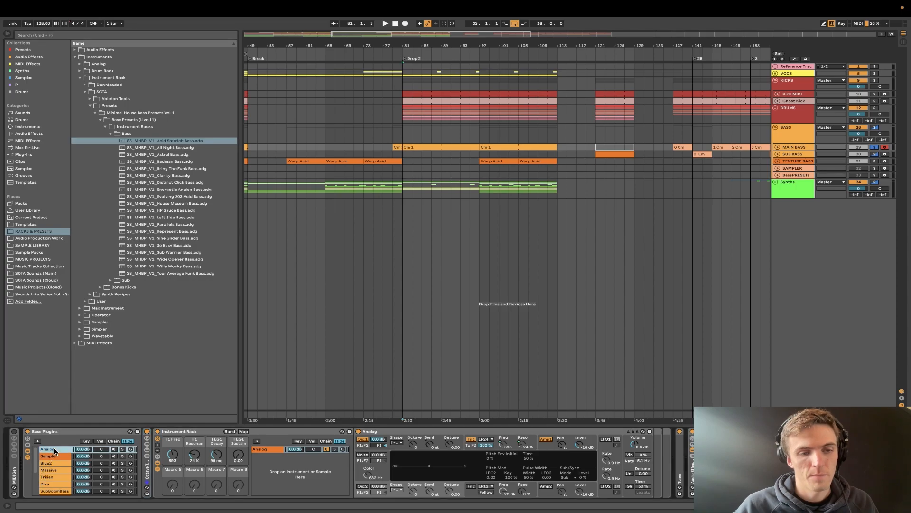
pyautogui.click(163, 142)
pyautogui.moveTo(179, 426); pyautogui.dragTo(181, 433)
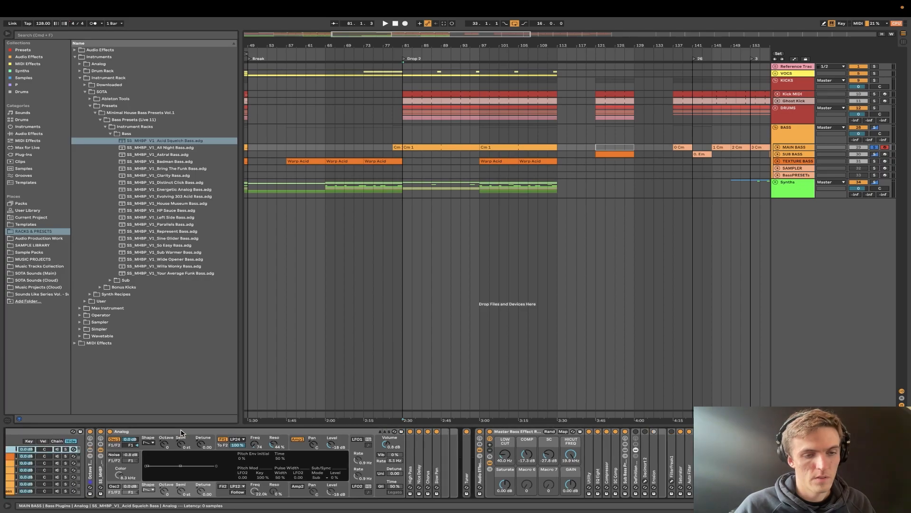
pyautogui.click(123, 449)
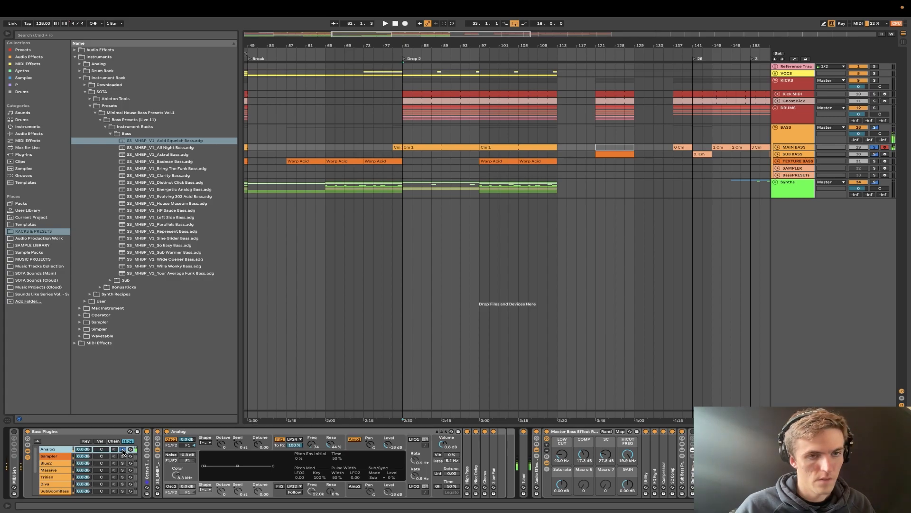
# - Replace the Acid Squelch preset in the Analog chain with SS_MHBP_V1_Clarity Bass.adg
pyautogui.click(144, 170)
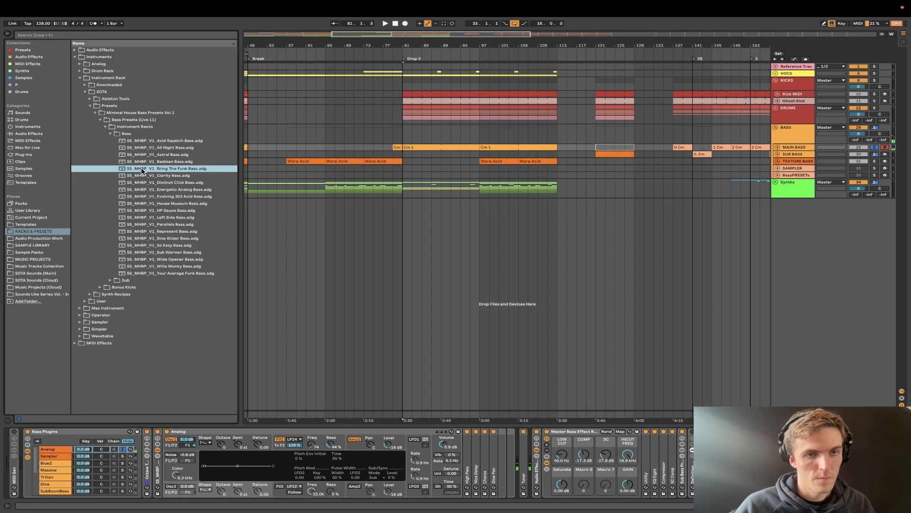
pyautogui.click(144, 176)
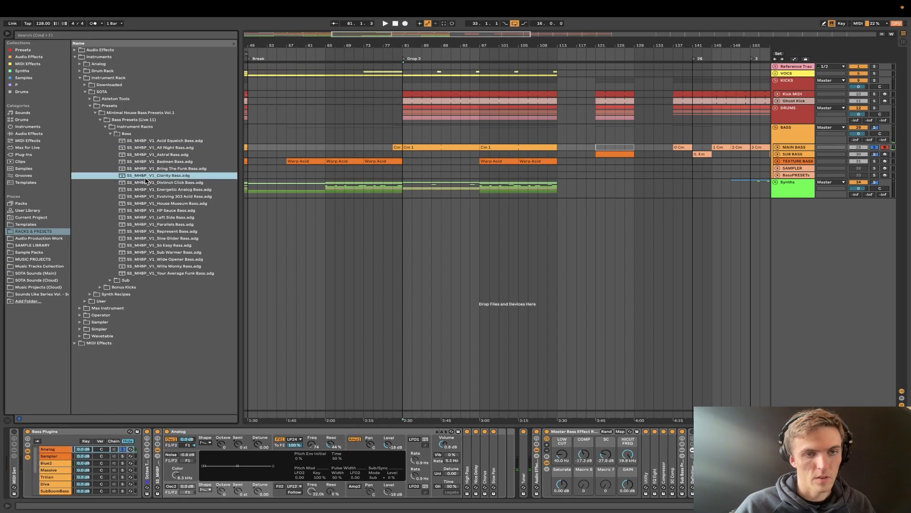
pyautogui.click(158, 471)
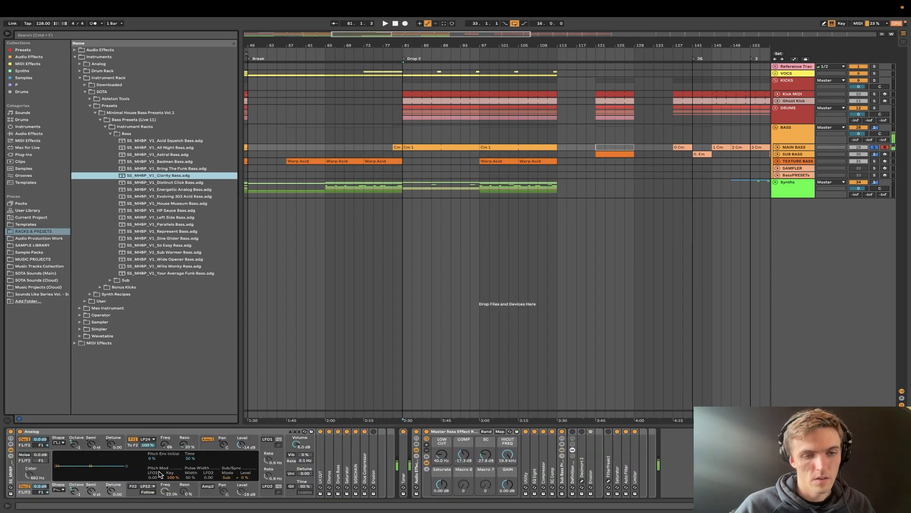
pyautogui.hscroll(-5, 168, 458)
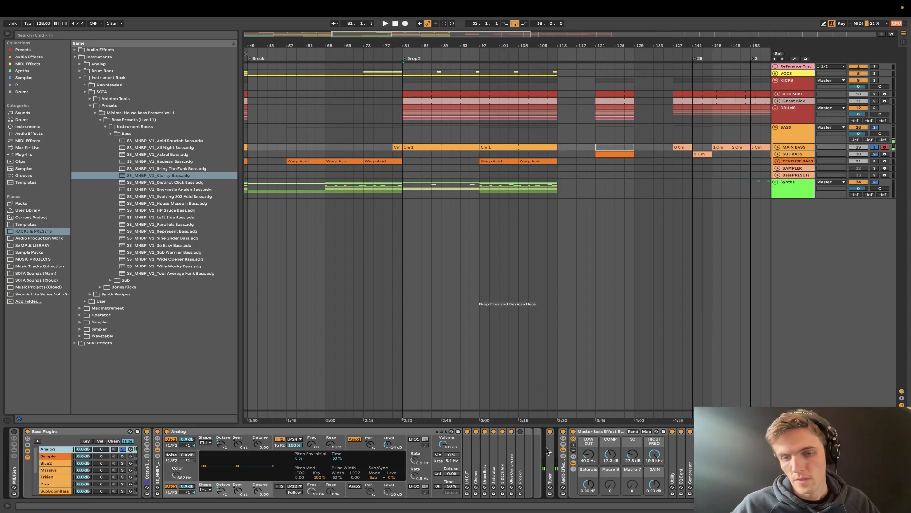
# - Turn off and fold the audio effect rack that contains the Master Bass Effect Rack
pyautogui.click(563, 431)
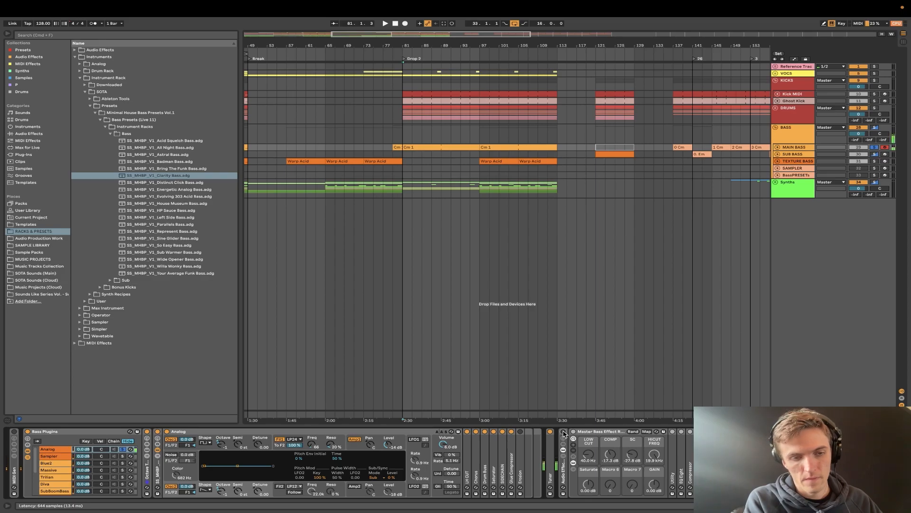
pyautogui.doubleClick(565, 473)
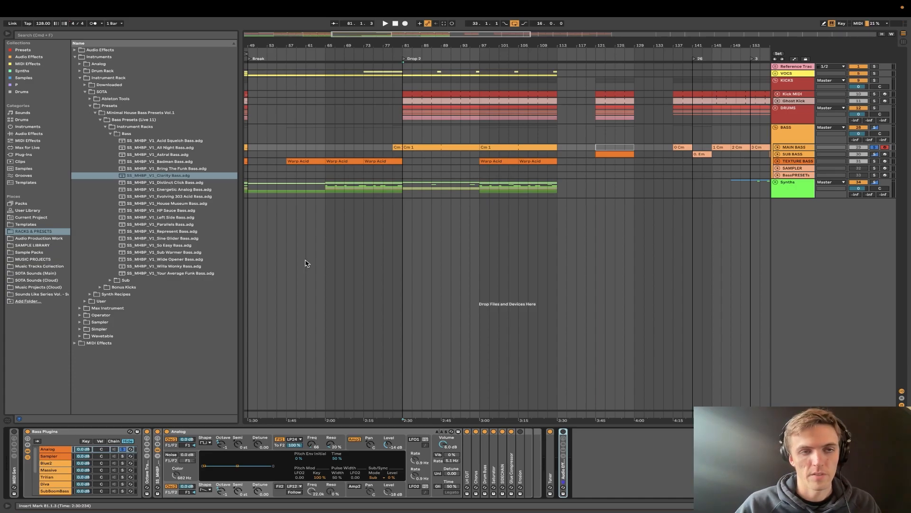
# - Audition kick samples 7 to 9 in the Bonus Kicks folder and collapse the folder
pyautogui.click(100, 121)
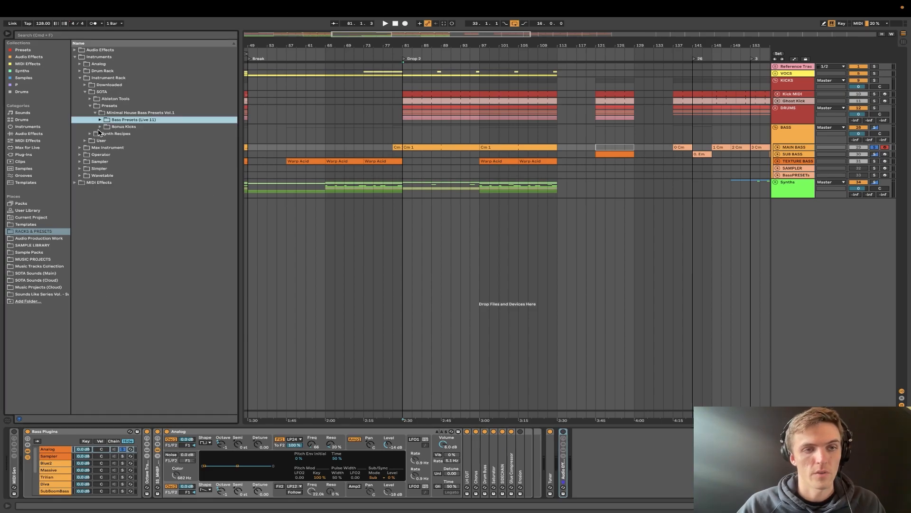
pyautogui.click(100, 127)
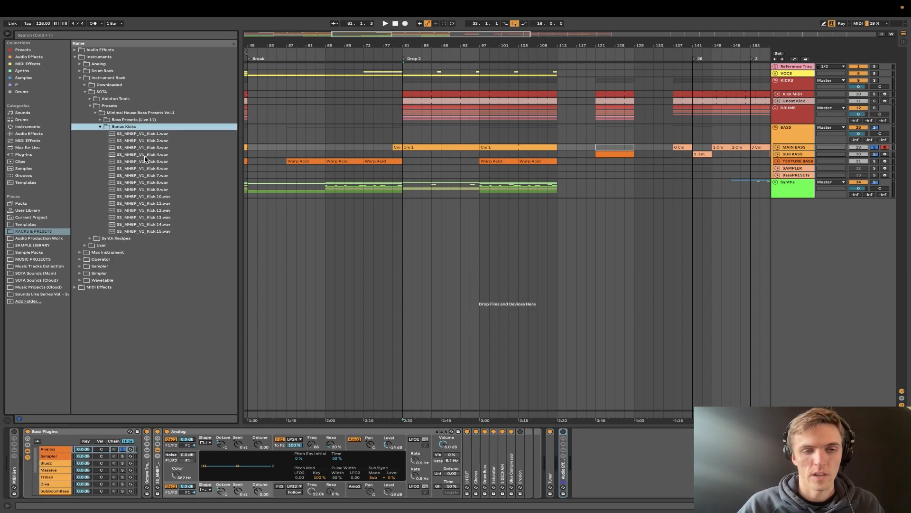
pyautogui.click(148, 176)
pyautogui.press('Down')
pyautogui.press('Down')
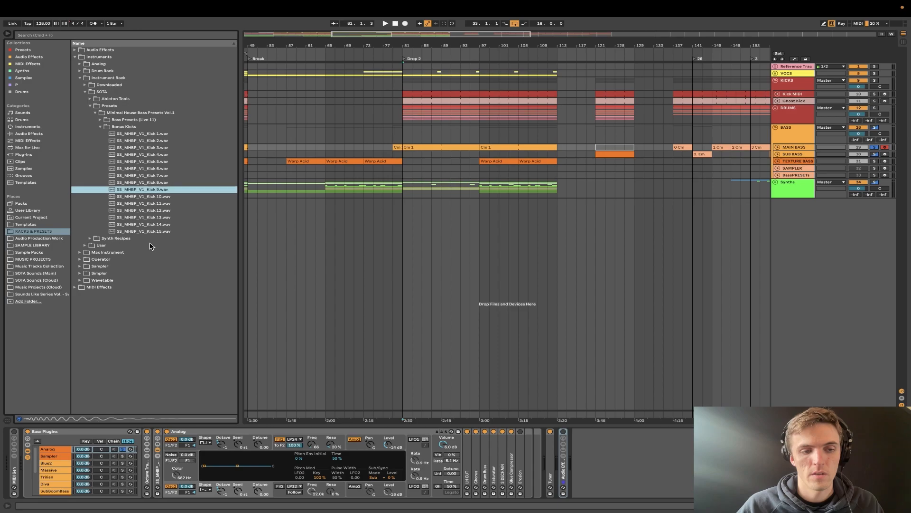
pyautogui.press('Left')
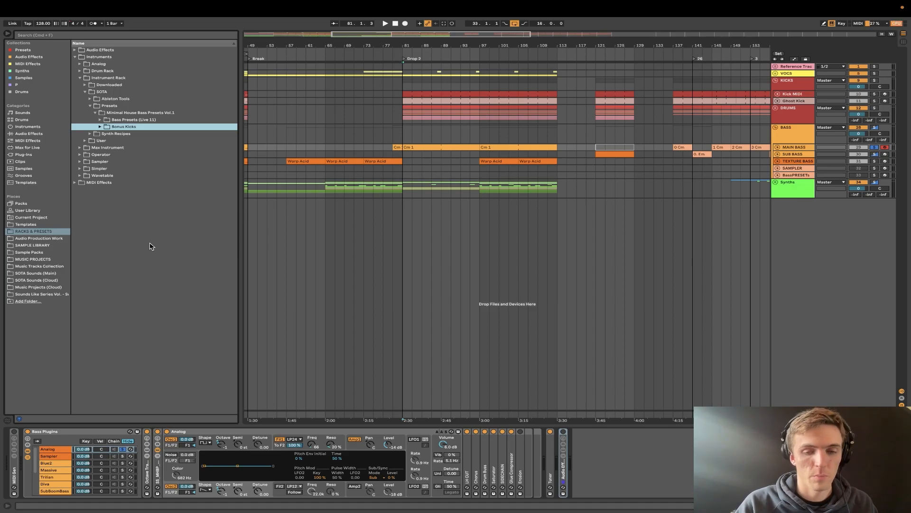
# - Select the Analog chain and unfold the audio effect rack to view its macros, then fold it again
pyautogui.click(49, 451)
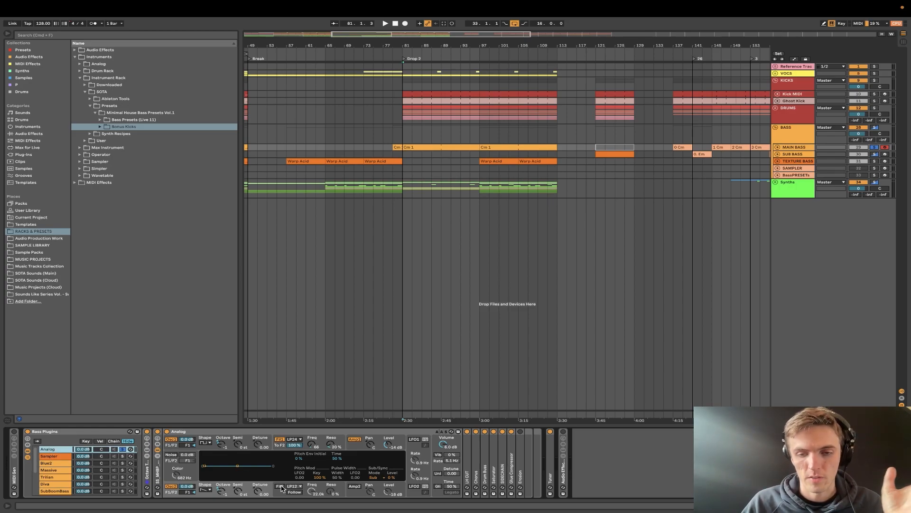
pyautogui.doubleClick(565, 472)
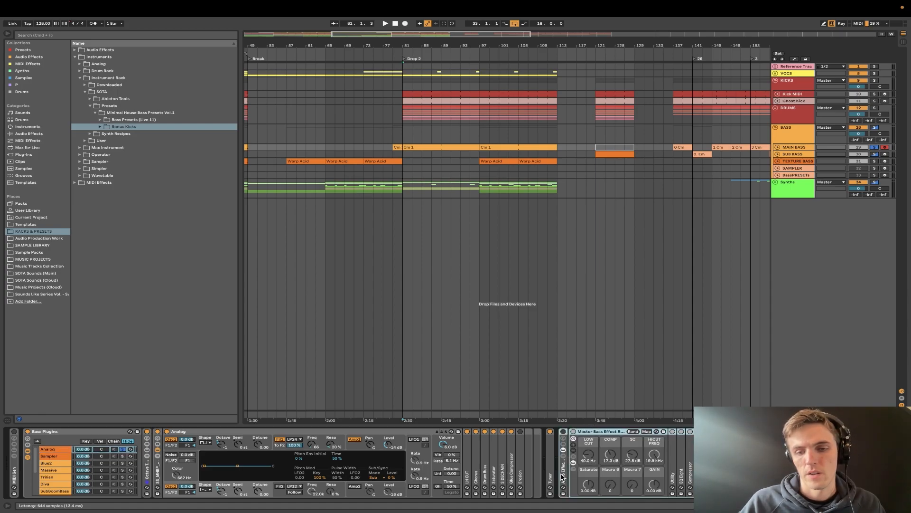
pyautogui.doubleClick(563, 477)
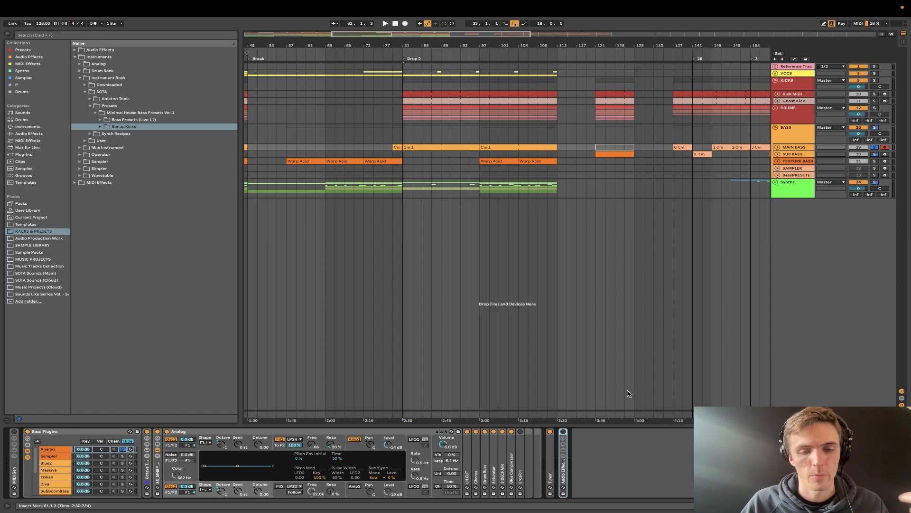
# - Switch to the Sampler chain, solo it and audition its 07 THS Bass Hit sample
pyautogui.click(46, 457)
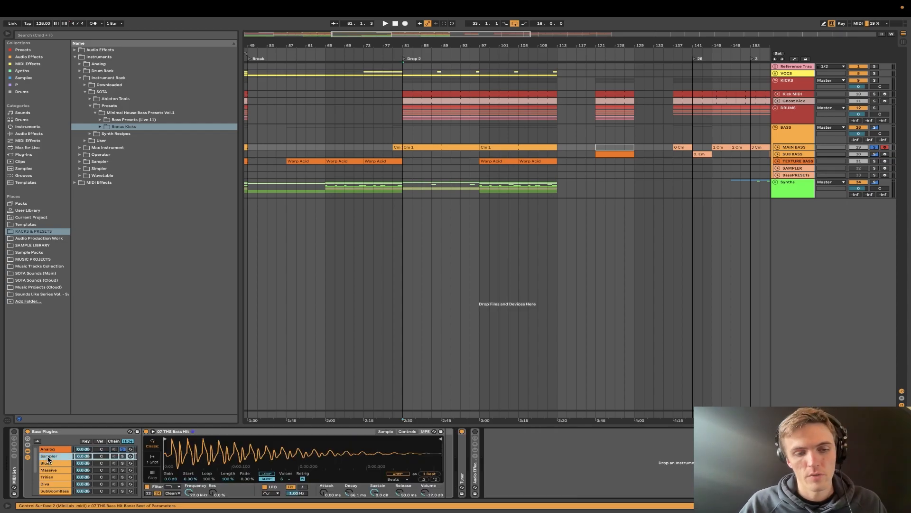
pyautogui.click(123, 457)
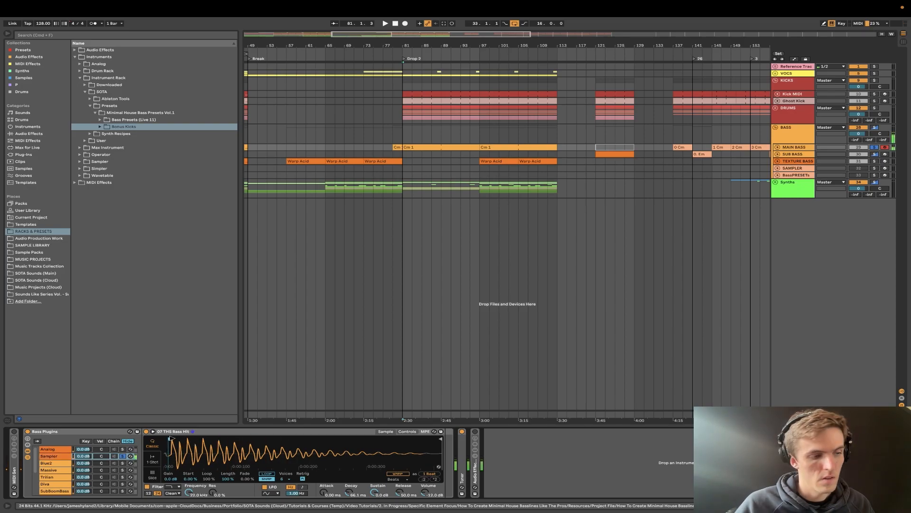
pyautogui.moveTo(171, 437)
pyautogui.mouseDown()
pyautogui.moveTo(250, 440)
pyautogui.moveTo(164, 442)
pyautogui.mouseUp()
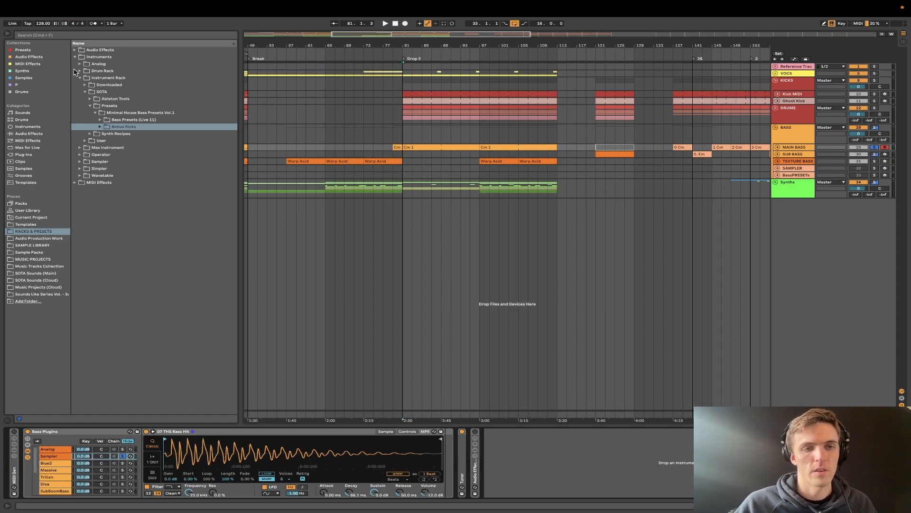
# - Search the browser for "bass_c" and extend the search to all results
pyautogui.click(31, 36)
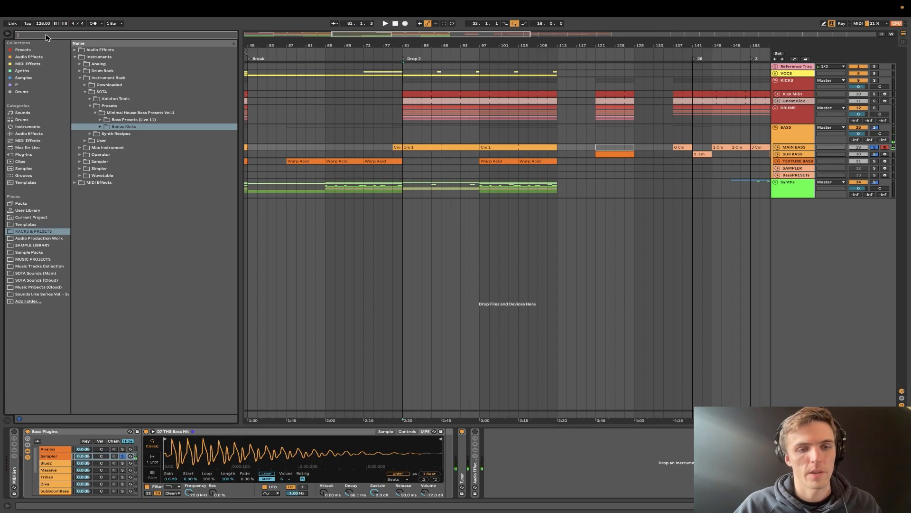
pyautogui.write('s')
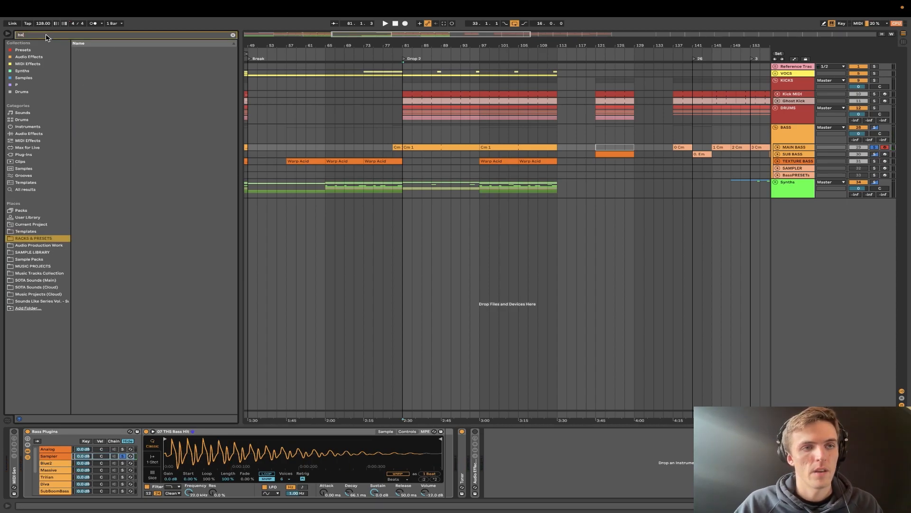
pyautogui.write('s_')
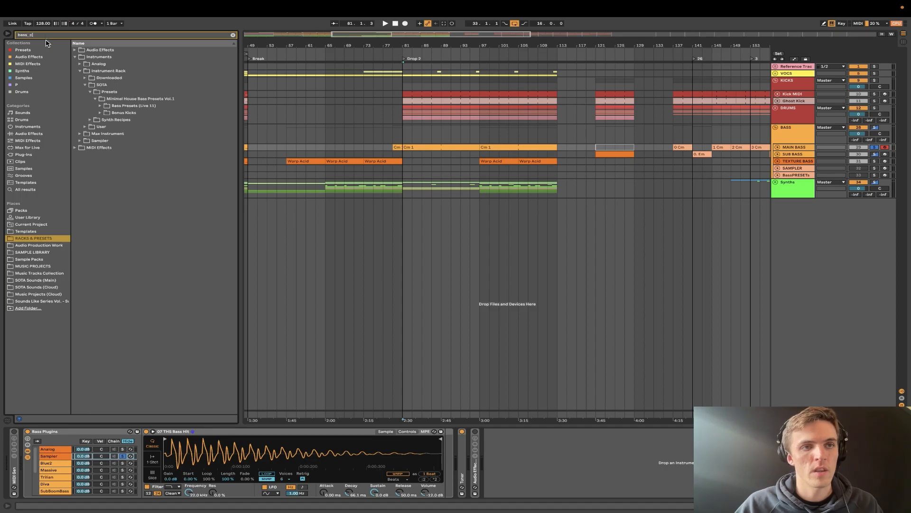
pyautogui.write('c')
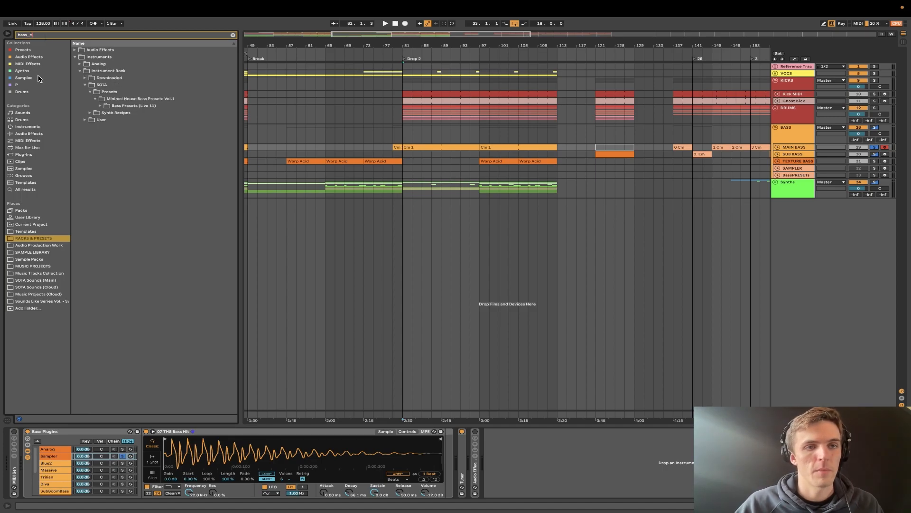
pyautogui.click(30, 190)
# - Audition several bass search results and load 01_PT_Bass_Hit_C.wav into the Sampler chain
pyautogui.click(81, 196)
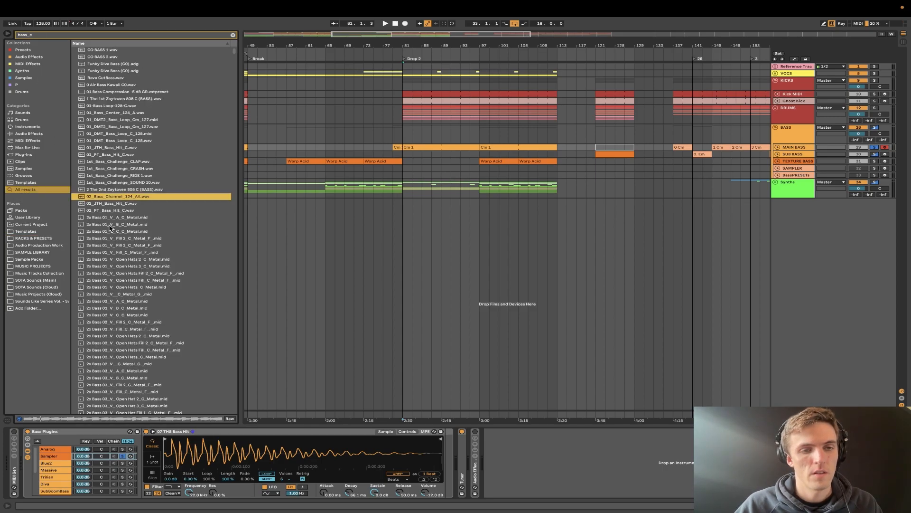
pyautogui.click(113, 218)
pyautogui.click(121, 141)
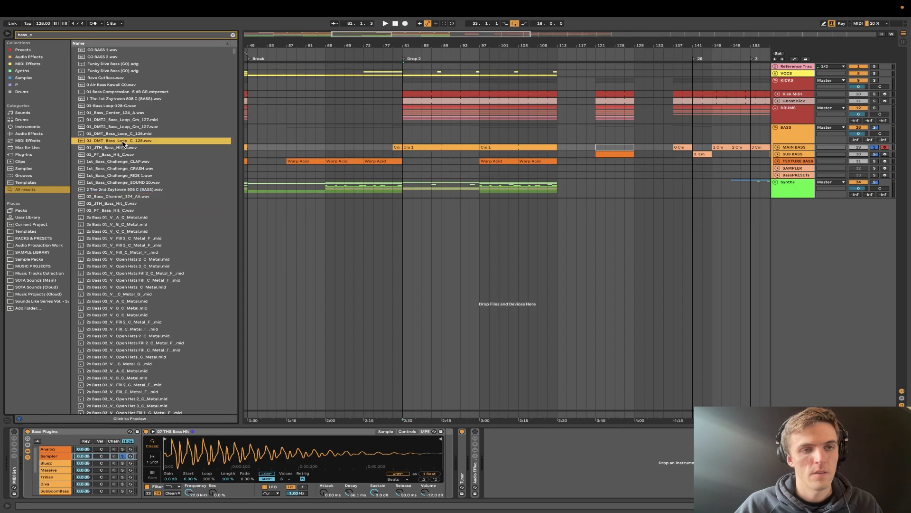
pyautogui.click(116, 155)
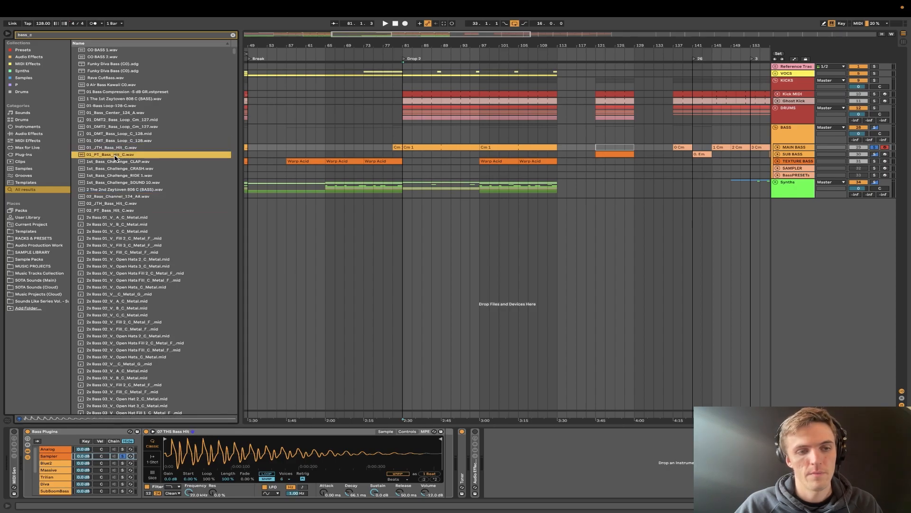
pyautogui.moveTo(116, 158); pyautogui.dragTo(206, 451)
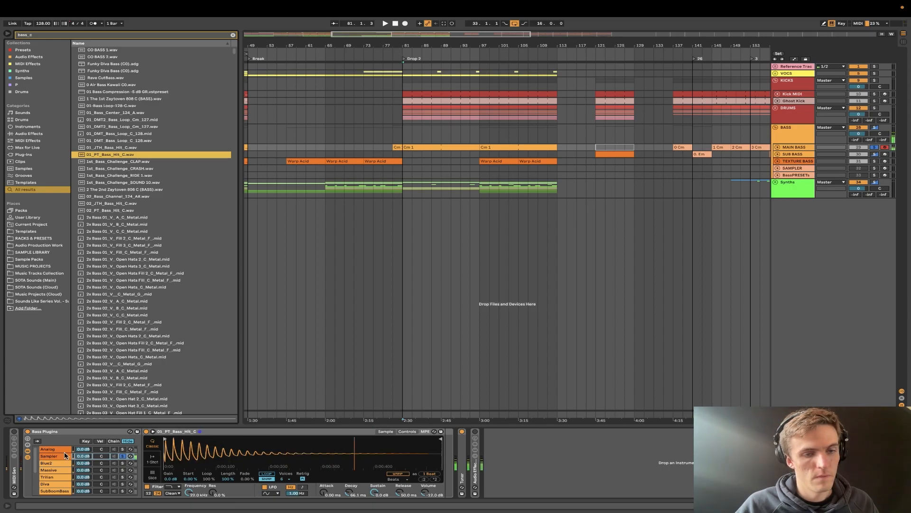
# - Turn on the MIDI Gen rack, play the bass from Drop 2 and show the sampler's Controls view
pyautogui.click(14, 432)
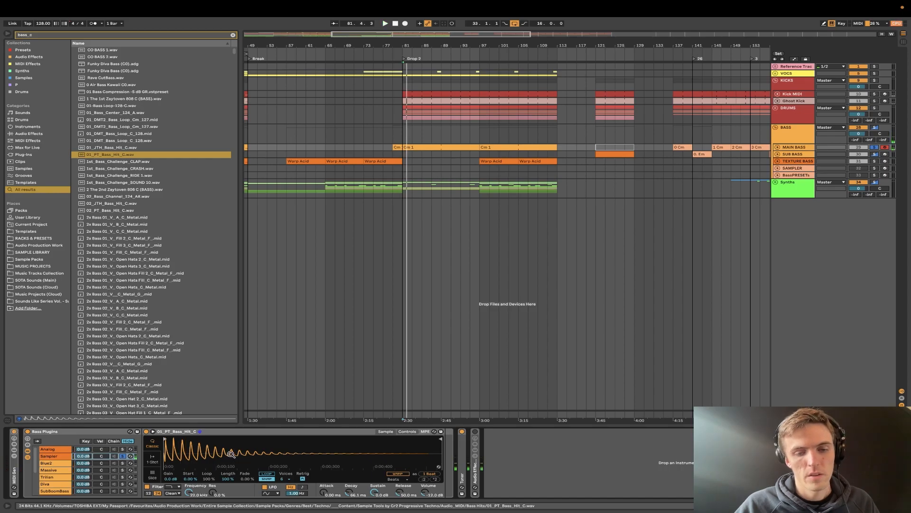
pyautogui.click(14, 473)
pyautogui.click(13, 474)
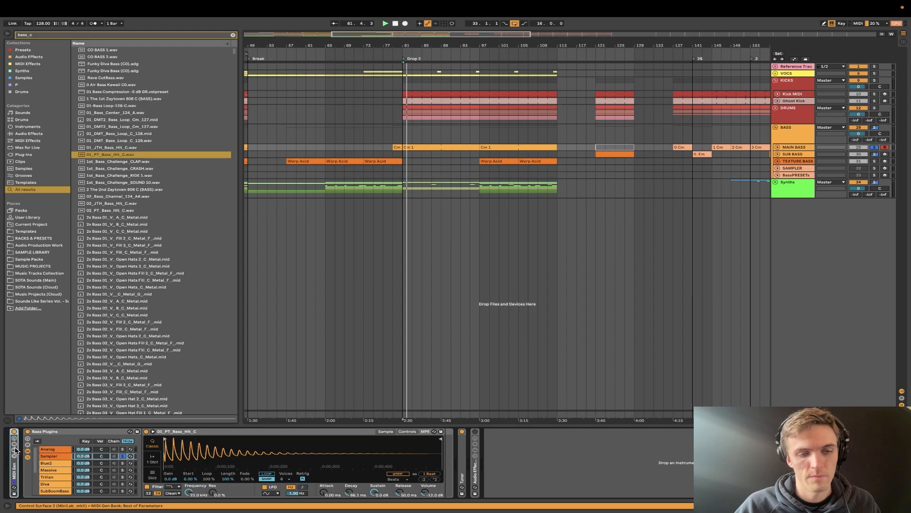
pyautogui.click(407, 431)
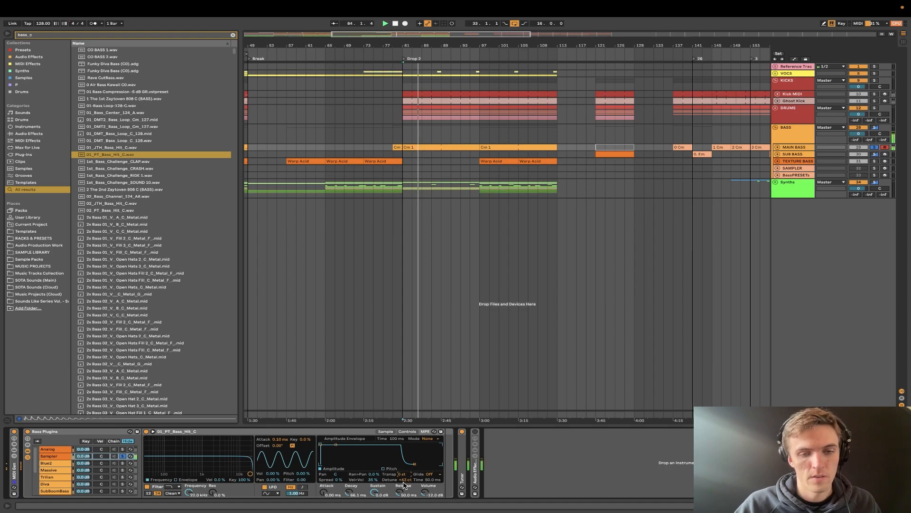
# - Try sampler transpositions of 12, 24, -12 and 0 semitones while the bass plays
pyautogui.doubleClick(400, 475)
pyautogui.write('12')
pyautogui.press('Return')
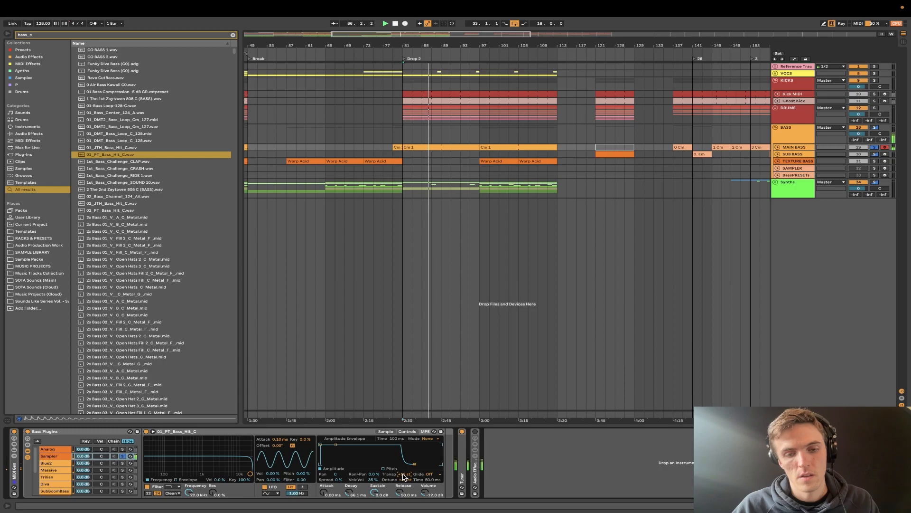
pyautogui.write('24')
pyautogui.press('Return')
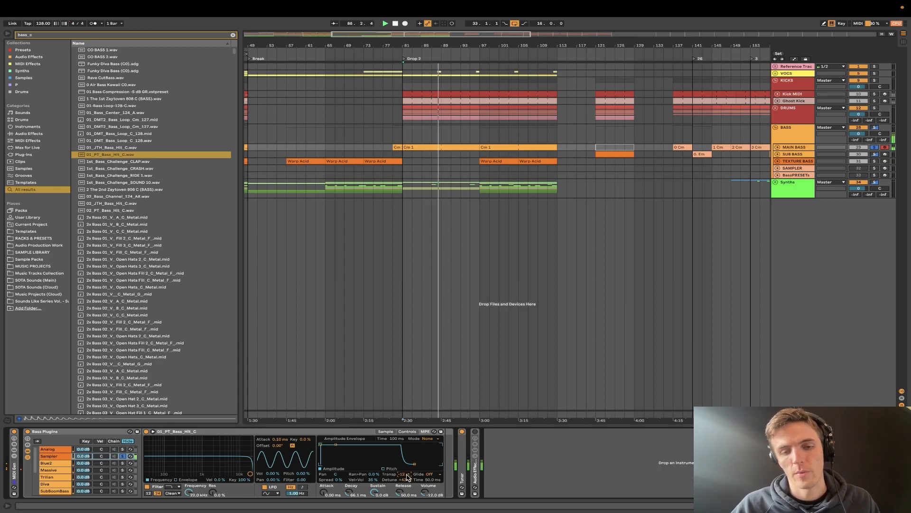
pyautogui.write('-12')
pyautogui.press('Return')
pyautogui.write('0')
pyautogui.press('Return')
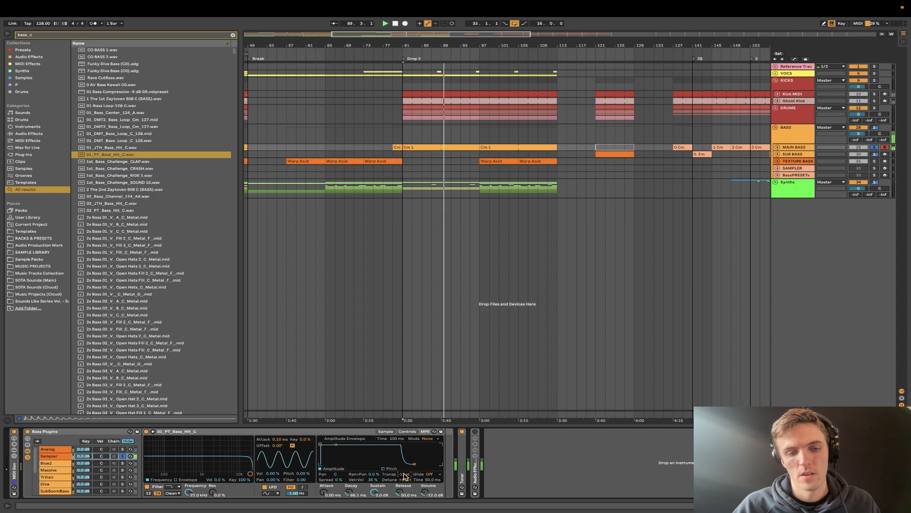
# - Set the sampler's transposition to 12 semitones and replay the bass from Drop 2
pyautogui.write('12')
pyautogui.press('Return')
pyautogui.press('space')
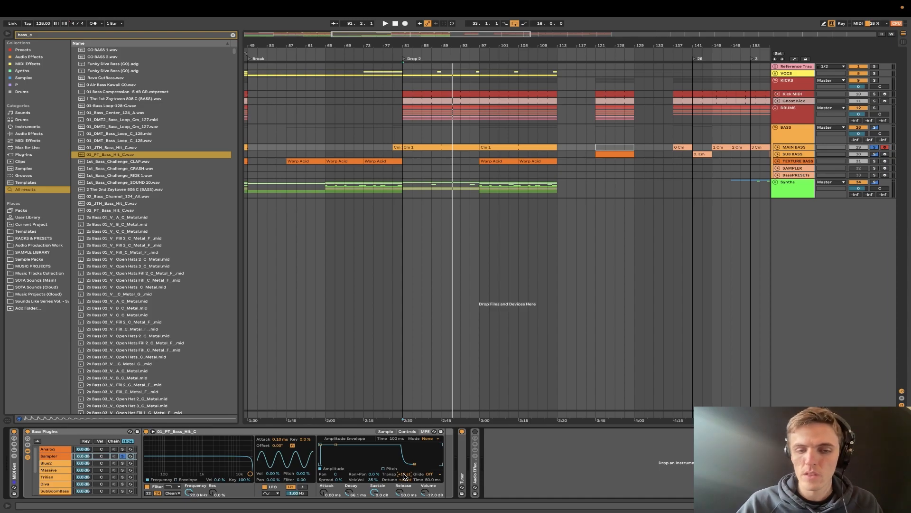
pyautogui.press('space')
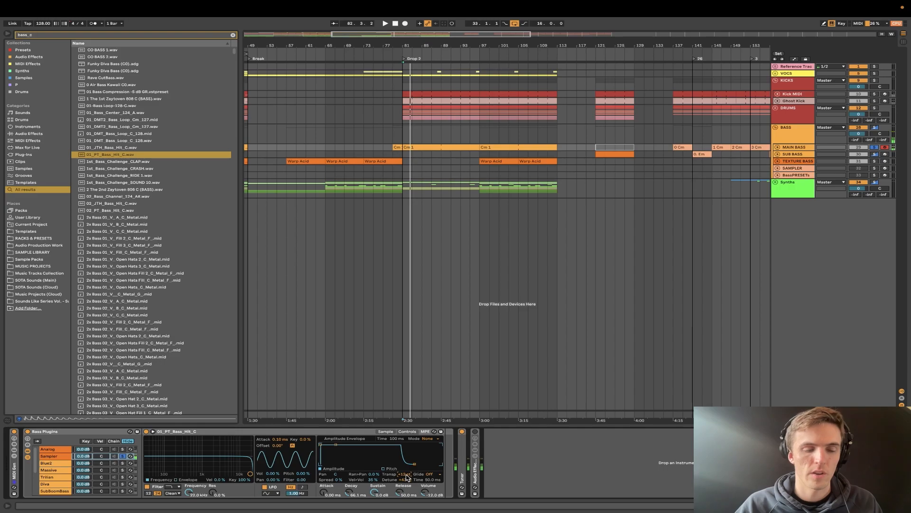
pyautogui.press('space')
pyautogui.press('space')
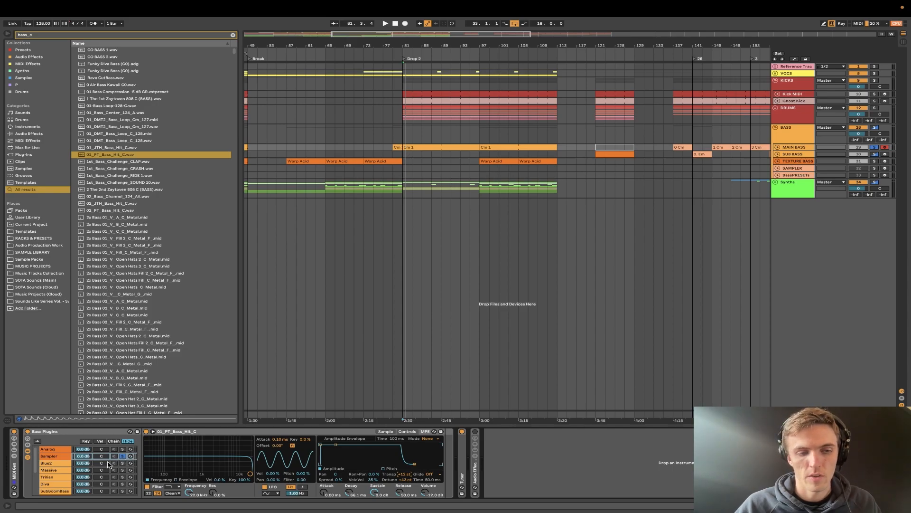
# - Look through the Blue2 synth's list of sound banks, keeping the current bank, and solo the Massive chain
pyautogui.click(64, 465)
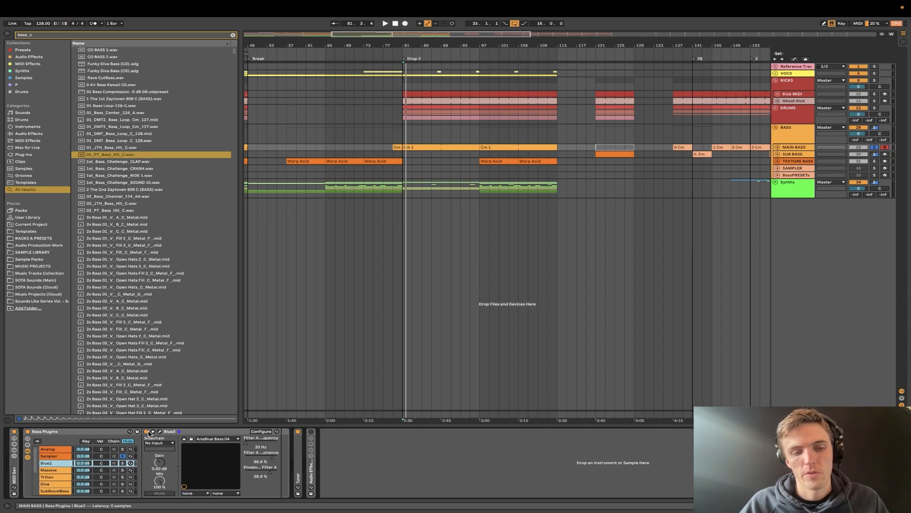
pyautogui.click(159, 432)
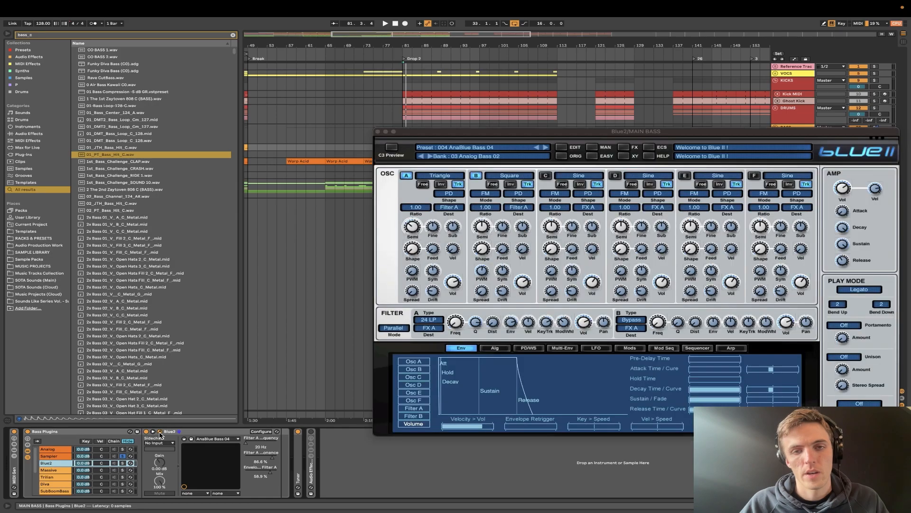
pyautogui.click(466, 157)
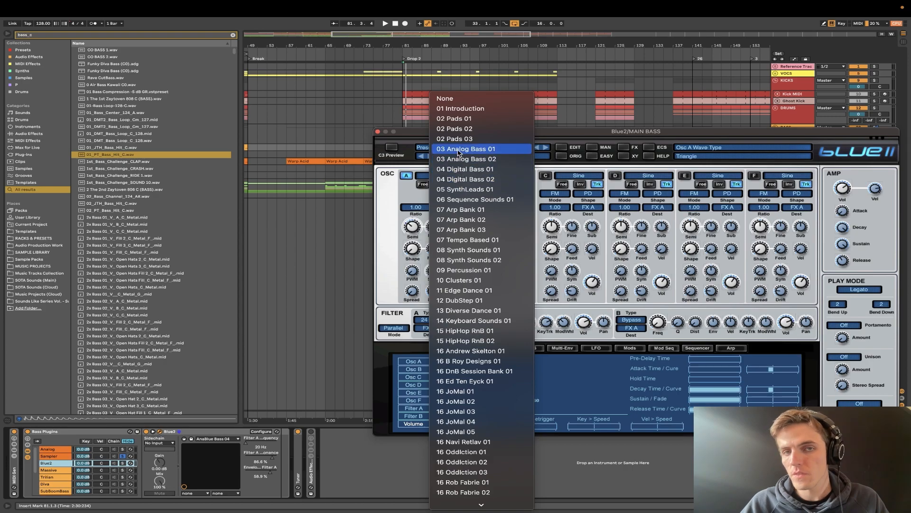
pyautogui.click(542, 138)
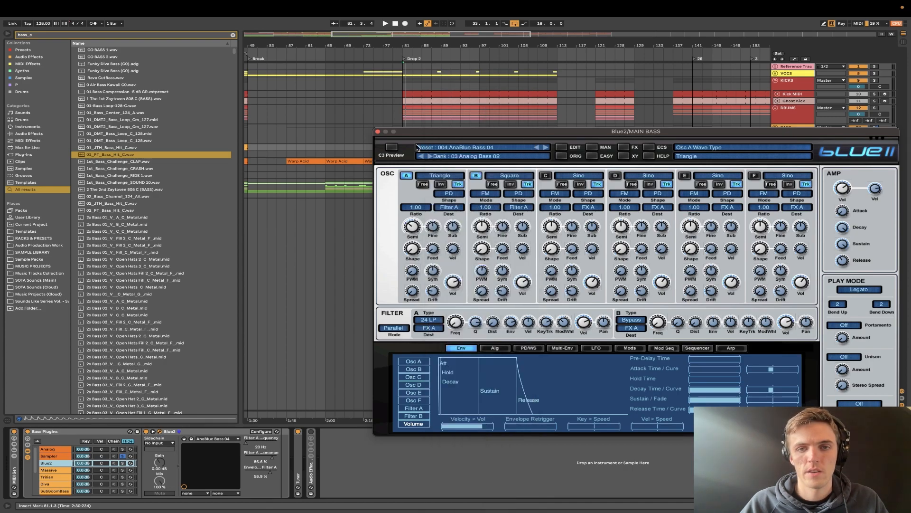
pyautogui.click(378, 132)
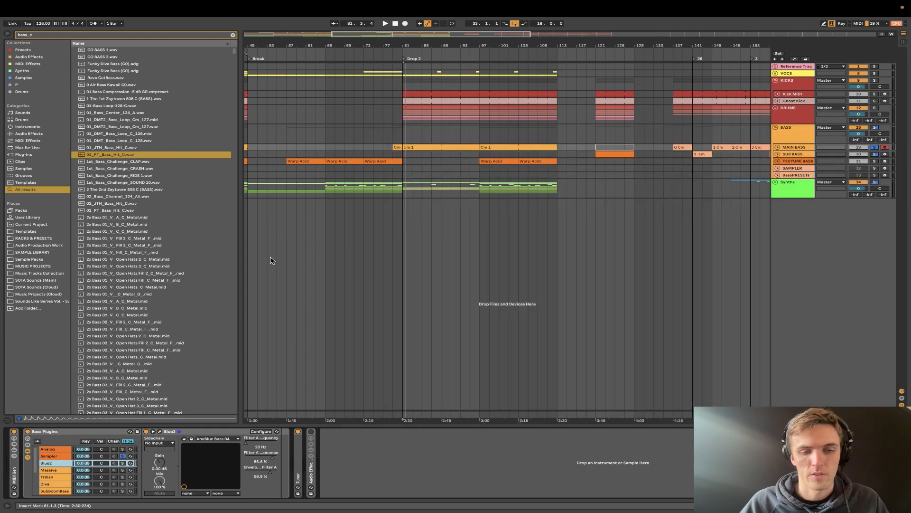
pyautogui.click(123, 470)
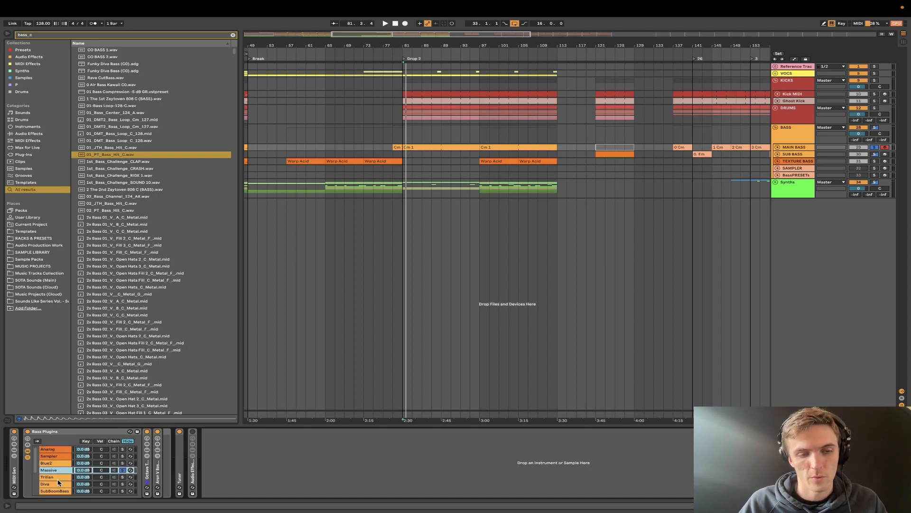
# - Open the Minimonsta2 chain's synth and bring up its patch browser
pyautogui.scroll(-5, 54, 490)
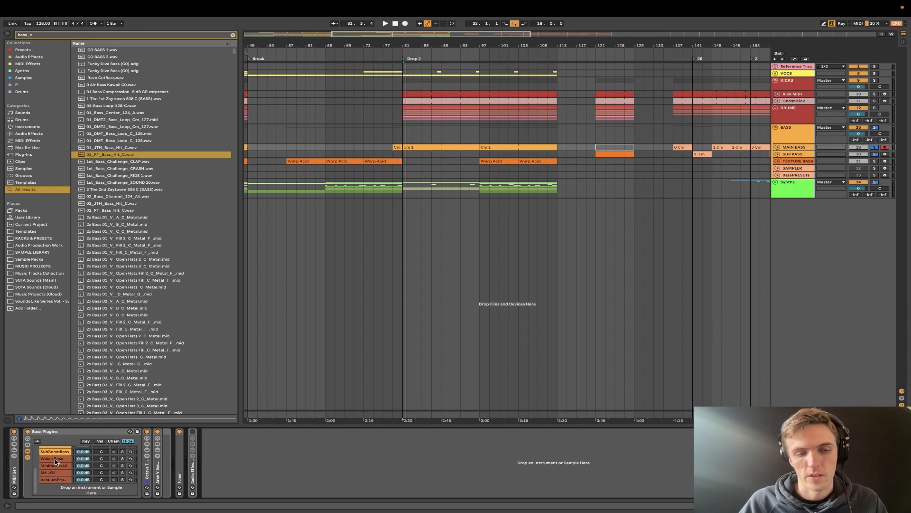
pyautogui.click(56, 466)
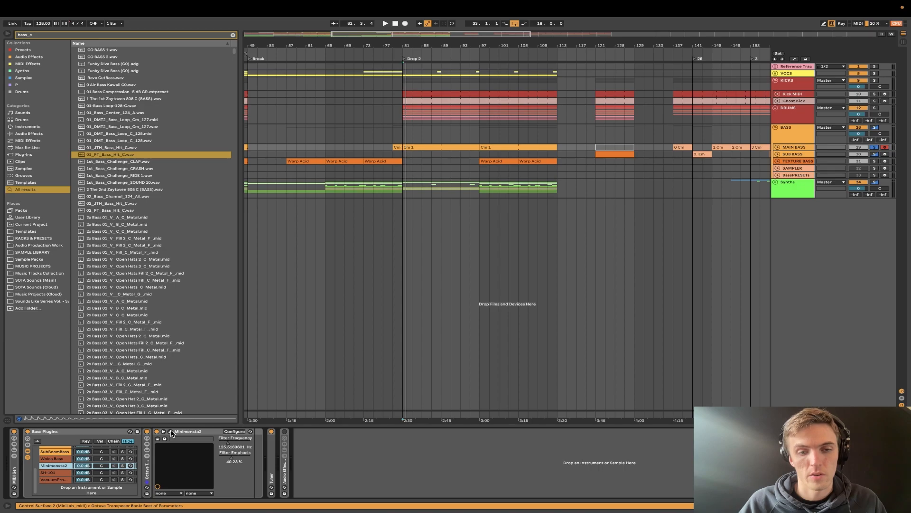
pyautogui.click(170, 431)
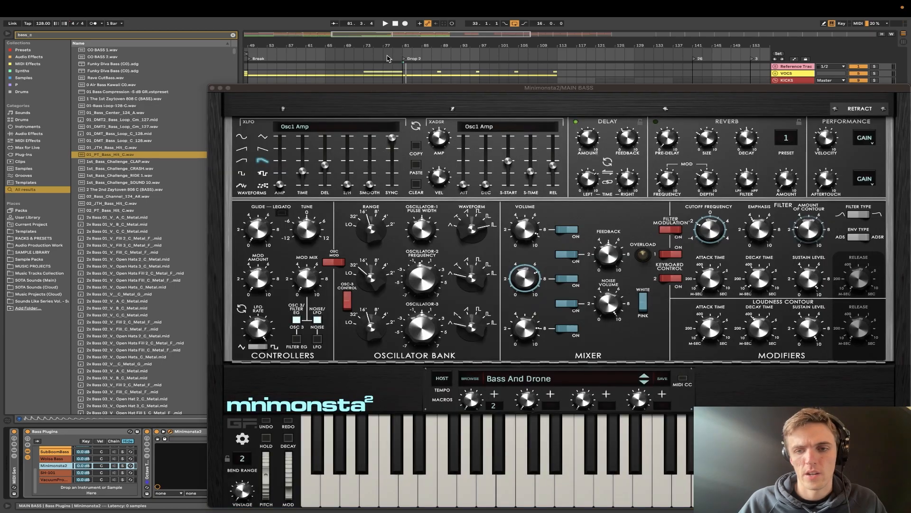
pyautogui.moveTo(431, 88); pyautogui.dragTo(382, 65)
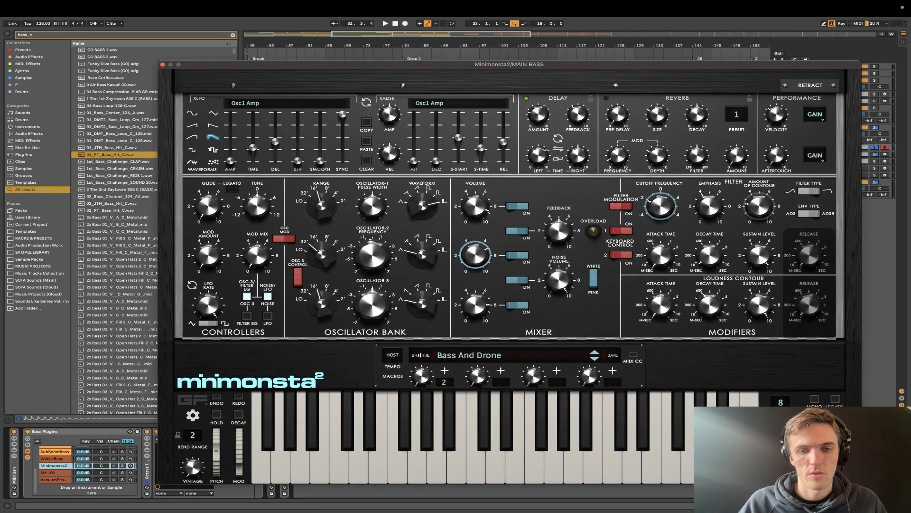
pyautogui.click(420, 355)
# - Browse the Basses category and the Minimonsta2 and Minimonsta1 patch collections, and close the synth
pyautogui.click(364, 172)
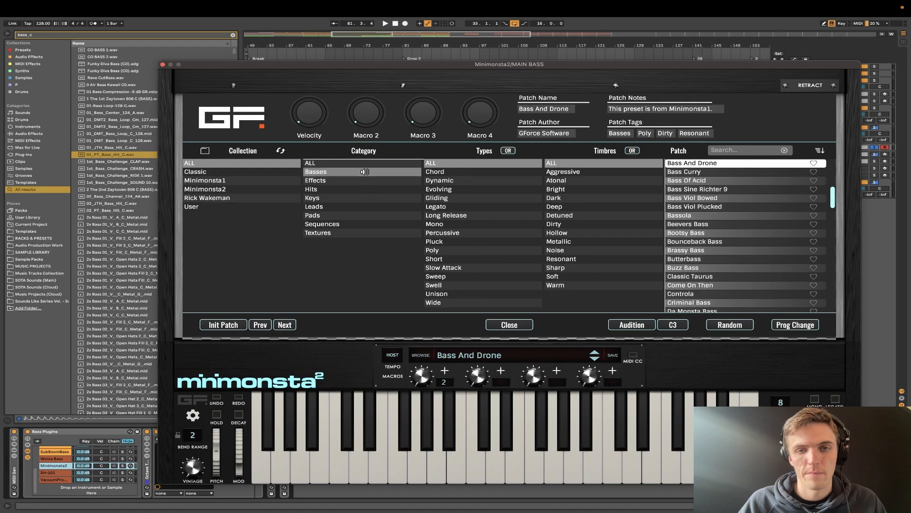
pyautogui.scroll(-15, 713, 278)
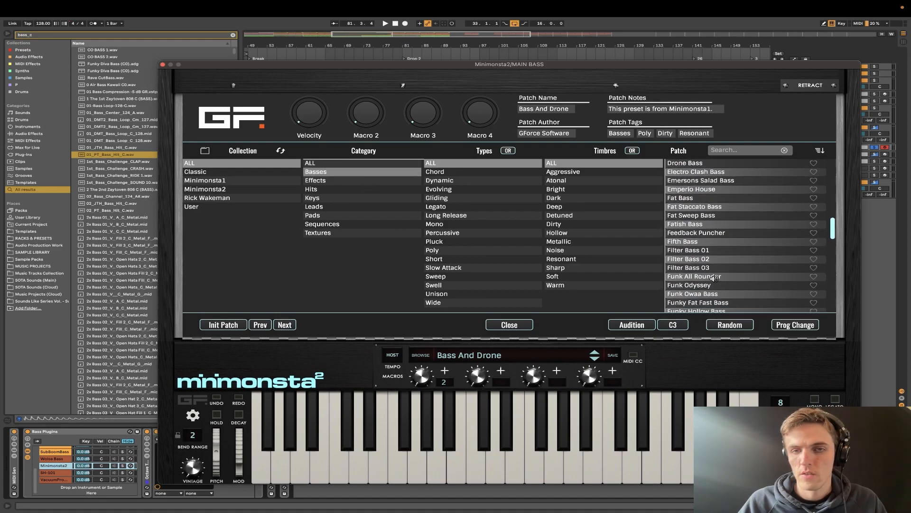
pyautogui.scroll(15, 714, 279)
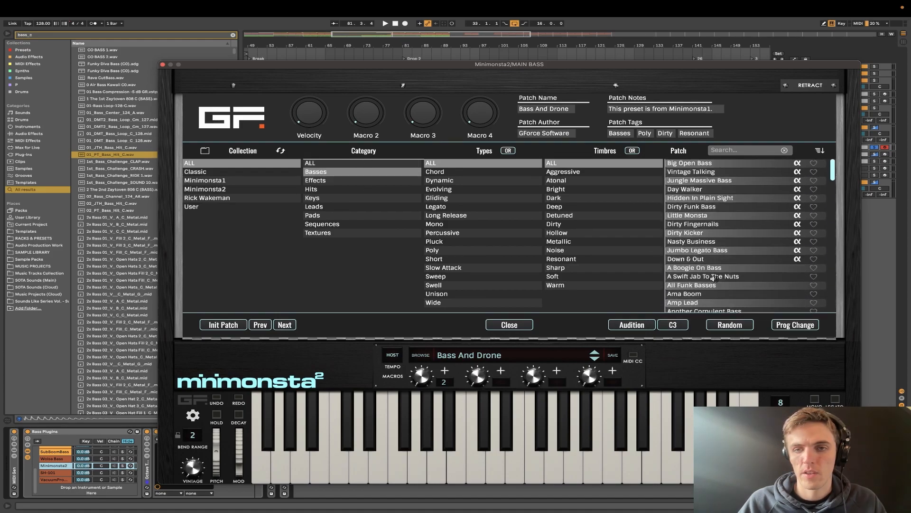
pyautogui.click(221, 189)
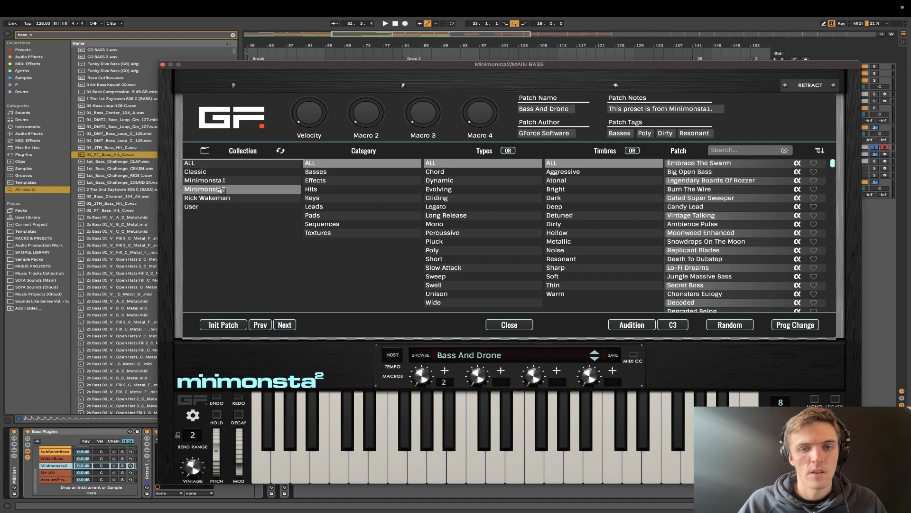
pyautogui.click(222, 180)
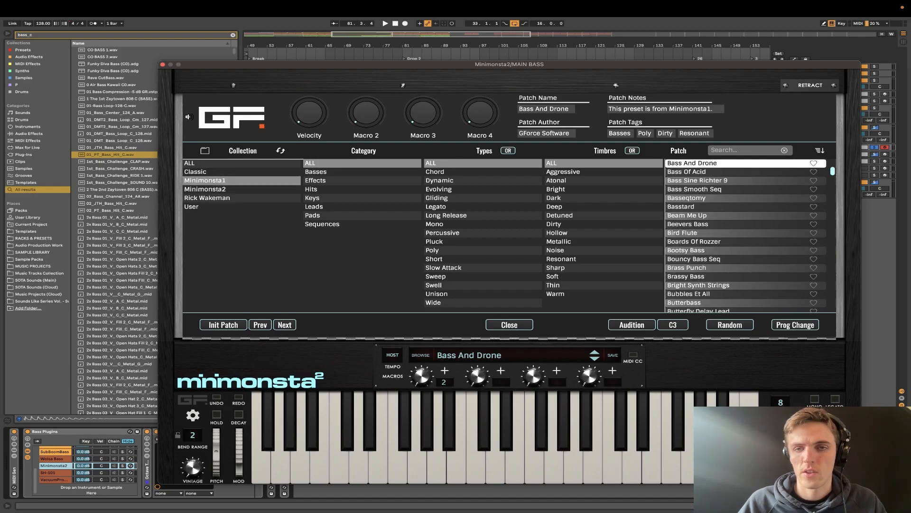
pyautogui.click(162, 64)
# - Look through the remaining chains of the Bass Plugins rack, including SH-101, Minimonsta2 and Diva
pyautogui.click(59, 473)
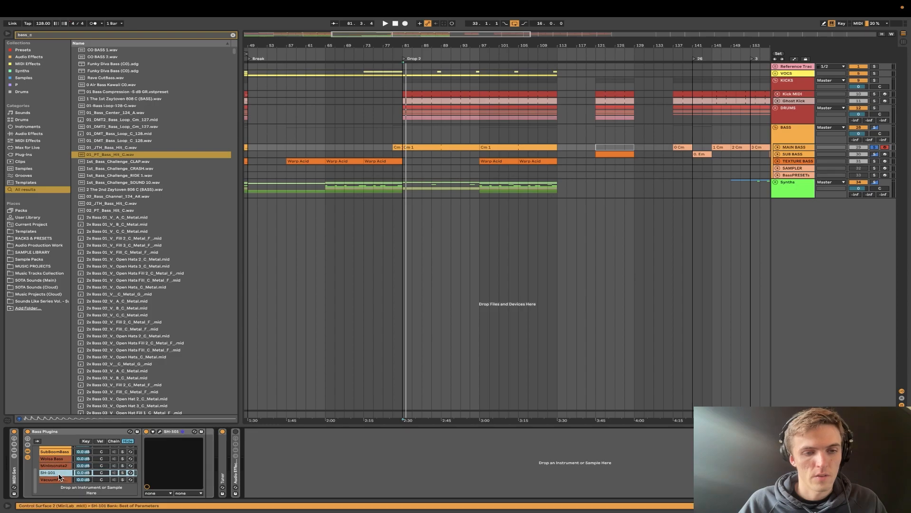
pyautogui.click(56, 468)
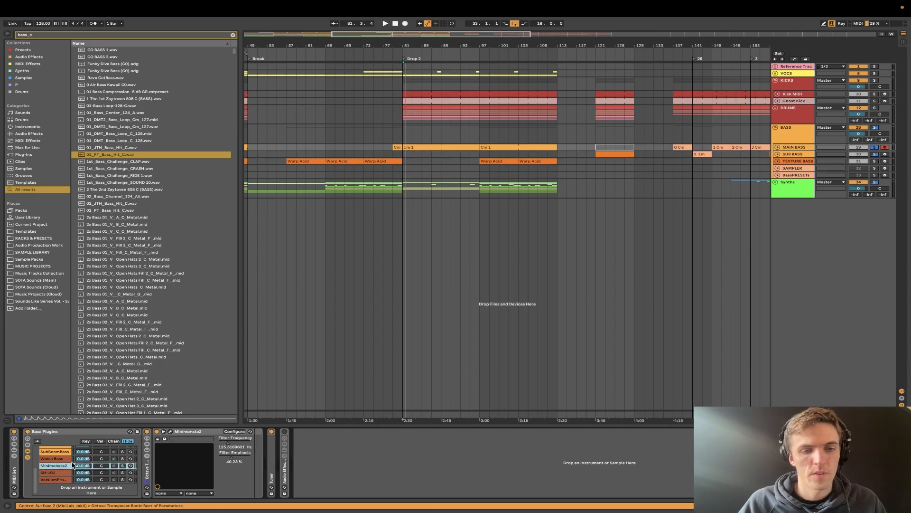
pyautogui.click(57, 473)
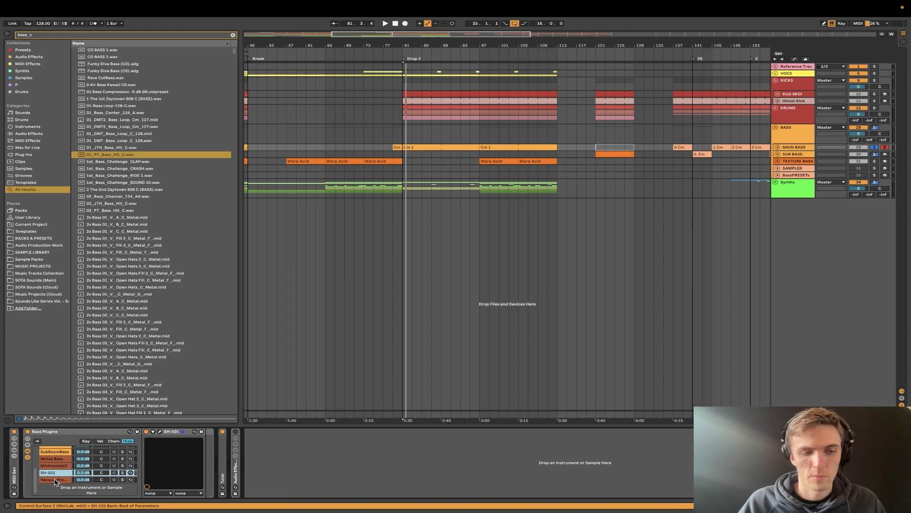
pyautogui.click(55, 480)
pyautogui.click(55, 459)
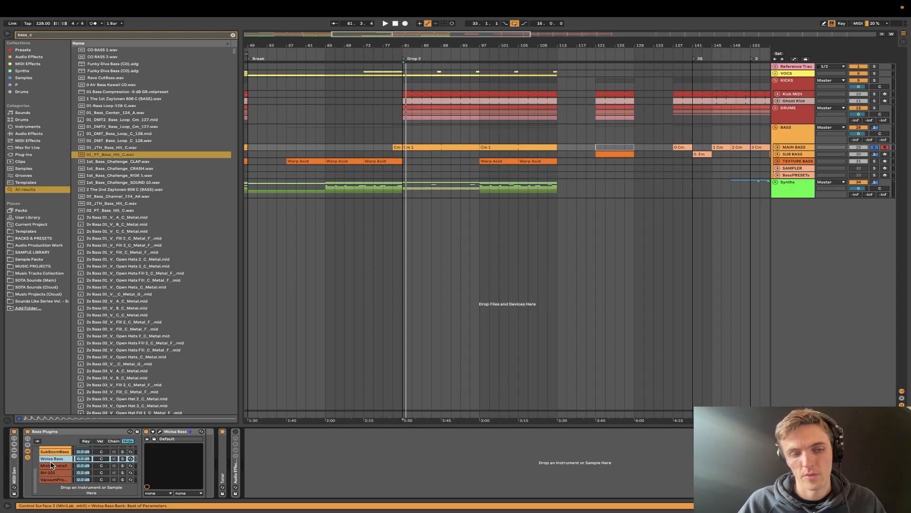
pyautogui.scroll(3, 50, 463)
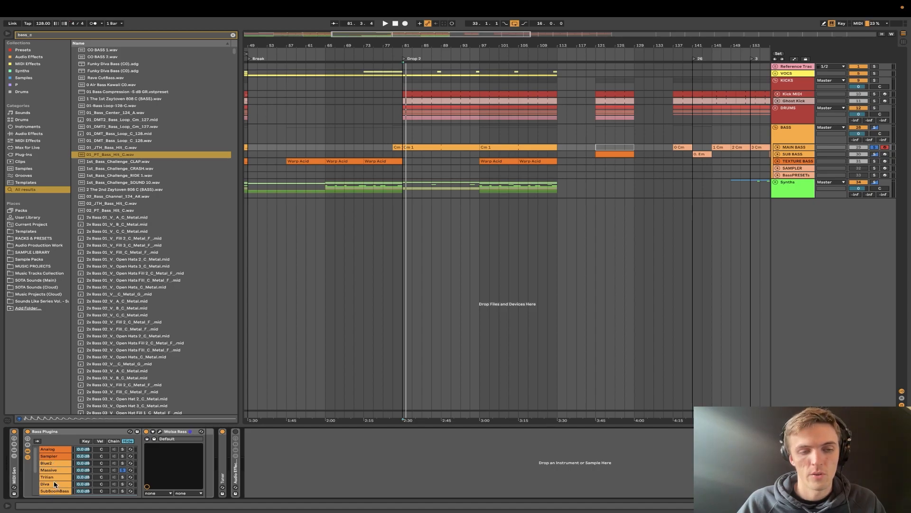
pyautogui.click(48, 484)
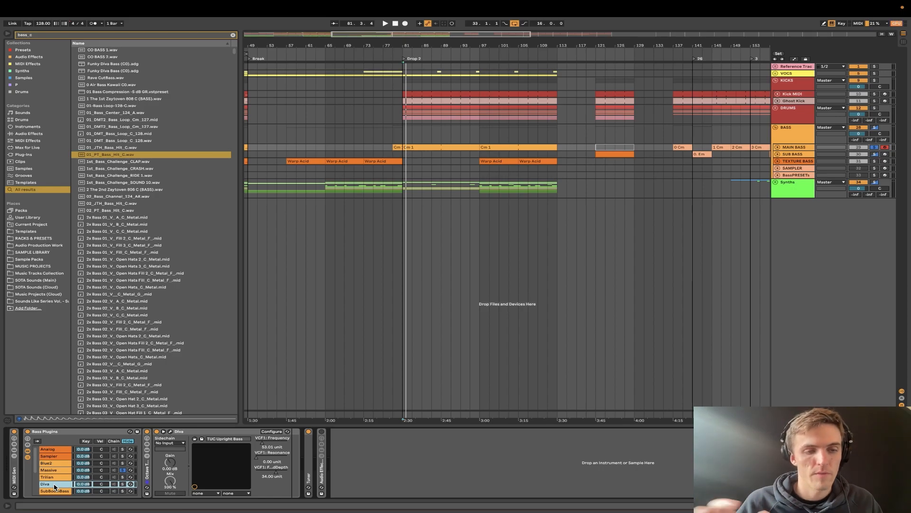
# - Open the Trilian chain's synth, solo the chain and play the bass from Drop 2 with Carnivore Bass
pyautogui.click(47, 476)
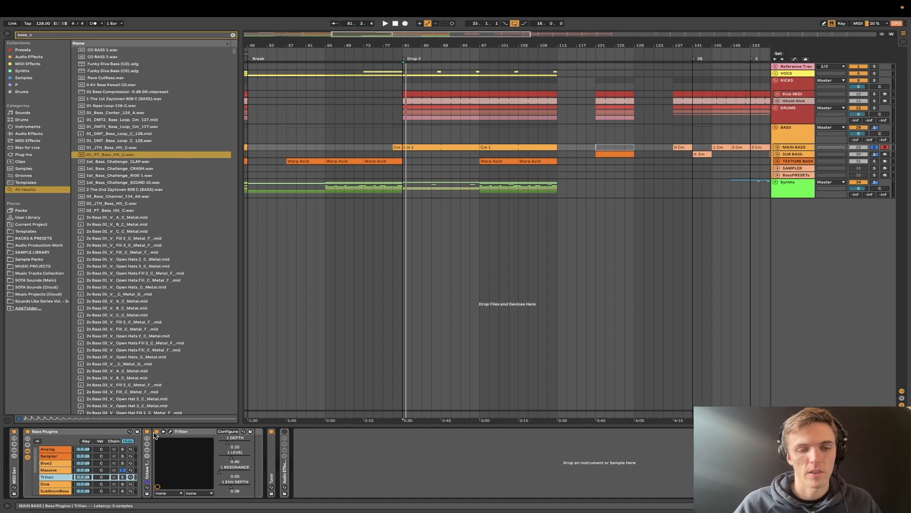
pyautogui.click(171, 432)
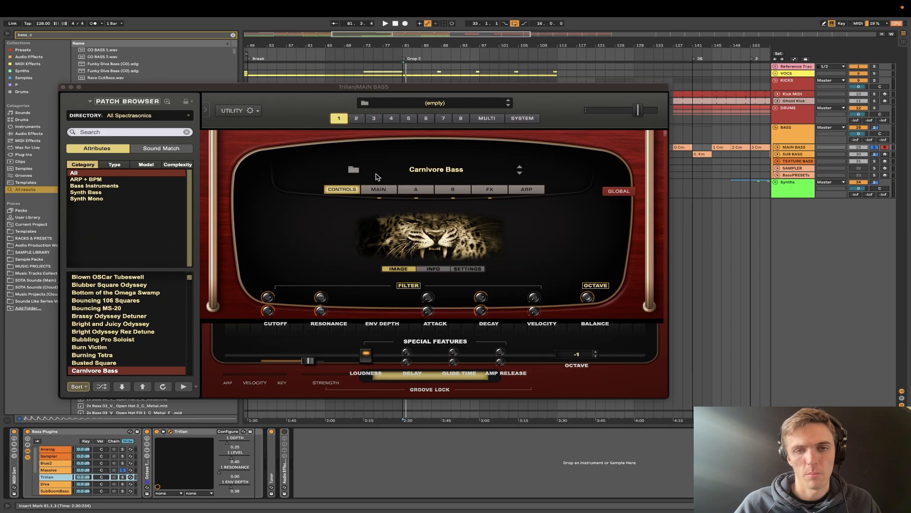
pyautogui.click(122, 477)
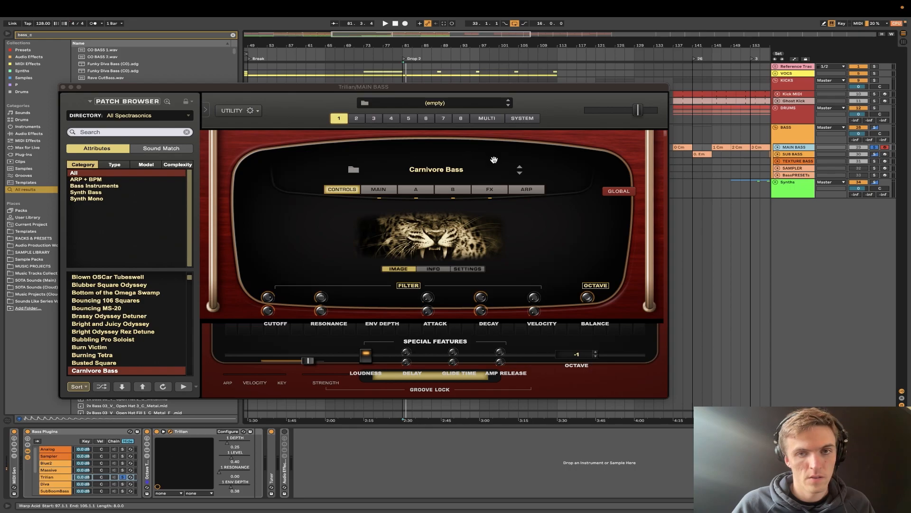
pyautogui.press('space')
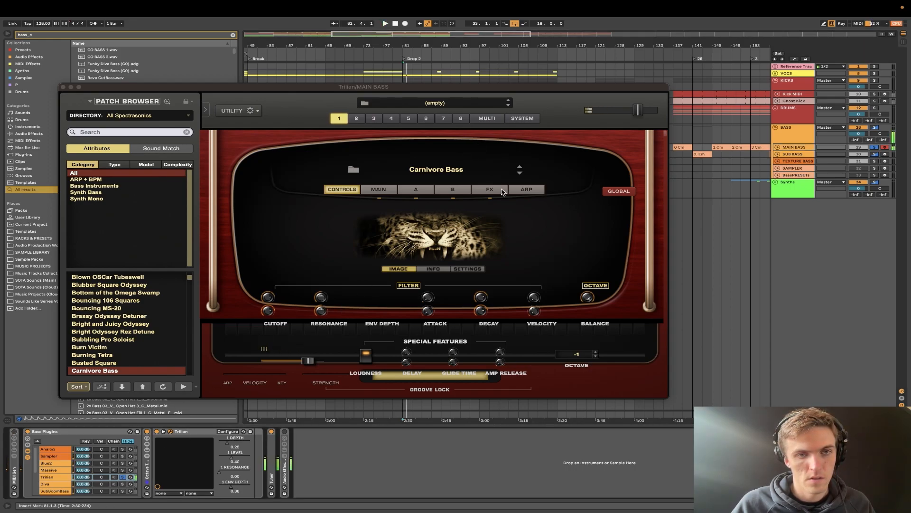
# - Audition Trilian's Synth Mono patches Bassblaster Tube Crisis 1 and Big Juno Gliders during playback
pyautogui.click(90, 198)
pyautogui.press('space')
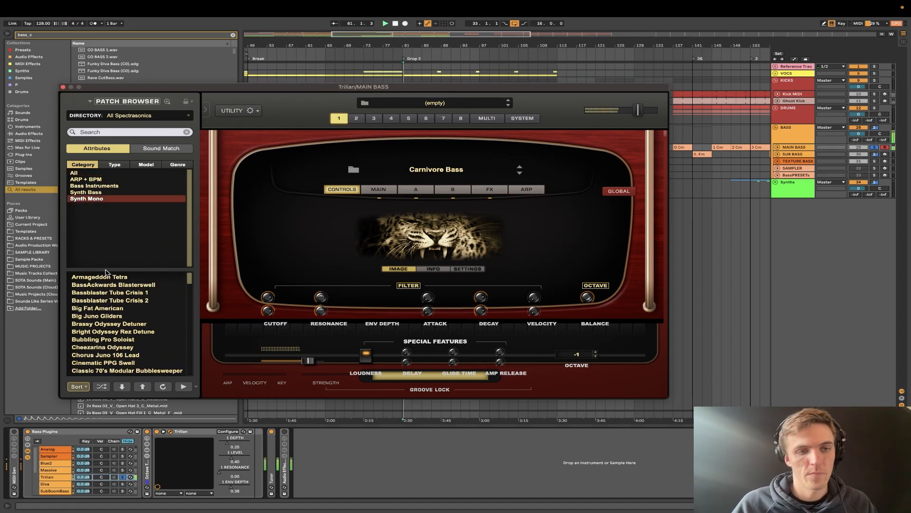
pyautogui.click(114, 294)
pyautogui.click(104, 316)
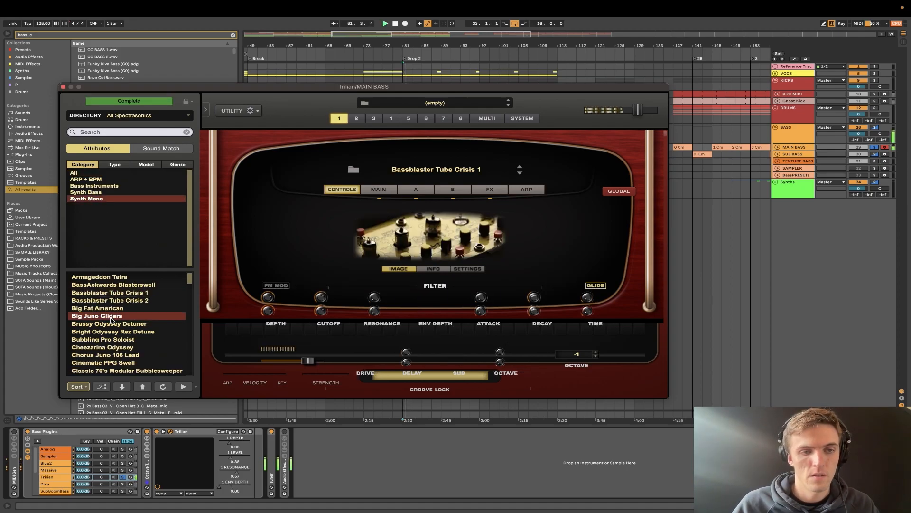
# - Audition Bass Station Wobbasquare and Big CS-80 Resosquares from Synth Bass, and Chapman Stick FX Slides from Bass Instruments
pyautogui.click(85, 191)
pyautogui.click(104, 316)
pyautogui.click(97, 355)
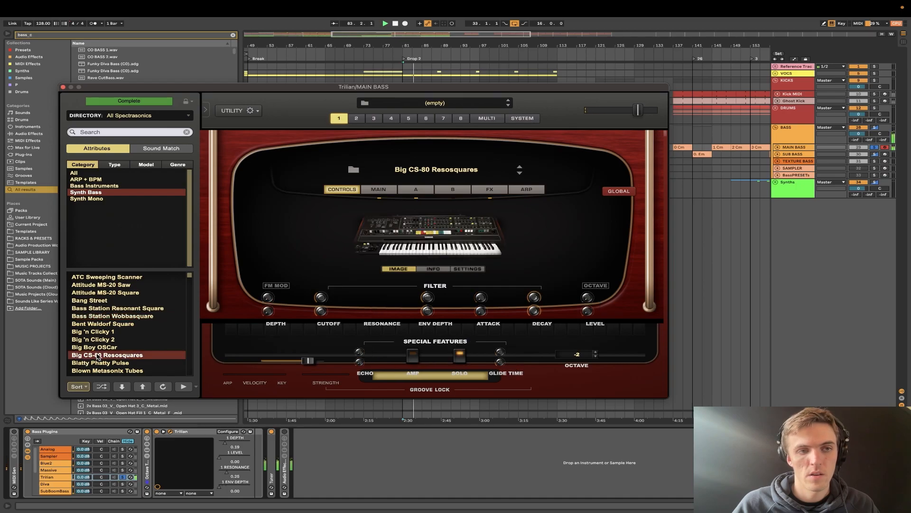
pyautogui.click(94, 185)
pyautogui.click(112, 293)
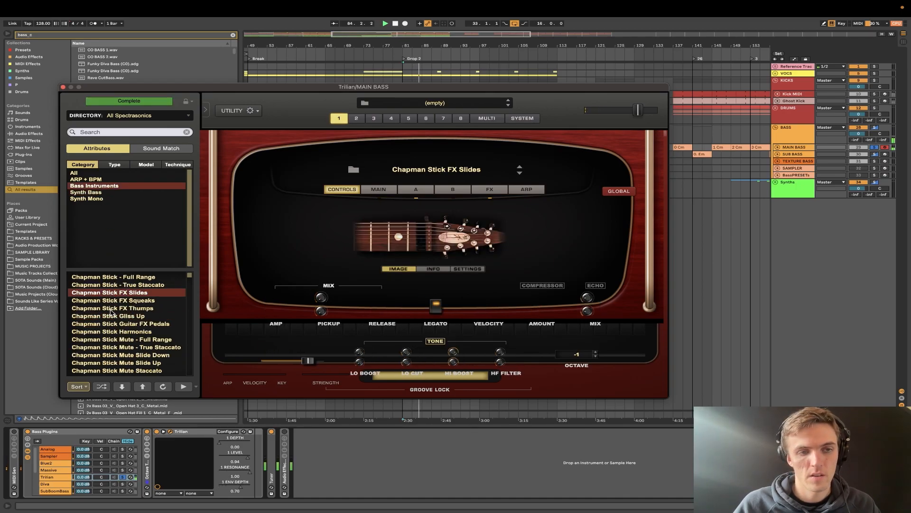
# - Audition Trilian's Chapman Stick Harmonics and Chapman Stick Mute Slide Up patches, and unfold the chain's Octave Transposer
pyautogui.click(112, 331)
pyautogui.click(116, 363)
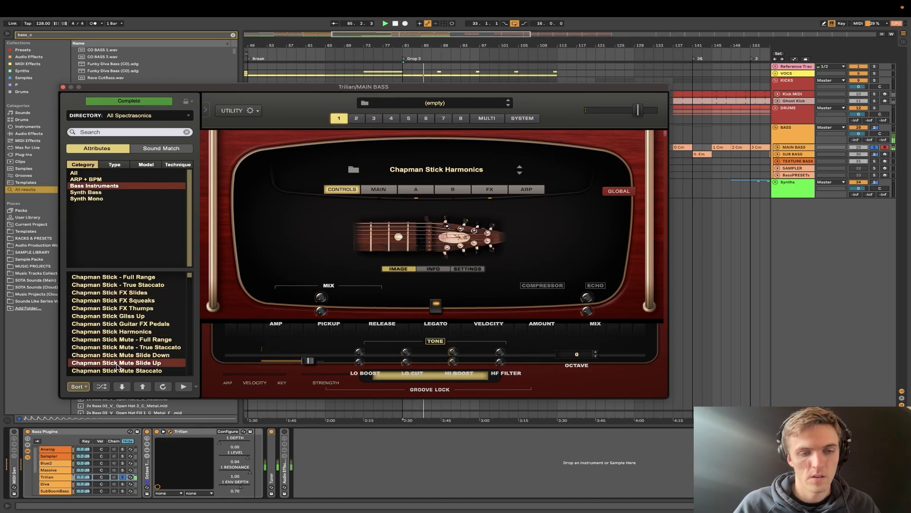
pyautogui.doubleClick(148, 475)
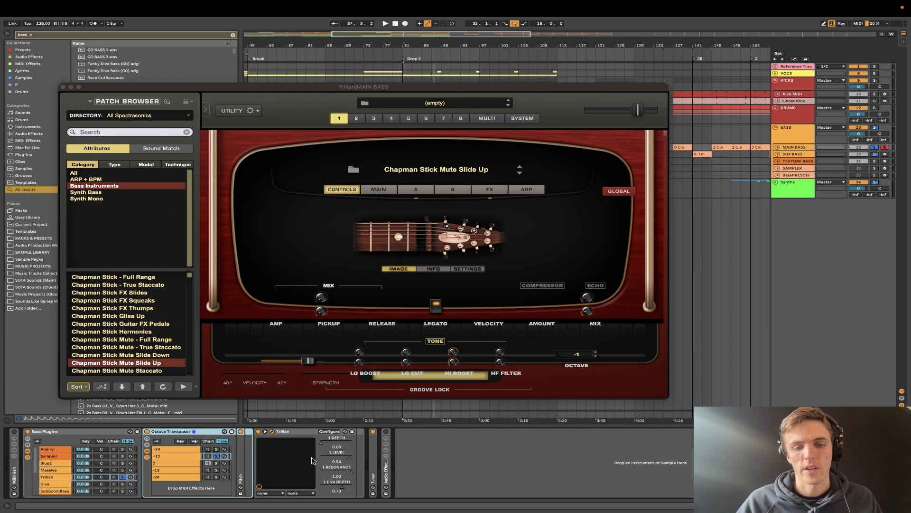
# - Examine the Analog chain's devices and show the macro controls of its nested rack
pyautogui.click(65, 448)
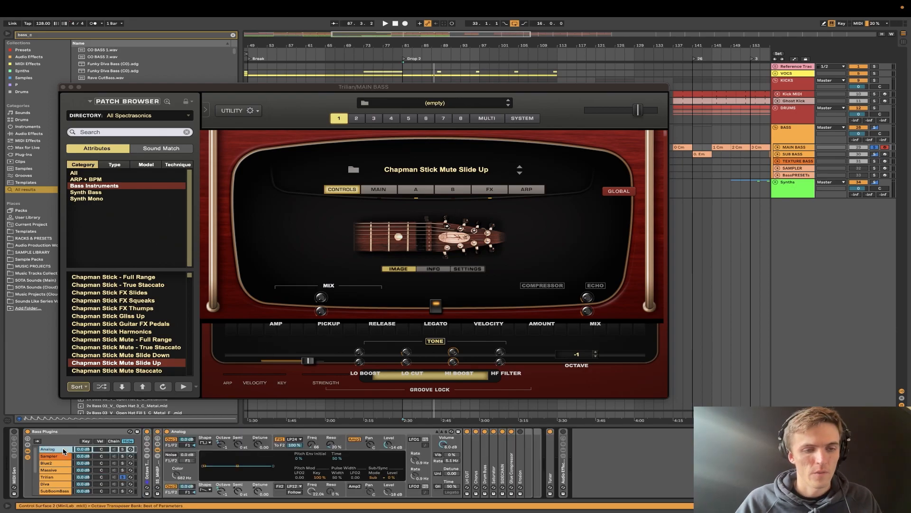
pyautogui.click(156, 440)
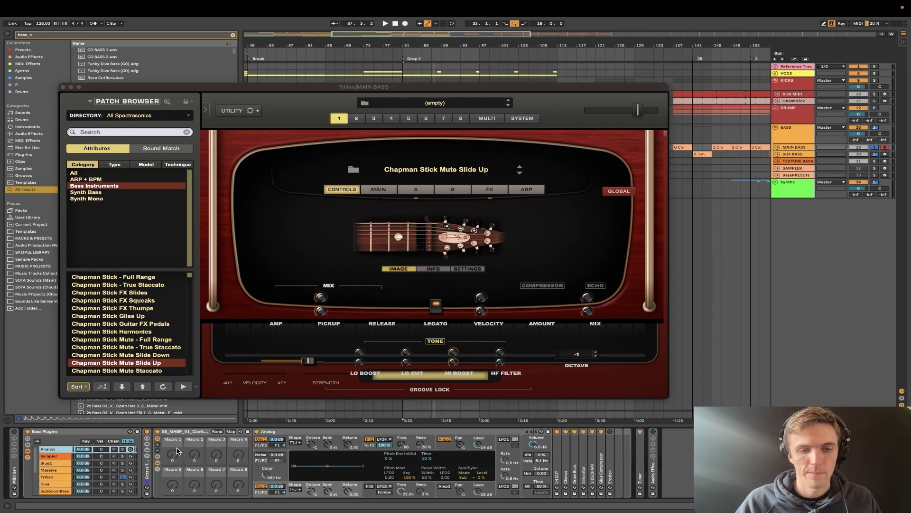
pyautogui.click(172, 439)
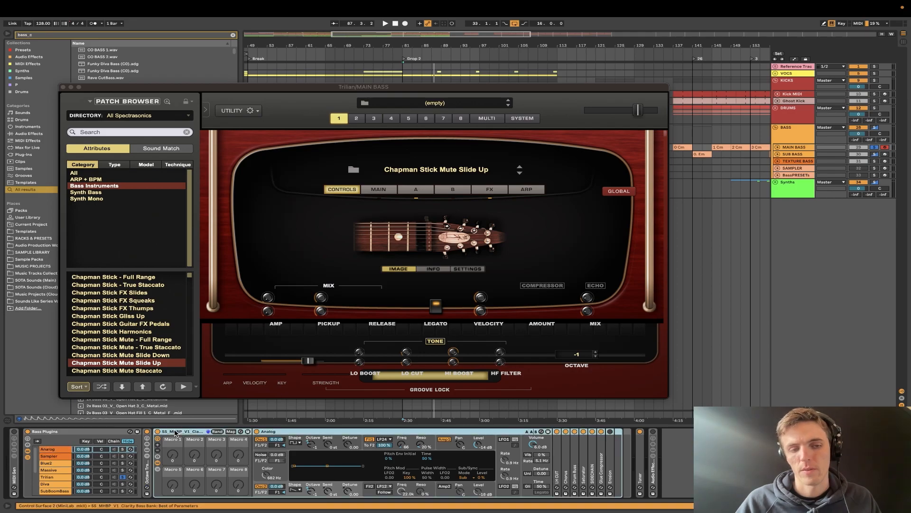
# - Map the Sampler chain's filter frequency to Macro 1 of the Bass Plugins rack
pyautogui.click(56, 455)
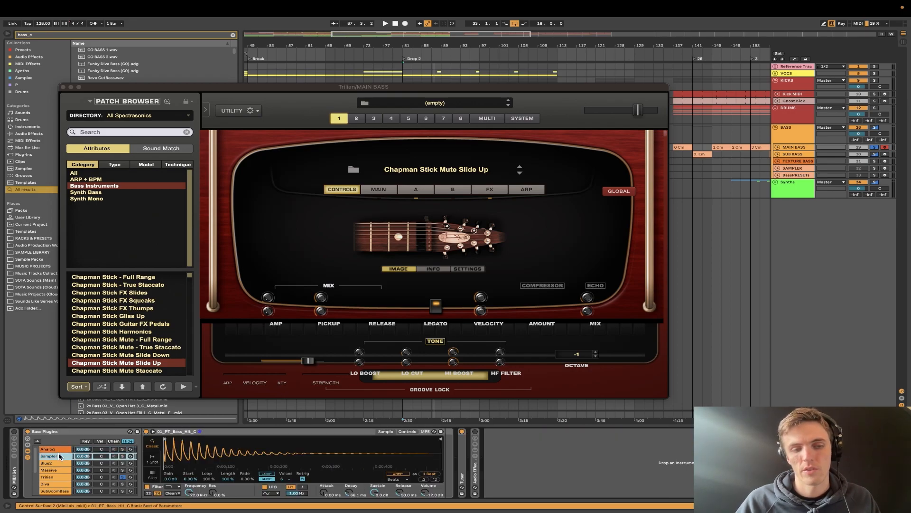
pyautogui.rightClick(189, 491)
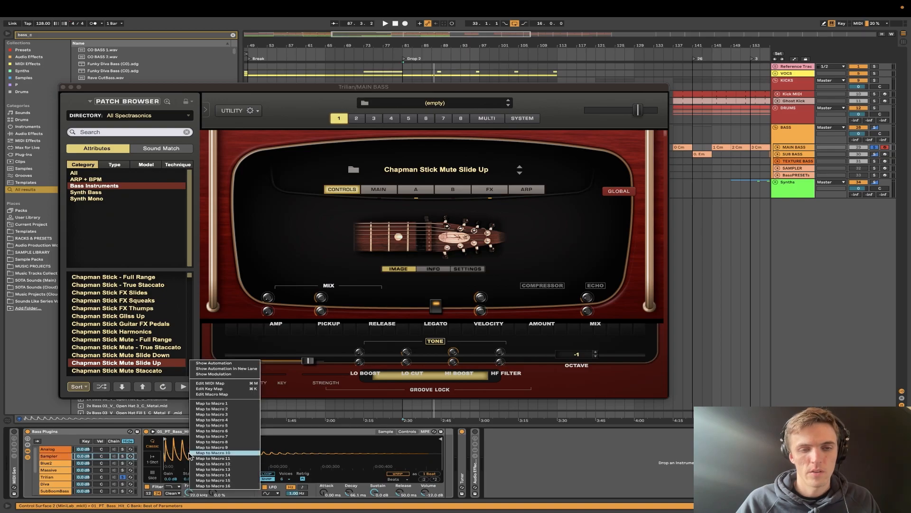
pyautogui.click(214, 406)
pyautogui.moveTo(43, 454)
pyautogui.mouseDown()
pyautogui.moveTo(43, 475)
pyautogui.moveTo(43, 455)
pyautogui.mouseUp()
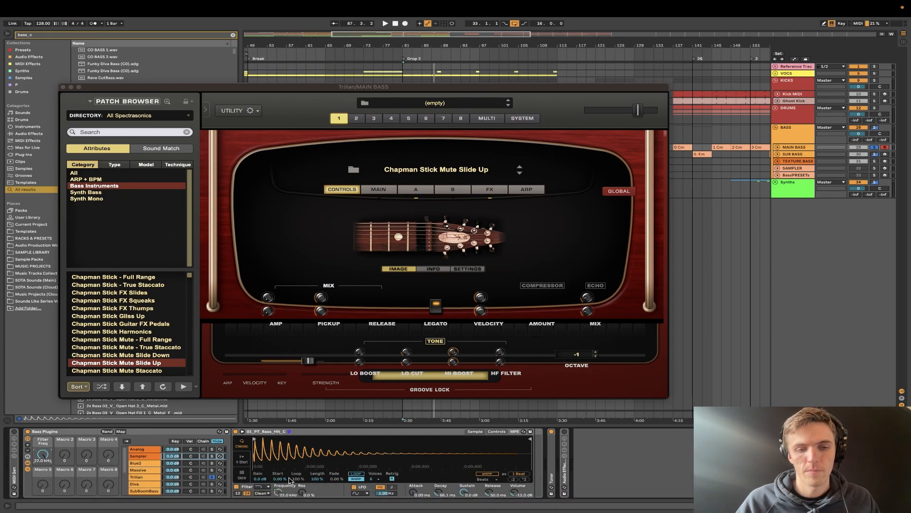
# - Hide the Bass Plugins rack's macros and display the Trilian chain's devices
pyautogui.click(142, 476)
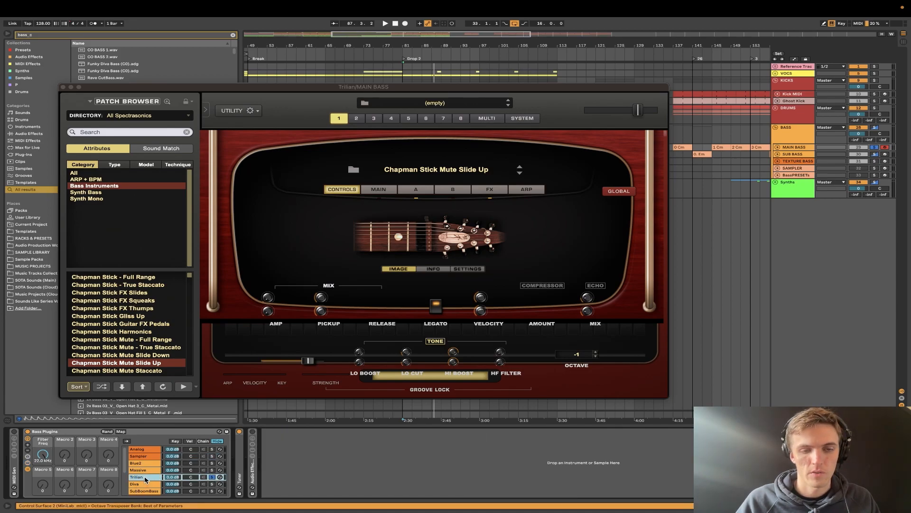
pyautogui.click(28, 439)
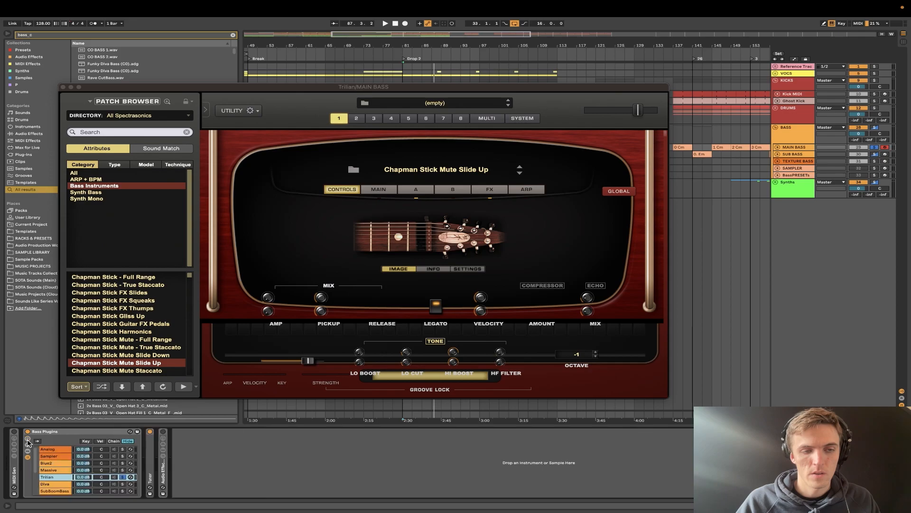
pyautogui.click(63, 477)
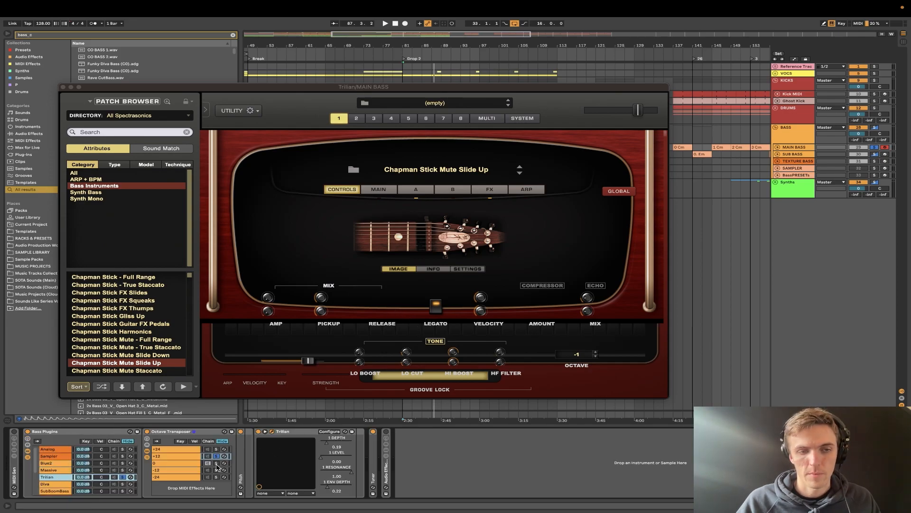
# - Solo the Blue2 chain during playback and raise its Filter A frequency to 3.4 kHz
pyautogui.click(56, 463)
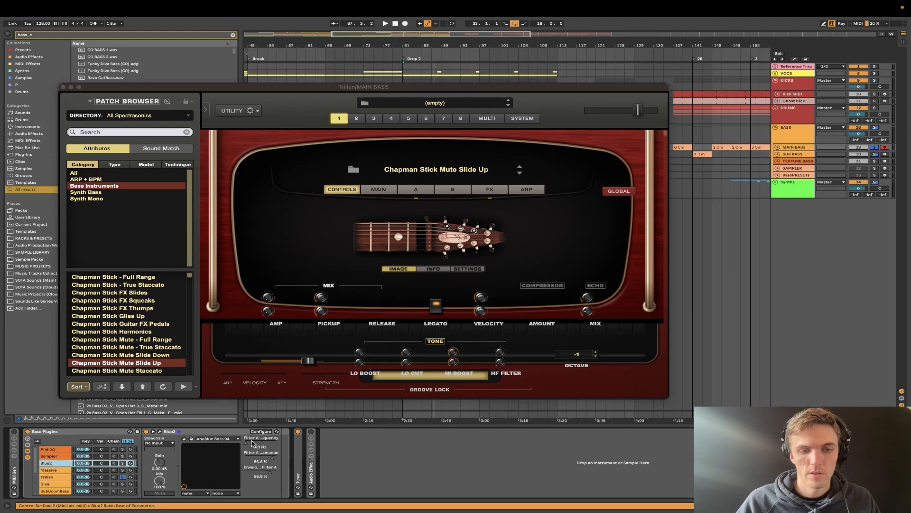
pyautogui.press('space')
pyautogui.click(122, 462)
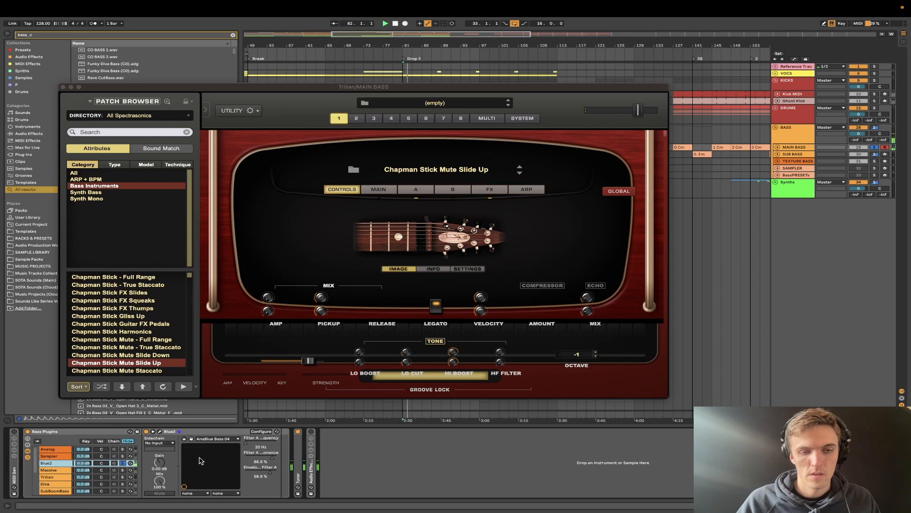
pyautogui.moveTo(247, 443); pyautogui.dragTo(272, 449)
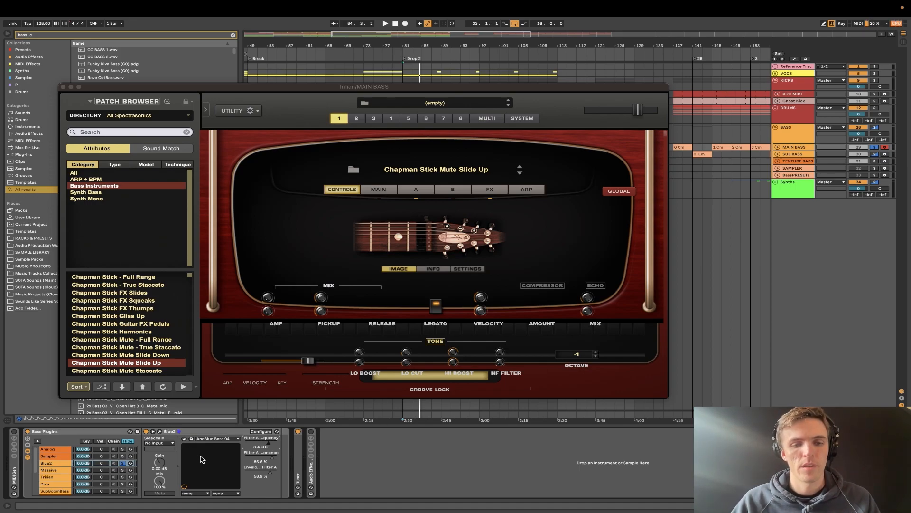
# - Display the SubBoomBass chain's Octave Transposer and solo its 0 octave chain
pyautogui.click(56, 485)
pyautogui.scroll(-2, 55, 485)
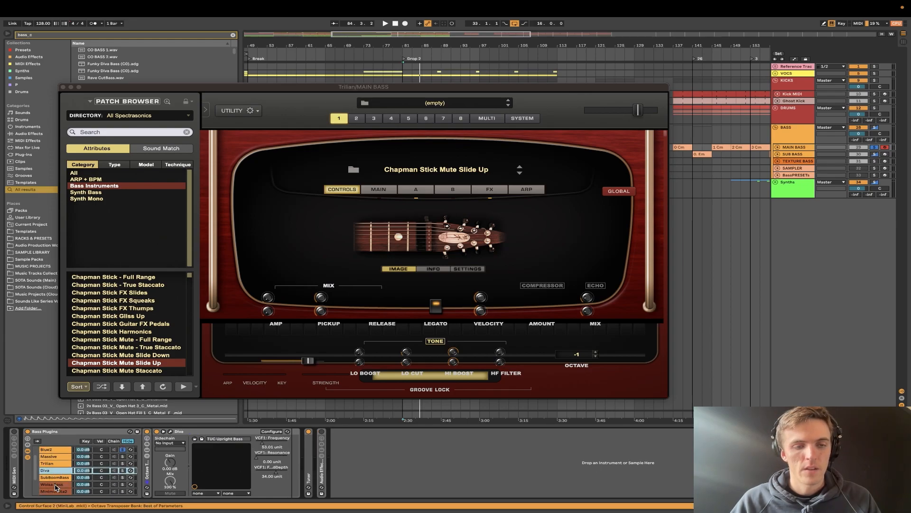
pyautogui.click(56, 478)
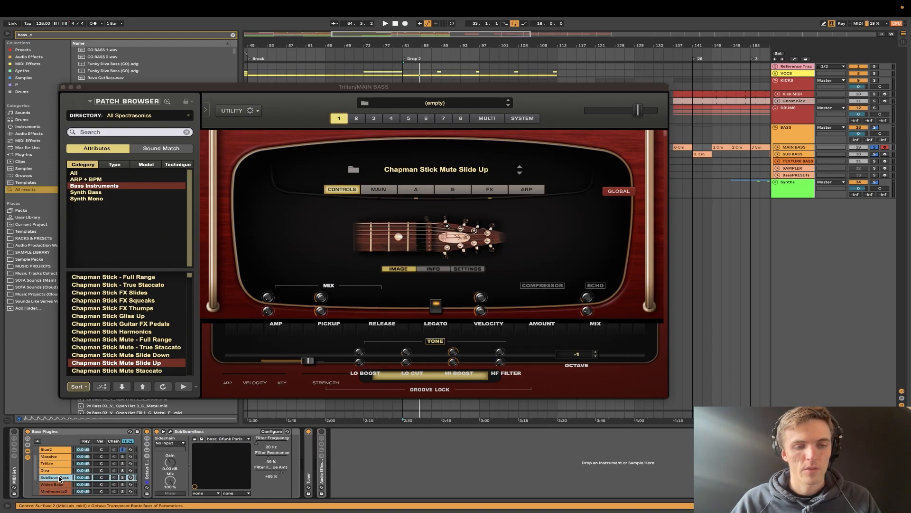
pyautogui.doubleClick(147, 474)
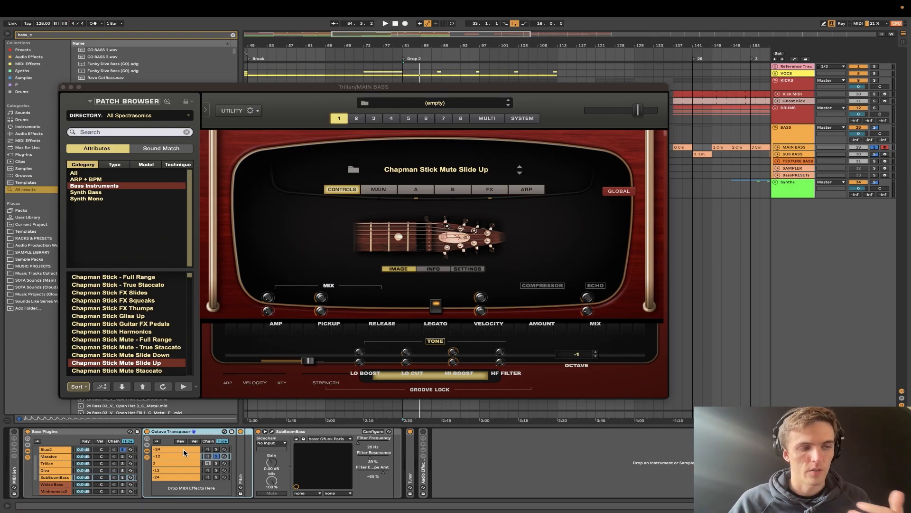
pyautogui.click(217, 463)
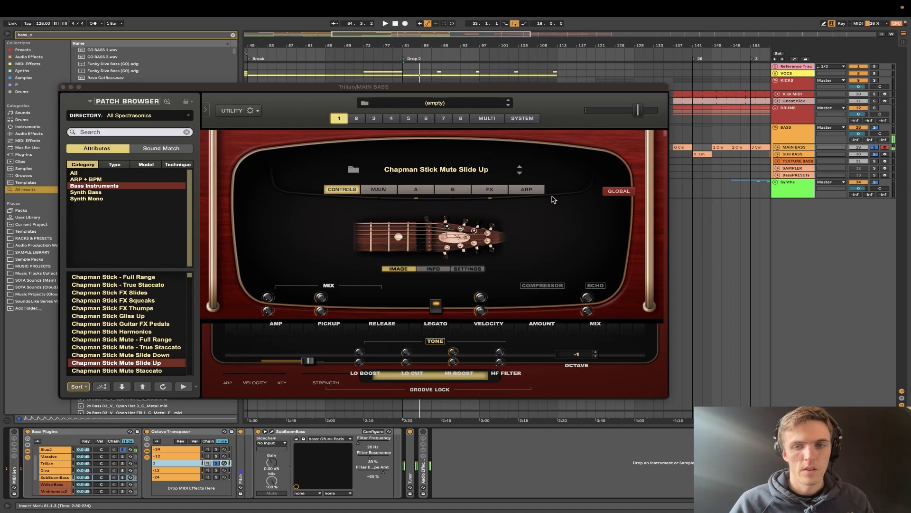
# - Advance Trilian through Chapman Stick Mute Staccato to the Chapman Stick Mute Sustain patch
pyautogui.click(520, 179)
pyautogui.click(520, 178)
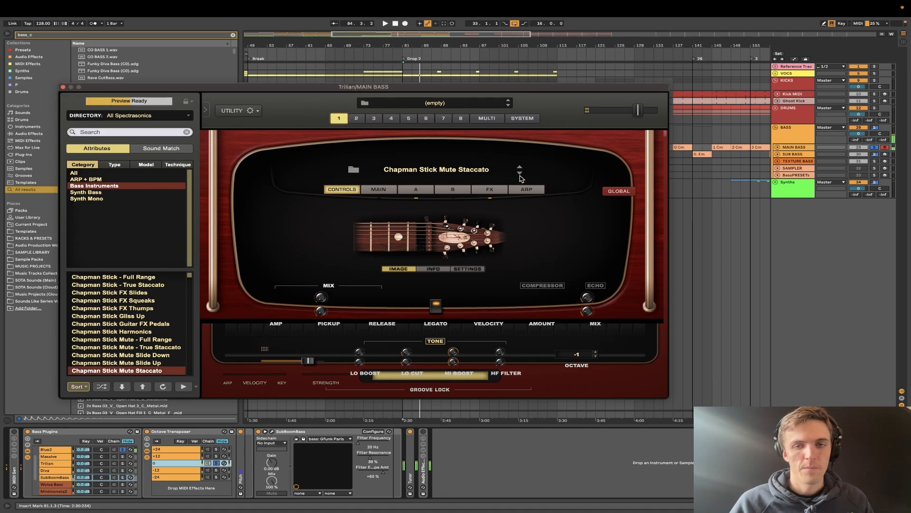
pyautogui.click(520, 177)
# - Open the Blue2 synth and advance from AnaBlue Bass 05 to the AnaBlue Bass 06 preset
pyautogui.click(59, 449)
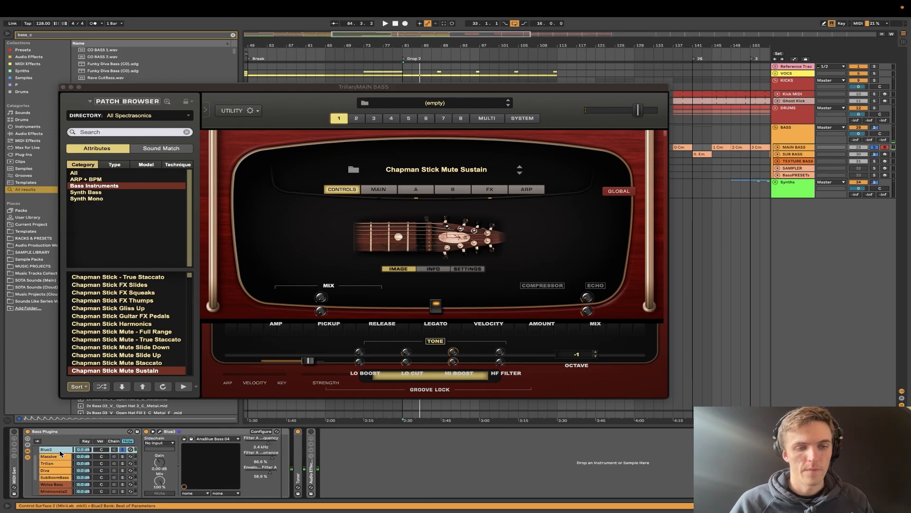
pyautogui.click(160, 432)
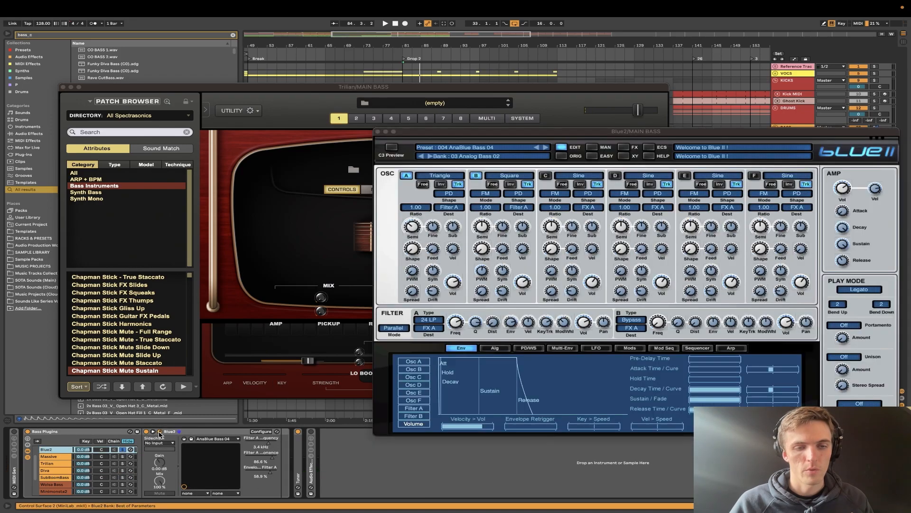
pyautogui.click(546, 148)
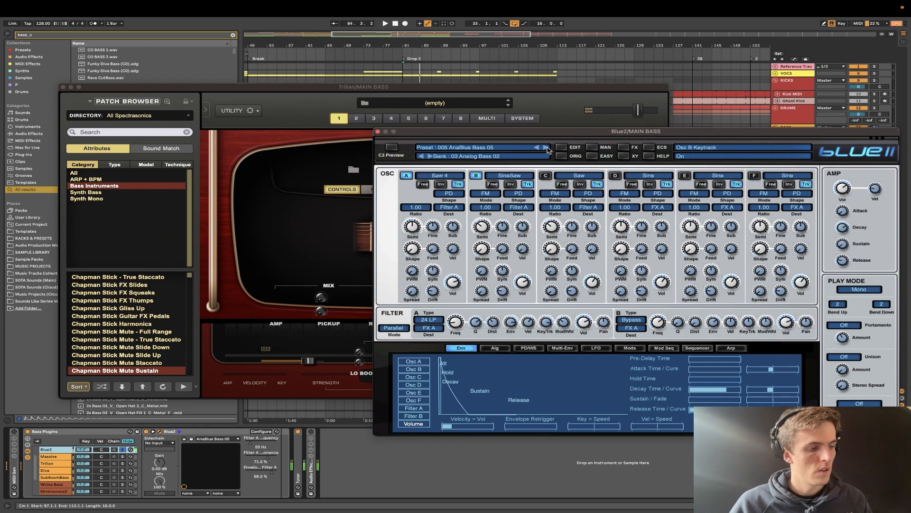
pyautogui.click(547, 148)
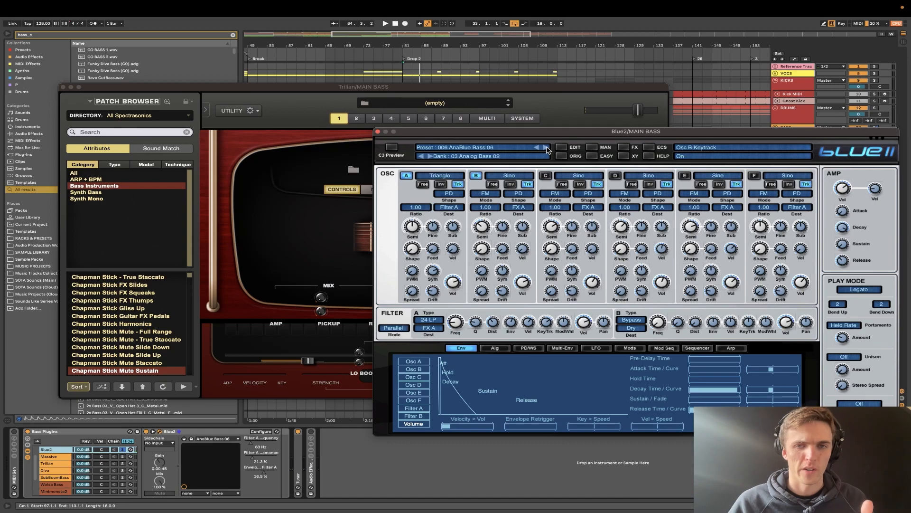
# - Look through Blue2's preset and bank lists without changing the selected sound
pyautogui.click(479, 148)
pyautogui.click(481, 134)
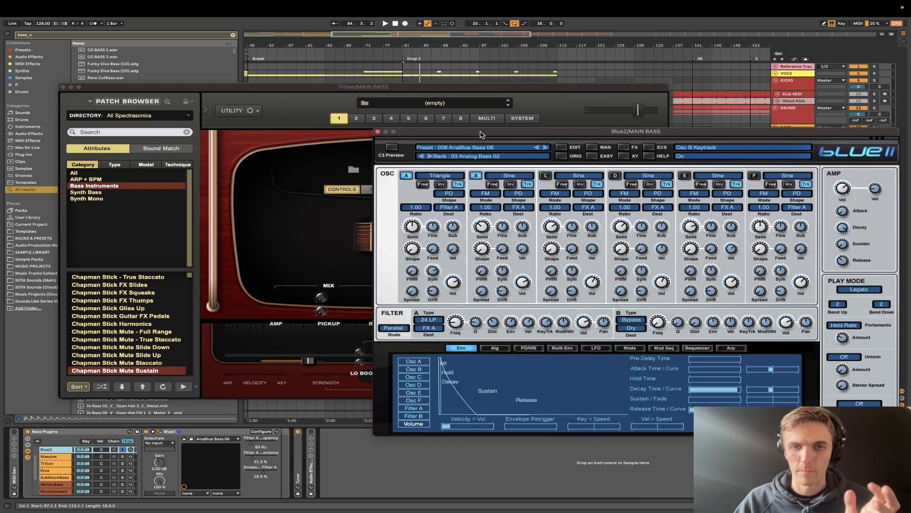
pyautogui.click(467, 157)
pyautogui.click(602, 132)
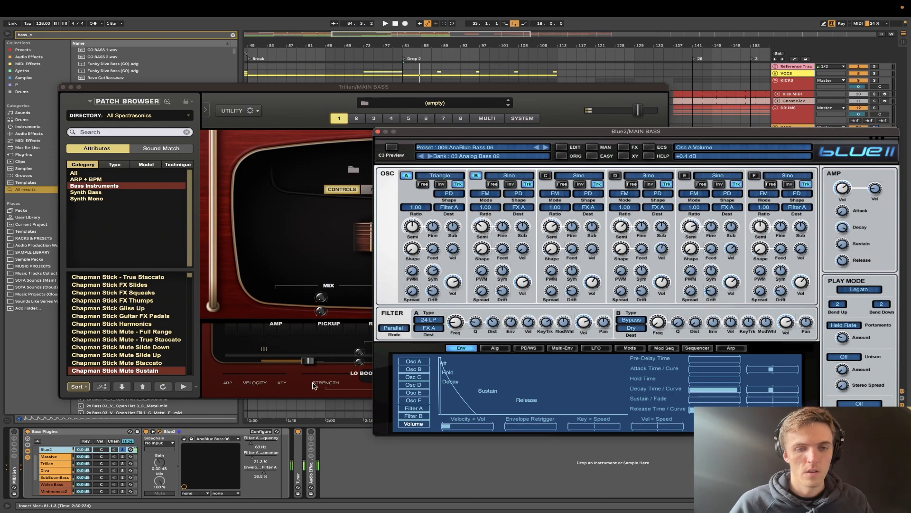
# - Raise Blue2's Filter A frequency to about 345 Hz and play the bass with the KICKS group soloed
pyautogui.moveTo(252, 443); pyautogui.dragTo(259, 446)
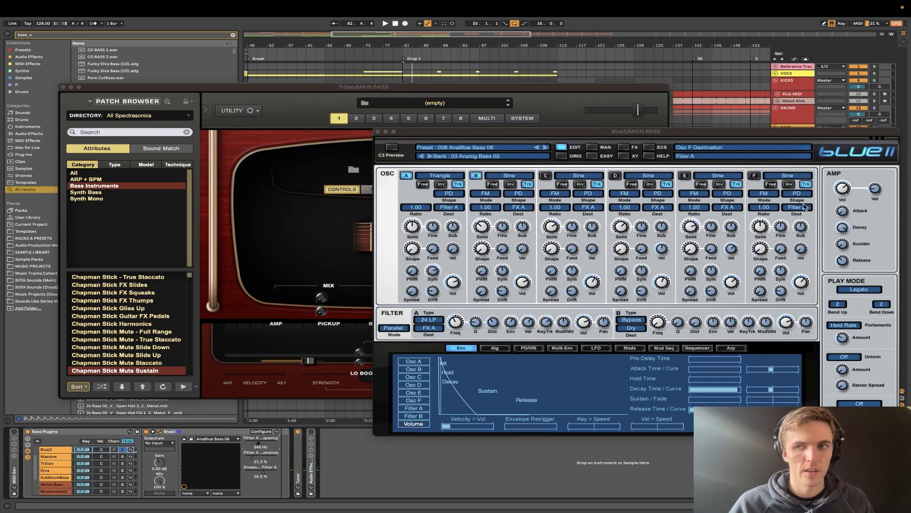
pyautogui.click(875, 81)
pyautogui.press('space')
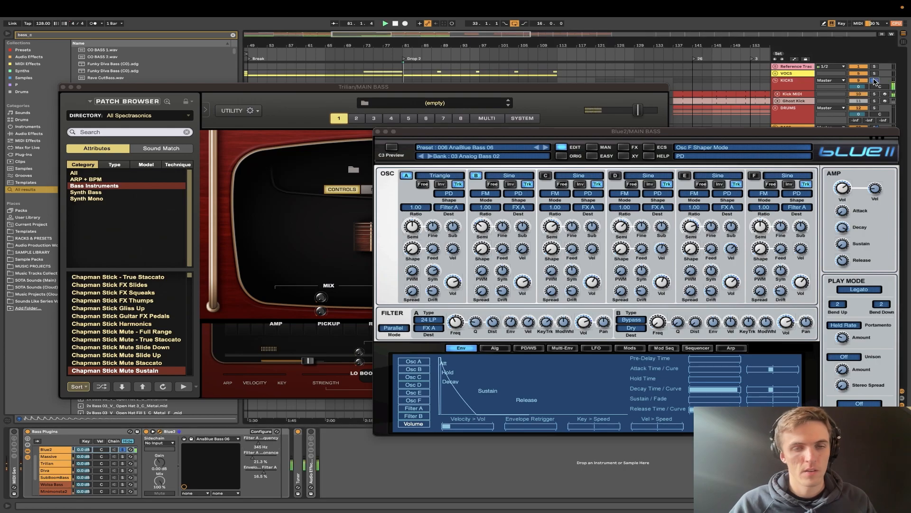
pyautogui.press('space')
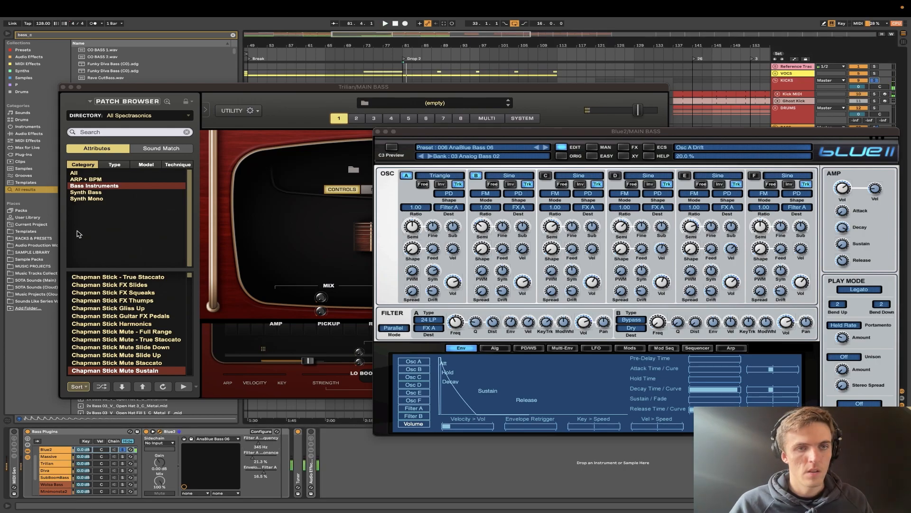
# - Close the Trilian window, then play and loop the eight-bar section starting at bar 121
pyautogui.click(63, 88)
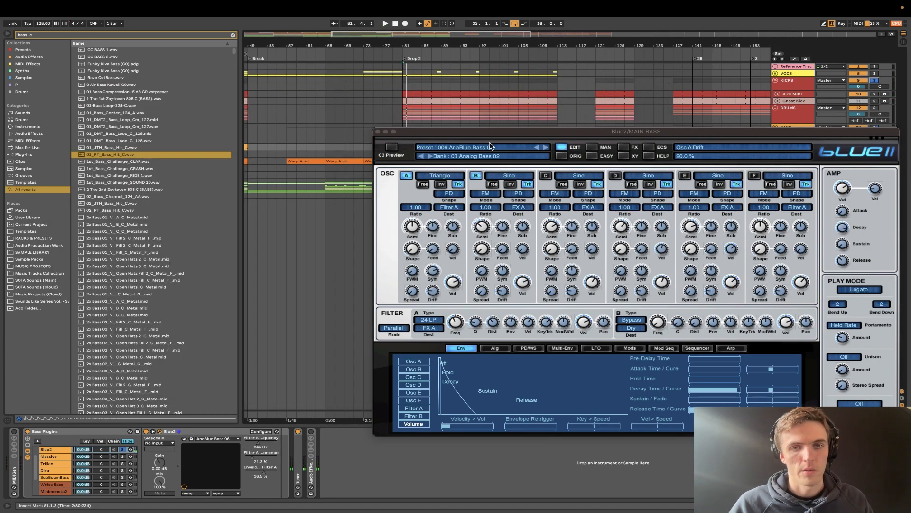
pyautogui.click(322, 96)
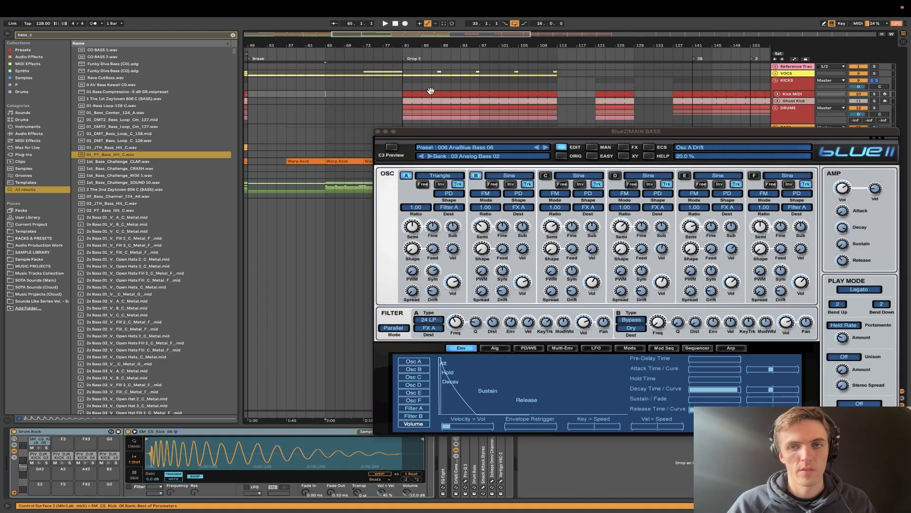
pyautogui.hscroll(10, 332, 107)
pyautogui.click(322, 100)
pyautogui.press('space')
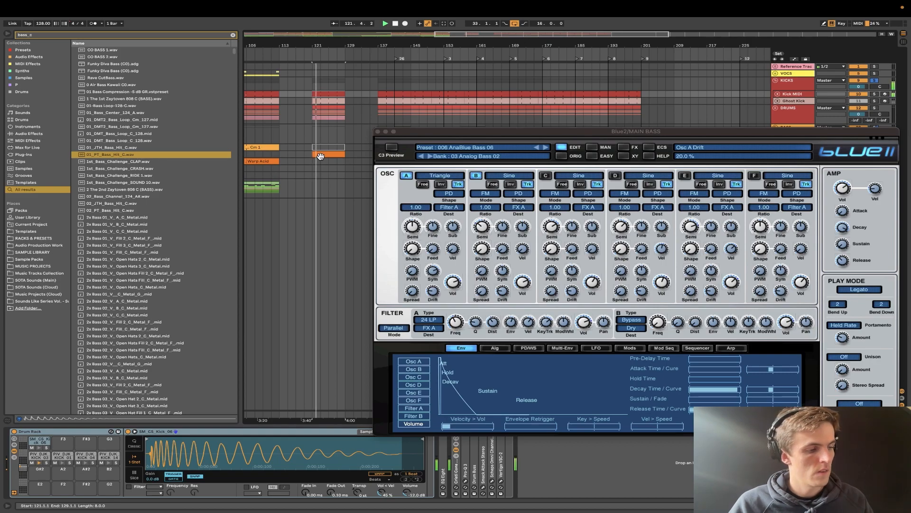
pyautogui.hotkey('ctrl', 'l')
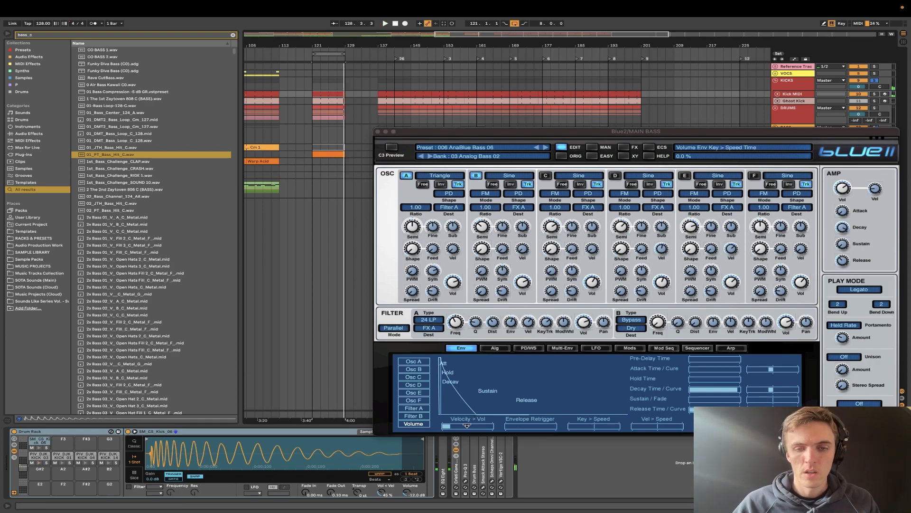
# - Move the Blue2 window off the track list, select MAIN BASS and show the MIDI Effects collection with the search cleared
pyautogui.moveTo(775, 131); pyautogui.dragTo(591, 96)
pyautogui.click(800, 149)
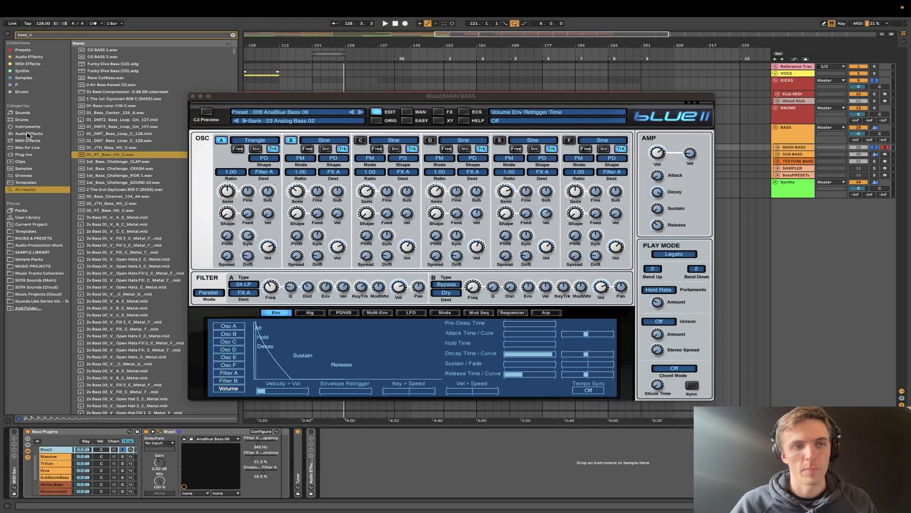
pyautogui.click(27, 63)
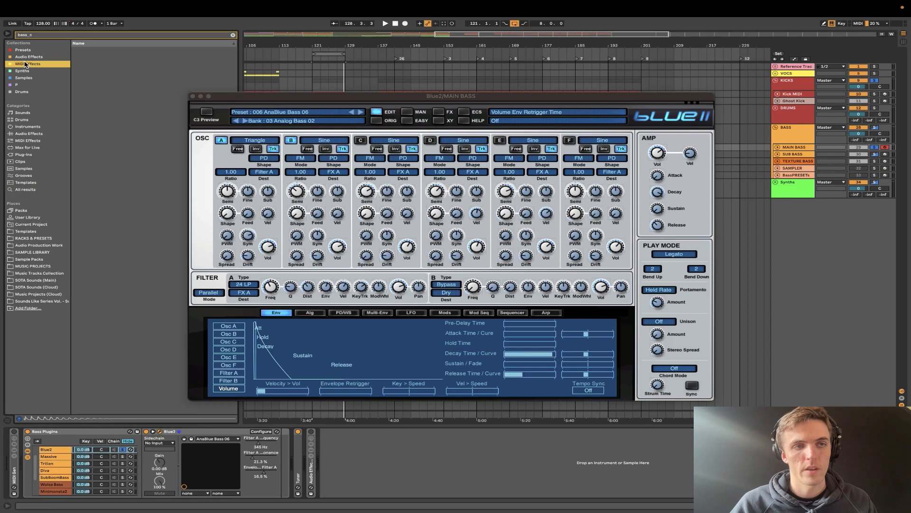
pyautogui.click(233, 35)
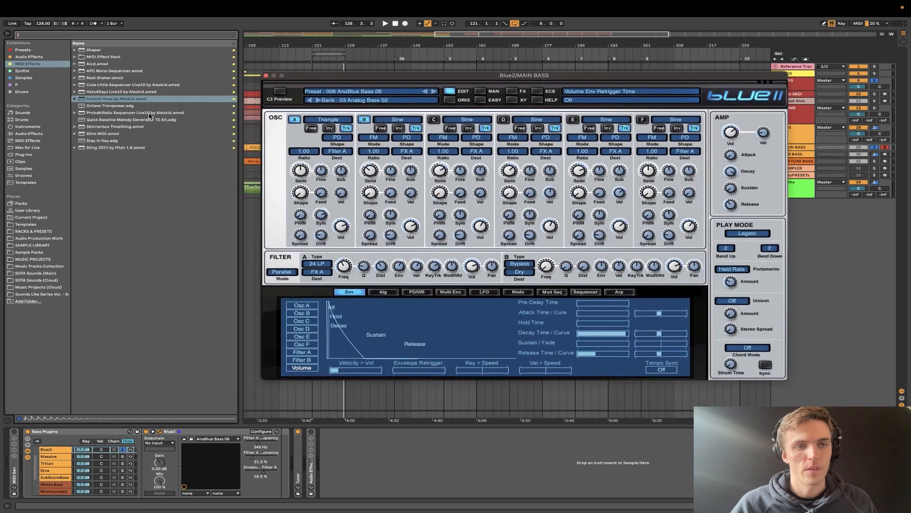
# - Add the Octave Transposer rack ahead of Blue2 and audition the bass by soloing its +12, +24, 0 and -12 chains in turn
pyautogui.moveTo(117, 106); pyautogui.dragTo(162, 465)
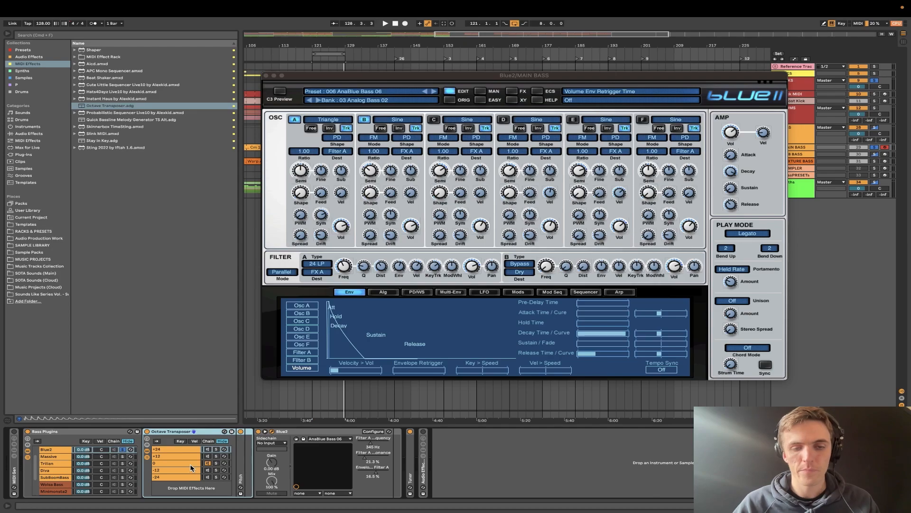
pyautogui.click(217, 456)
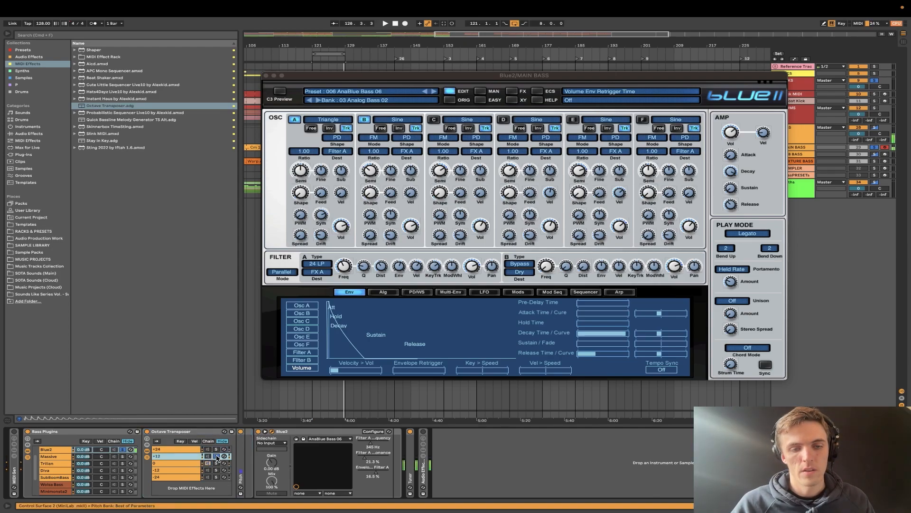
pyautogui.click(217, 450)
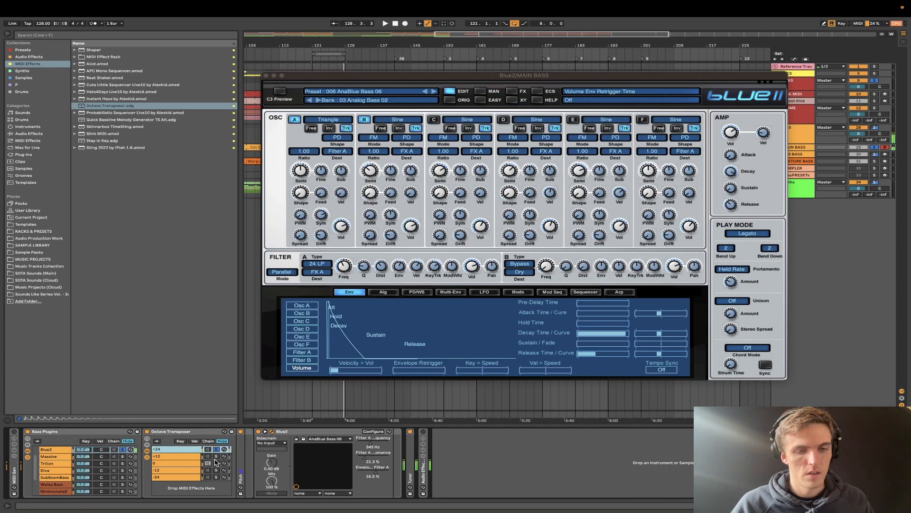
pyautogui.click(217, 470)
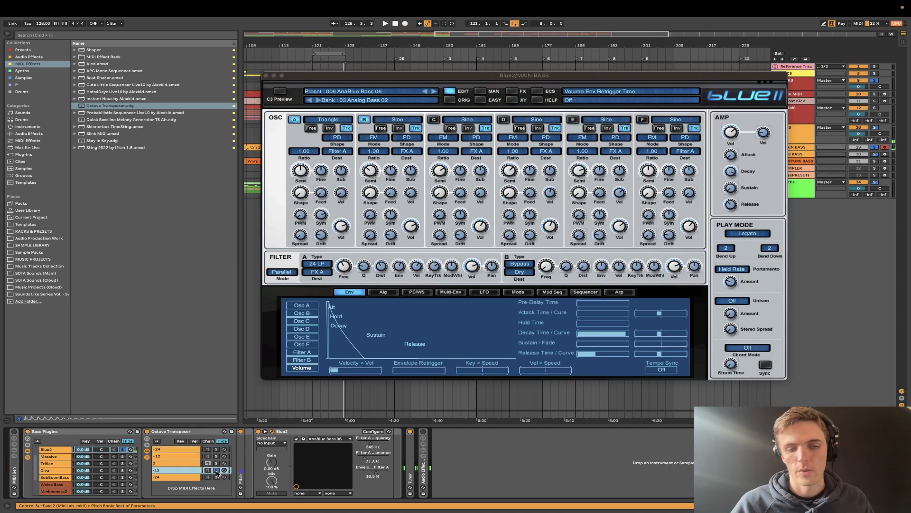
pyautogui.click(183, 464)
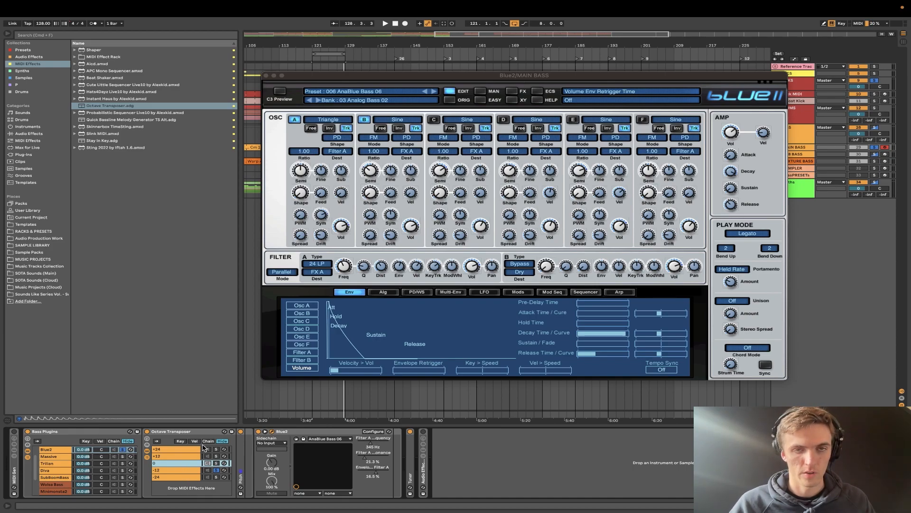
pyautogui.click(188, 456)
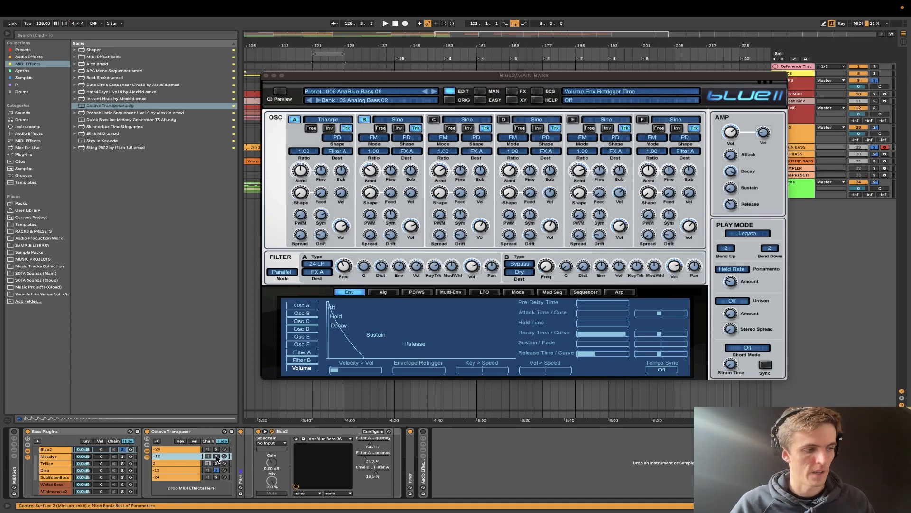
pyautogui.click(187, 462)
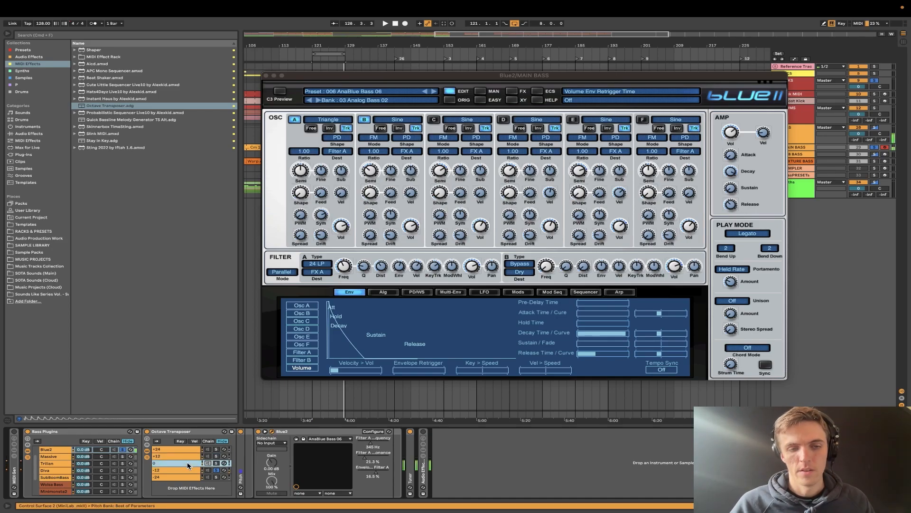
pyautogui.click(217, 470)
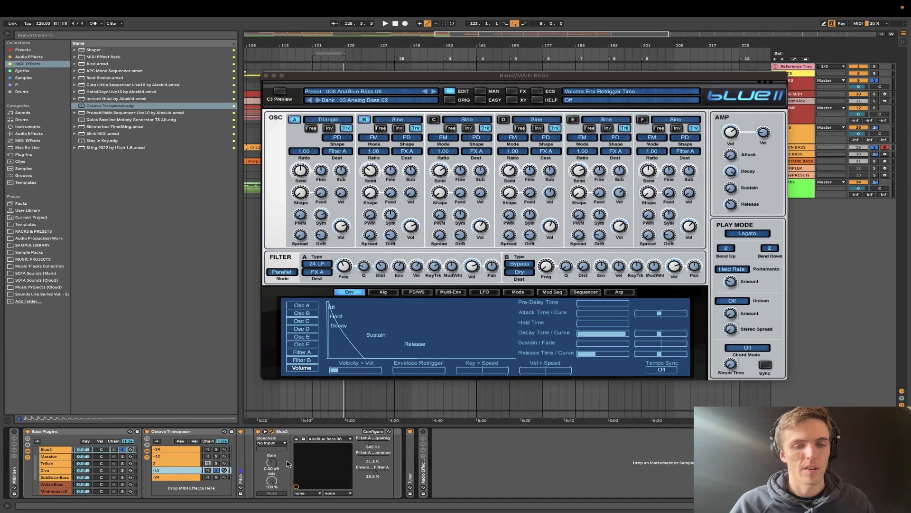
# - Unfold the Master Bass Effect Rack after Blue2 to view its devices and macros, and fold it again
pyautogui.click(320, 433)
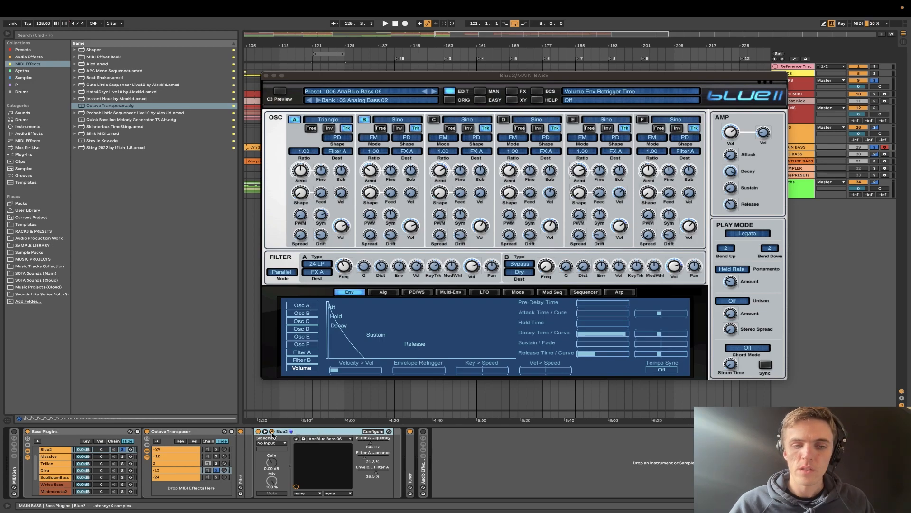
pyautogui.click(202, 433)
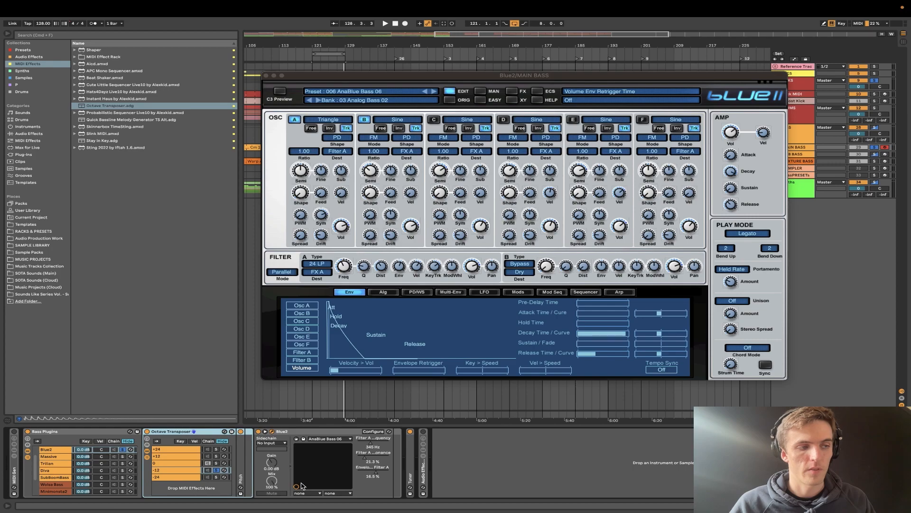
pyautogui.doubleClick(425, 472)
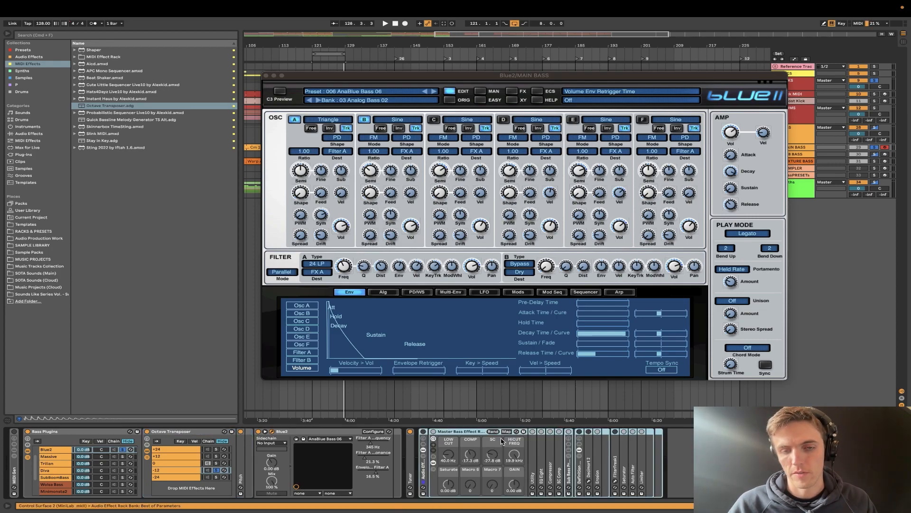
pyautogui.doubleClick(424, 472)
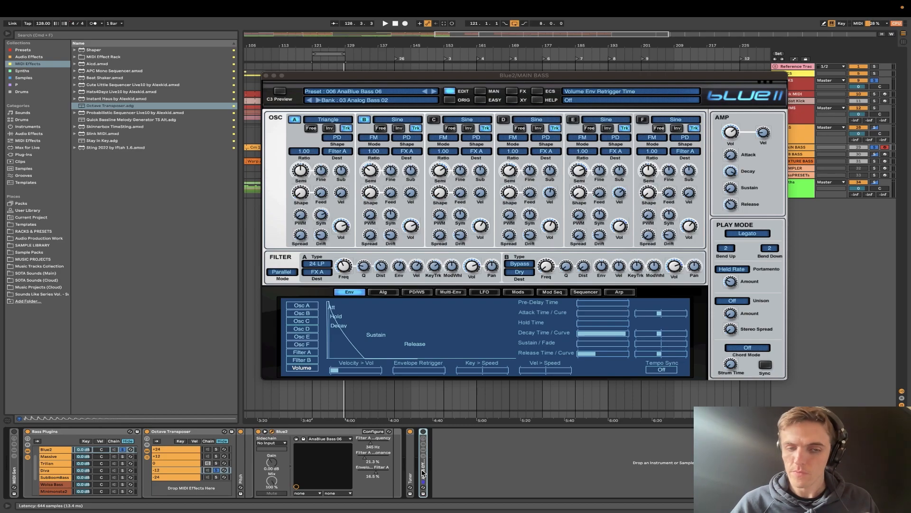
# - Solo the Octave Transposer's 0 chain and show the start of the Bass Plugins chain list
pyautogui.click(217, 463)
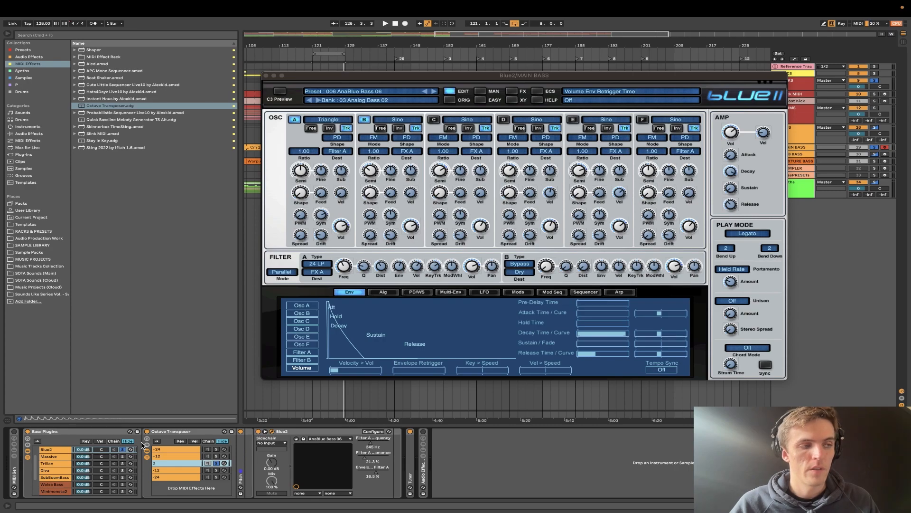
pyautogui.click(57, 433)
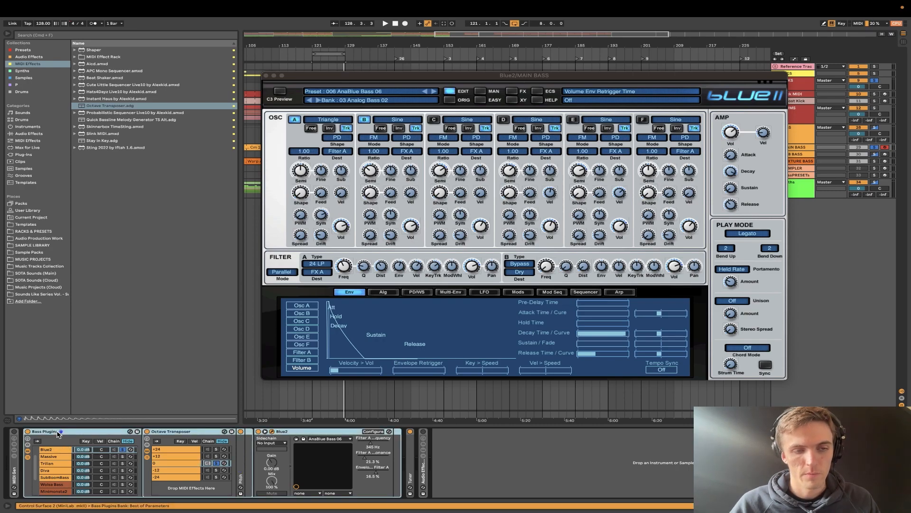
pyautogui.scroll(2, 50, 474)
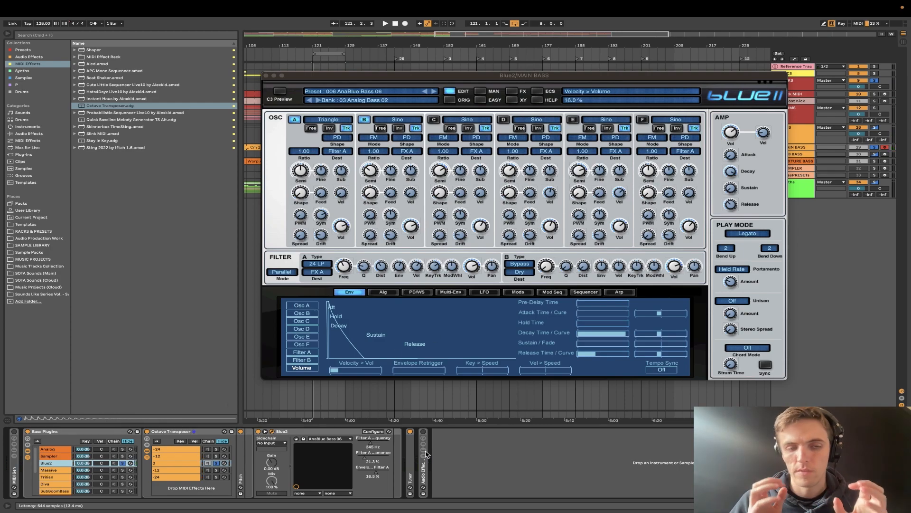
# - Show the SUB BASS track's devices and arm the track together with MAIN BASS
pyautogui.moveTo(751, 80); pyautogui.dragTo(579, 68)
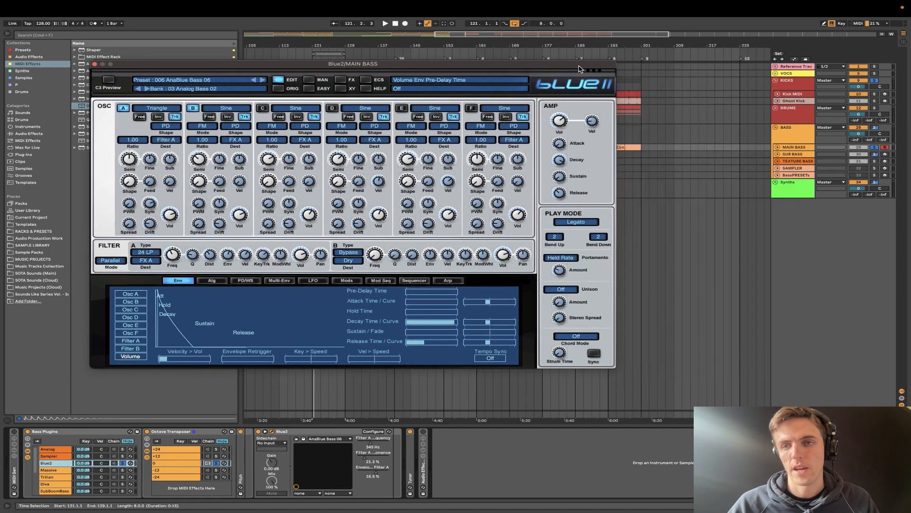
pyautogui.click(800, 148)
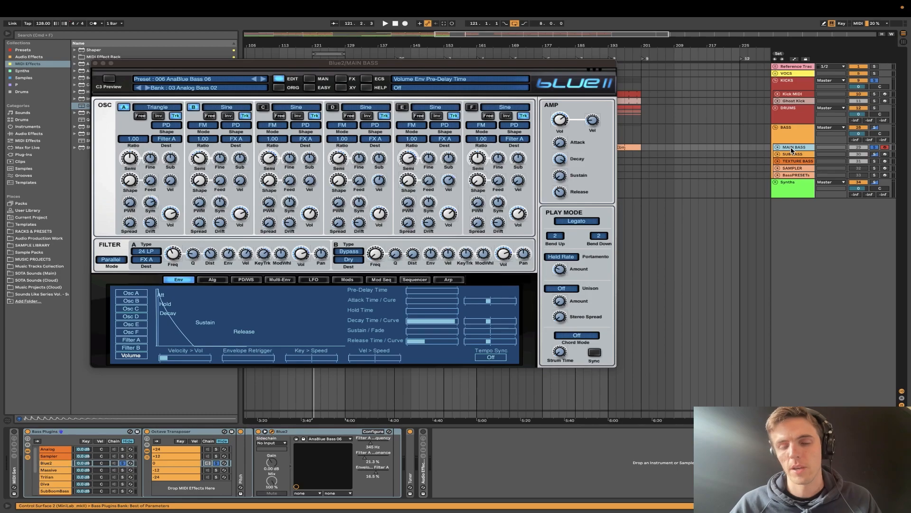
pyautogui.press('Down')
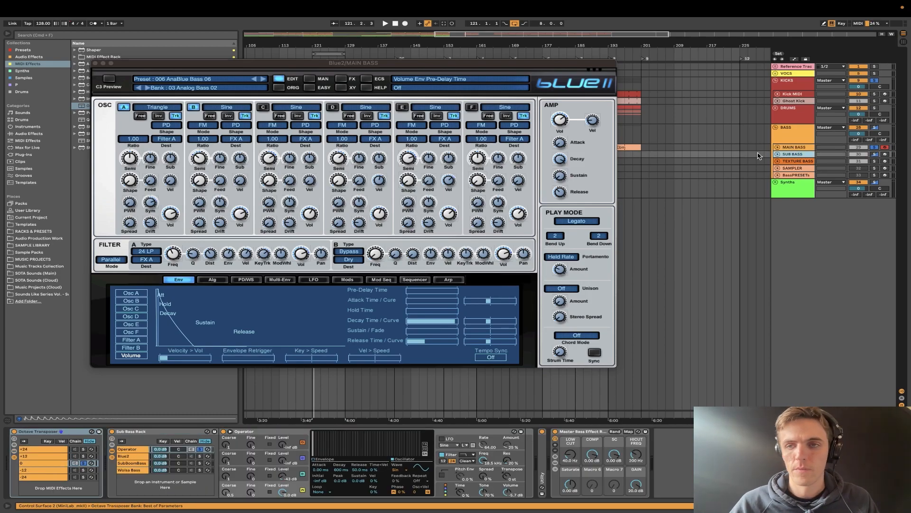
pyautogui.moveTo(315, 64); pyautogui.dragTo(490, 77)
pyautogui.click(884, 155)
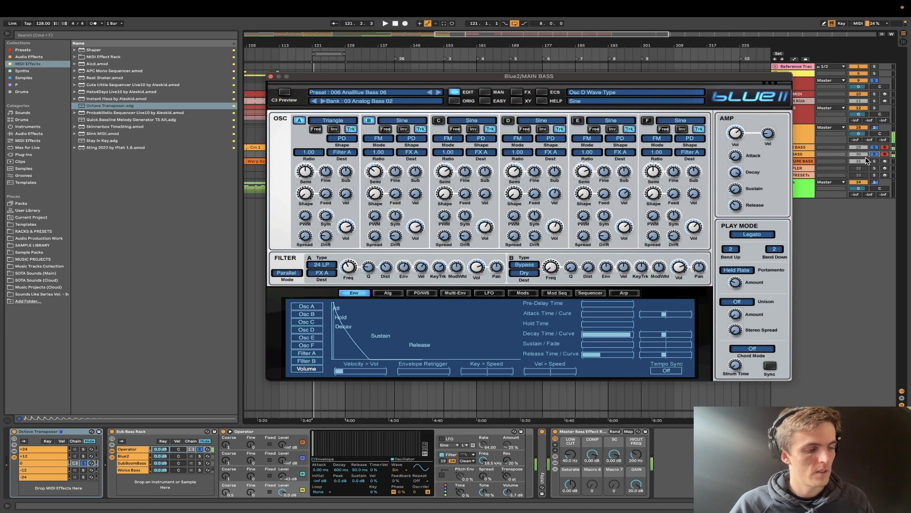
# - Compare MAIN BASS and SUB BASS by toggling their solos, and leave both tracks soloed with the MAIN BASS devices shown
pyautogui.click(874, 148)
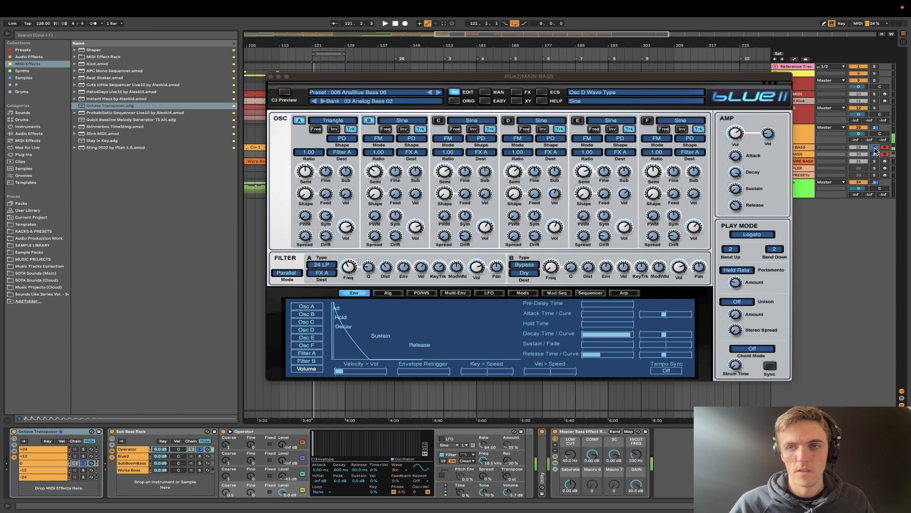
pyautogui.click(874, 153)
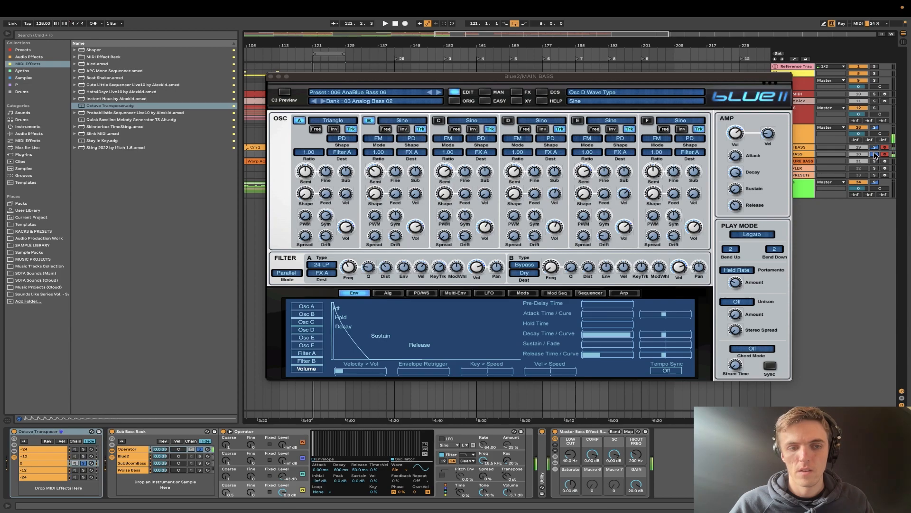
pyautogui.click(874, 148)
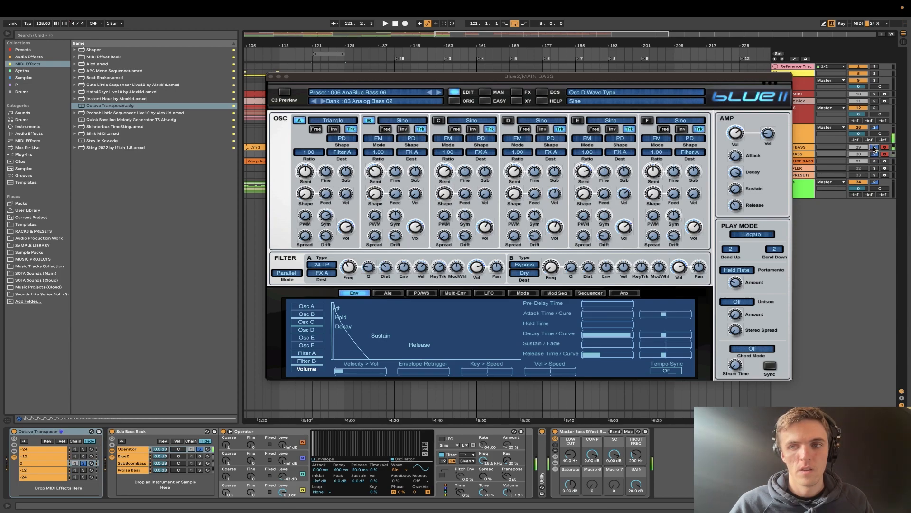
pyautogui.click(875, 154)
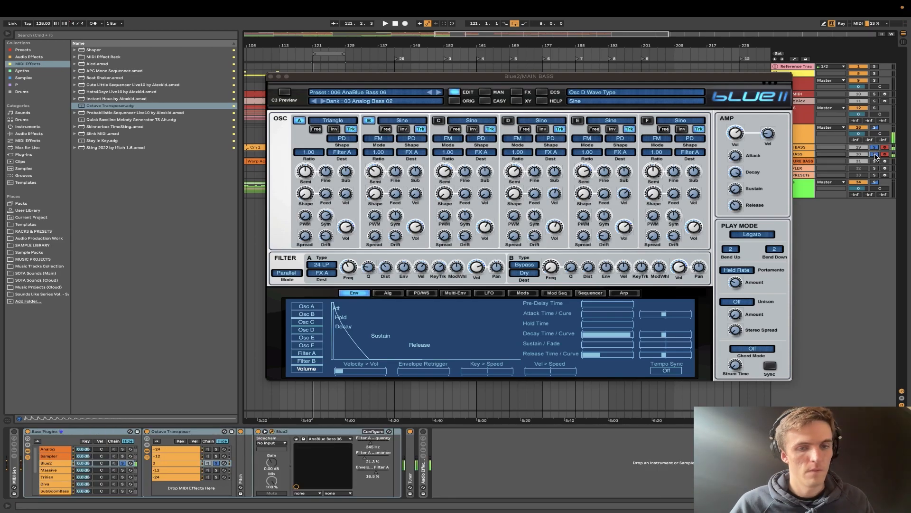
pyautogui.click(641, 121)
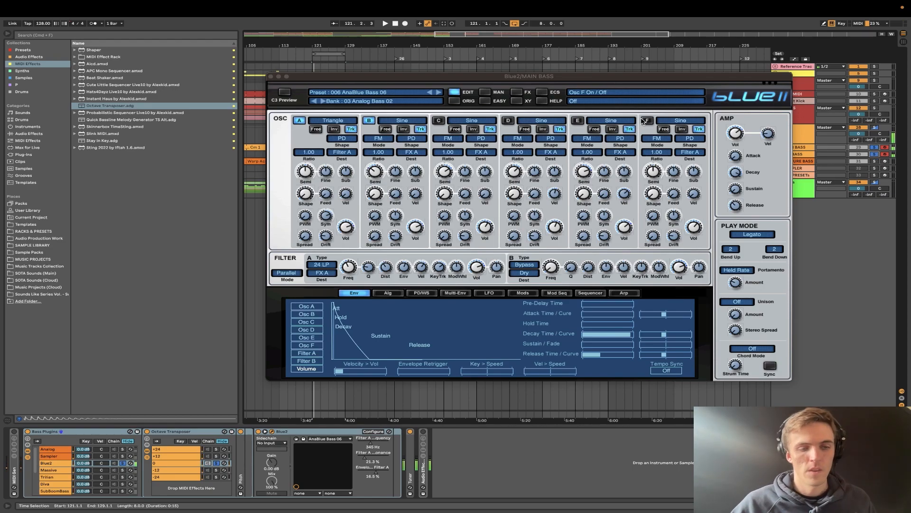
# - Audition the Massive chain in the Bass Plugins rack over playback, and layer it with Blue2 by enabling both chains
pyautogui.moveTo(36, 474); pyautogui.dragTo(40, 476)
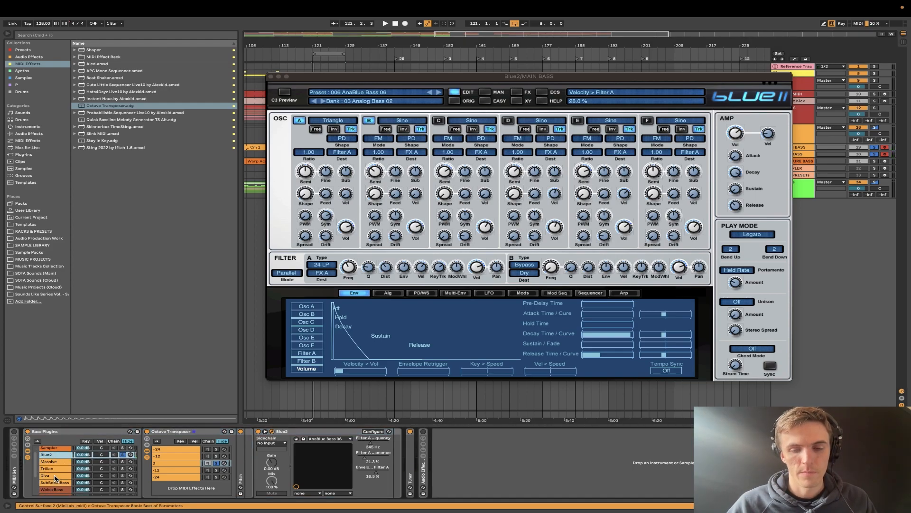
pyautogui.scroll(1, 52, 457)
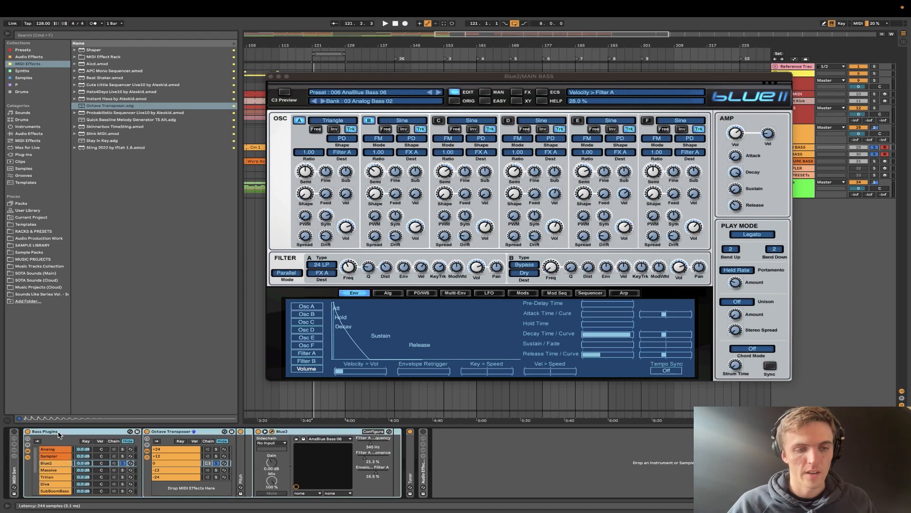
pyautogui.click(113, 470)
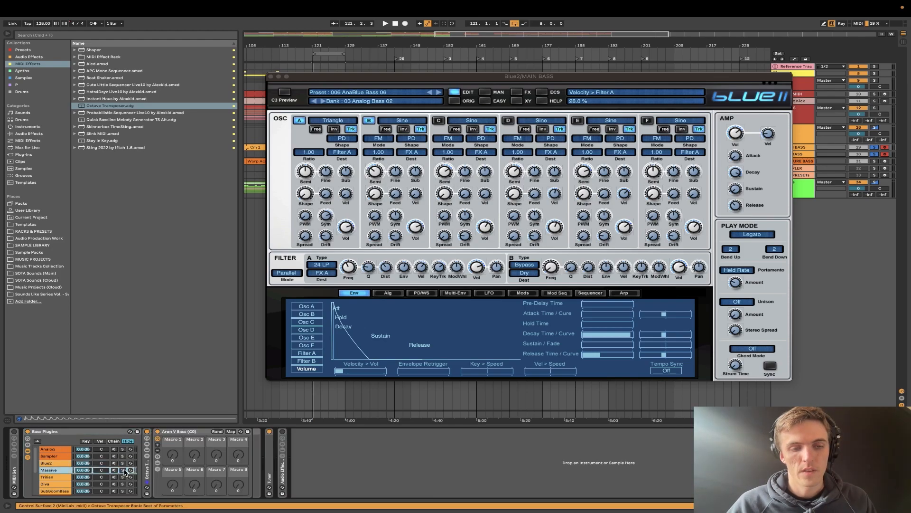
pyautogui.press('space')
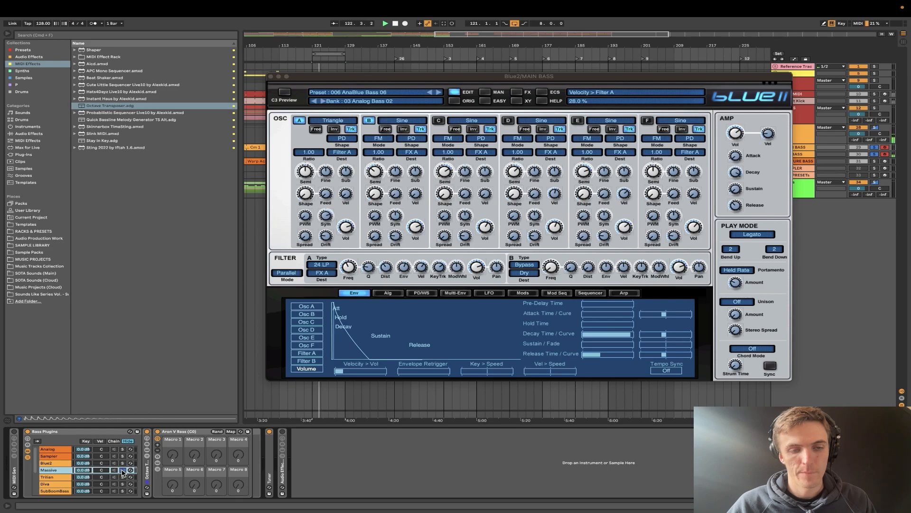
pyautogui.click(115, 463)
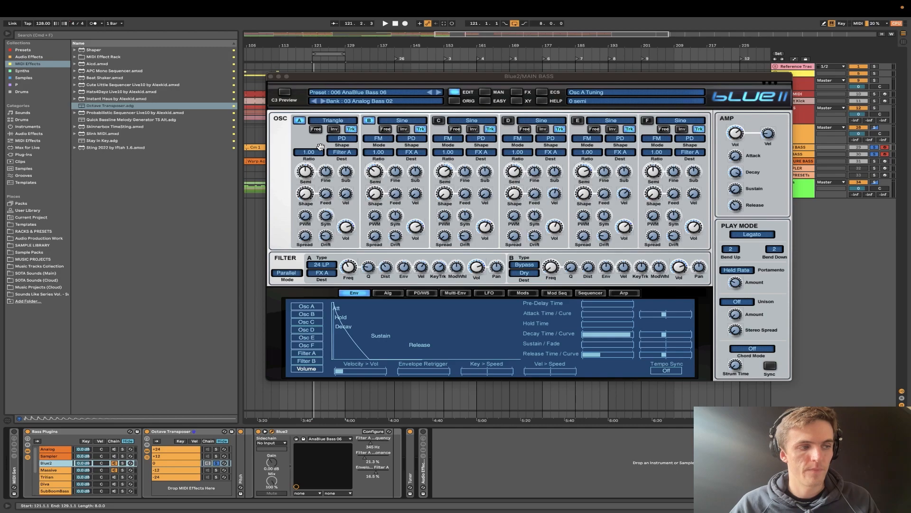
# - Select MAIN BASS, turn off the bass solos and play the looped eight-bar section starting at bar 121
pyautogui.moveTo(555, 10)
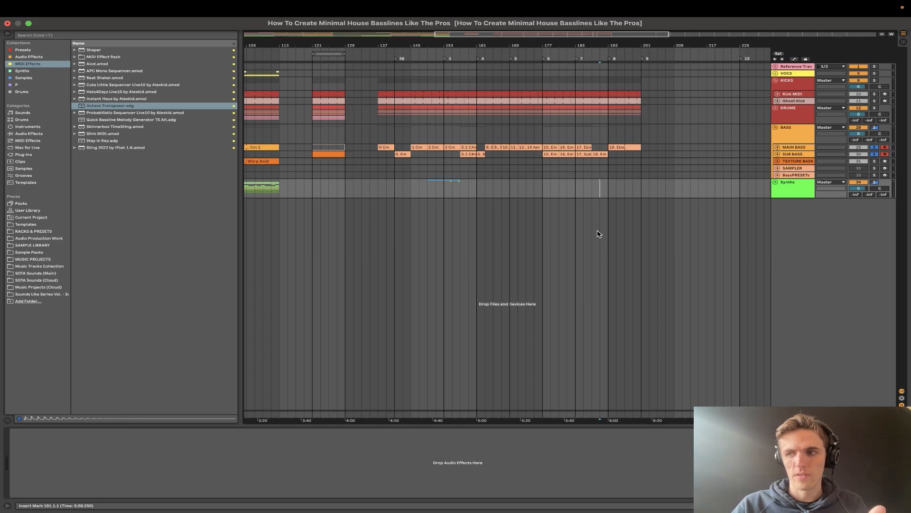
pyautogui.scroll(5, 414, 182)
pyautogui.scroll(-1, 414, 183)
pyautogui.scroll(-2, 414, 183)
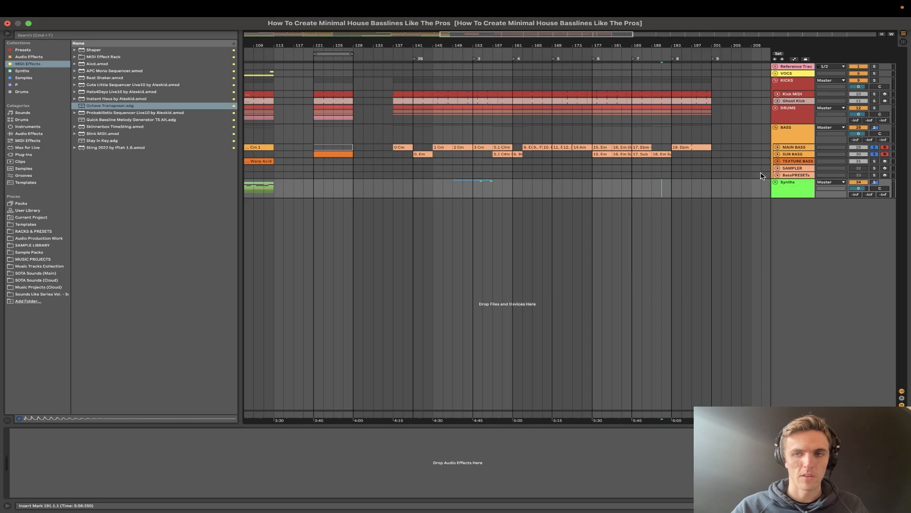
pyautogui.click(790, 148)
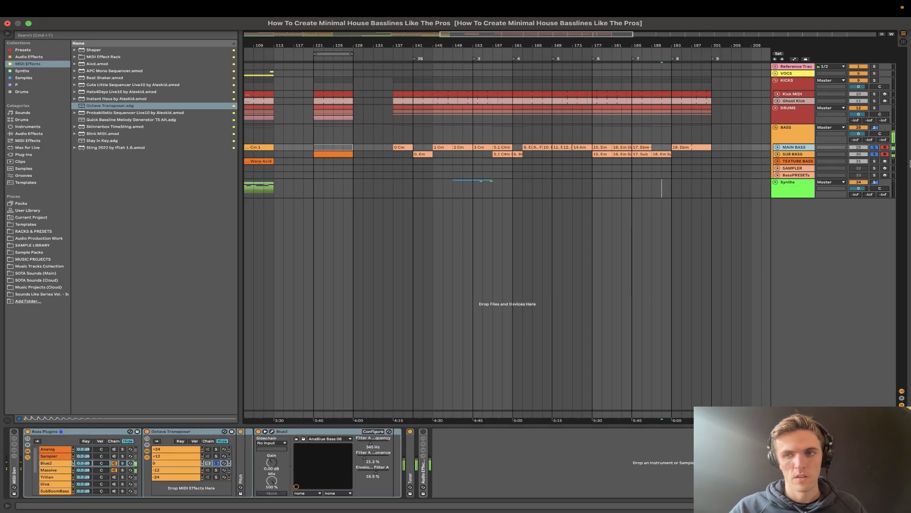
pyautogui.click(876, 148)
pyautogui.press('space')
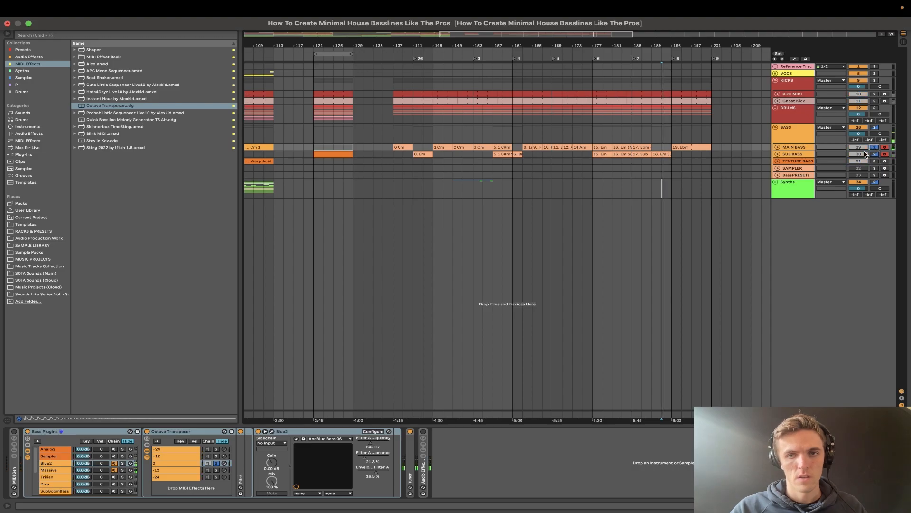
pyautogui.click(341, 50)
pyautogui.click(876, 149)
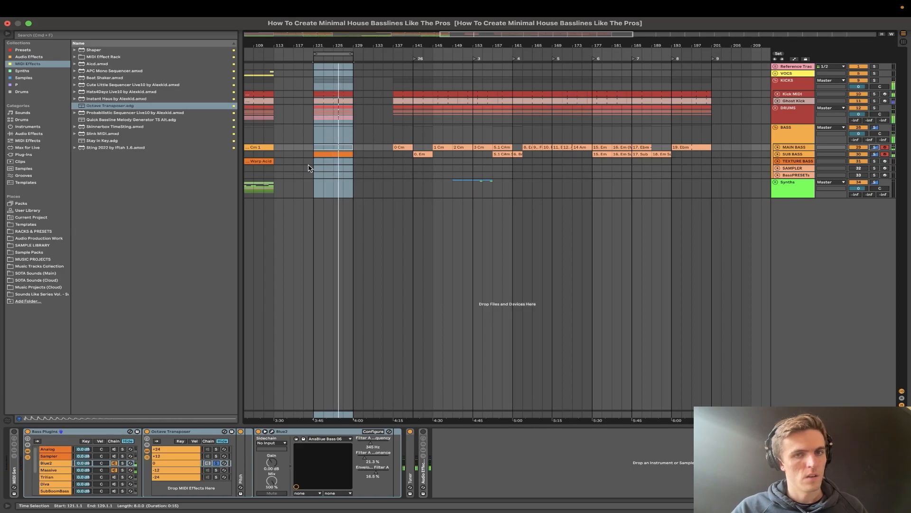
pyautogui.scroll(3, 308, 168)
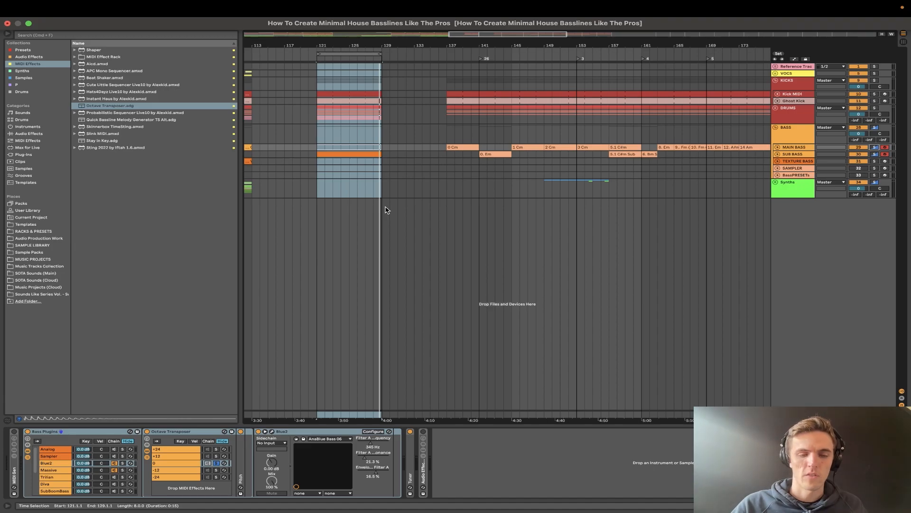
# - Open the eight-bar MAIN BASS clip at bar 121 for note editing, centred on its C2 notes, and play it briefly
pyautogui.click(351, 147)
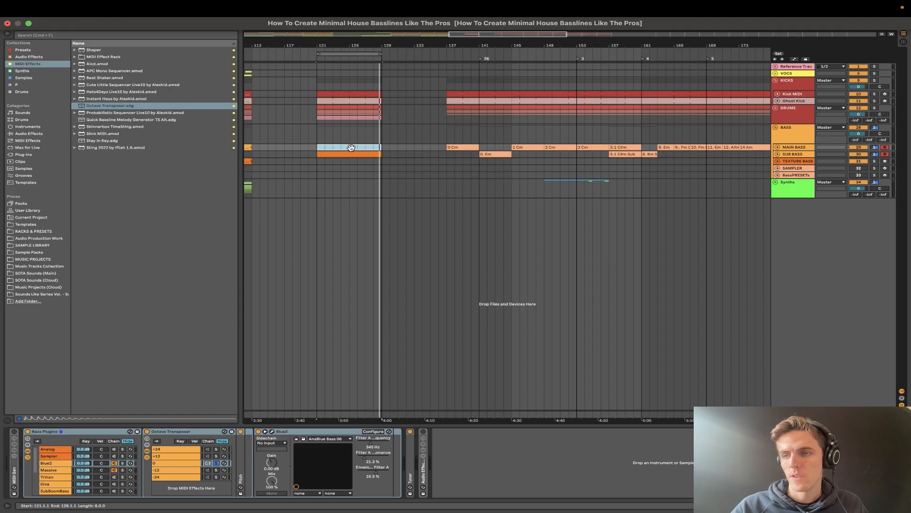
pyautogui.press('space')
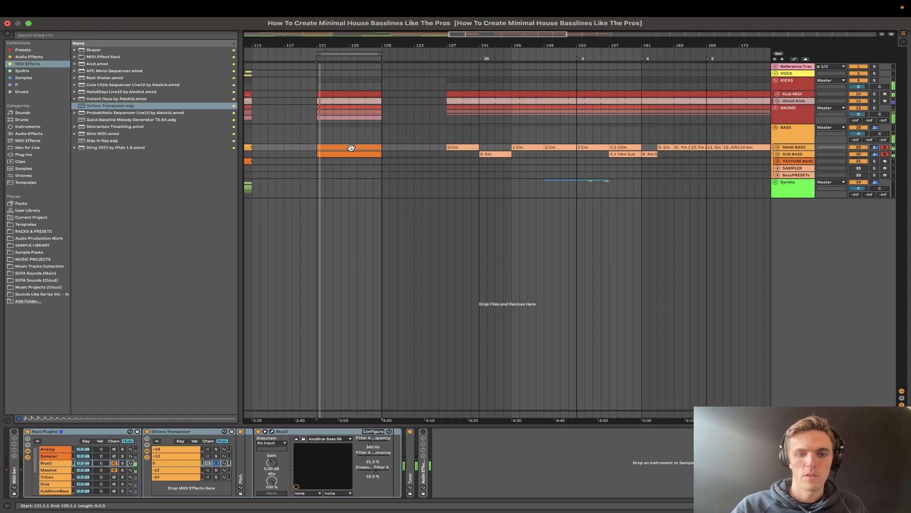
pyautogui.doubleClick(351, 148)
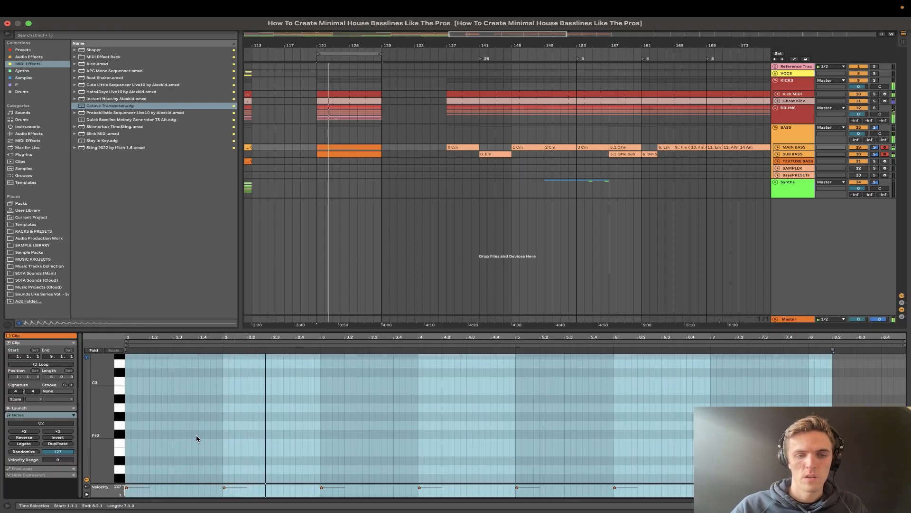
pyautogui.moveTo(104, 439); pyautogui.dragTo(103, 439)
pyautogui.scroll(-3, 155, 431)
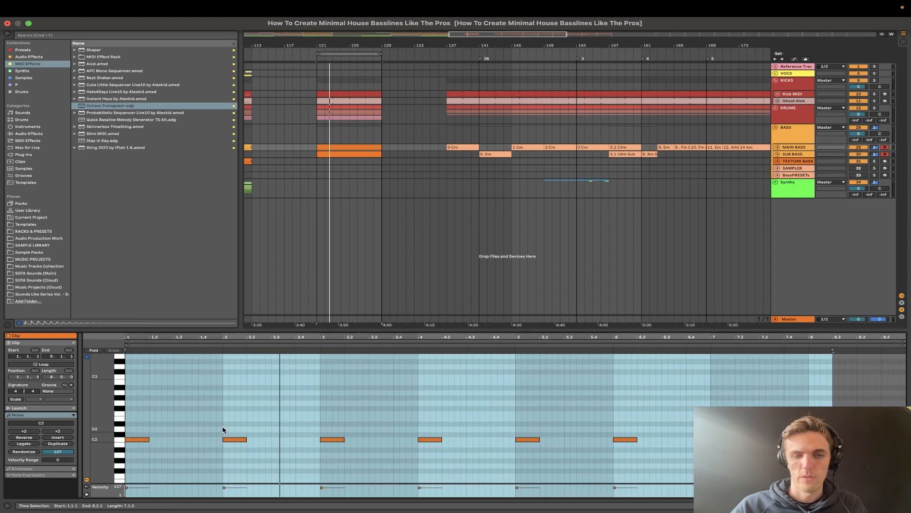
pyautogui.click(583, 393)
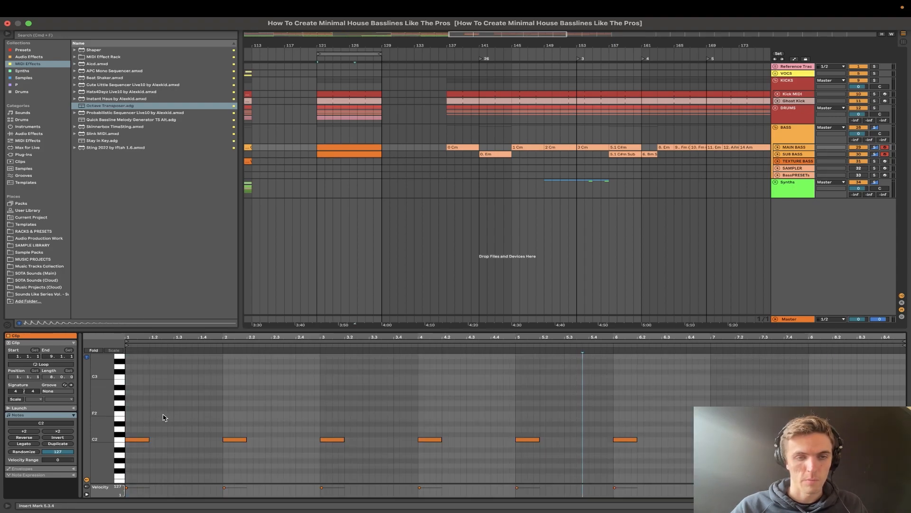
pyautogui.scroll(2, 144, 418)
pyautogui.press('space')
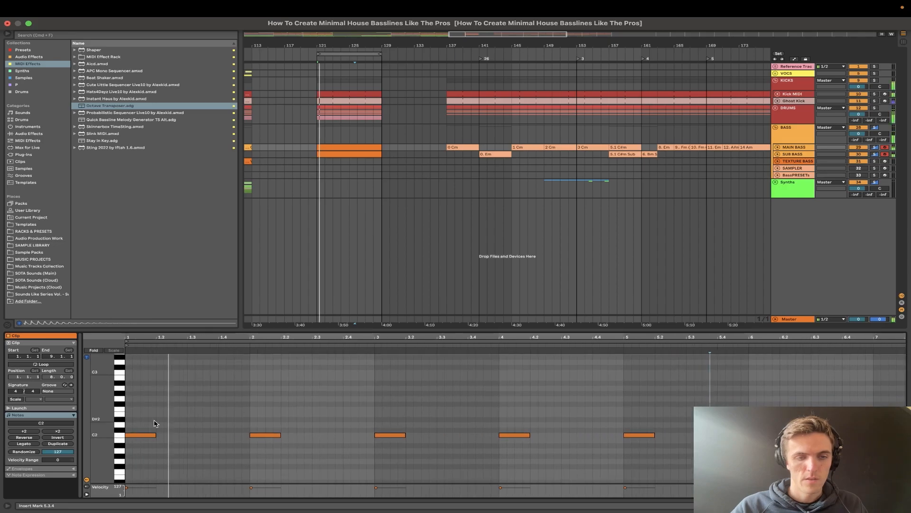
pyautogui.press('space')
# - Shorten the first C2 note to a sixteenth and place a copy of it at 1.1.4
pyautogui.click(148, 435)
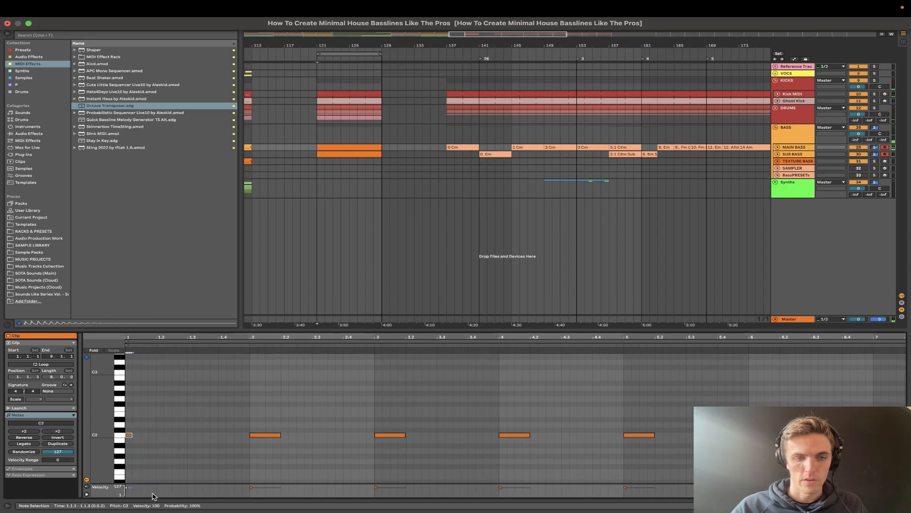
pyautogui.press('space')
# - Build the bar 1 pattern by ear with copied notes: D#2 at 1.1.4, F2 at 1.2.3 and 1.3.3, and C3 at 1.4.3
pyautogui.press('space')
pyautogui.press('super+d')
pyautogui.press('Right')
pyautogui.press('Right')
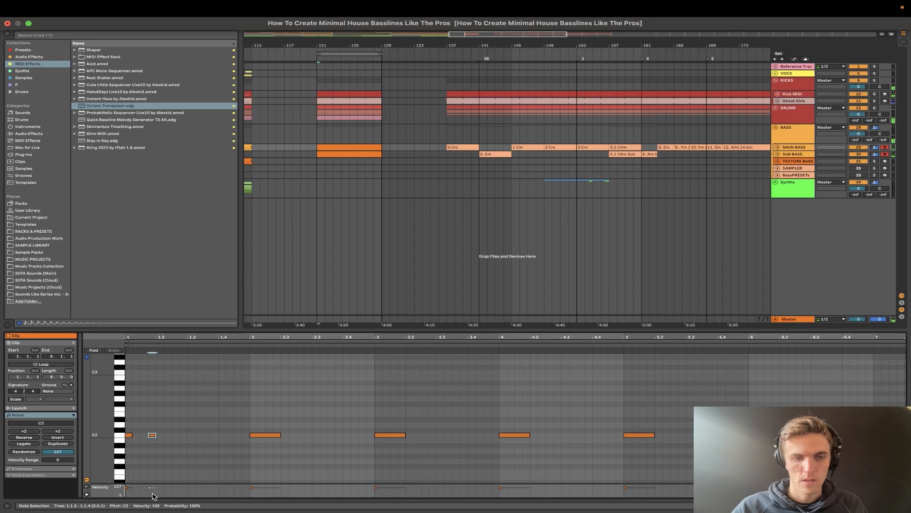
pyautogui.press('space')
pyautogui.press('space')
pyautogui.press('super+d')
pyautogui.press('space')
pyautogui.press('Right')
pyautogui.press('Right')
pyautogui.press('space')
pyautogui.press('super+d')
pyautogui.press('space')
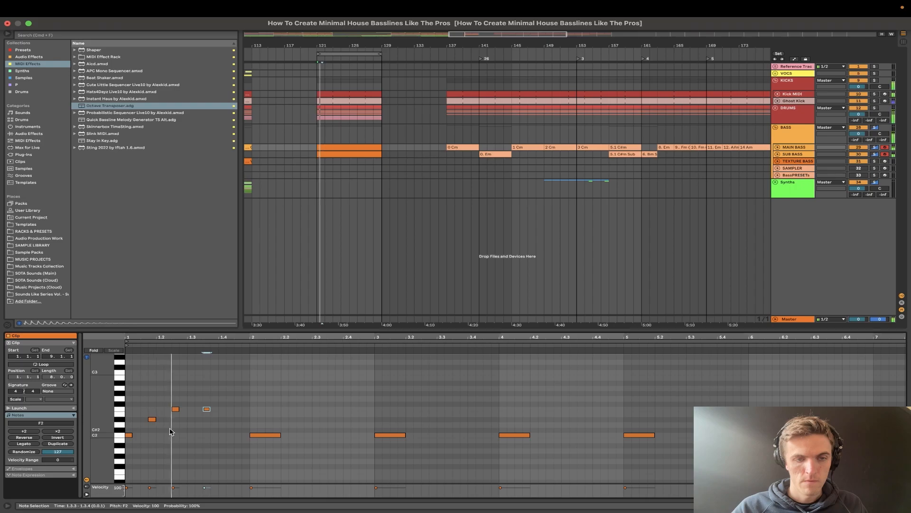
pyautogui.press('space')
pyautogui.press('super+d')
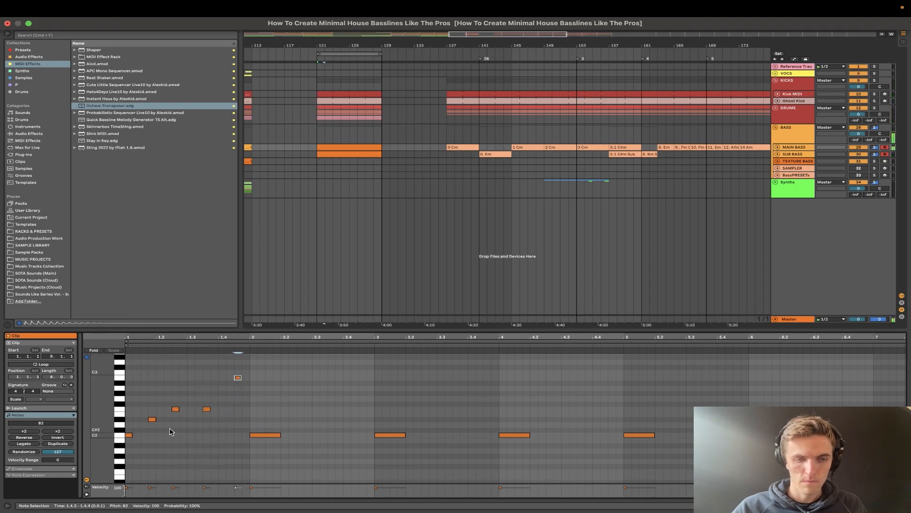
# - Replace the long C2 note in bar 2 with a duplicate of the bar 1 pattern
pyautogui.moveTo(250, 425); pyautogui.dragTo(311, 462)
pyautogui.press('Delete')
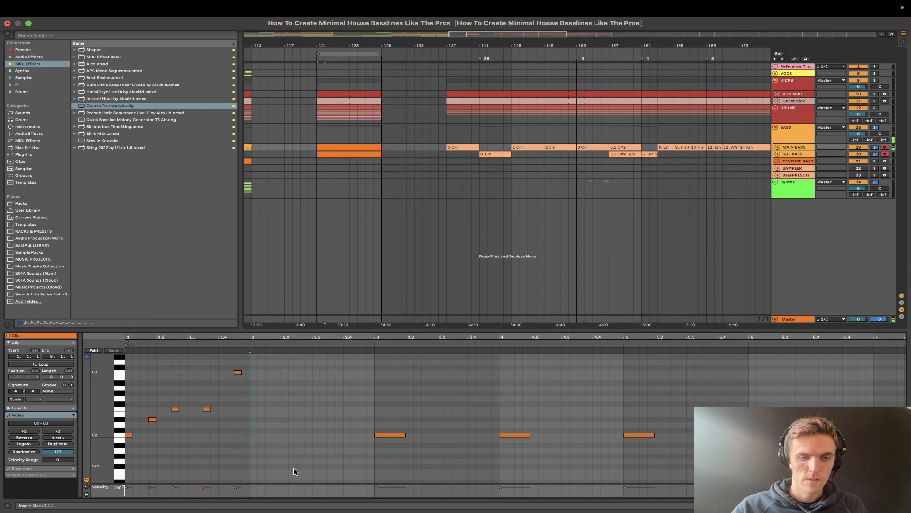
pyautogui.moveTo(250, 460); pyautogui.dragTo(125, 355)
pyautogui.press('super+d')
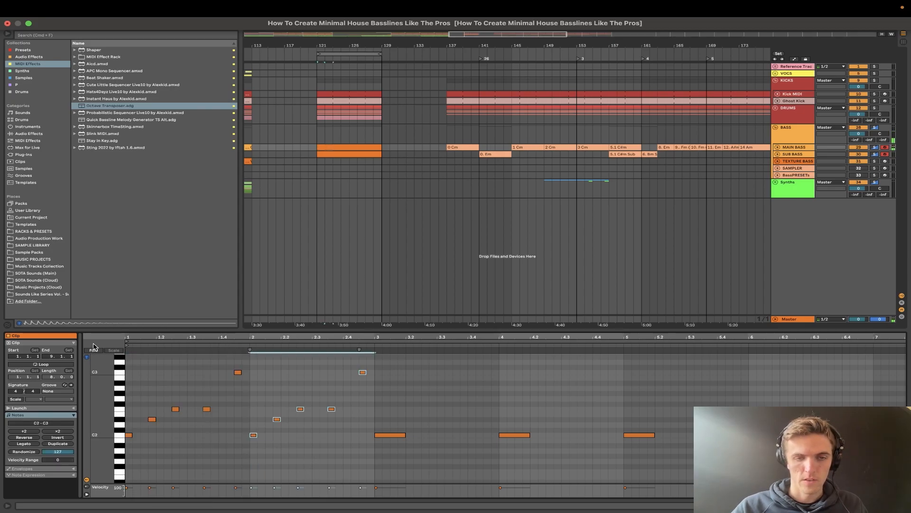
# - Change bar 2's last note to C2 at 2.4.1 and turn off the SUB BASS track while the loop plays
pyautogui.click(362, 372)
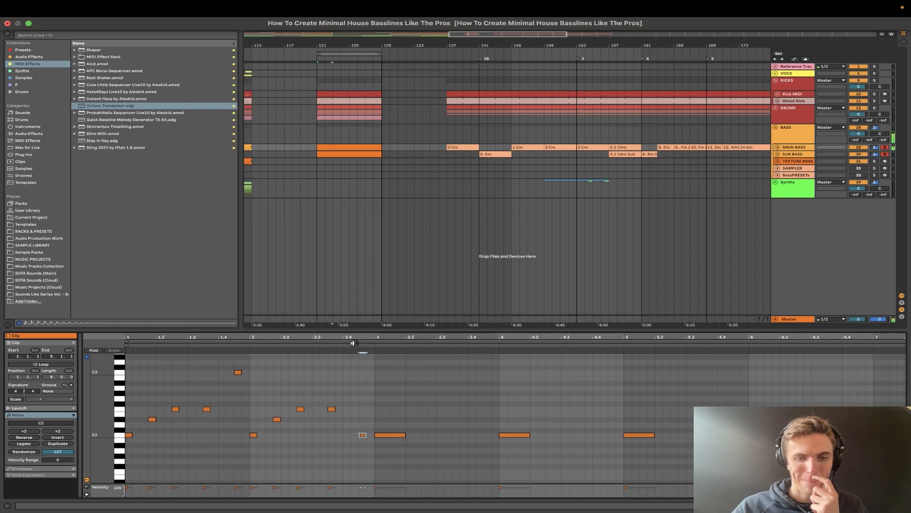
pyautogui.press('space')
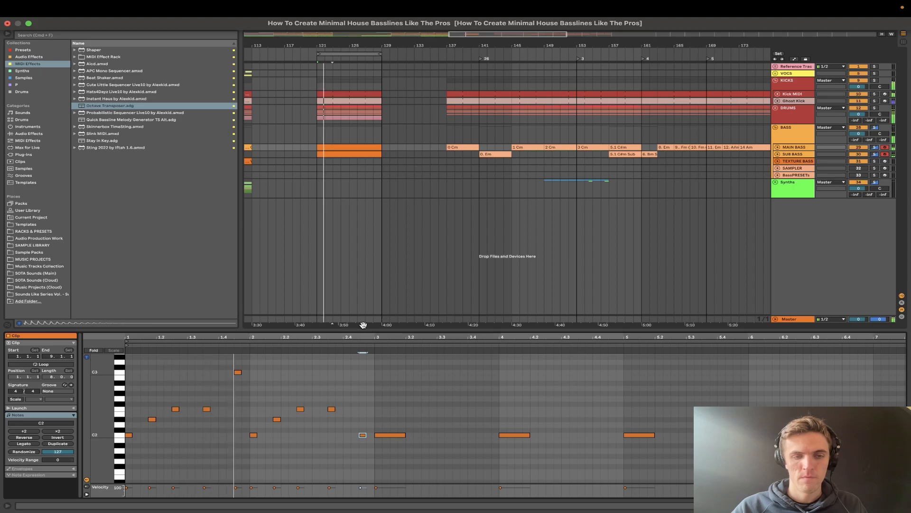
pyautogui.press('Left')
pyautogui.press('Left')
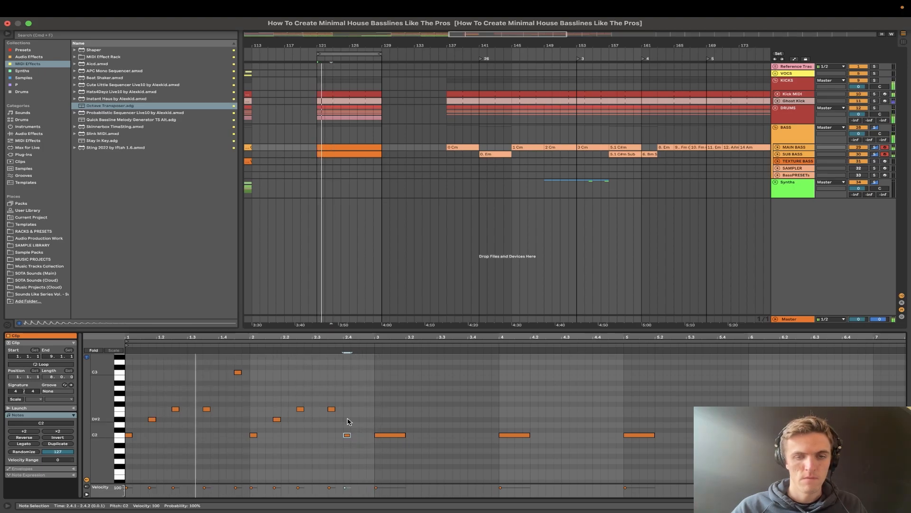
pyautogui.click(498, 282)
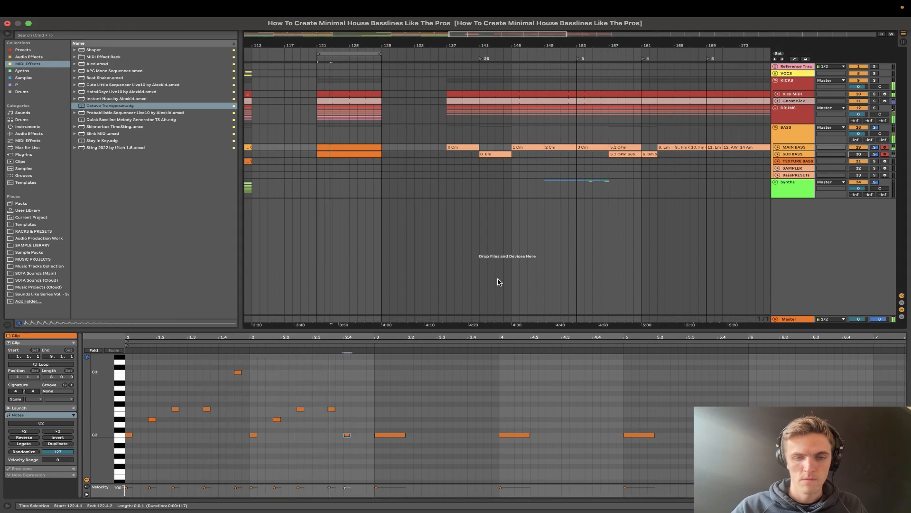
# - Deactivate the D#2 notes at 1.1.4 and 2.1.4 and the F2 note at 2.3.3 to thin out the bassline
pyautogui.click(237, 372)
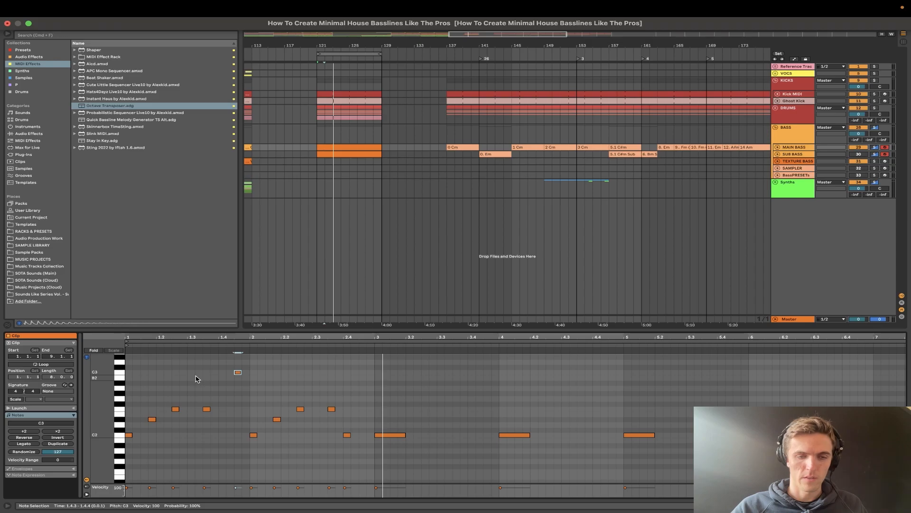
pyautogui.moveTo(136, 393); pyautogui.dragTo(161, 436)
pyautogui.press('space')
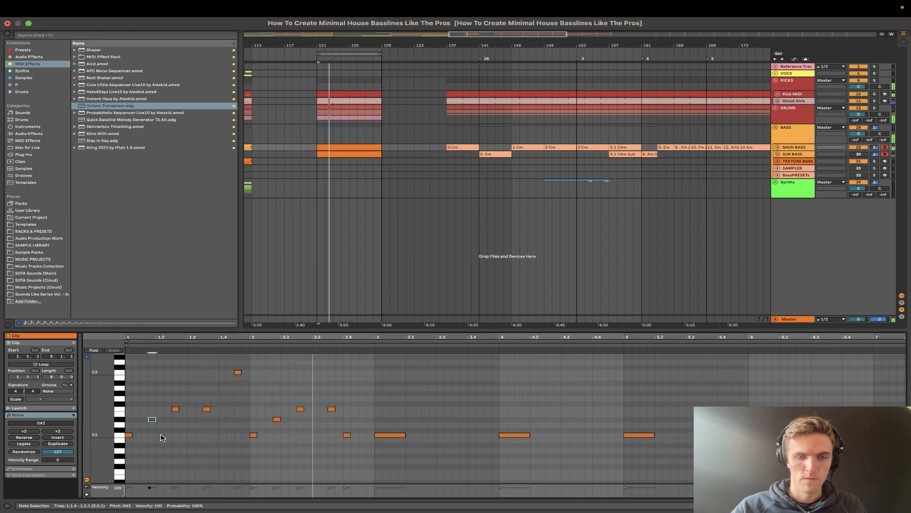
pyautogui.click(265, 402)
pyautogui.press('space')
pyautogui.moveTo(264, 403); pyautogui.dragTo(287, 432)
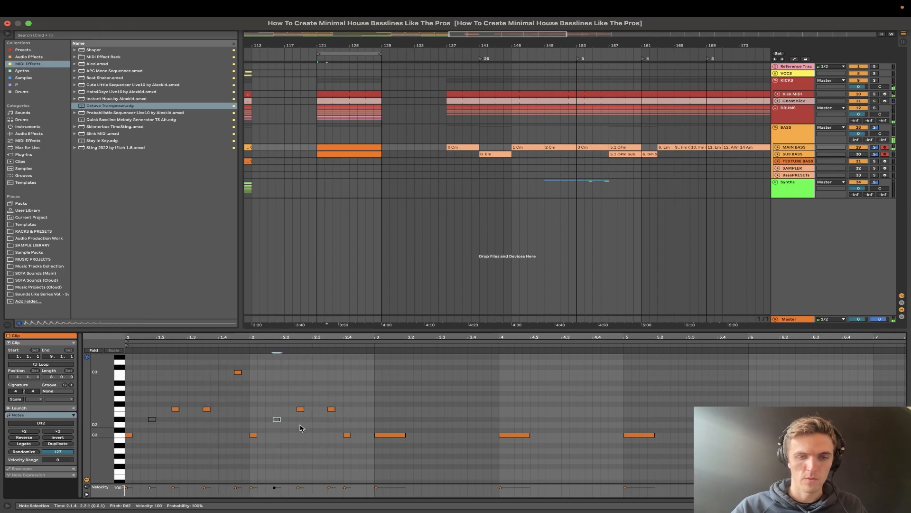
pyautogui.moveTo(322, 406); pyautogui.dragTo(346, 412)
pyautogui.press('space')
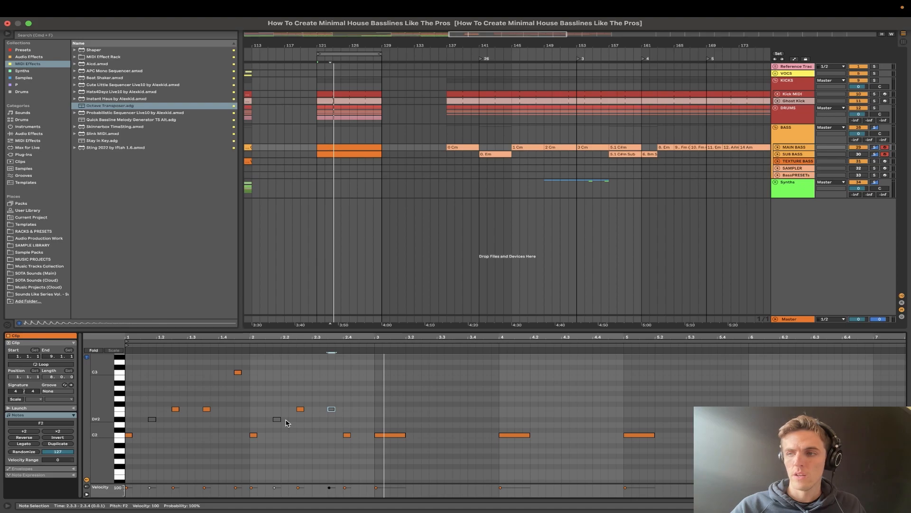
# - Fold the KICKS group and mute the DRUMS group
pyautogui.scroll(5, 315, 130)
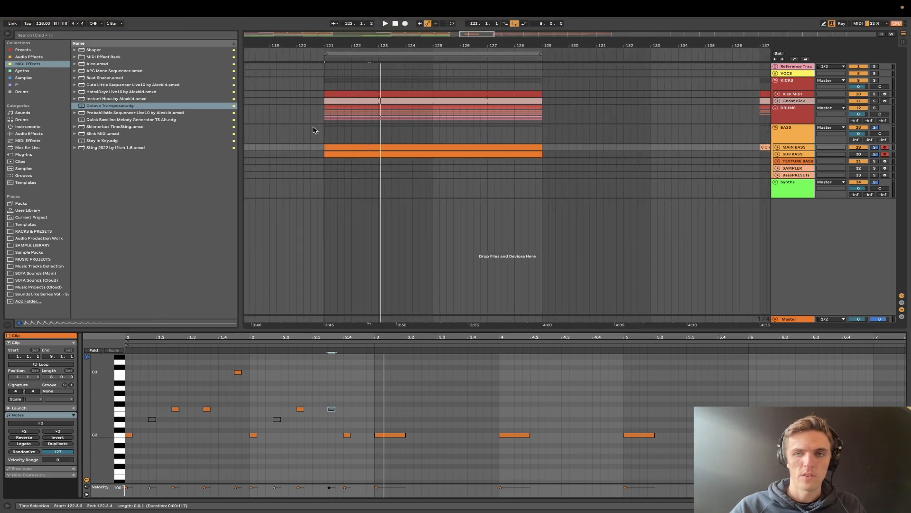
pyautogui.scroll(-1, 356, 115)
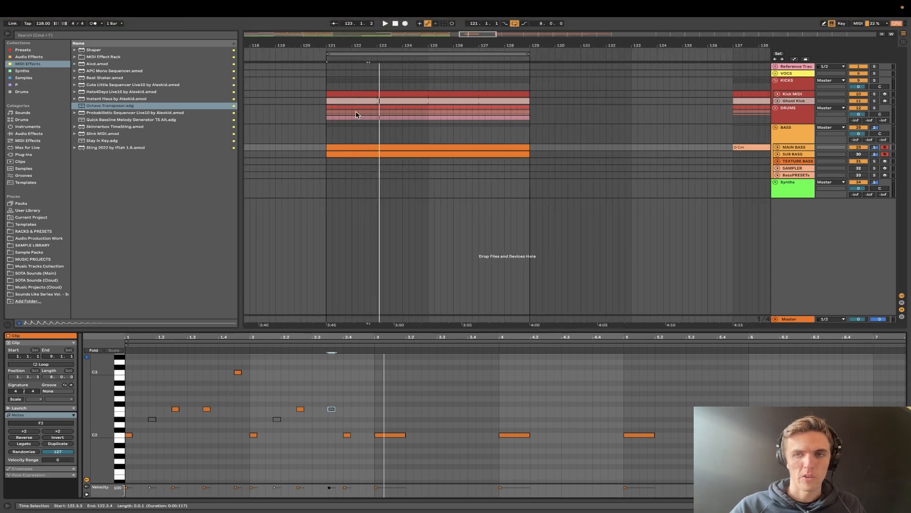
pyautogui.click(797, 87)
pyautogui.click(775, 80)
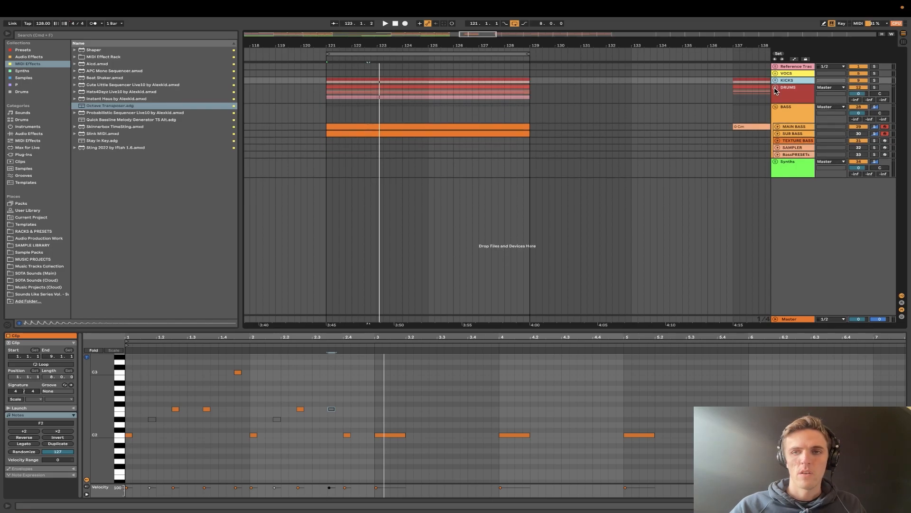
pyautogui.click(858, 87)
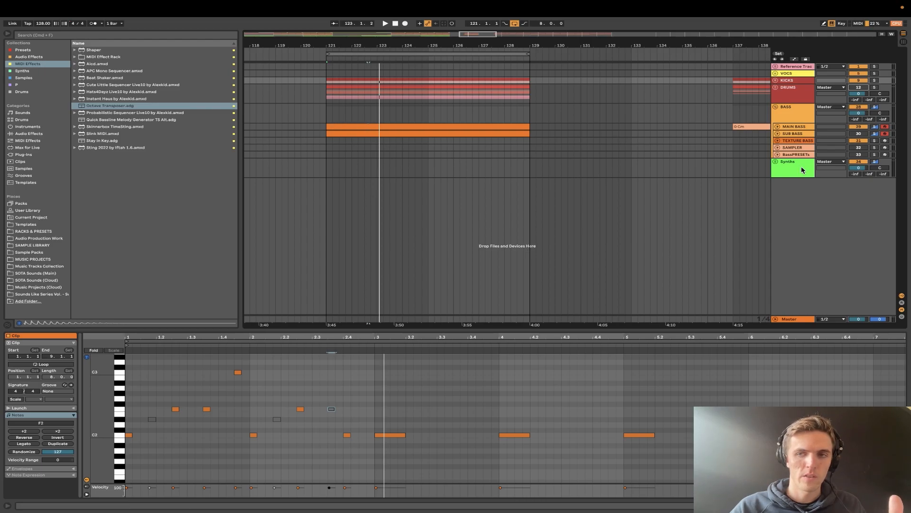
# - Play the bass against the kick alone and unfold the Synths group
pyautogui.press('space')
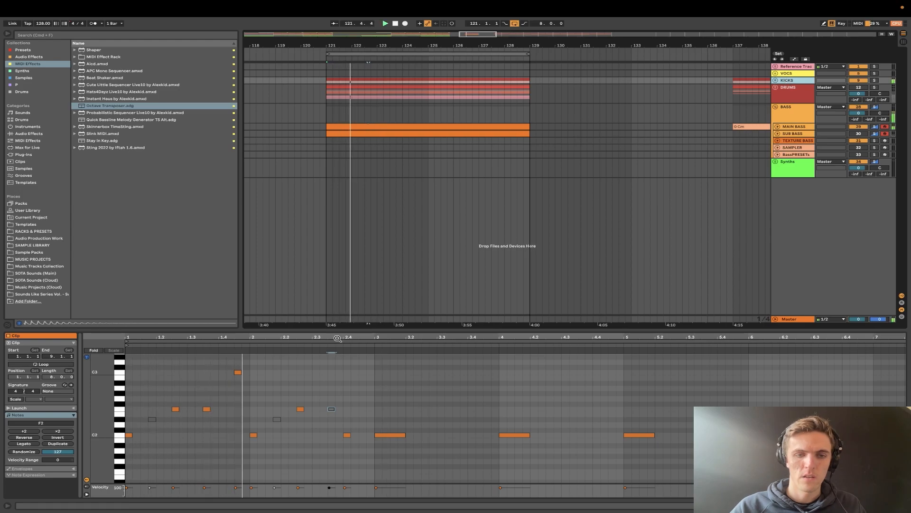
pyautogui.click(775, 161)
pyautogui.press('space')
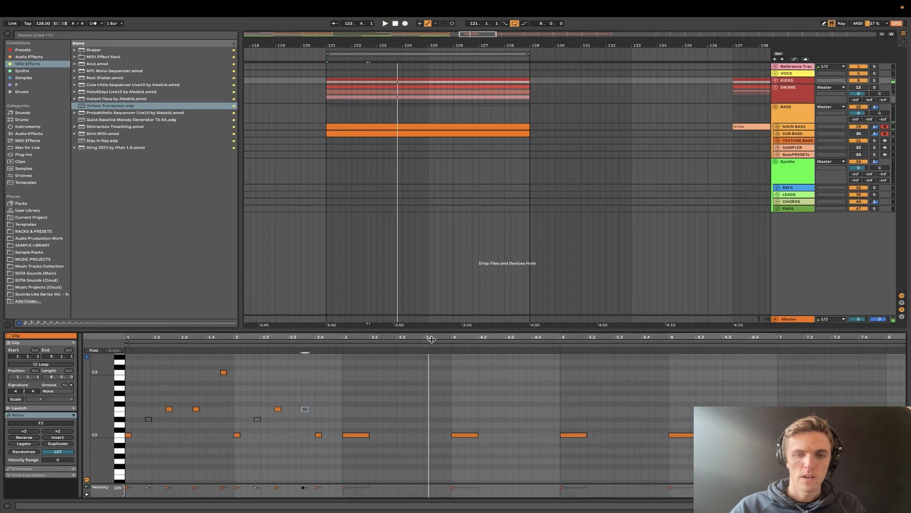
# - Duplicate the two-bar bass pattern into bars 3 and 4 and play it
pyautogui.moveTo(341, 459); pyautogui.dragTo(80, 364)
pyautogui.press('super+d')
pyautogui.press('space')
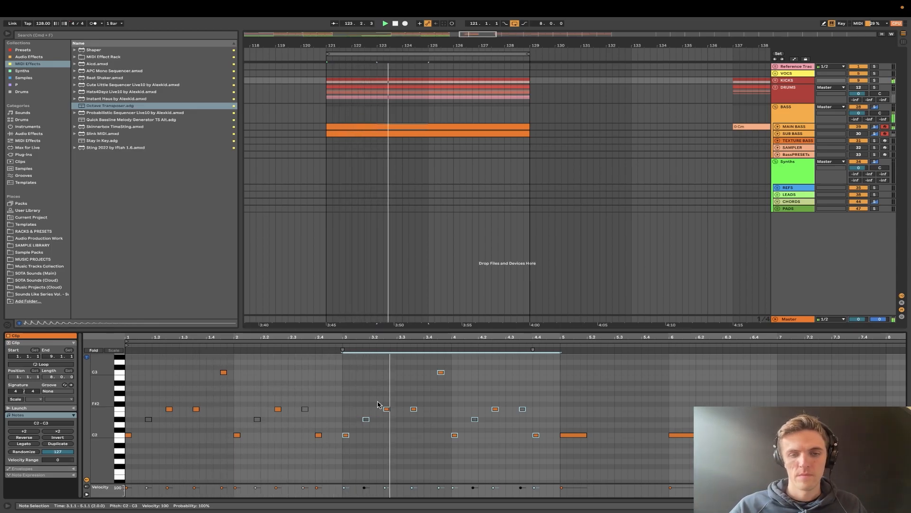
# - Reactivate the D#2 note at 4.1.4 and the F2 note at 4.3.3 to vary the ending
pyautogui.click(475, 419)
pyautogui.moveTo(524, 396); pyautogui.dragTo(534, 469)
pyautogui.press('0')
pyautogui.press('space')
pyautogui.press('space')
# - Unfold MAIN BASS, shorten its clip to the four bars from 121 to 125, and loop playback over them
pyautogui.click(778, 127)
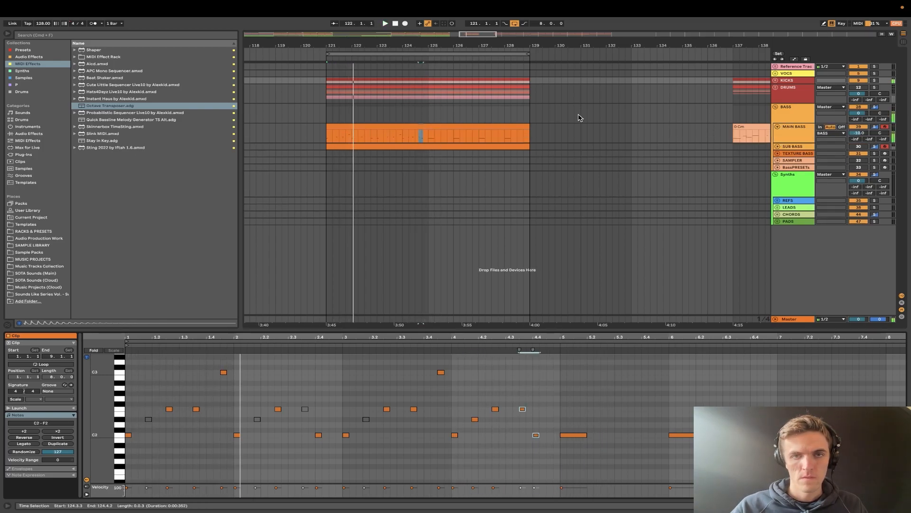
pyautogui.moveTo(530, 125); pyautogui.dragTo(428, 127)
pyautogui.press('super+l')
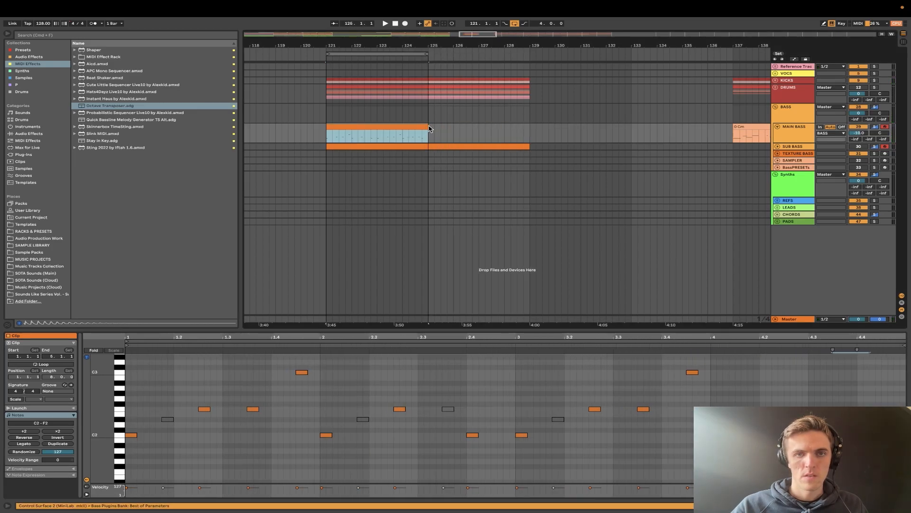
pyautogui.press('space')
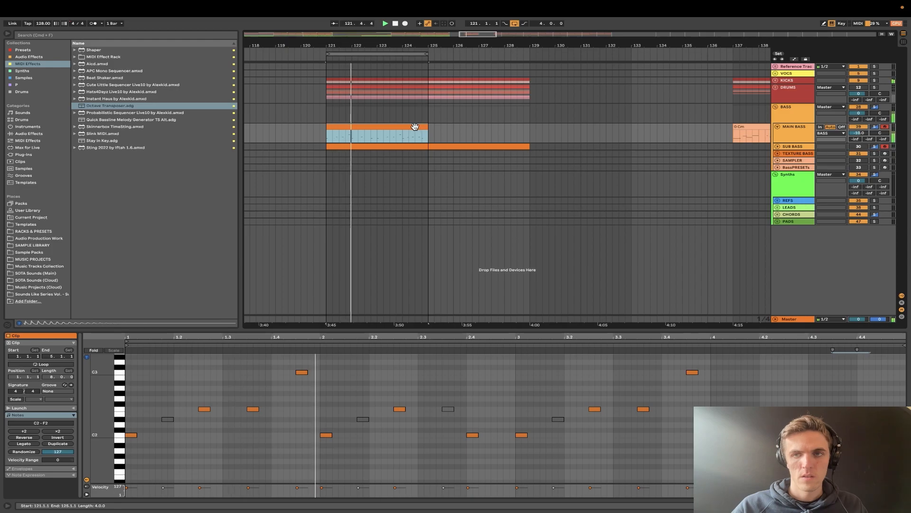
# - Move the four-bar MAIN BASS clip to bar 125 and play the emptied loop from bar 121
pyautogui.moveTo(407, 128); pyautogui.dragTo(513, 129)
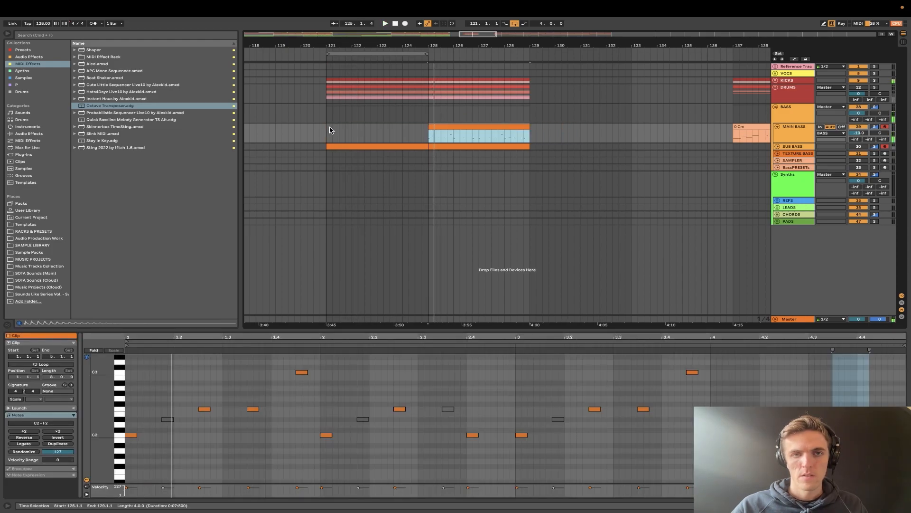
pyautogui.click(331, 131)
pyautogui.press('space')
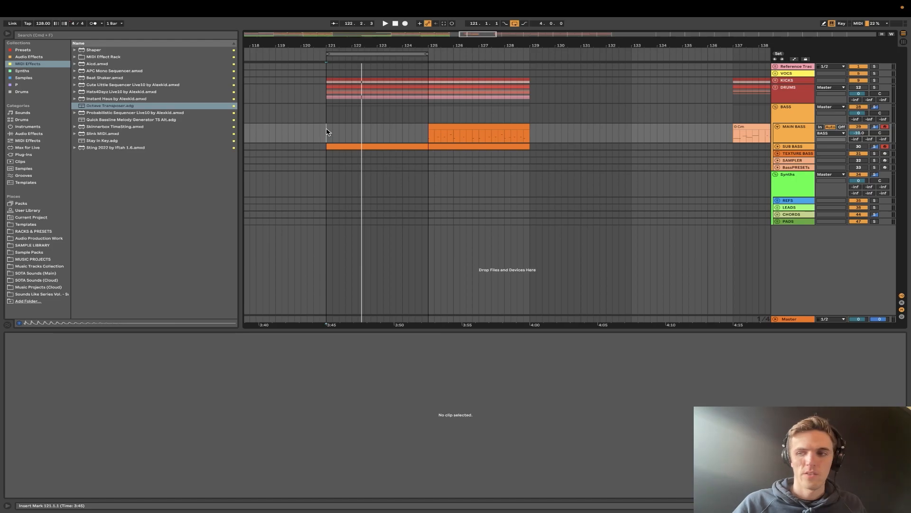
# - Unfold the KICKS group, turn the DRUMS group back on and play the loop from bar 121
pyautogui.click(776, 81)
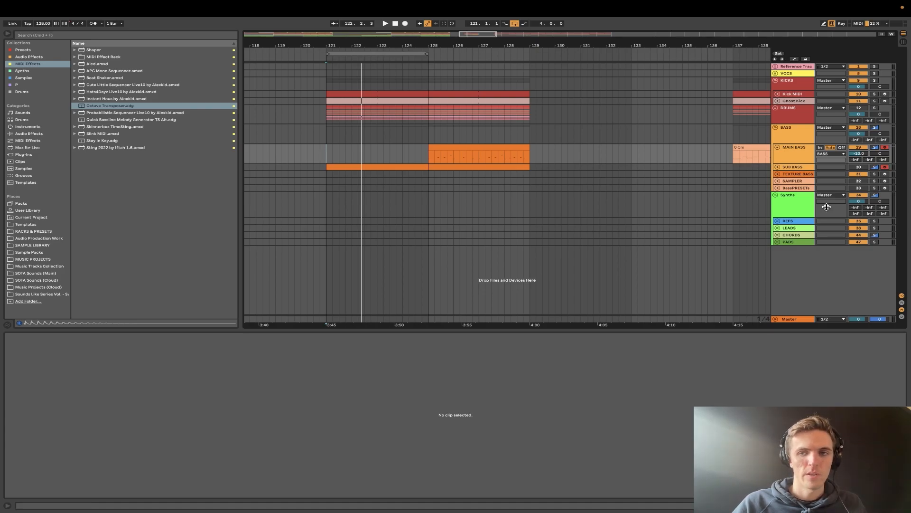
pyautogui.click(801, 206)
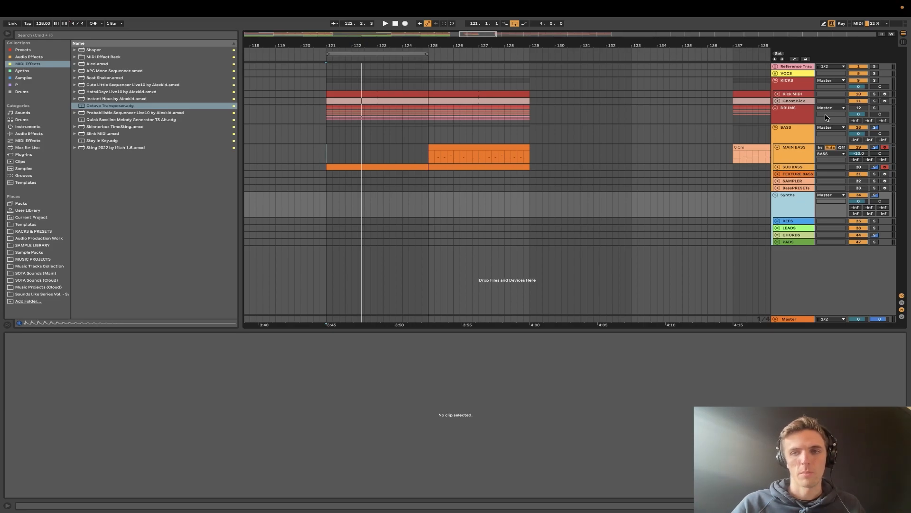
pyautogui.press('space')
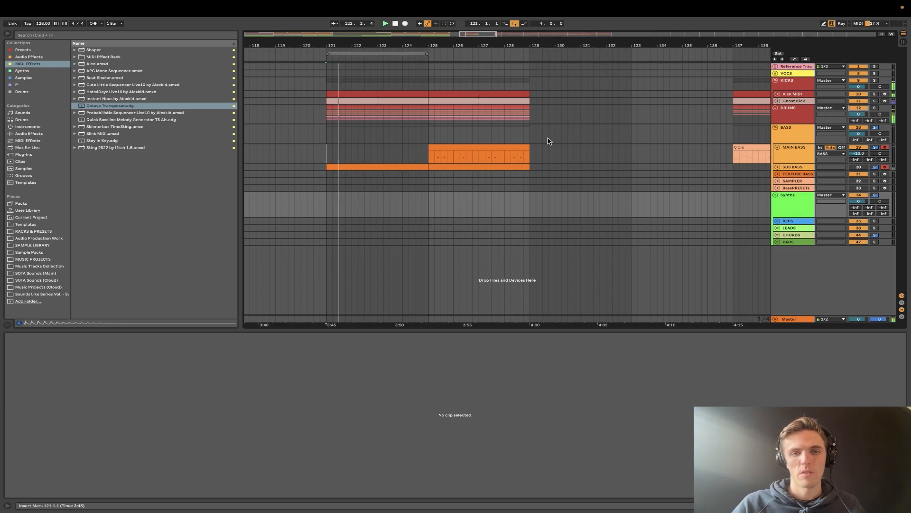
# - Unfold the DRUMS group and its Loops subgroup, and solo Loops together with MAIN BASS
pyautogui.click(776, 107)
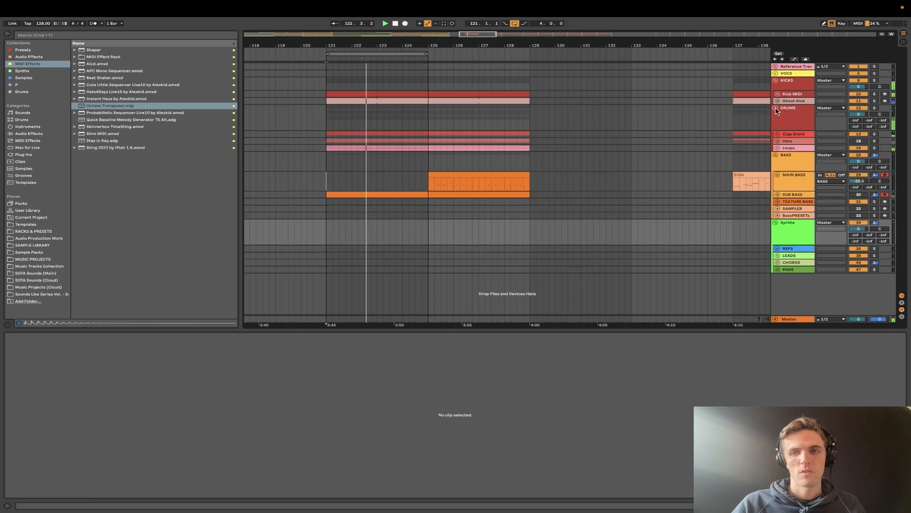
pyautogui.click(776, 148)
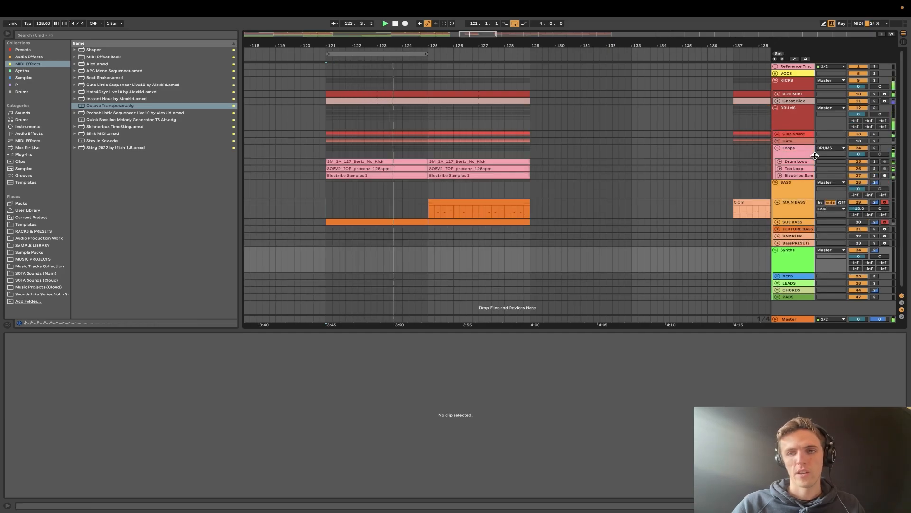
pyautogui.click(874, 148)
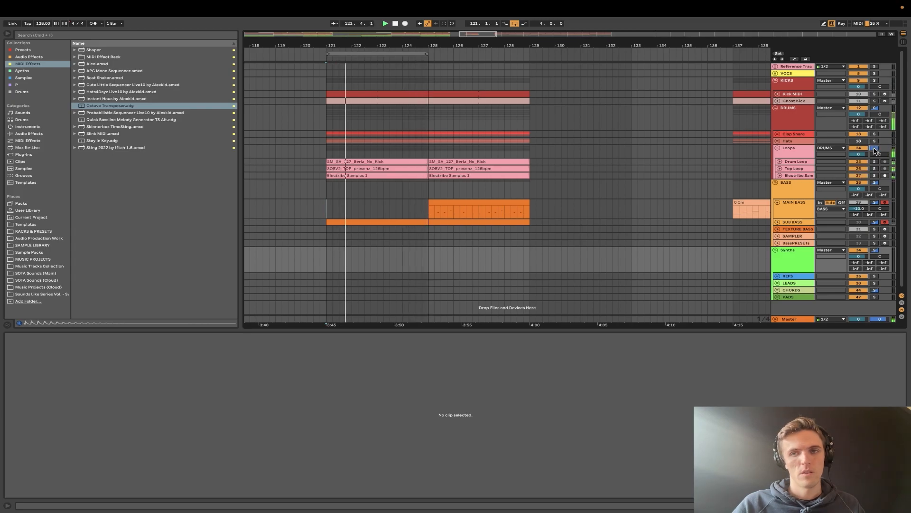
pyautogui.click(875, 203)
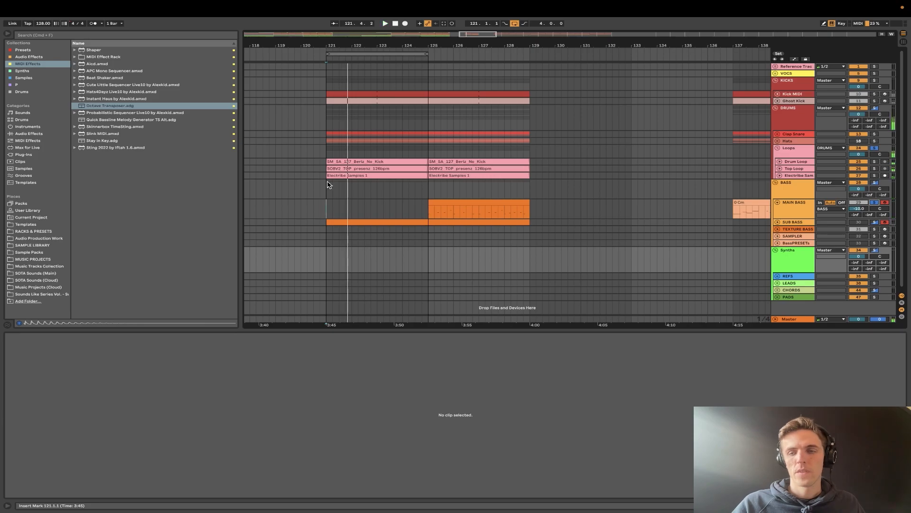
# - Select the MAIN BASS clip at bar 125 and unfold the Drum Loop, Top Loop and Electribe Samples tracks
pyautogui.click(474, 202)
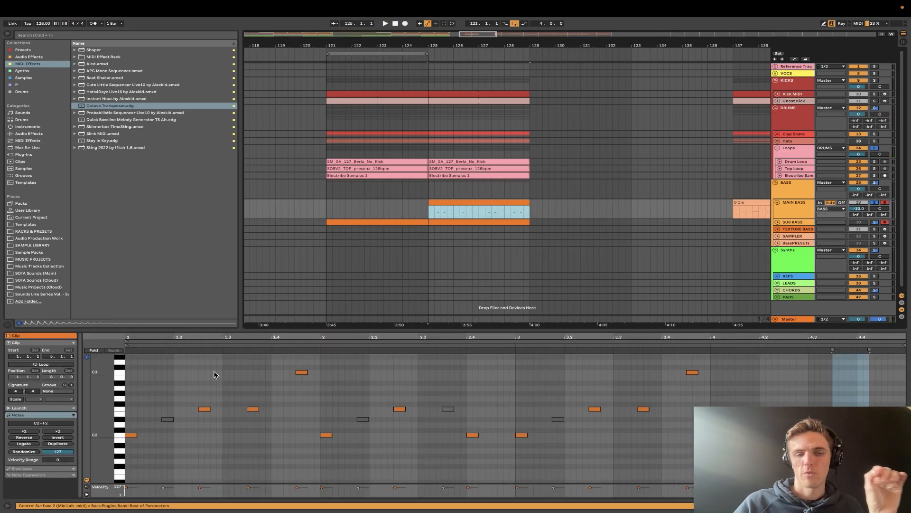
pyautogui.click(780, 162)
pyautogui.scroll(5, 433, 167)
pyautogui.hscroll(-1, 434, 169)
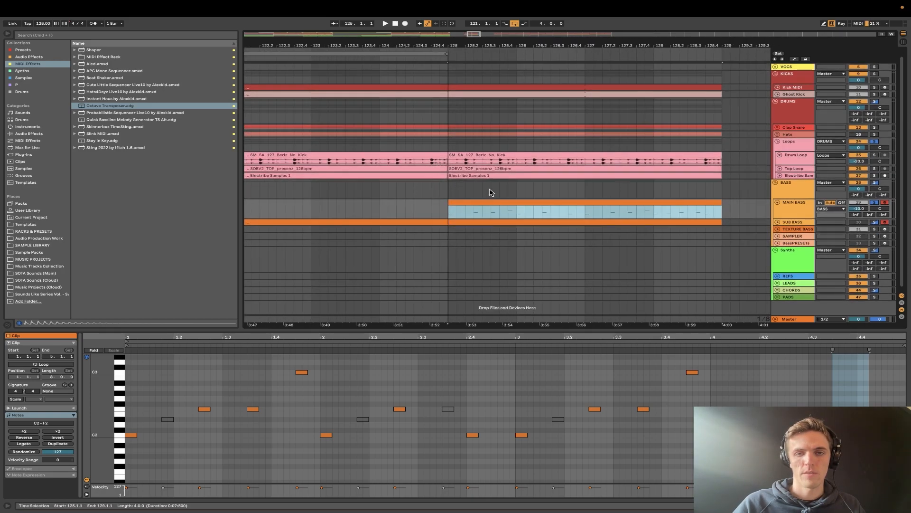
pyautogui.scroll(5, 728, 193)
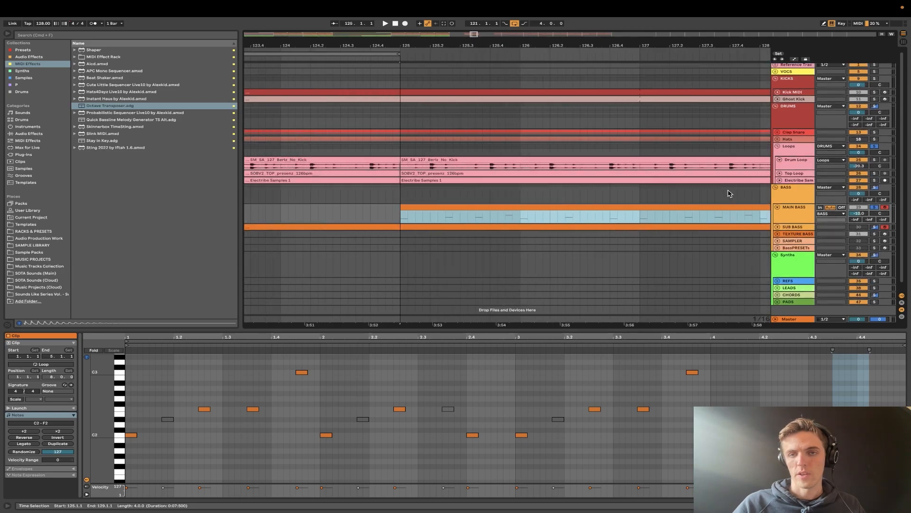
pyautogui.click(780, 174)
pyautogui.click(780, 206)
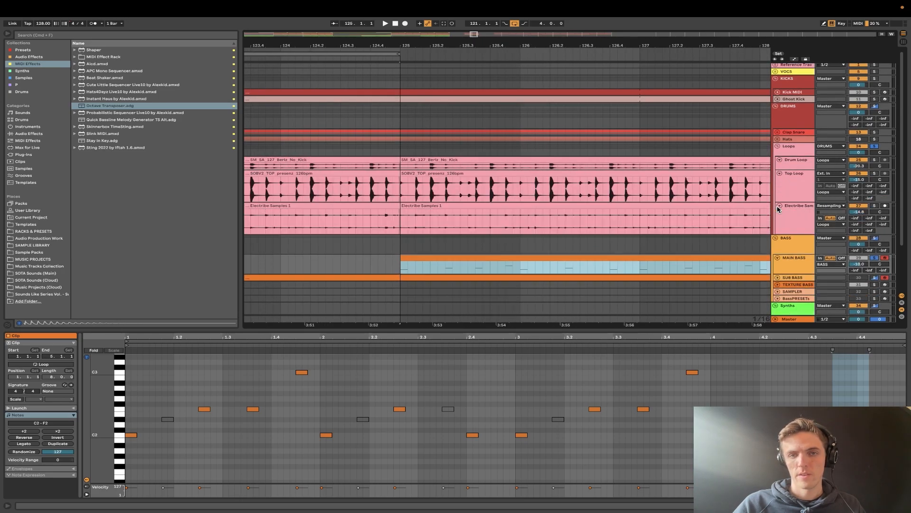
# - Play the MAIN BASS clip against the drum loops from bar 125
pyautogui.scroll(-2, 560, 209)
pyautogui.hscroll(2, 560, 209)
pyautogui.scroll(5, 419, 193)
pyautogui.scroll(-2, 413, 196)
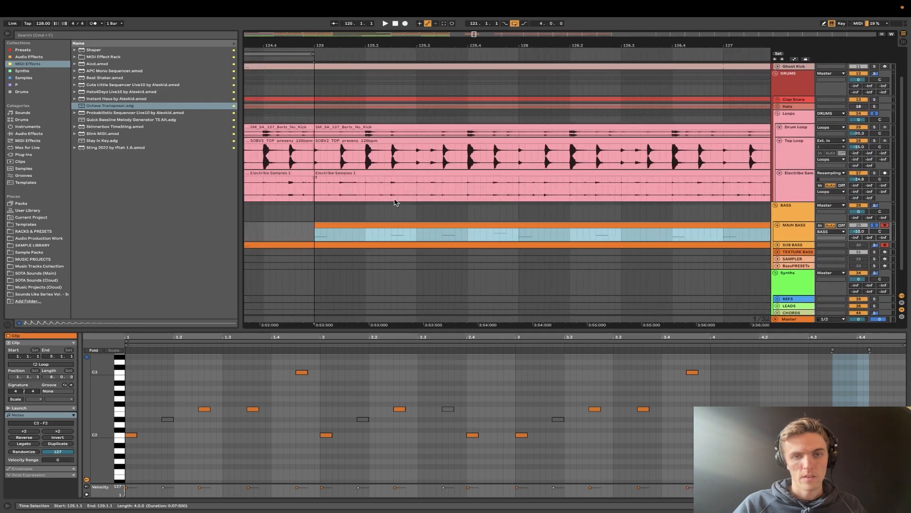
pyautogui.click(321, 233)
pyautogui.click(318, 226)
pyautogui.press('space')
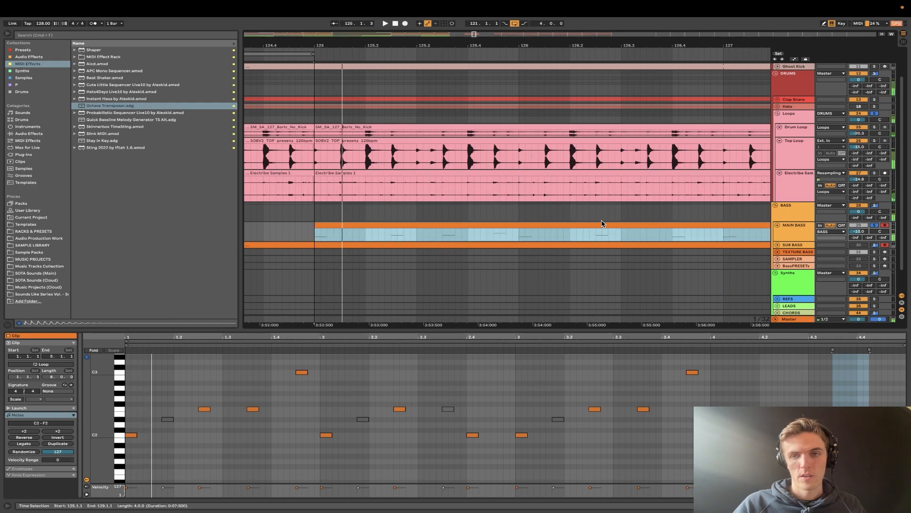
# - Make the MAIN BASS track taller and compare its notes with the loop waveforms during playback
pyautogui.moveTo(787, 240); pyautogui.dragTo(786, 265)
pyautogui.scroll(2, 415, 196)
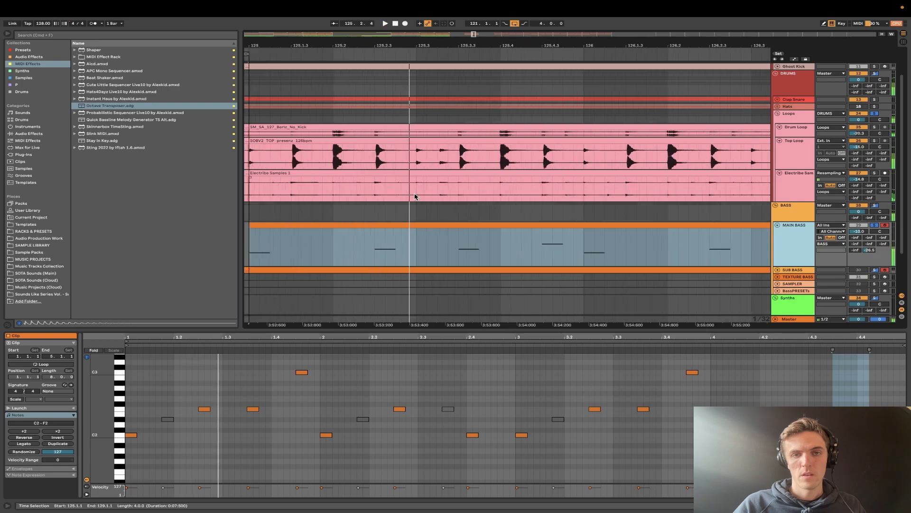
pyautogui.scroll(1, 415, 196)
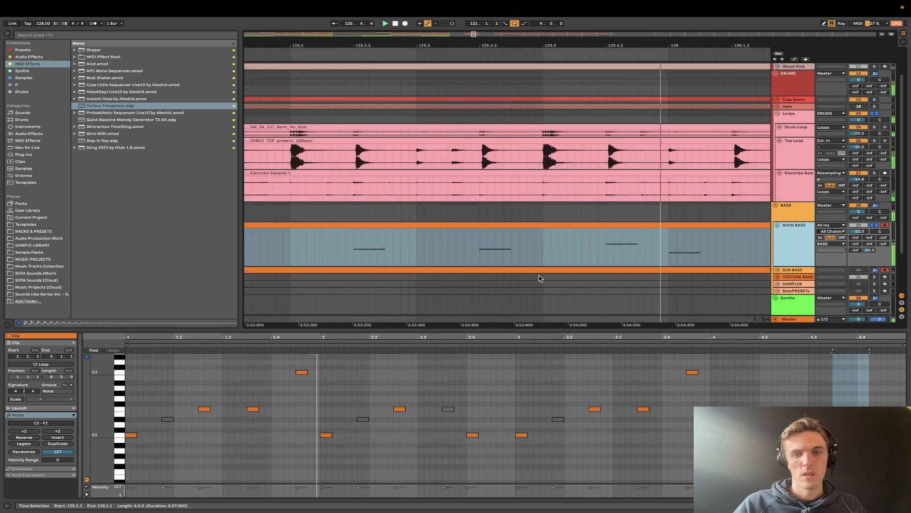
pyautogui.scroll(-5, 617, 251)
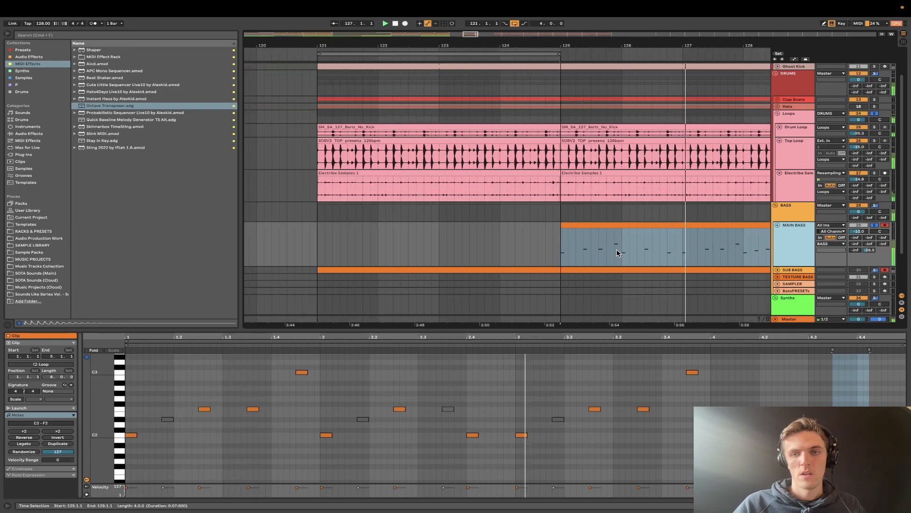
pyautogui.scroll(3, 617, 251)
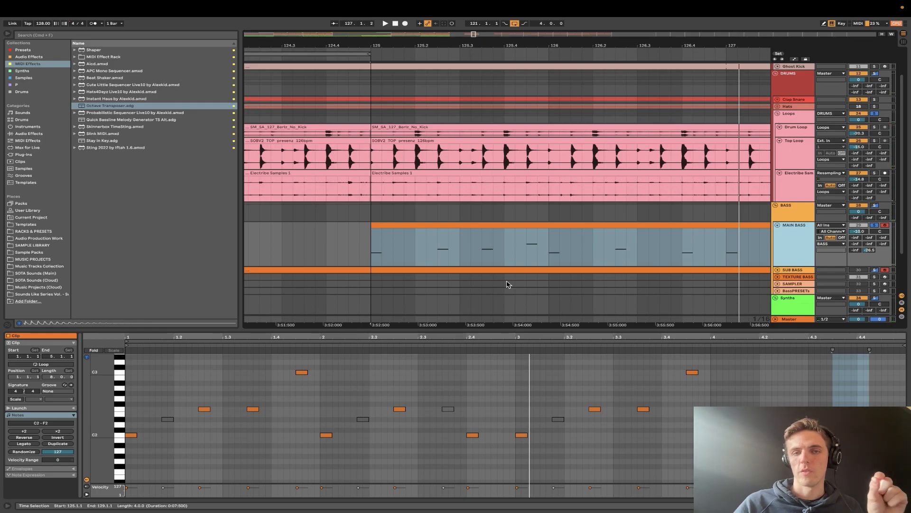
# - Replay the soloed tracks from 125.1.1, 125.2.3 and 125.3.3 to check the bass notes against the Top Loop hits
pyautogui.click(369, 262)
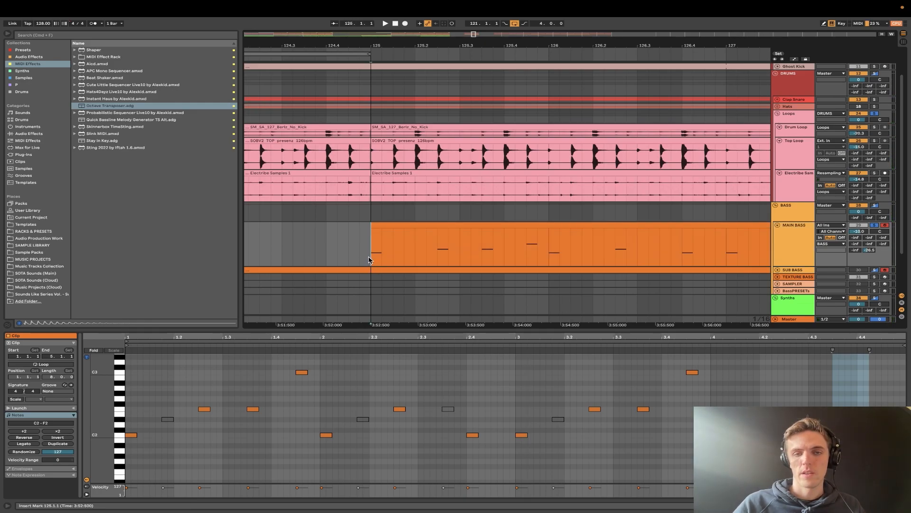
pyautogui.scroll(3, 466, 253)
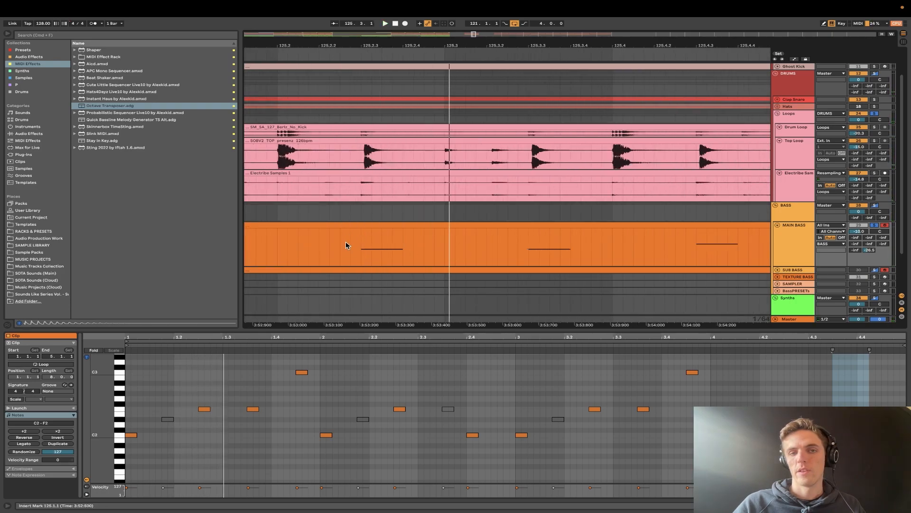
pyautogui.scroll(3, 356, 247)
pyautogui.click(378, 246)
pyautogui.scroll(-3, 378, 246)
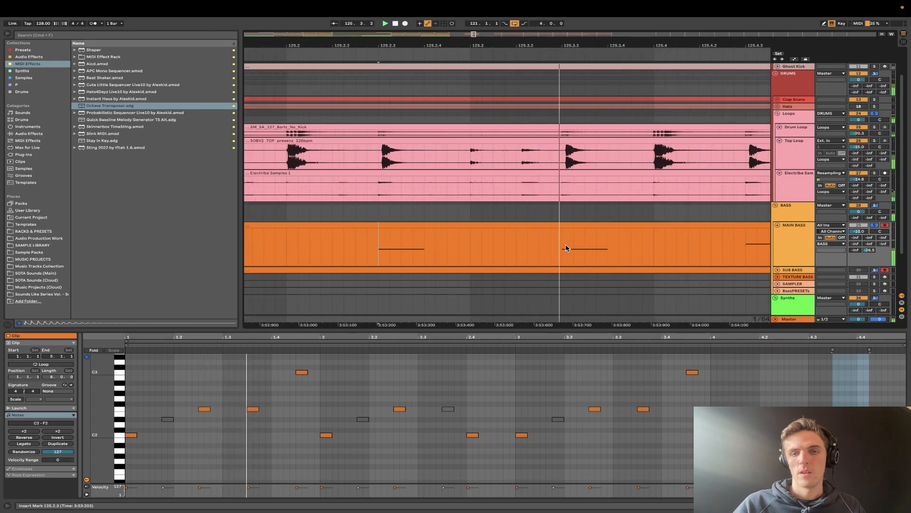
pyautogui.scroll(5, 562, 245)
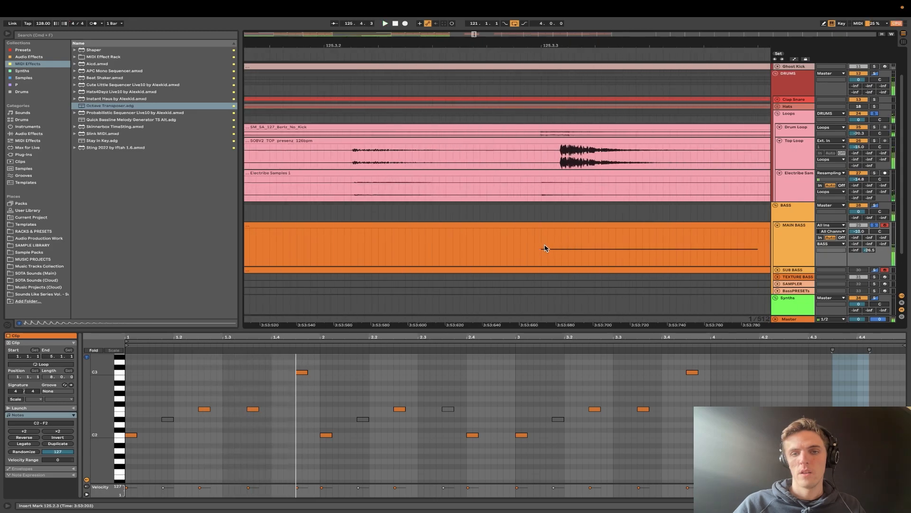
pyautogui.click(545, 247)
pyautogui.scroll(-5, 543, 246)
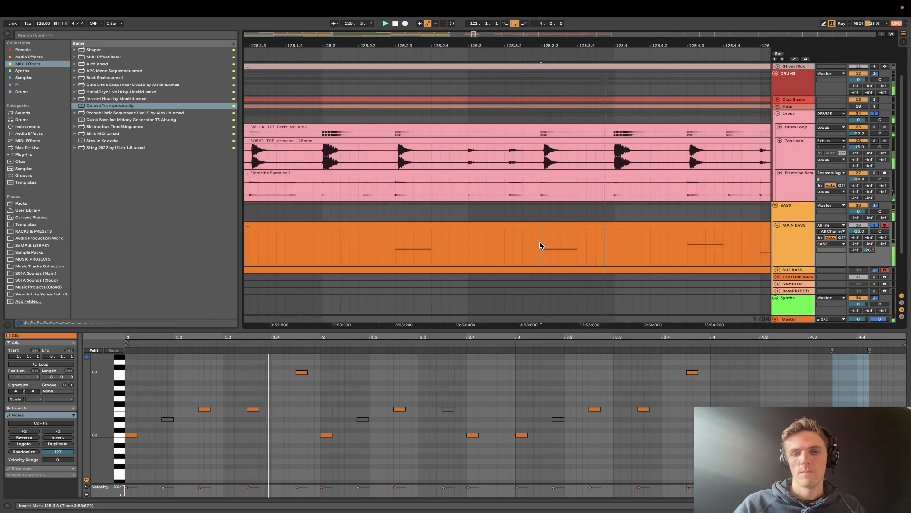
pyautogui.click(392, 248)
pyautogui.scroll(-4, 392, 248)
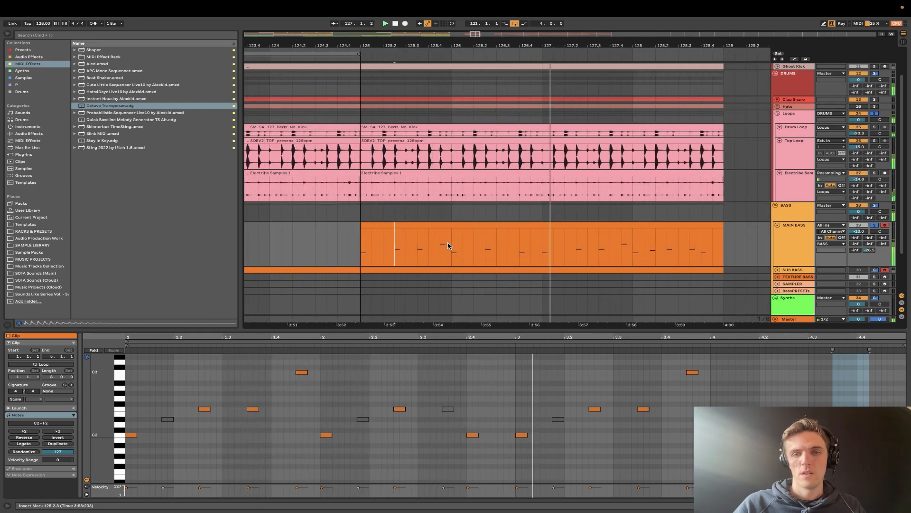
# - Fold the Loops group back into a single row
pyautogui.scroll(-5, 448, 245)
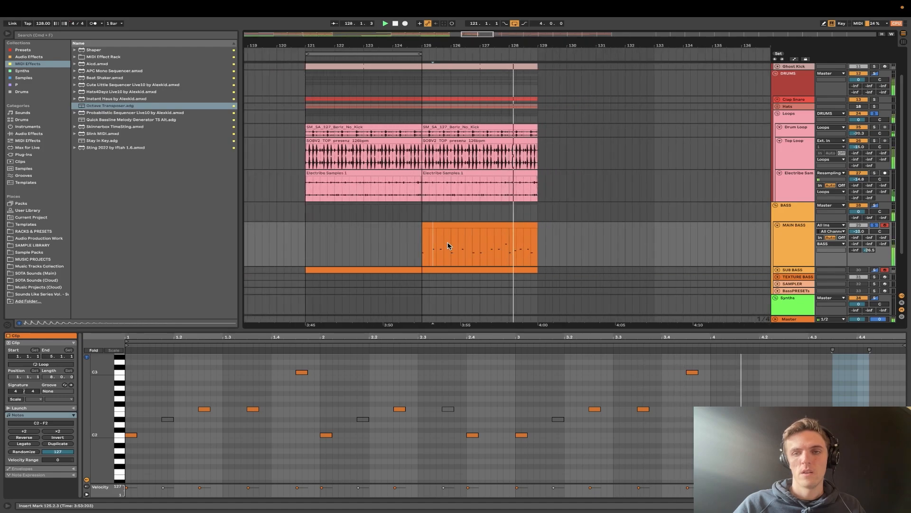
pyautogui.scroll(-2, 448, 244)
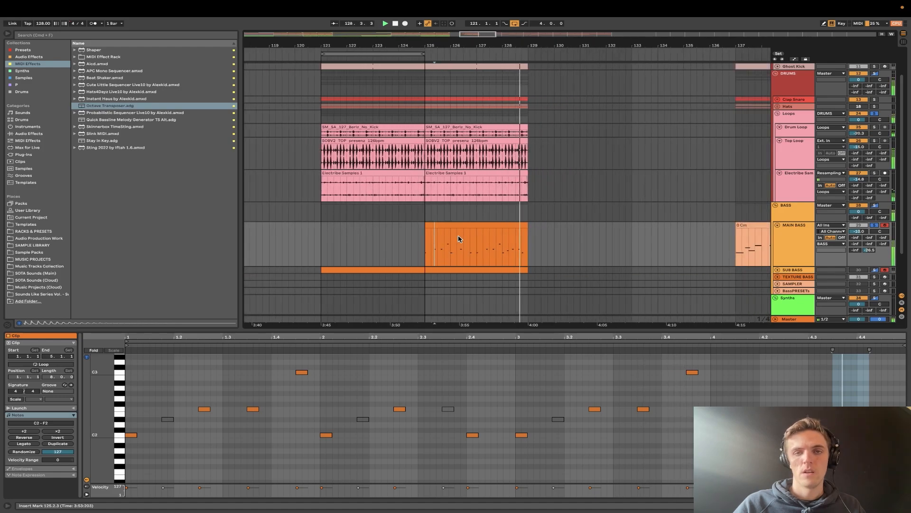
pyautogui.click(777, 113)
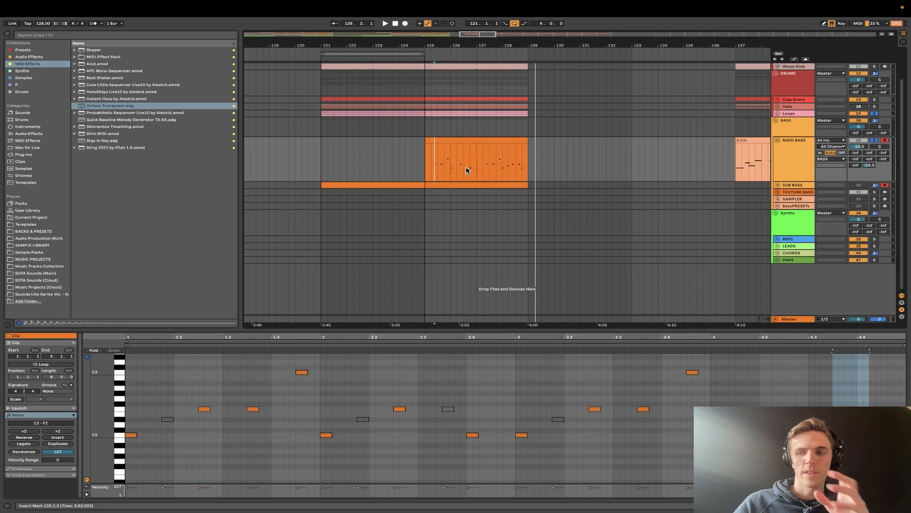
# - Select the MAIN BASS clip at bar 125, enlarge its piano-roll rows until note names show, and play it
pyautogui.click(465, 138)
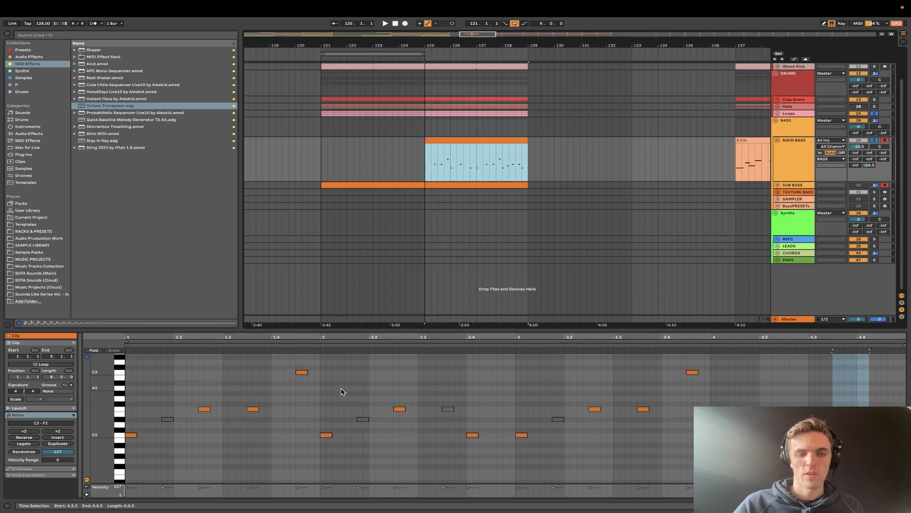
pyautogui.moveTo(99, 416)
pyautogui.mouseDown()
pyautogui.moveTo(108, 416)
pyautogui.moveTo(99, 416)
pyautogui.mouseUp()
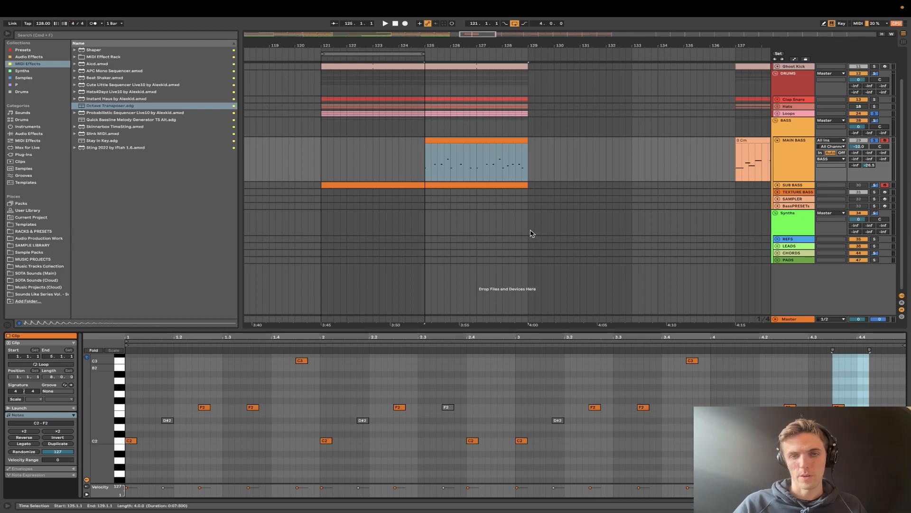
pyautogui.press('space')
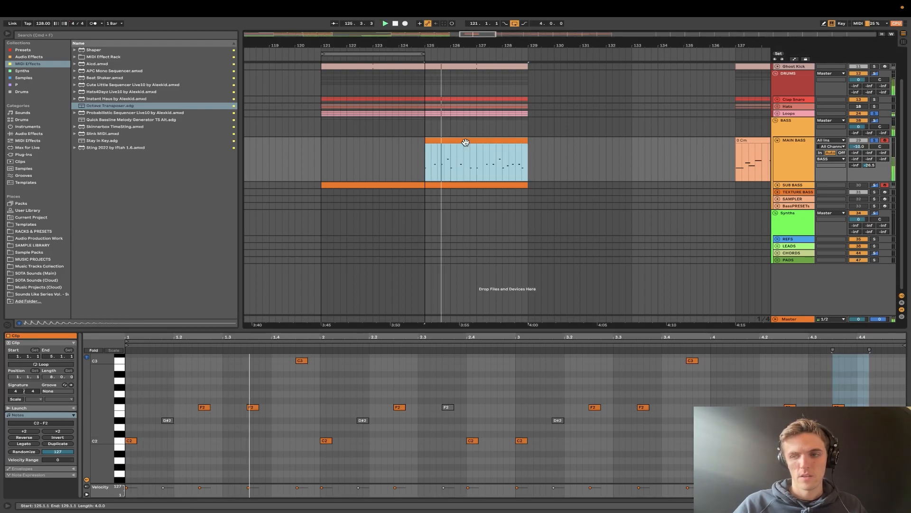
# - Play the arrangement from bar 107 and examine the tracks inside the LEADS group, folding it again
pyautogui.scroll(-3, 477, 187)
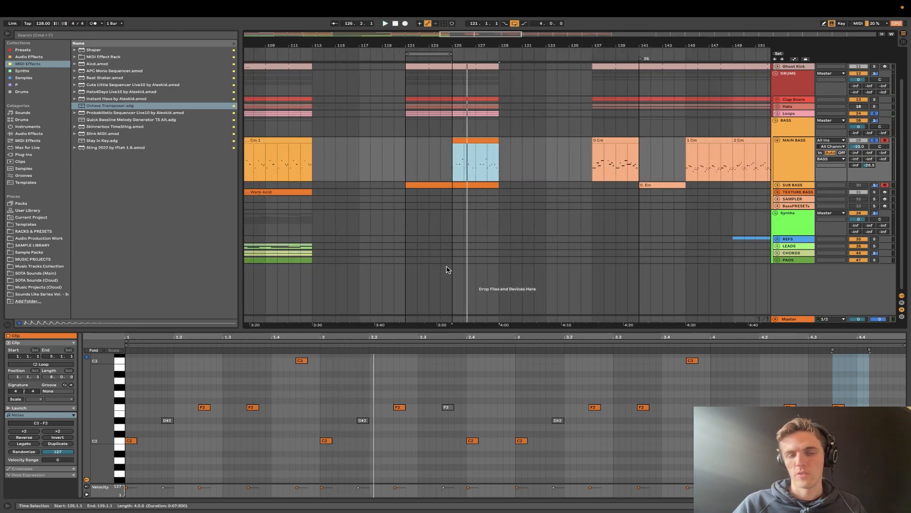
pyautogui.hscroll(-5, 404, 242)
pyautogui.click(403, 231)
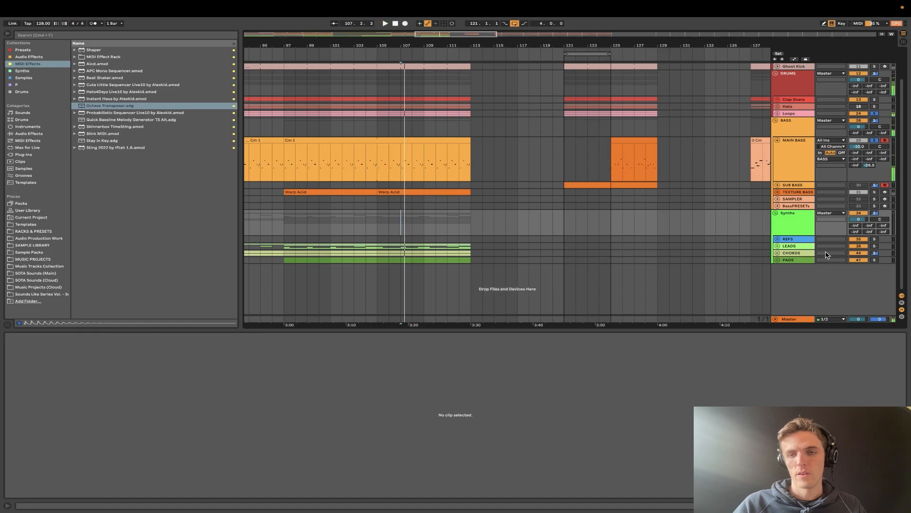
pyautogui.click(777, 247)
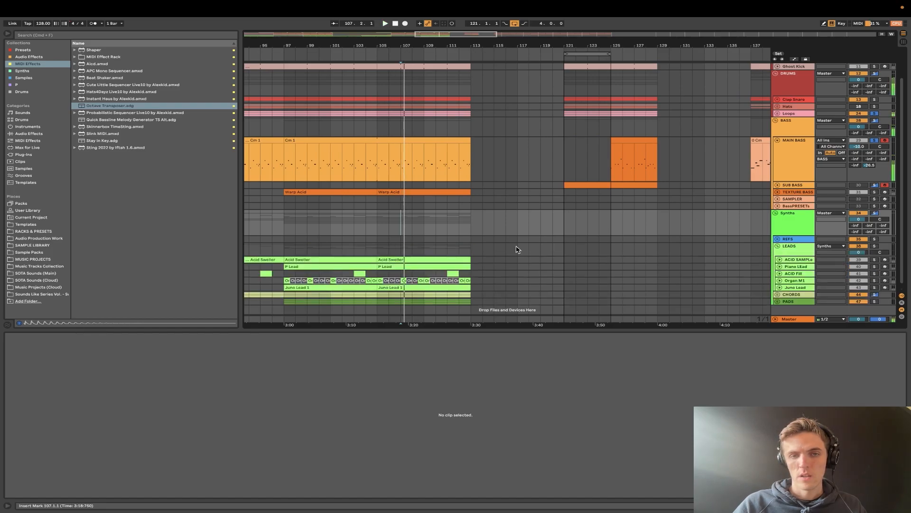
pyautogui.click(777, 246)
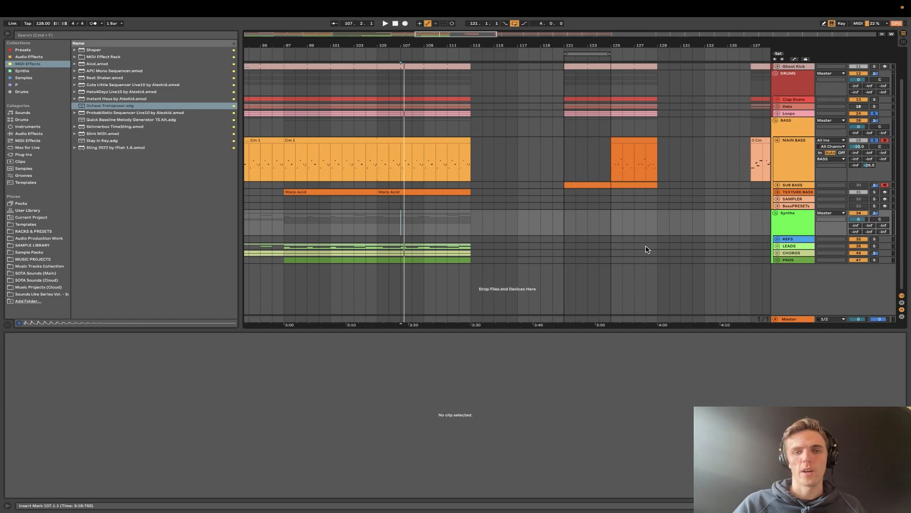
# - Open the MAIN BASS clip Cm 1 at bar 97 to examine its notes, and place the insert marker at bar 149
pyautogui.scroll(-3, 576, 255)
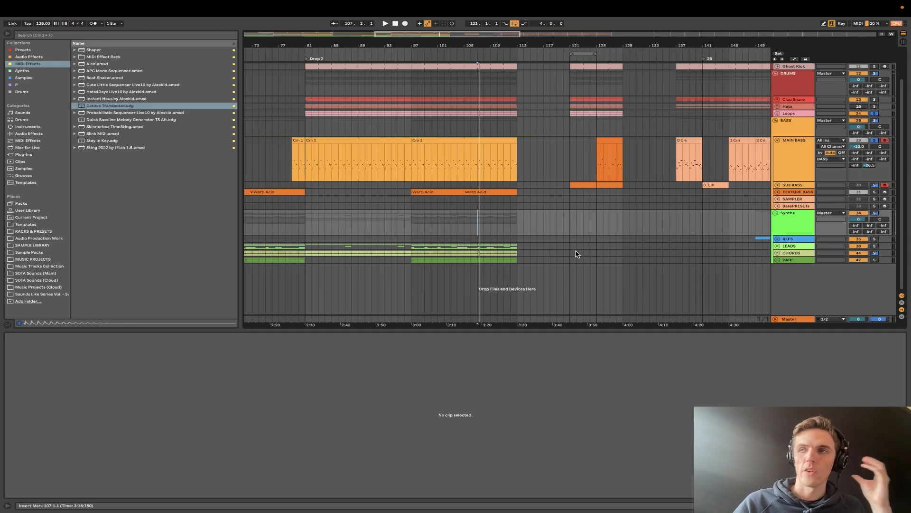
pyautogui.hscroll(5, 577, 254)
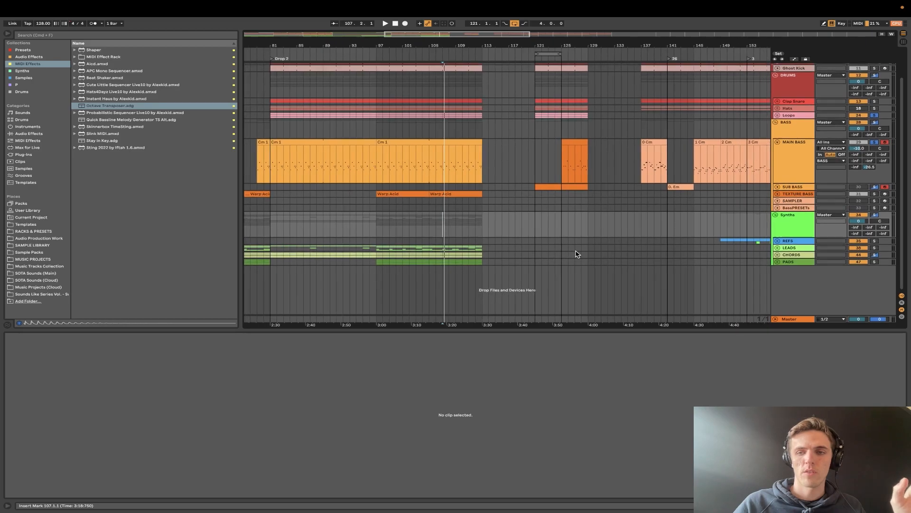
pyautogui.scroll(-2, 577, 254)
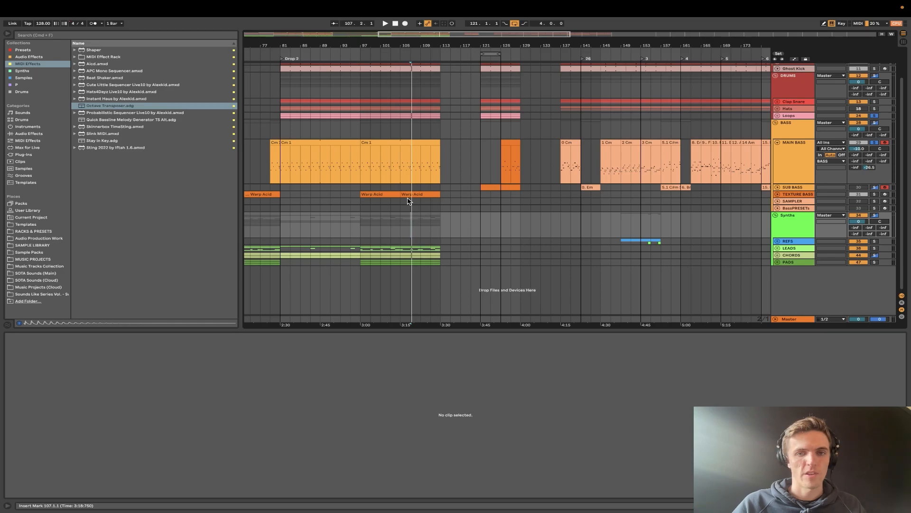
pyautogui.click(400, 152)
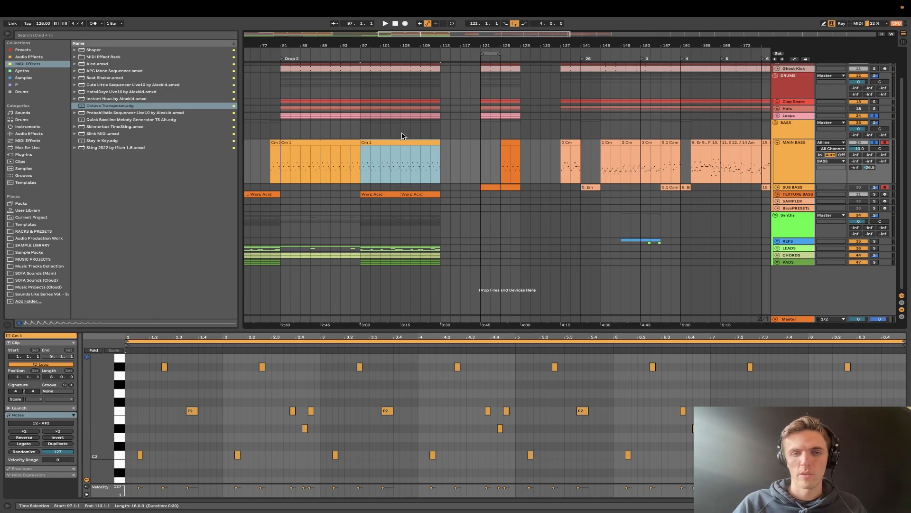
pyautogui.click(621, 227)
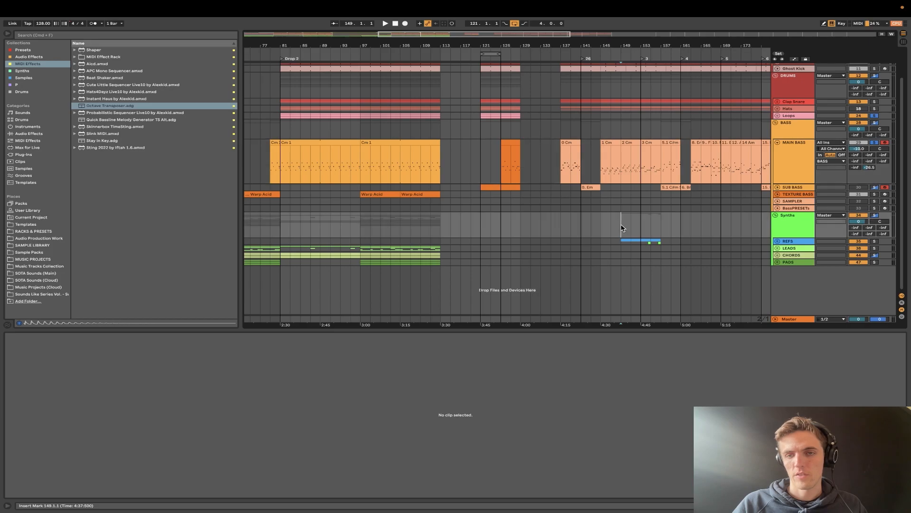
# - Unfold the REFS group, play the arrangement from bar 149, and examine the notes of the MAIN BASS clips 3 Cm and 2 Cm
pyautogui.click(780, 244)
pyautogui.scroll(5, 654, 244)
pyautogui.press('space')
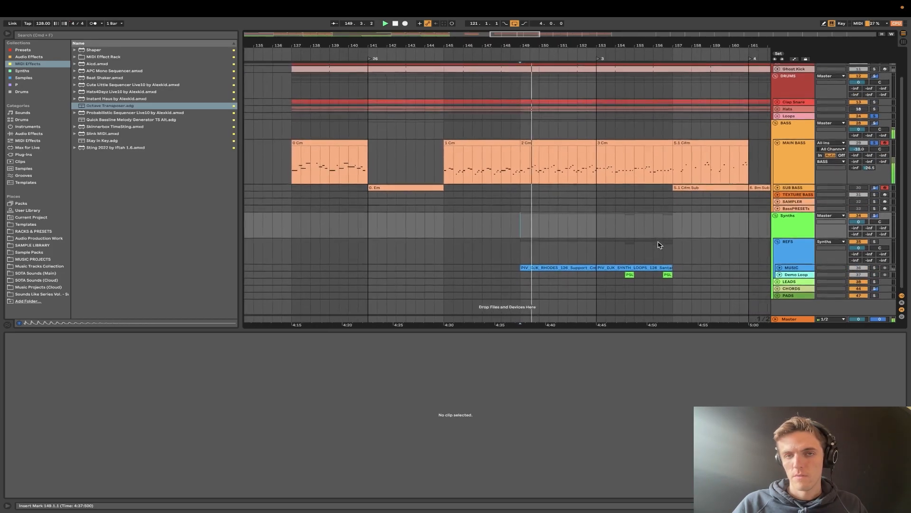
pyautogui.click(611, 141)
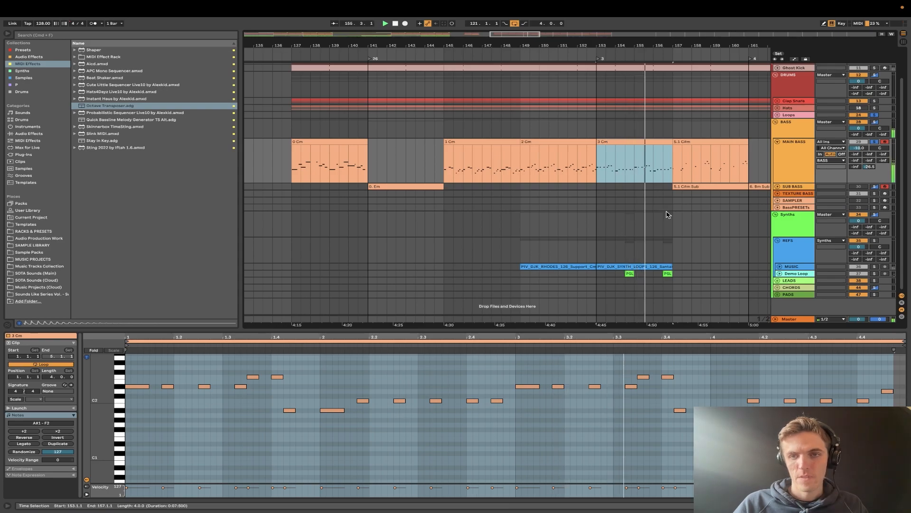
pyautogui.click(529, 140)
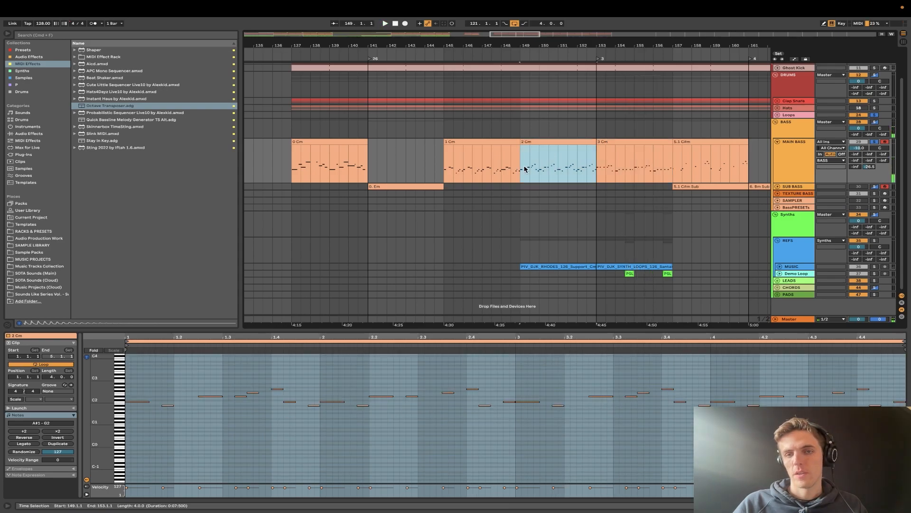
# - Solo the MUSIC track and play its PIV_DJK_RHODES_126_Support_Cm loop from bar 149
pyautogui.click(522, 267)
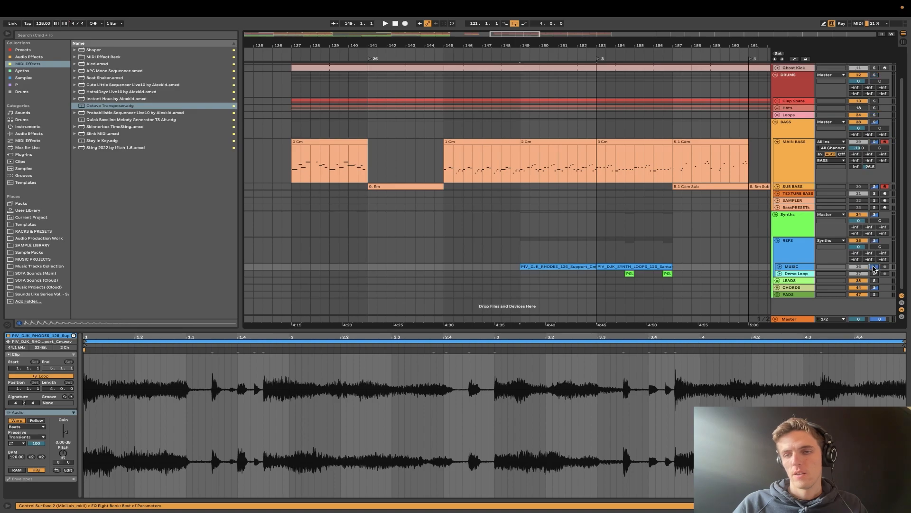
pyautogui.scroll(5, 529, 249)
pyautogui.scroll(-3, 529, 248)
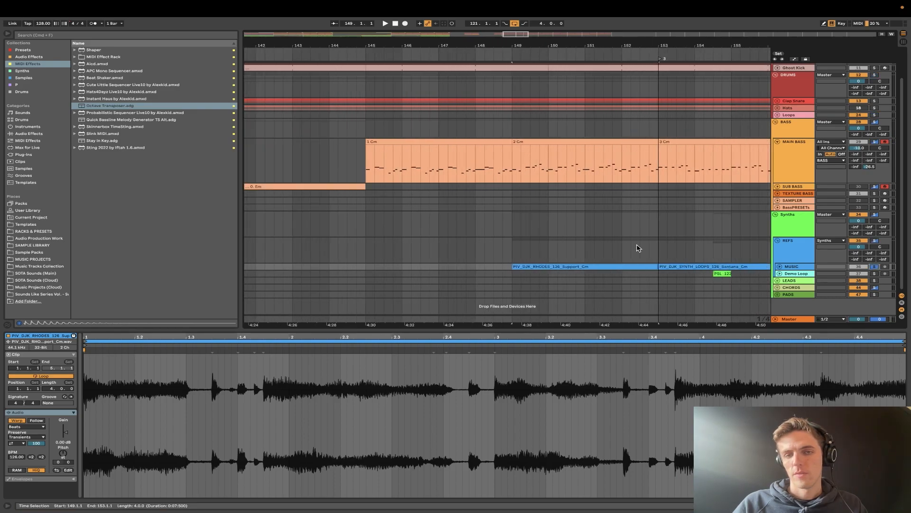
pyautogui.hscroll(3, 632, 251)
pyautogui.press('space')
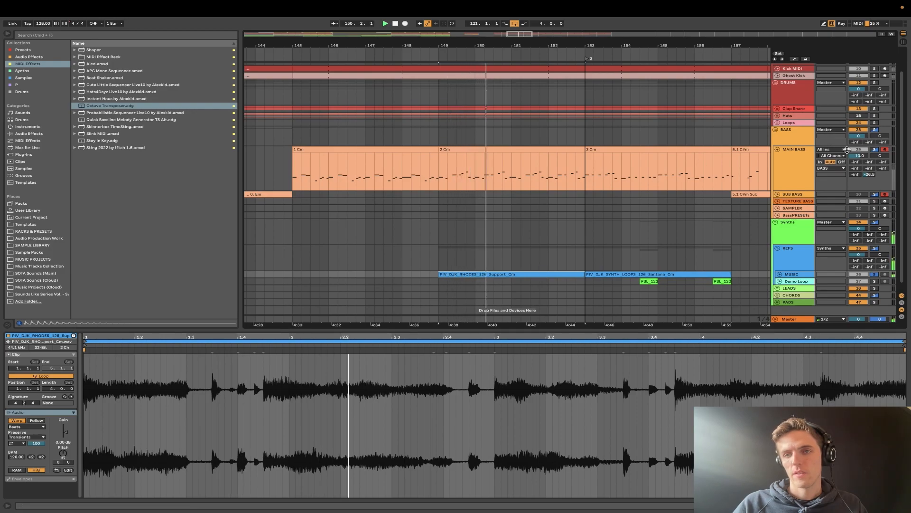
# - Solo the MAIN BASS track as well and play it together with the Rhodes loop from bar 149
pyautogui.click(874, 150)
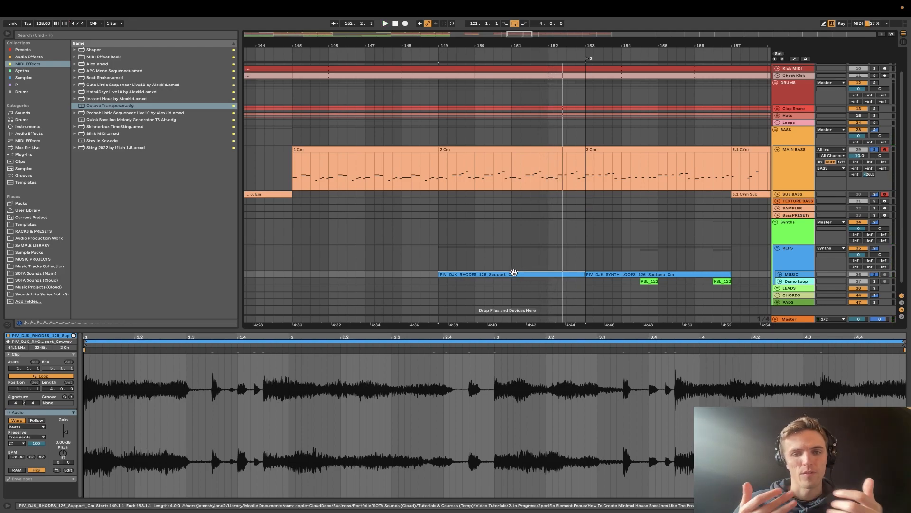
pyautogui.scroll(5, 524, 240)
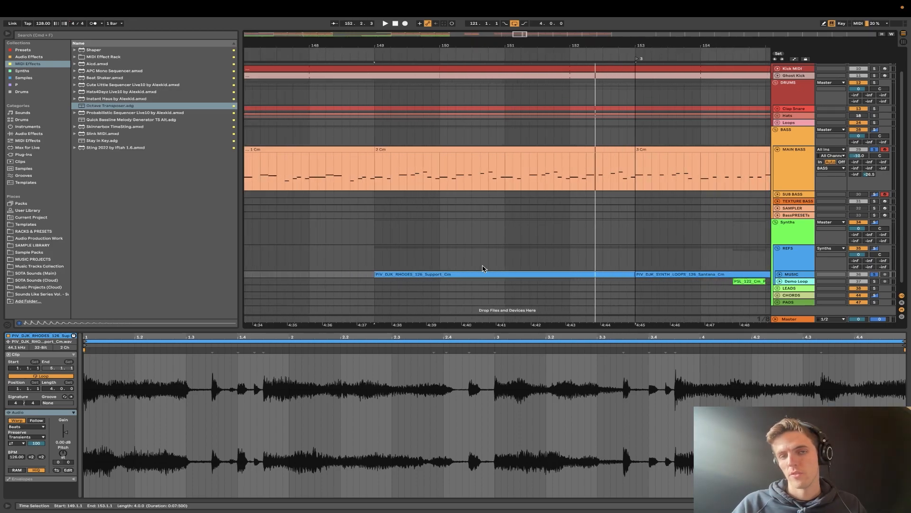
pyautogui.scroll(-2, 482, 268)
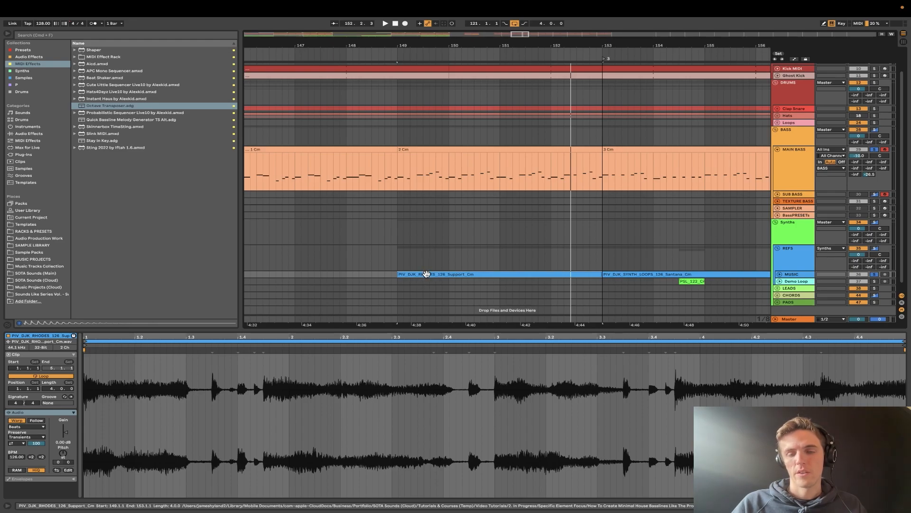
pyautogui.press('space')
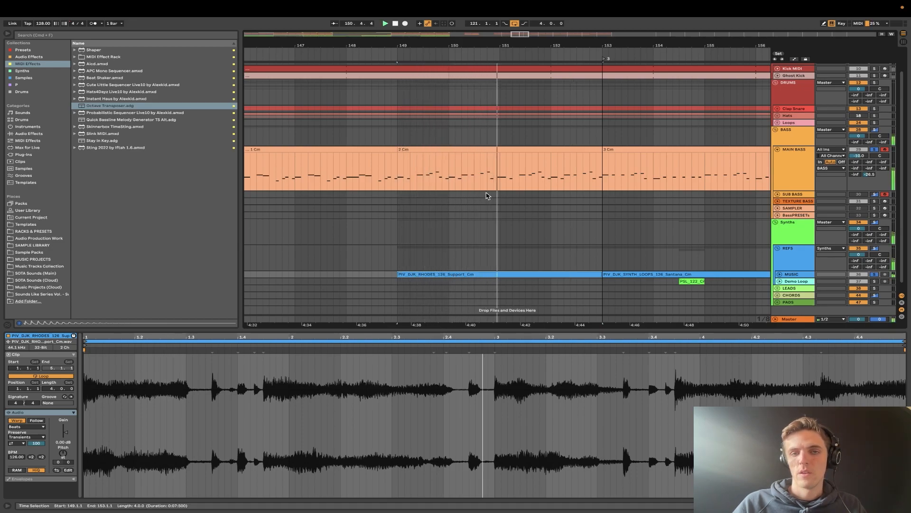
# - Play the Santana_Cm synth loop at bar 153 together with the bassline, and fold the REFS group
pyautogui.hscroll(5, 531, 181)
pyautogui.click(495, 279)
pyautogui.press('space')
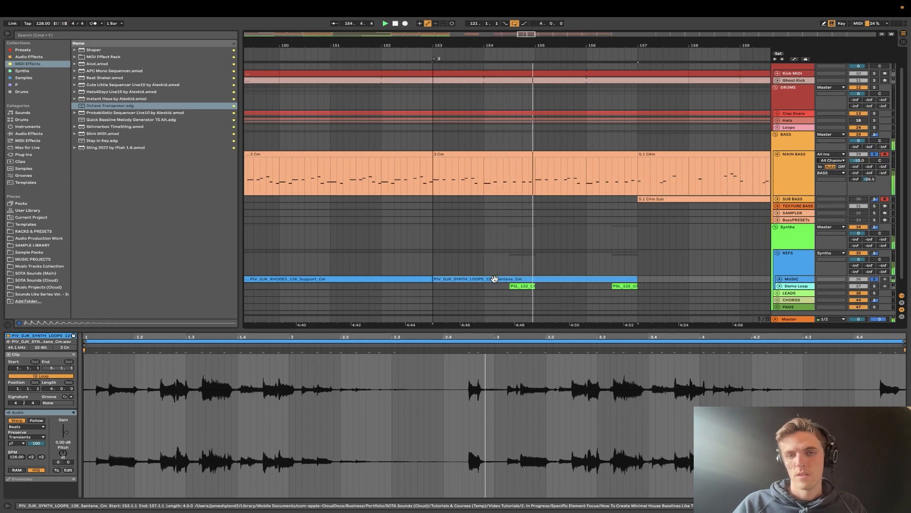
pyautogui.scroll(-5, 494, 279)
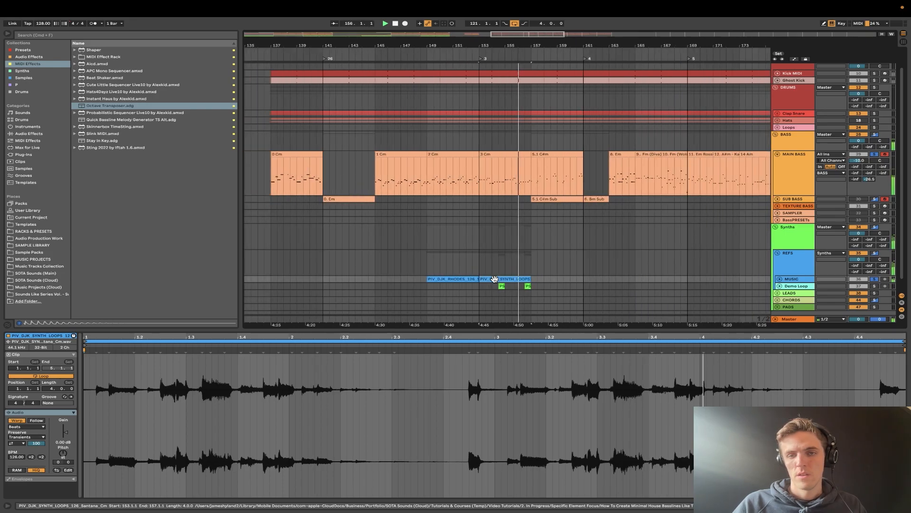
pyautogui.click(777, 253)
# - Open the MAIN BASS clip Cm 1 at bar 33, where Drop pt.2 starts, to examine its notes
pyautogui.scroll(-8, 496, 252)
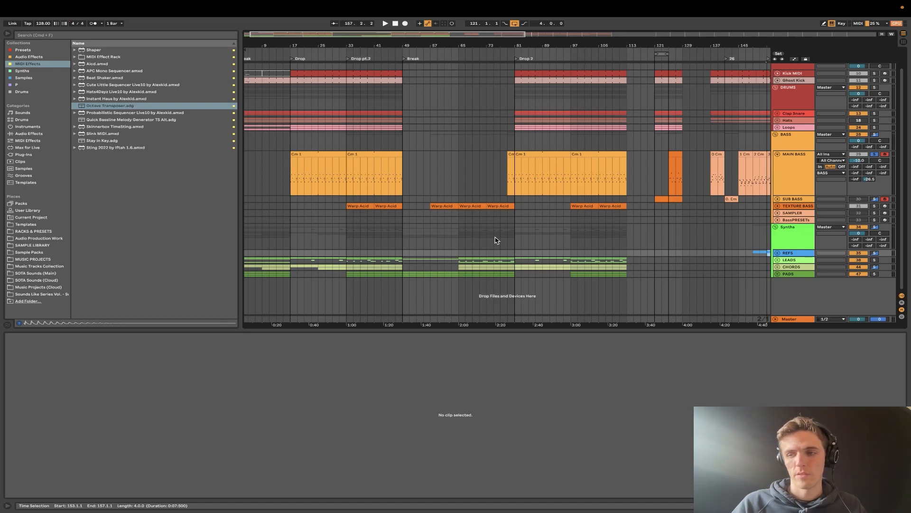
pyautogui.hscroll(-2, 478, 263)
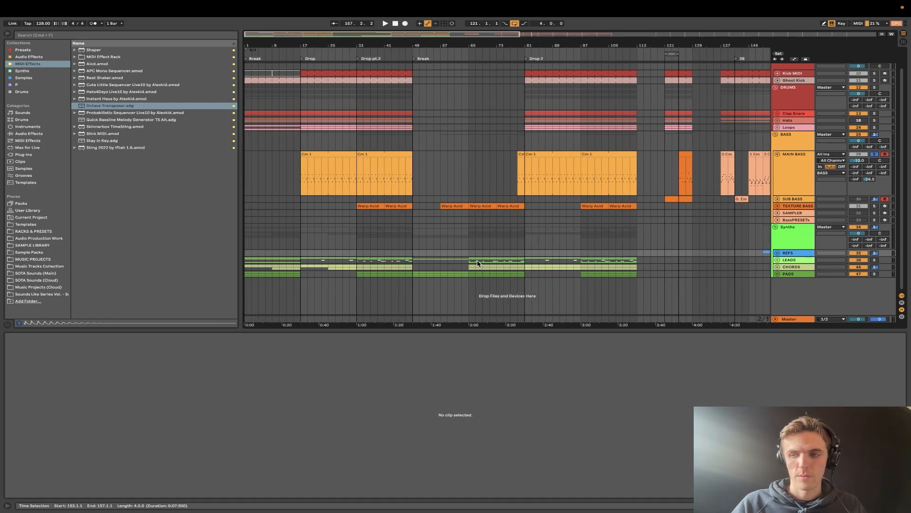
pyautogui.scroll(5, 415, 243)
pyautogui.hscroll(-5, 415, 244)
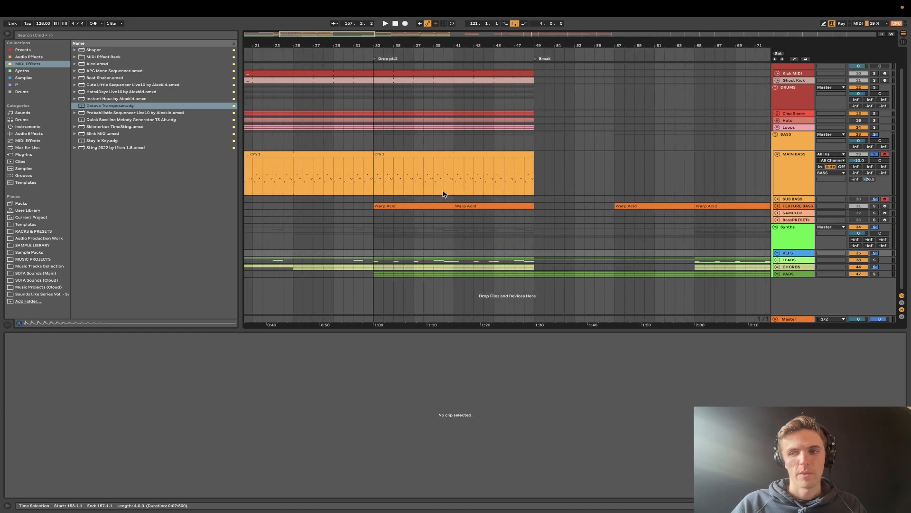
pyautogui.scroll(3, 435, 178)
pyautogui.click(441, 162)
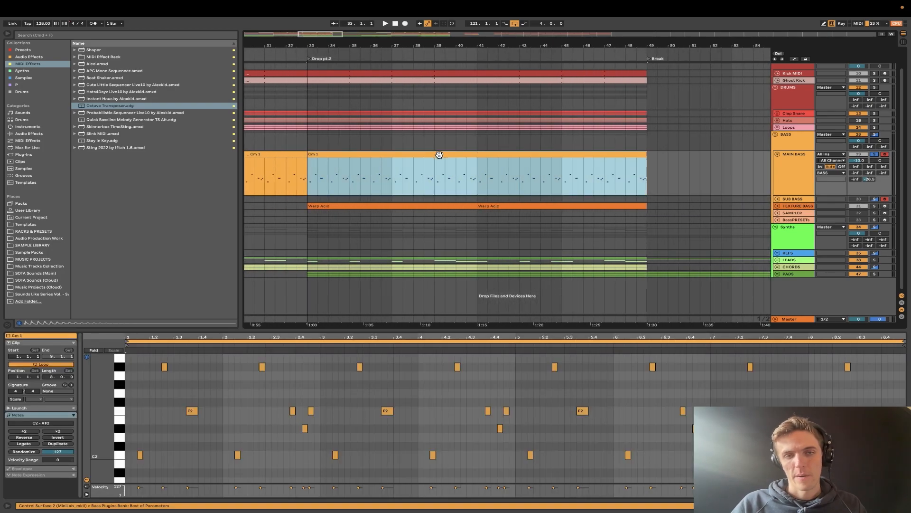
# - Select the MAIN BASS clip at bar 125 and play it from its start
pyautogui.scroll(-2, 420, 189)
pyautogui.hscroll(-5, 419, 189)
pyautogui.scroll(-5, 418, 189)
pyautogui.hscroll(5, 438, 181)
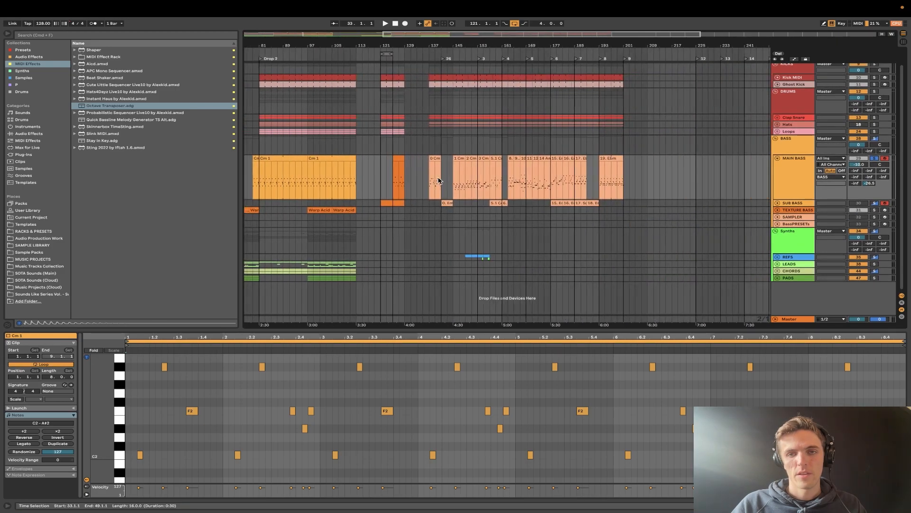
pyautogui.scroll(5, 404, 183)
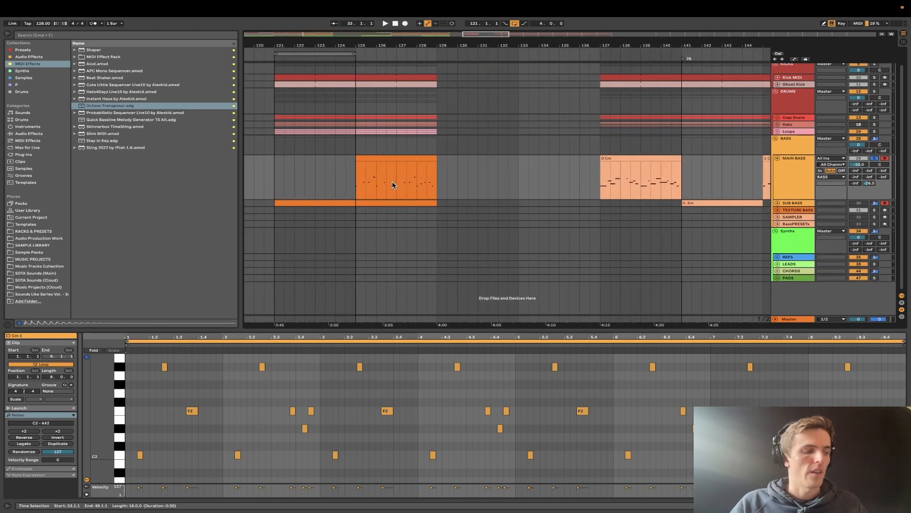
pyautogui.click(392, 165)
pyautogui.press('space')
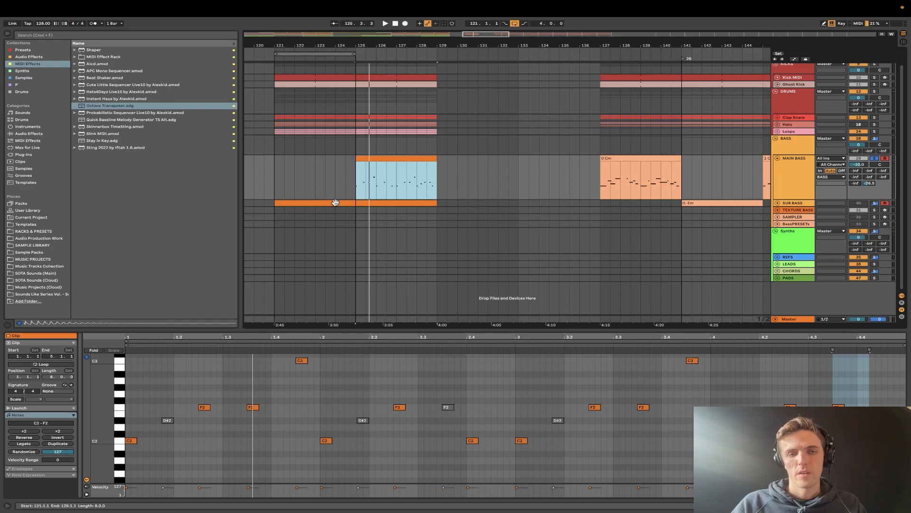
pyautogui.press('z')
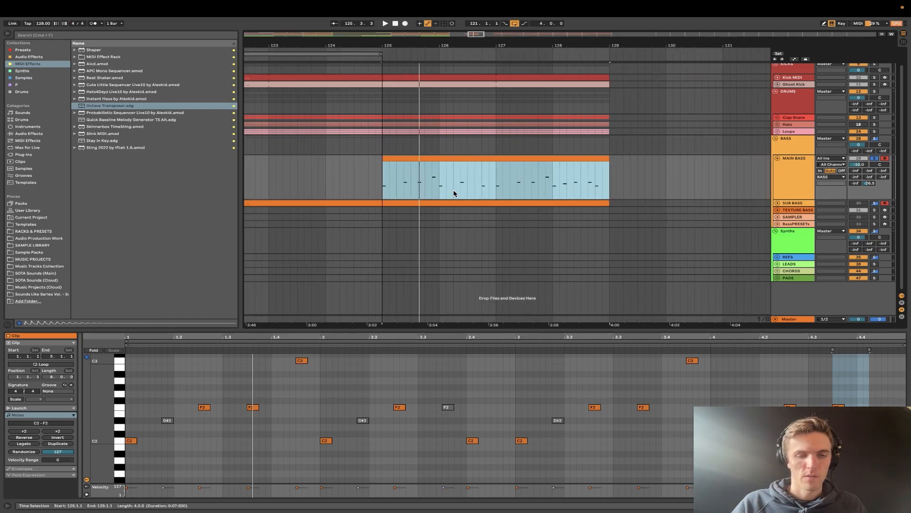
pyautogui.press('space')
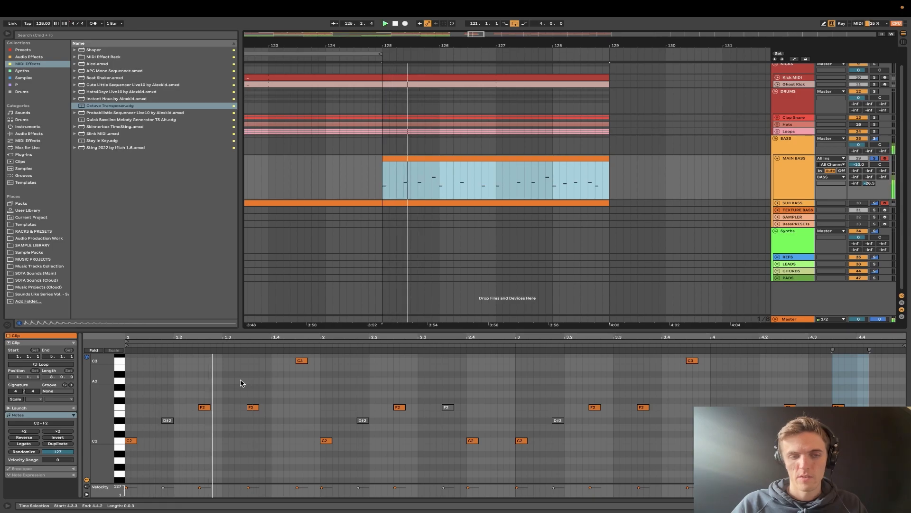
# - Lower the velocity of the first F2 note in the bass clip to 78 and play the result
pyautogui.click(201, 488)
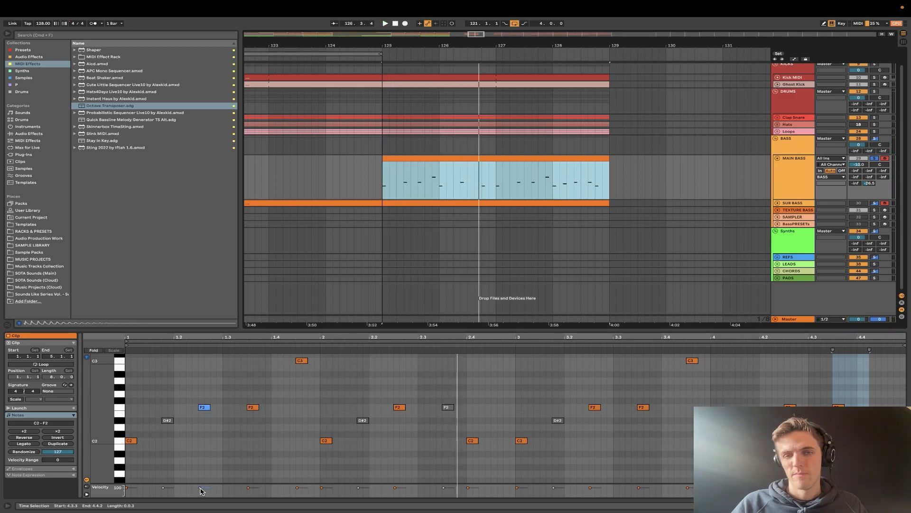
pyautogui.click(200, 488)
pyautogui.press('space')
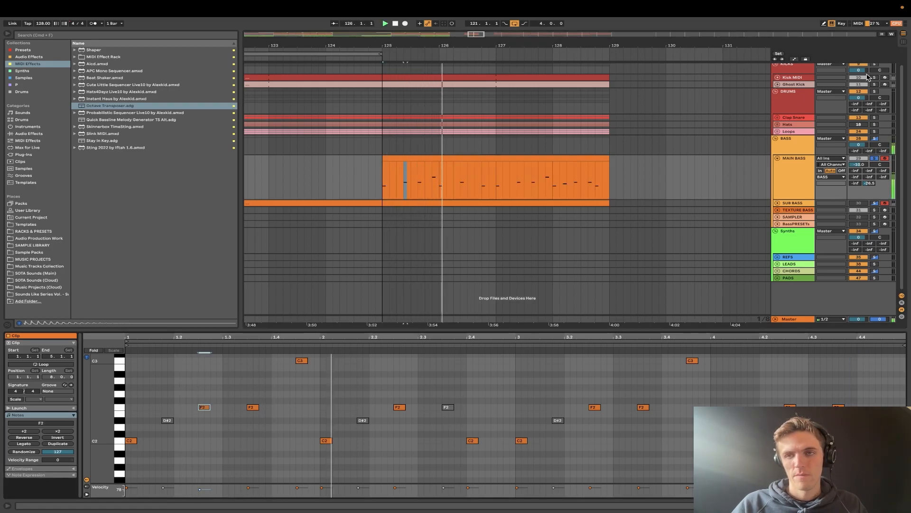
# - Fold the KICKS group and set the arrangement loop around the MAIN BASS clip from bar 125 to 129
pyautogui.scroll(2, 778, 84)
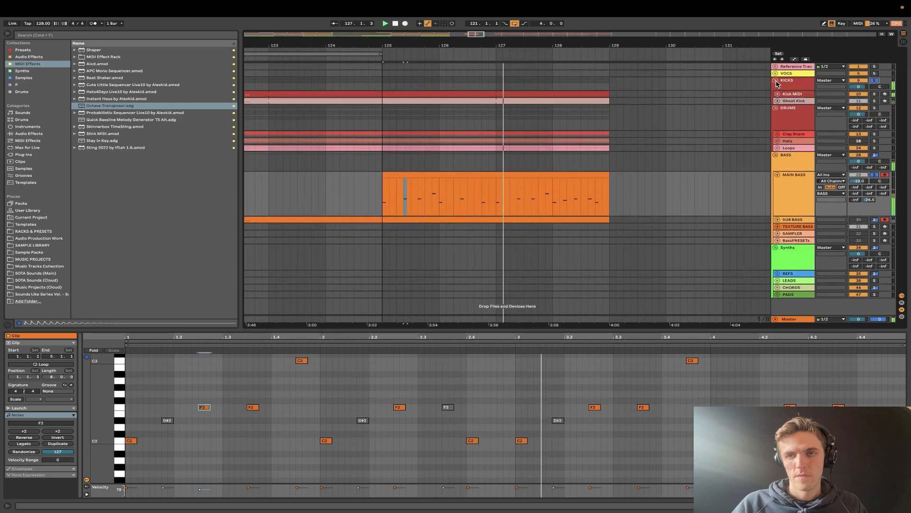
pyautogui.click(775, 81)
pyautogui.click(533, 152)
pyautogui.press('super+l')
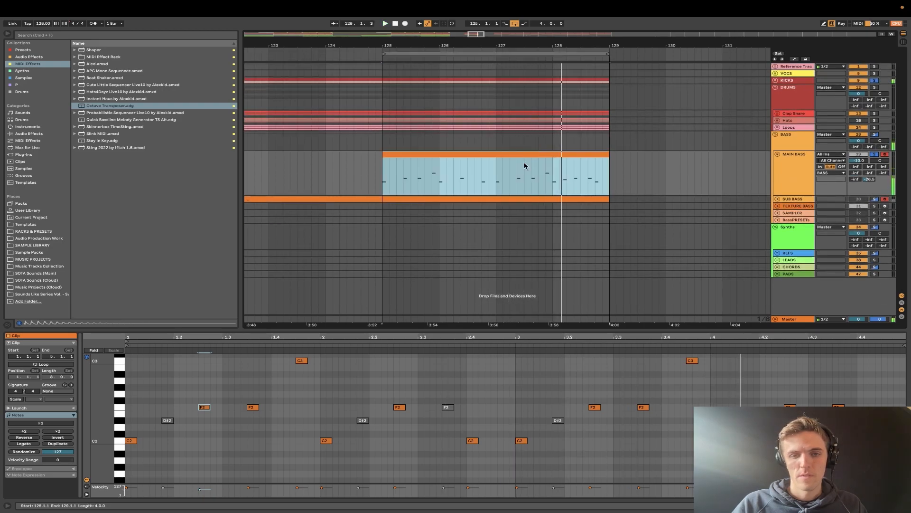
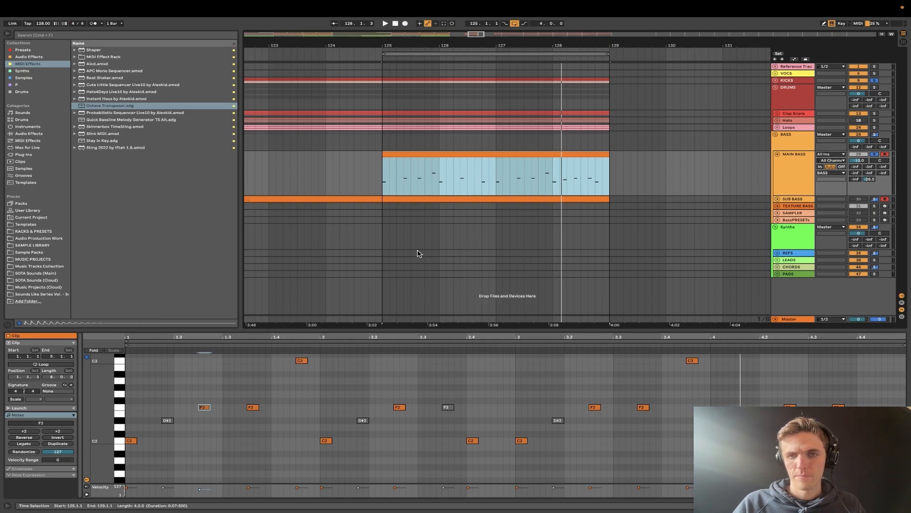
# - Play the looped MAIN BASS clip to examine its note pattern and unfold the SUB BASS track
pyautogui.scroll(-2, 251, 435)
pyautogui.scroll(1, 151, 433)
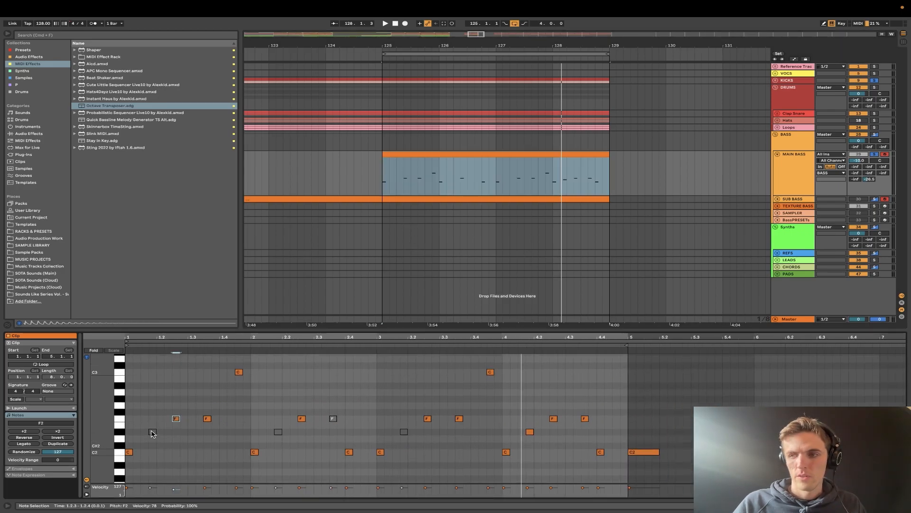
pyautogui.moveTo(100, 430); pyautogui.dragTo(94, 437)
pyautogui.scroll(1, 112, 422)
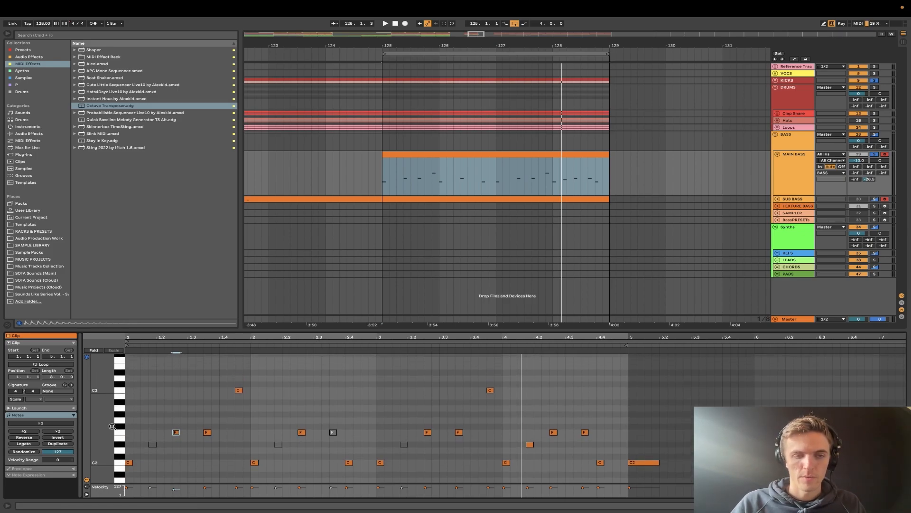
pyautogui.scroll(3, 144, 429)
pyautogui.hscroll(-2, 145, 429)
pyautogui.scroll(-4, 144, 429)
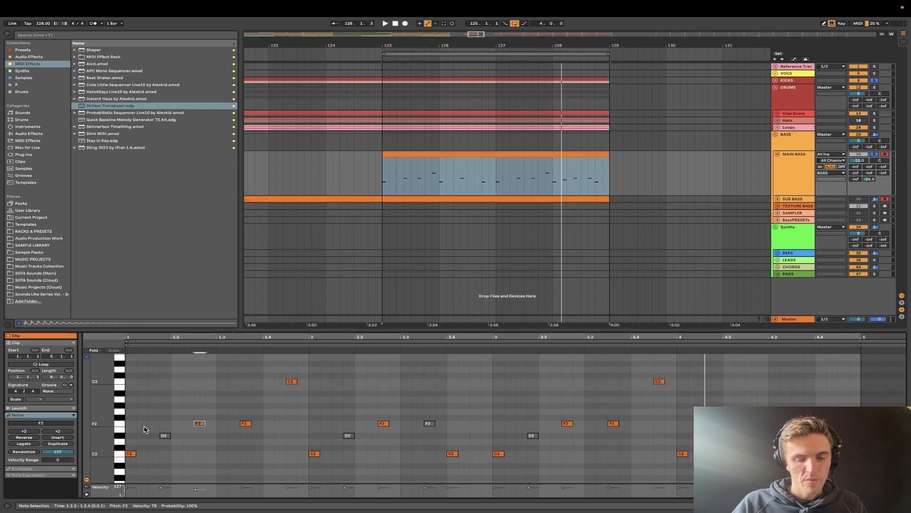
pyautogui.scroll(4, 139, 418)
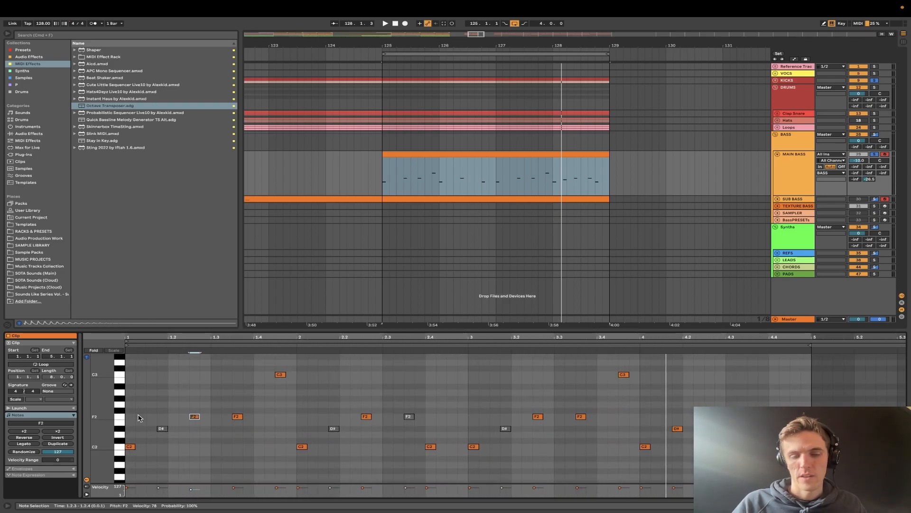
pyautogui.press('space')
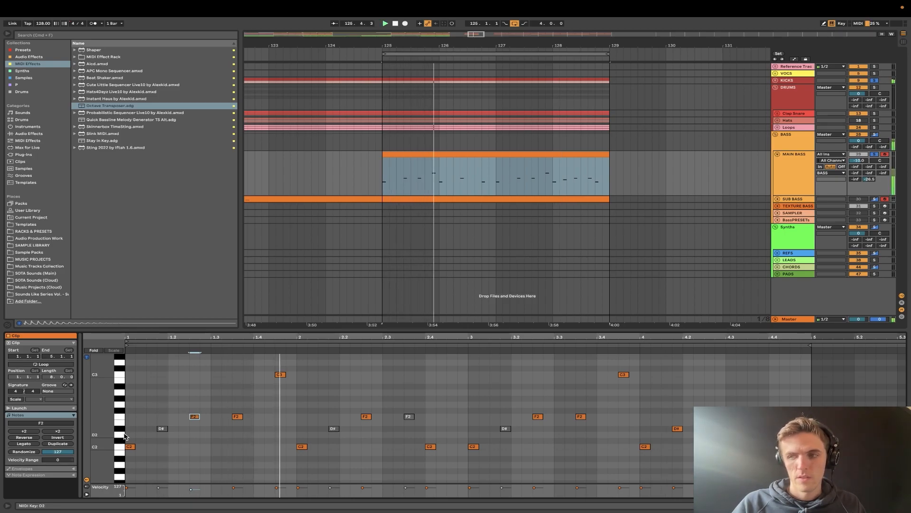
pyautogui.moveTo(99, 432); pyautogui.dragTo(95, 434)
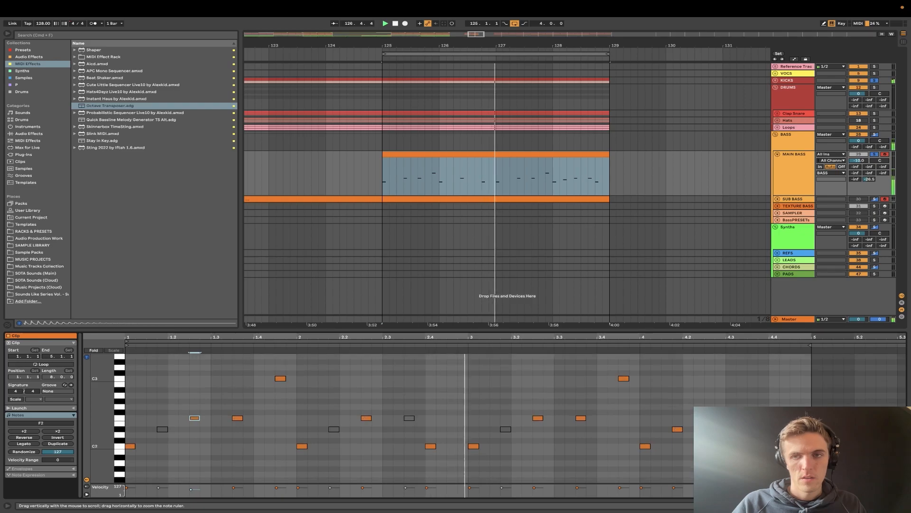
pyautogui.click(779, 199)
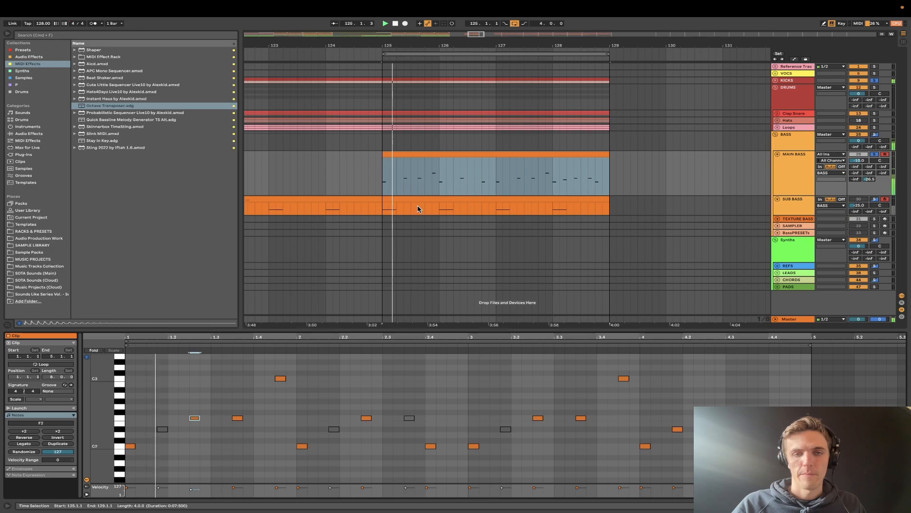
# - Audition pitches on the piano roll keyboard between playbacks of the loop, including all the D#2 notes
pyautogui.scroll(1, 264, 416)
pyautogui.moveTo(99, 423); pyautogui.dragTo(97, 423)
pyautogui.click(119, 445)
pyautogui.press('space')
pyautogui.click(119, 402)
pyautogui.click(118, 407)
pyautogui.press('space')
pyautogui.press('space')
pyautogui.click(119, 418)
pyautogui.click(120, 423)
pyautogui.click(119, 427)
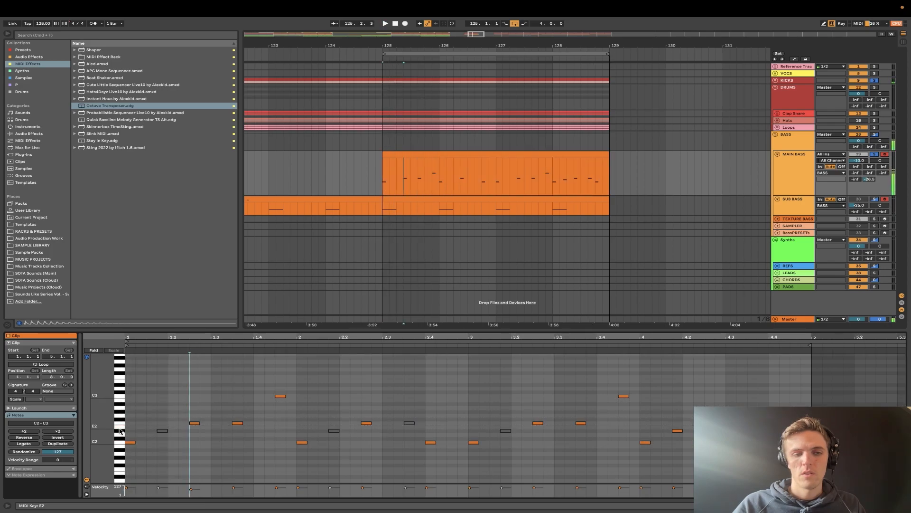
pyautogui.click(119, 431)
pyautogui.press('space')
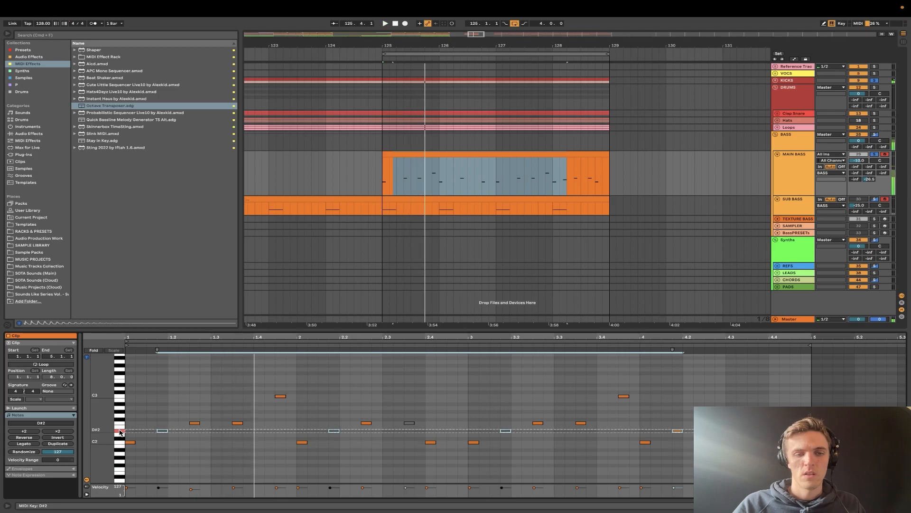
# - Add a D#3 note at 1.1.4 in the MAIN BASS clip and play the result
pyautogui.click(120, 385)
pyautogui.press('space')
pyautogui.press('space')
pyautogui.press('space')
pyautogui.press('space')
pyautogui.doubleClick(162, 385)
pyautogui.press('space')
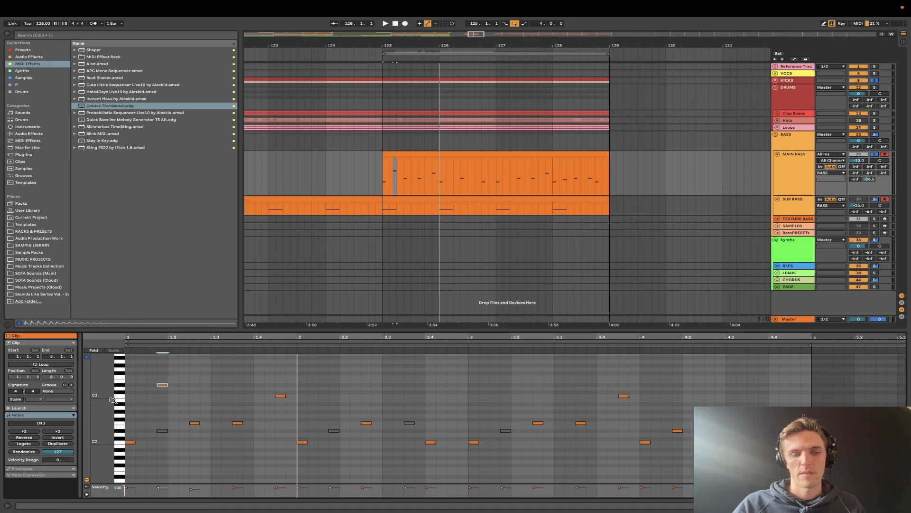
pyautogui.press('space')
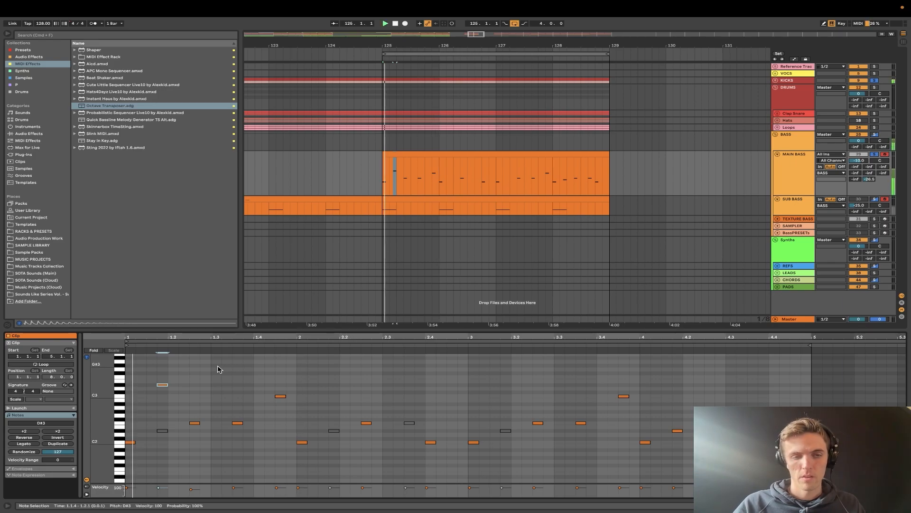
# - Add a G3 note at 1.4.2, just before the existing C3 note in bar 1, and play the result
pyautogui.doubleClick(262, 381)
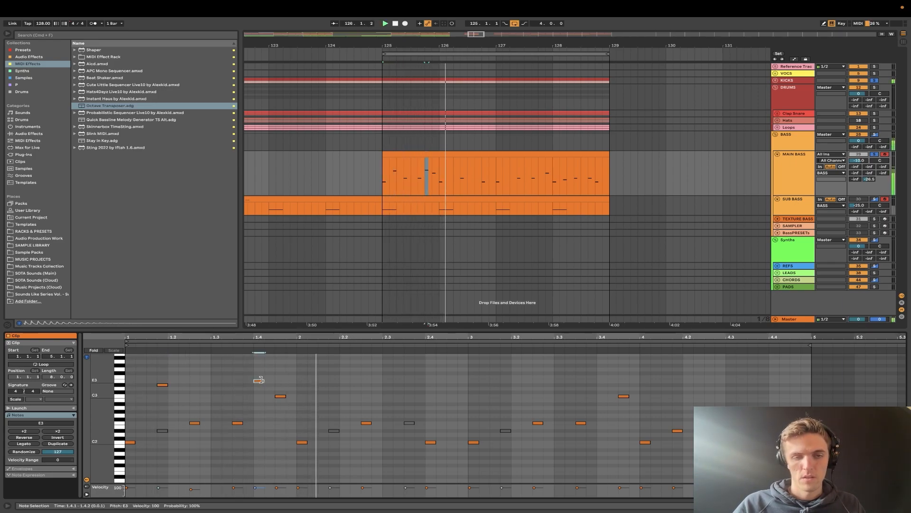
pyautogui.press('space')
pyautogui.press('space')
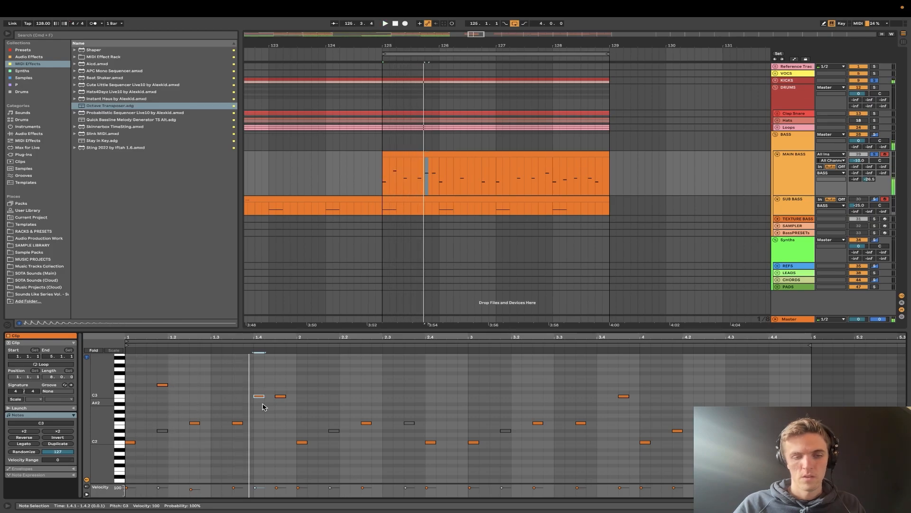
pyautogui.hotkey('shift', 'Up')
pyautogui.press('space')
pyautogui.moveTo(104, 420); pyautogui.dragTo(92, 420)
pyautogui.press('space')
pyautogui.press('Right')
pyautogui.press('space')
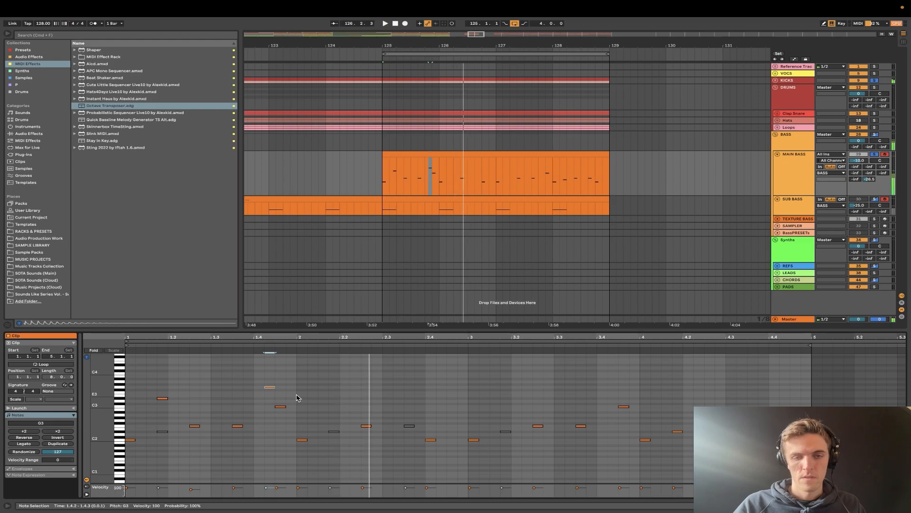
pyautogui.press('space')
# - Delete the deactivated D#2 notes in bars 1 to 3 and the deactivated F2 note in bar 2
pyautogui.moveTo(145, 423); pyautogui.dragTo(175, 468)
pyautogui.press('Delete')
pyautogui.moveTo(318, 416); pyautogui.dragTo(352, 468)
pyautogui.press('Delete')
pyautogui.moveTo(393, 418); pyautogui.dragTo(418, 443)
pyautogui.press('Delete')
pyautogui.moveTo(506, 418); pyautogui.dragTo(505, 441)
pyautogui.press('Delete')
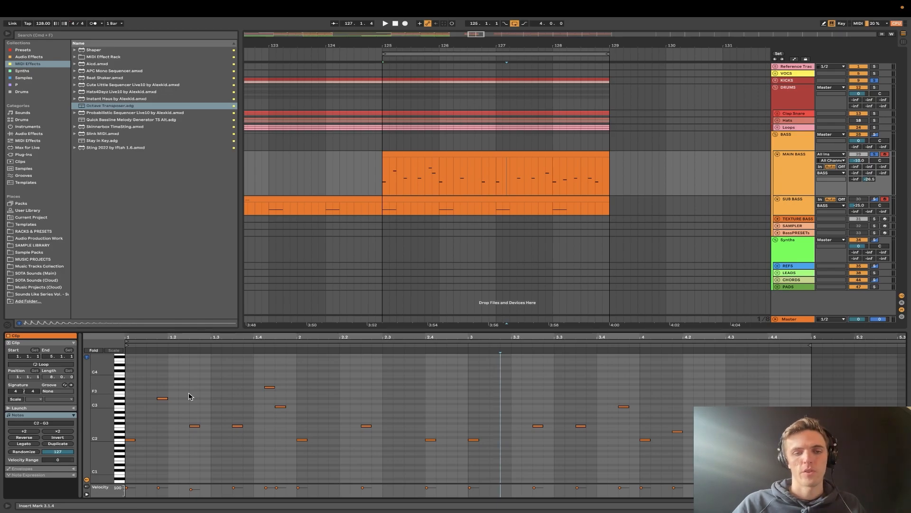
# - Deactivate the low C2 and F2 notes from bar 1 through the start of bar 3
pyautogui.press('space')
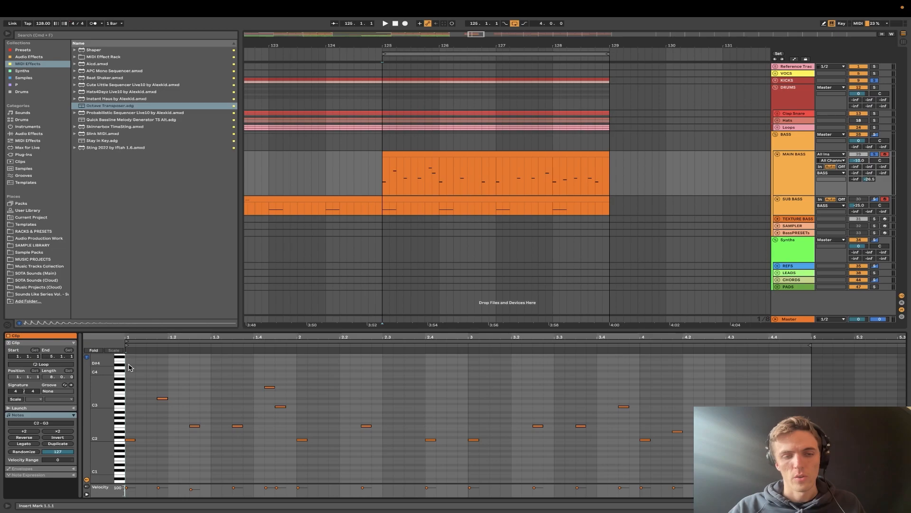
pyautogui.moveTo(140, 422); pyautogui.dragTo(478, 444)
pyautogui.moveTo(136, 422); pyautogui.dragTo(491, 427)
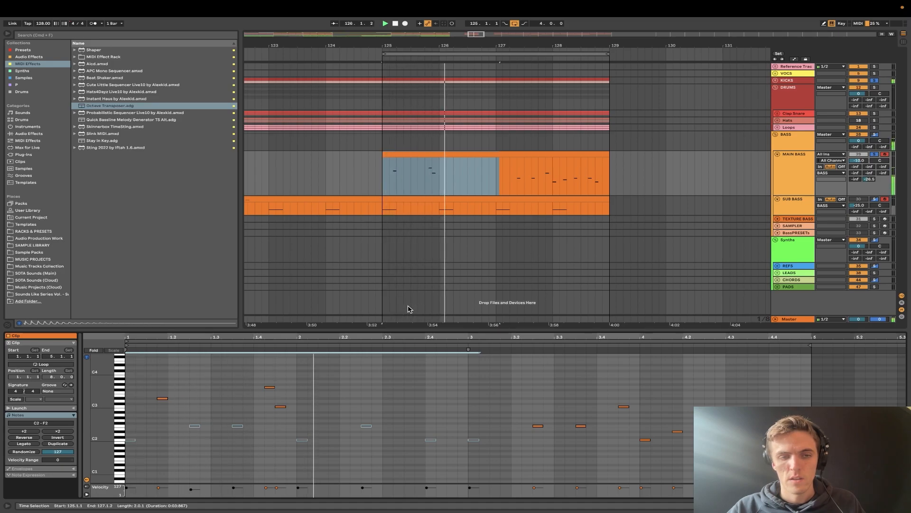
# - Copy the D#3, G3 and C3 notes from bar 1 to bar 3, removing the trial copy in bar 2
pyautogui.moveTo(296, 422); pyautogui.dragTo(40, 366)
pyautogui.press('super+d')
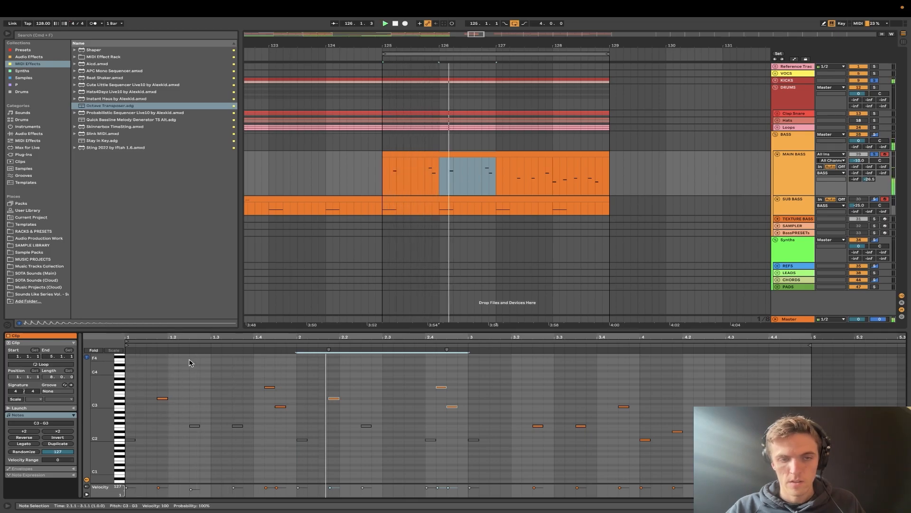
pyautogui.click(333, 397)
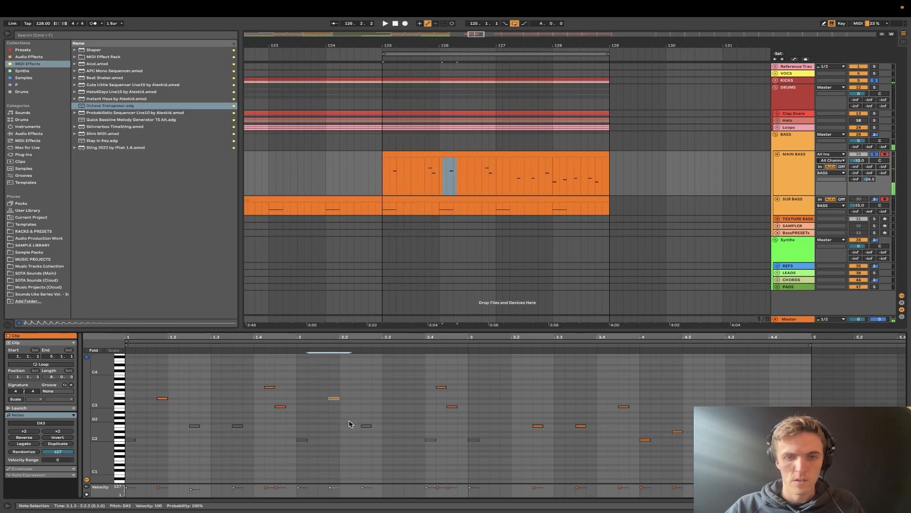
pyautogui.moveTo(468, 417); pyautogui.dragTo(309, 375)
pyautogui.press('Delete')
pyautogui.press('super+v')
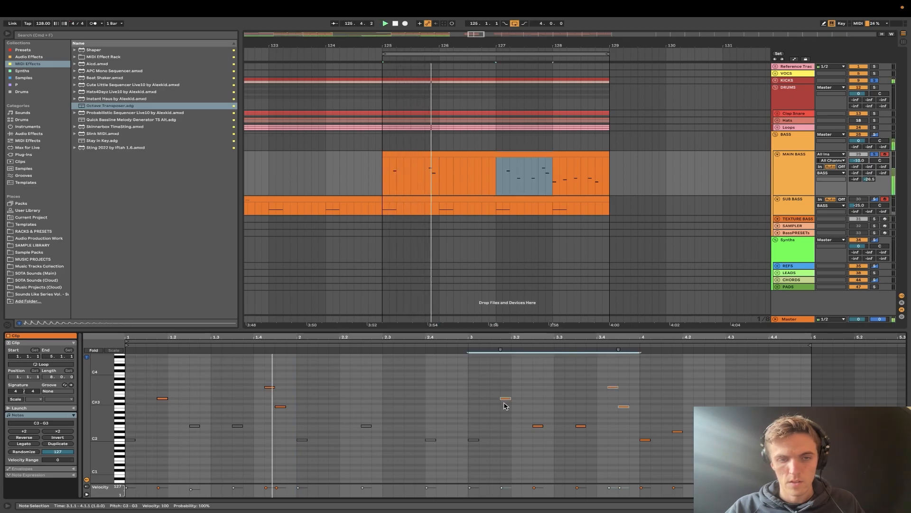
# - Deactivate the remaining low notes in bars 3 and 4 and add an A#3 note at 3.2.4
pyautogui.moveTo(506, 415); pyautogui.dragTo(695, 478)
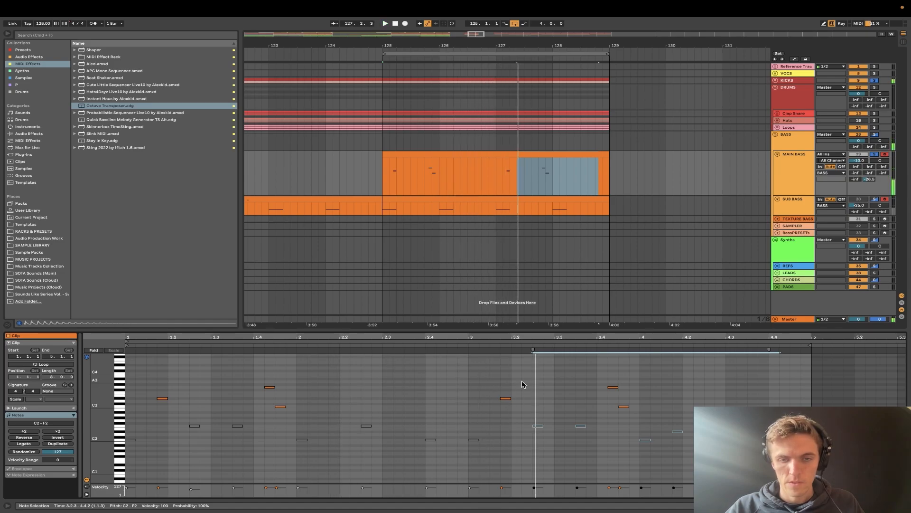
pyautogui.doubleClick(546, 368)
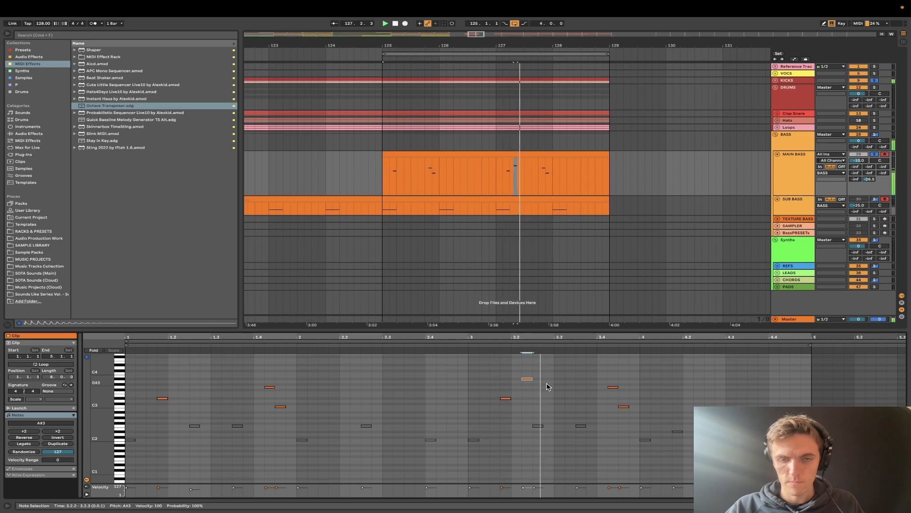
pyautogui.click(466, 346)
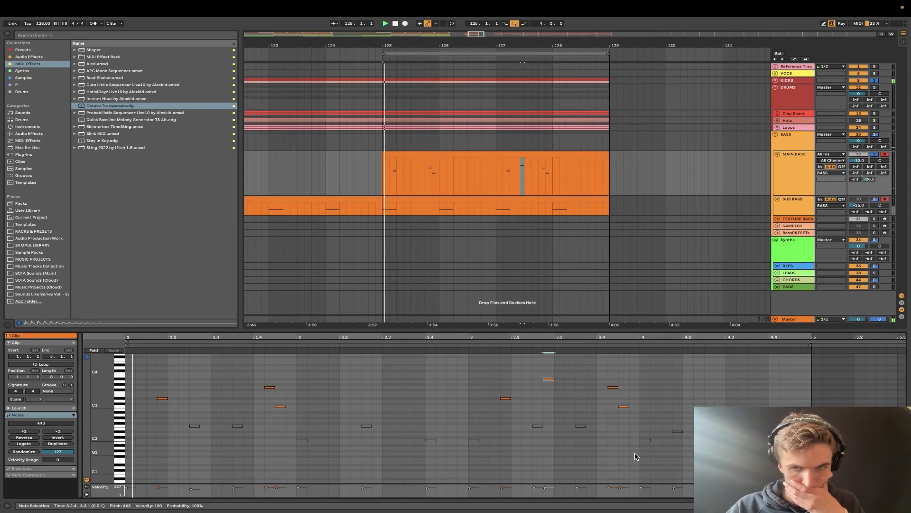
# - Reactivate the low C2 to F2 notes across all four bars and unsolo the Clap Snare track during playback
pyautogui.moveTo(688, 466); pyautogui.dragTo(158, 420)
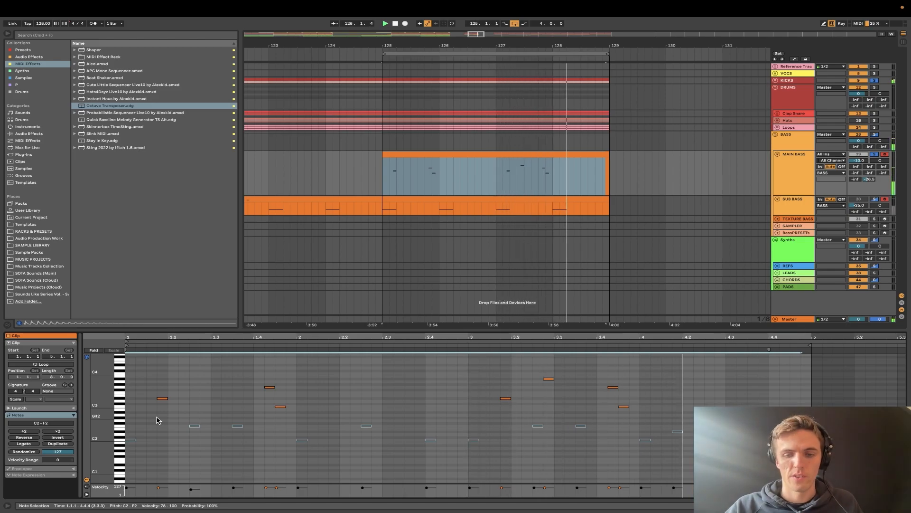
pyautogui.press('0')
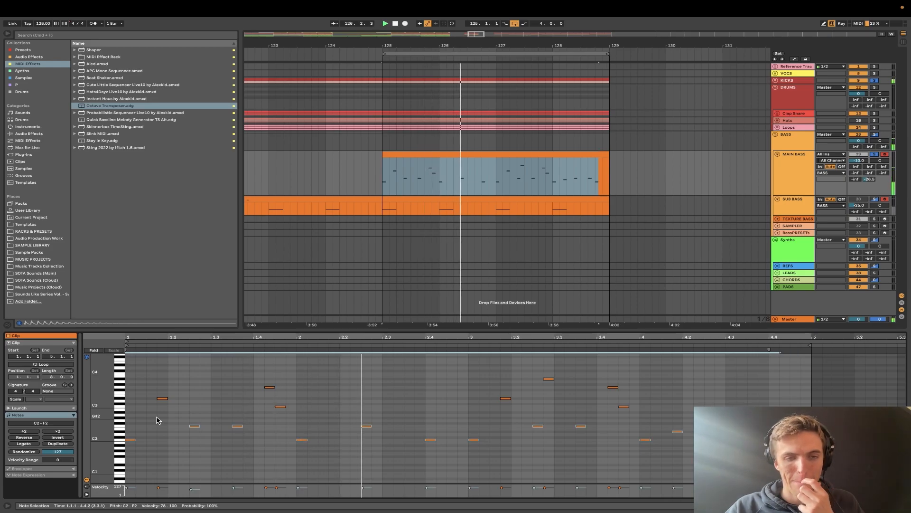
pyautogui.click(875, 114)
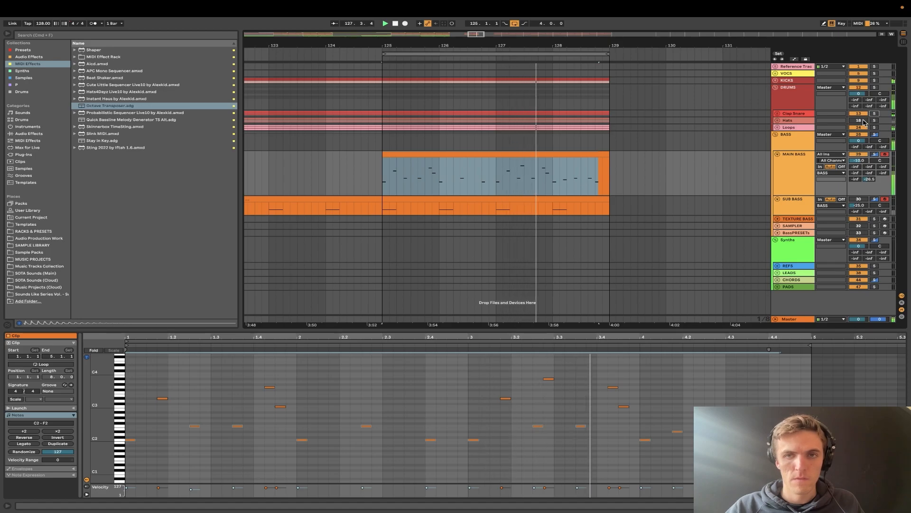
# - Replace the SUB BASS part from bar 125 to 129 with a copy of the MAIN BASS clip
pyautogui.scroll(-5, 574, 184)
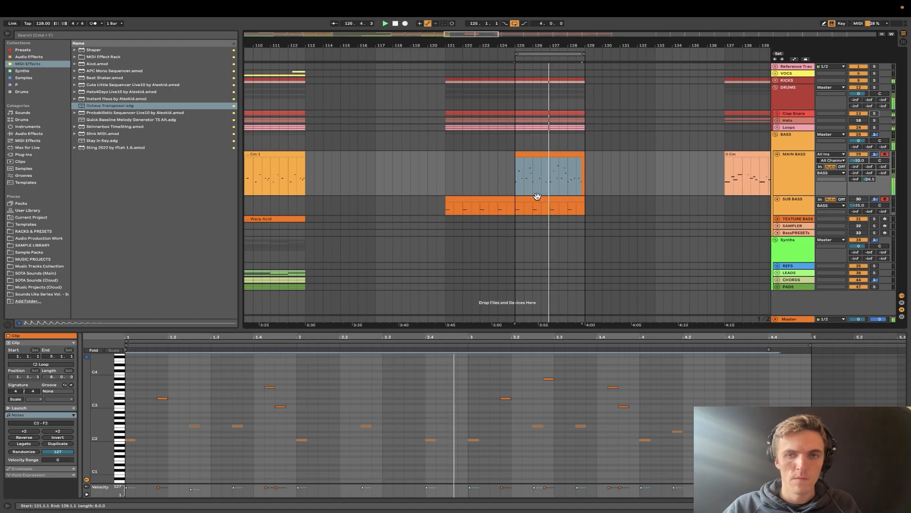
pyautogui.scroll(5, 573, 207)
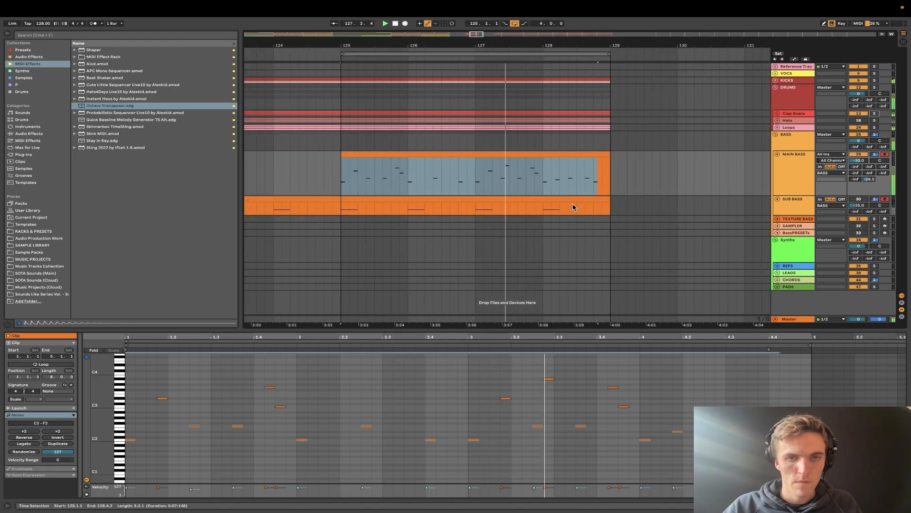
pyautogui.click(491, 154)
pyautogui.click(467, 200)
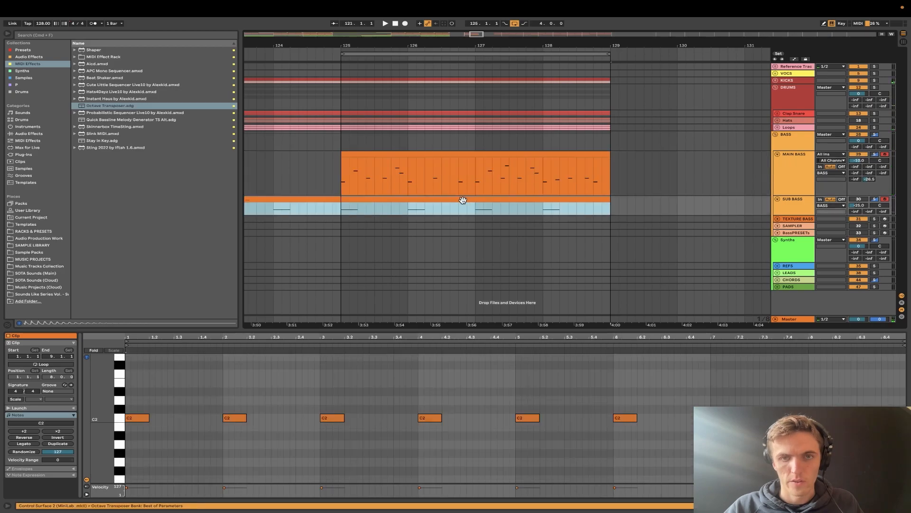
pyautogui.moveTo(343, 210); pyautogui.dragTo(631, 201)
pyautogui.click(495, 153)
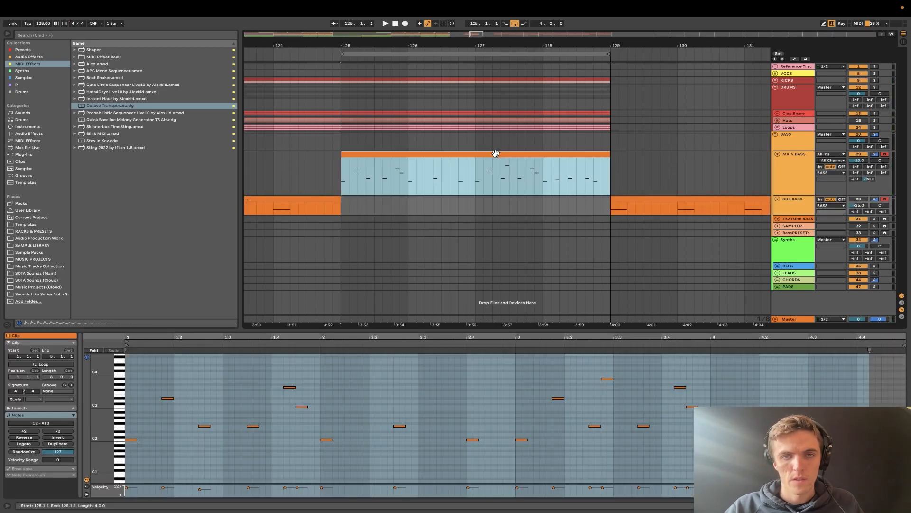
pyautogui.click(345, 204)
pyautogui.hotkey('ctrl', 'v')
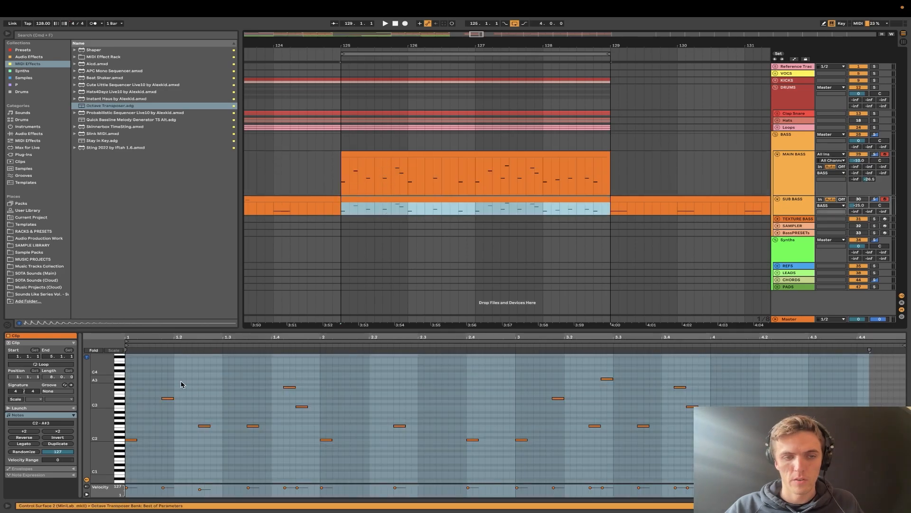
# - Deactivate the upper C3 to A#3 notes in the SUB BASS copy and the low C2 to F2 notes in the MAIN BASS clip
pyautogui.moveTo(149, 372); pyautogui.dragTo(742, 416)
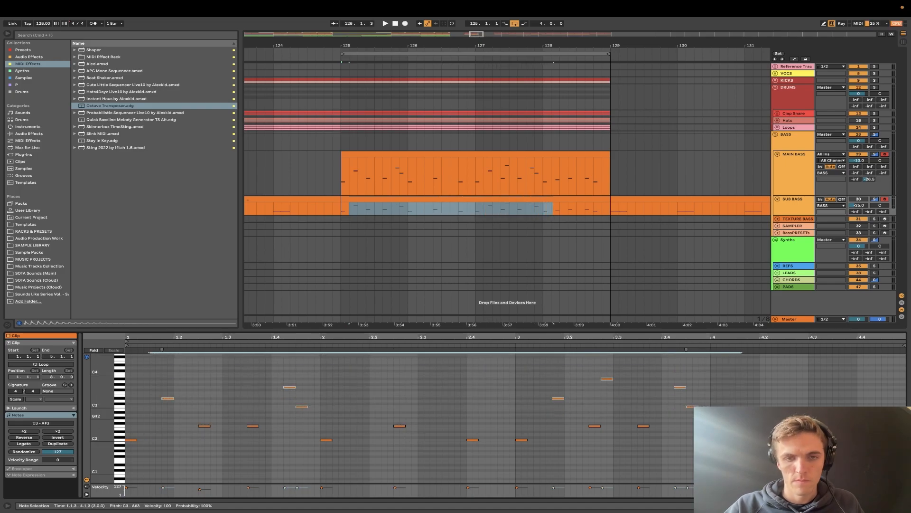
pyautogui.click(494, 200)
pyautogui.click(473, 155)
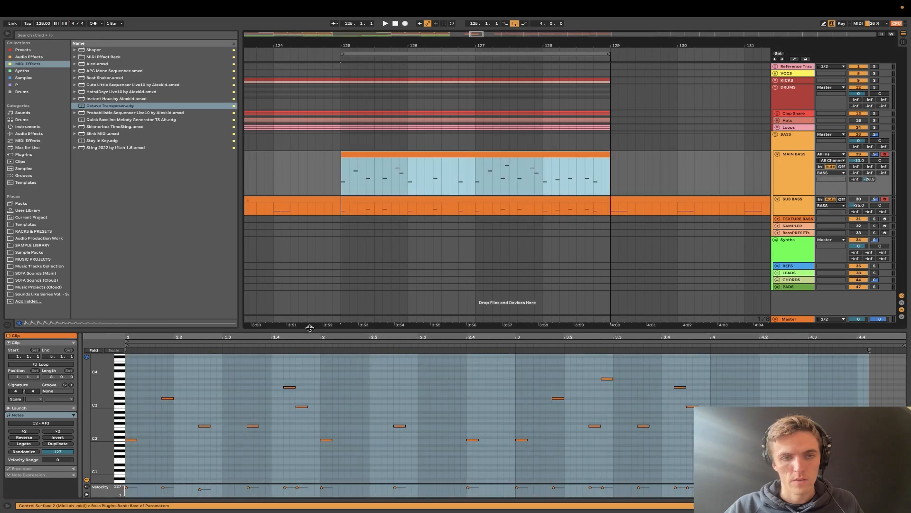
pyautogui.moveTo(131, 419); pyautogui.dragTo(625, 506)
pyautogui.moveTo(853, 493); pyautogui.dragTo(870, 494)
pyautogui.press('0')
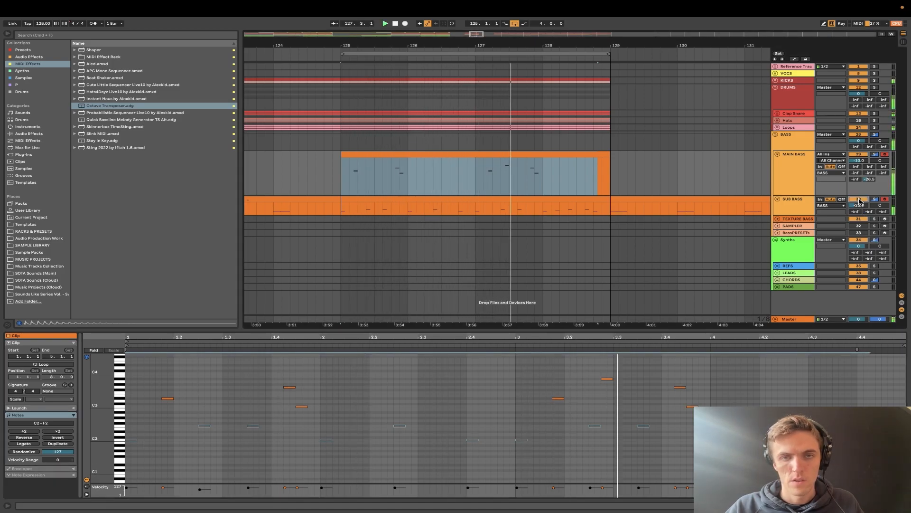
pyautogui.scroll(-5, 552, 235)
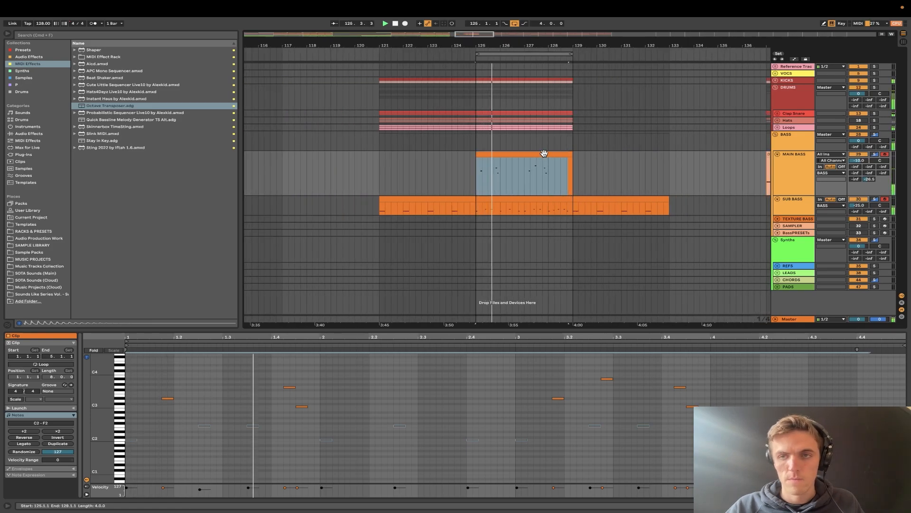
# - Reduce the height of the MAIN BASS track and show its device chain
pyautogui.click(801, 192)
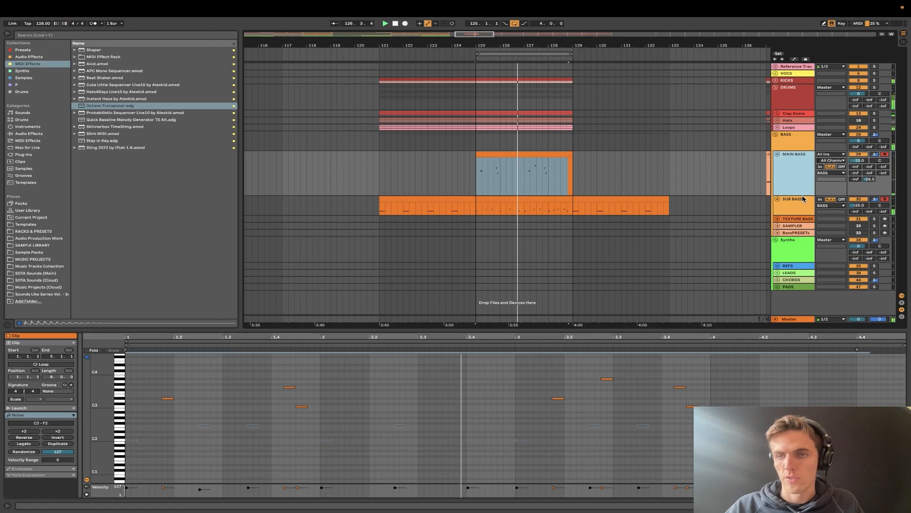
pyautogui.moveTo(801, 194); pyautogui.dragTo(801, 183)
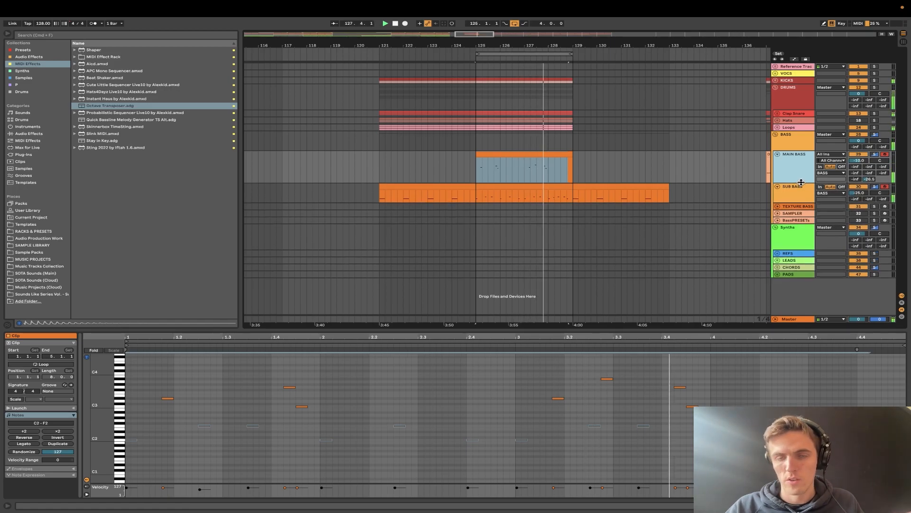
pyautogui.click(800, 170)
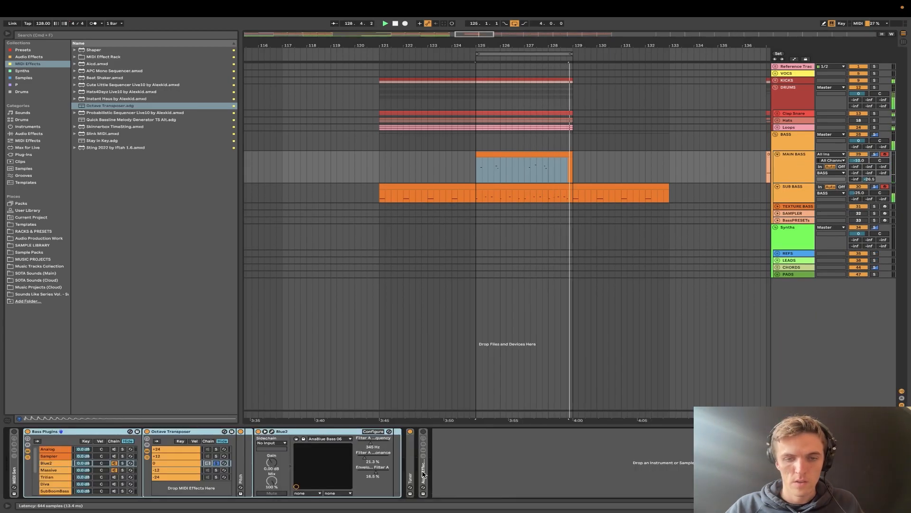
# - Expand the MAIN BASS Audio Effect Rack to show its Master Bass Effects devices, with its own macros and chain list hidden
pyautogui.doubleClick(424, 441)
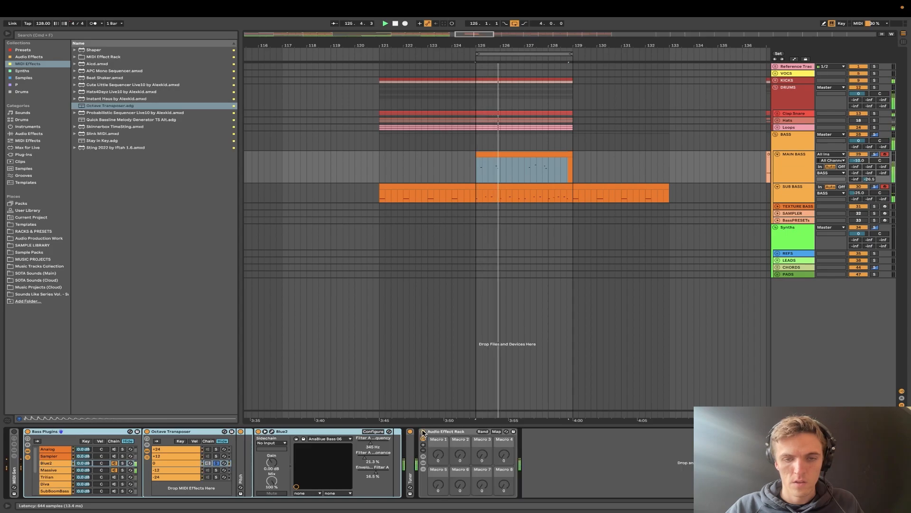
pyautogui.click(422, 470)
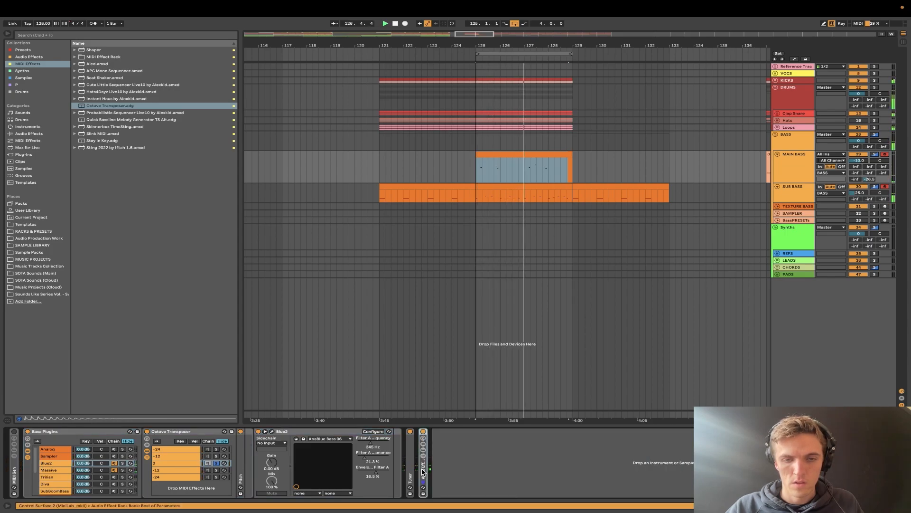
pyautogui.click(422, 470)
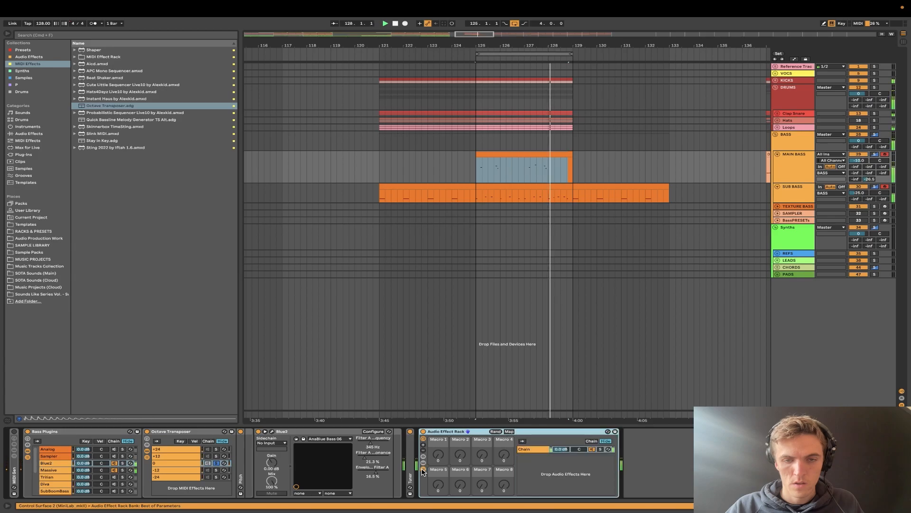
pyautogui.click(530, 451)
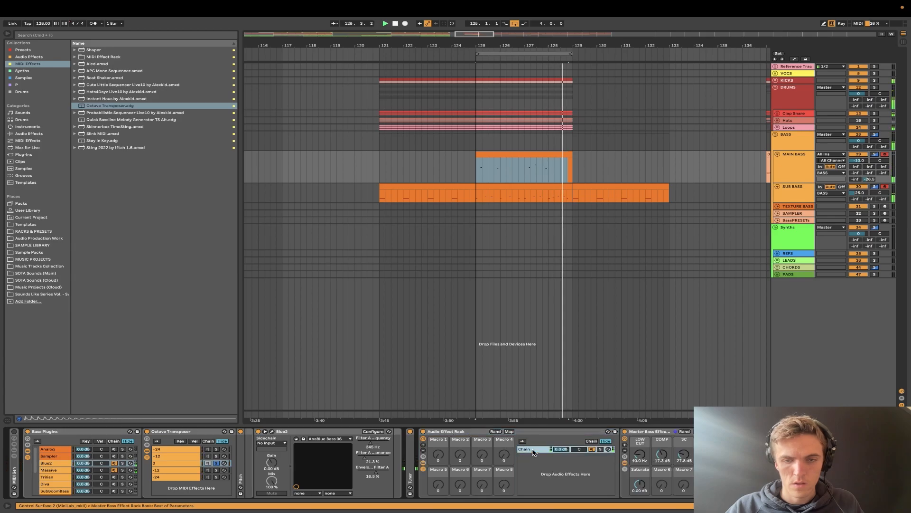
pyautogui.click(424, 464)
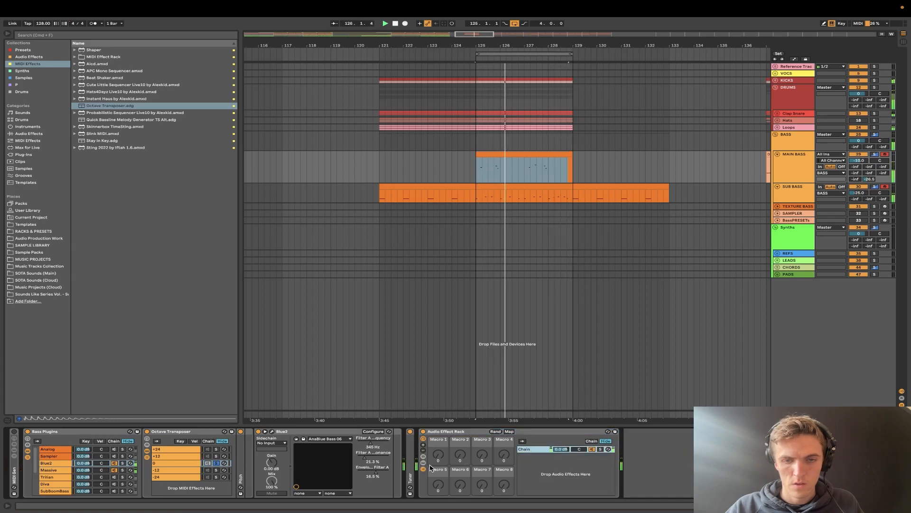
pyautogui.click(423, 470)
pyautogui.click(423, 470)
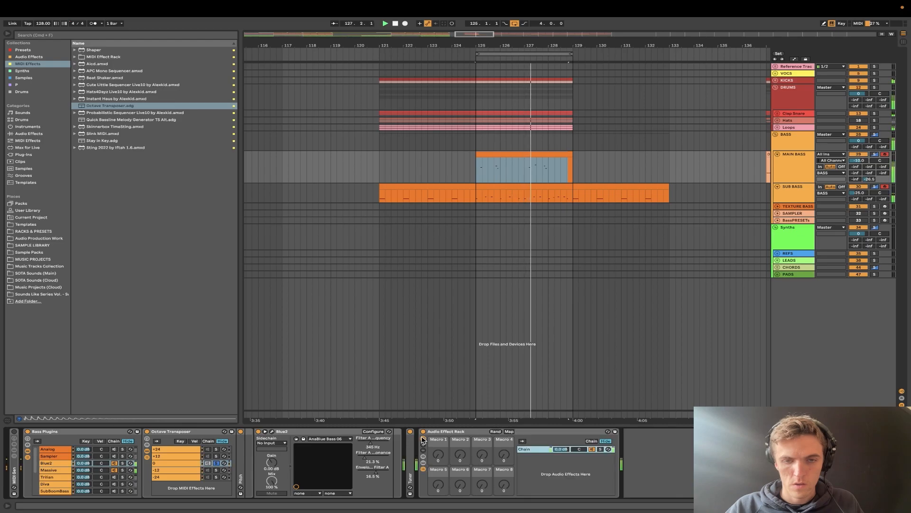
pyautogui.click(423, 439)
pyautogui.click(438, 450)
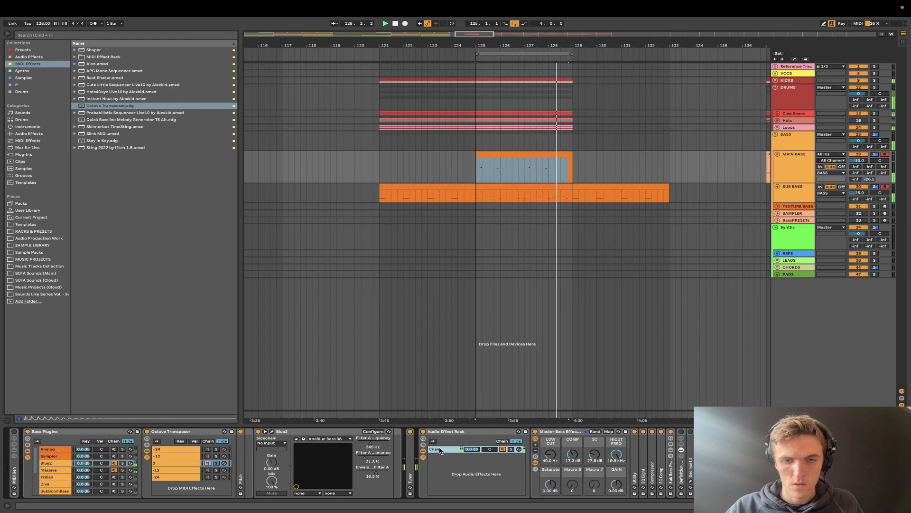
pyautogui.click(423, 450)
pyautogui.click(424, 451)
pyautogui.click(423, 457)
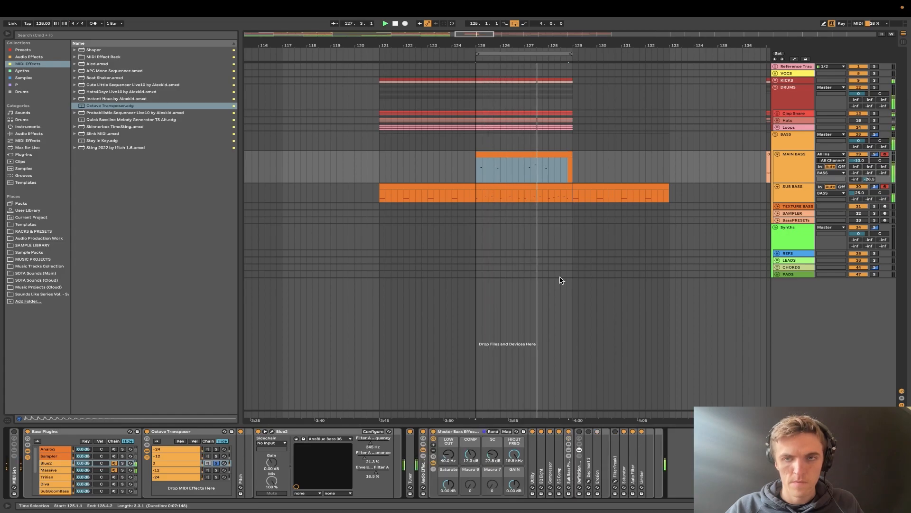
# - Restore the repeating C2 pattern in the SUB BASS part from bar 125 to 129
pyautogui.press('-')
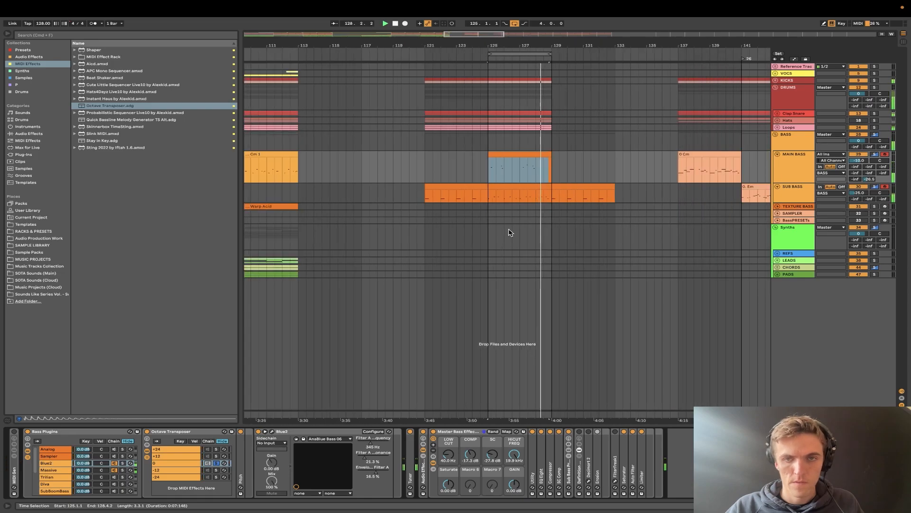
pyautogui.click(532, 187)
pyautogui.moveTo(532, 187); pyautogui.dragTo(565, 186)
pyautogui.press('super+z')
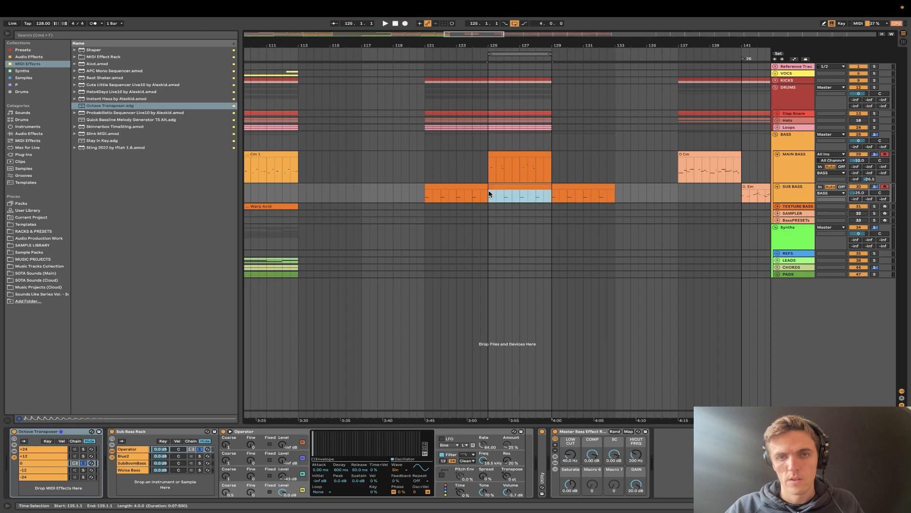
# - Play back the restored SUB BASS clip and inspect its C2 notes alongside the MAIN BASS track
pyautogui.click(510, 152)
pyautogui.doubleClick(504, 188)
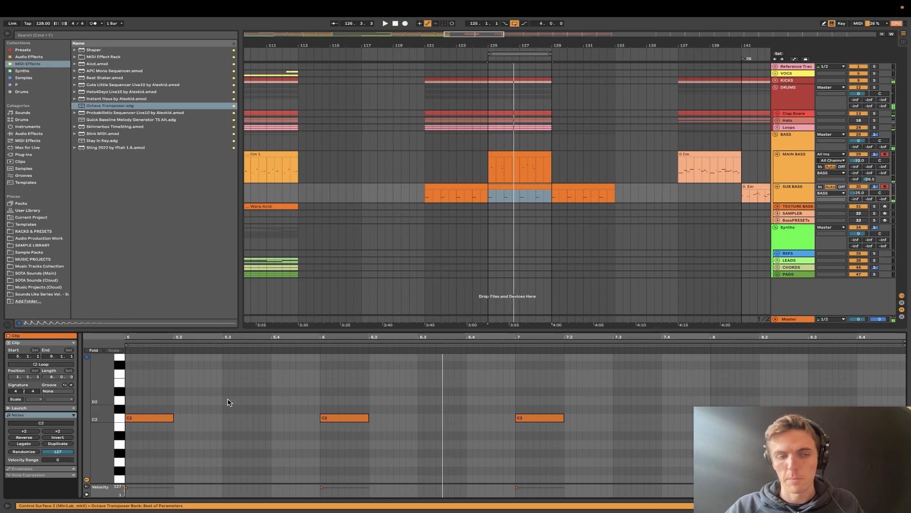
pyautogui.click(121, 418)
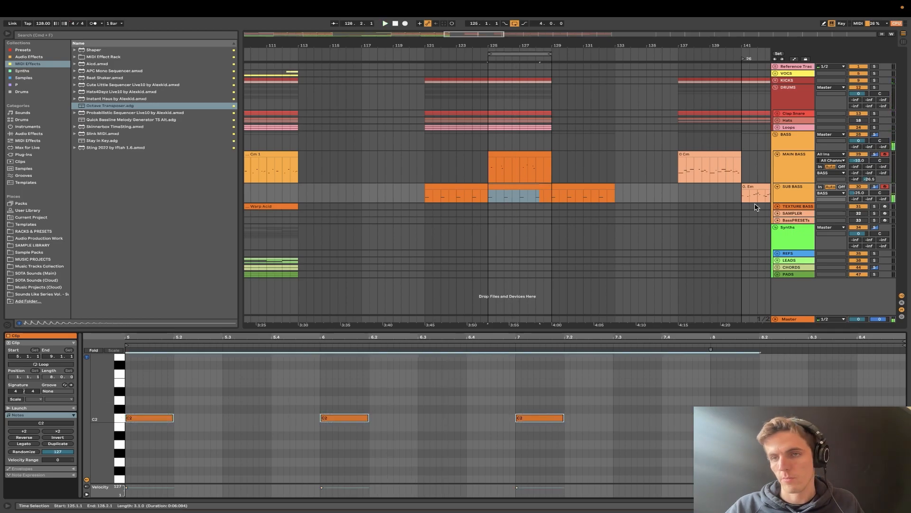
pyautogui.click(796, 199)
pyautogui.click(802, 180)
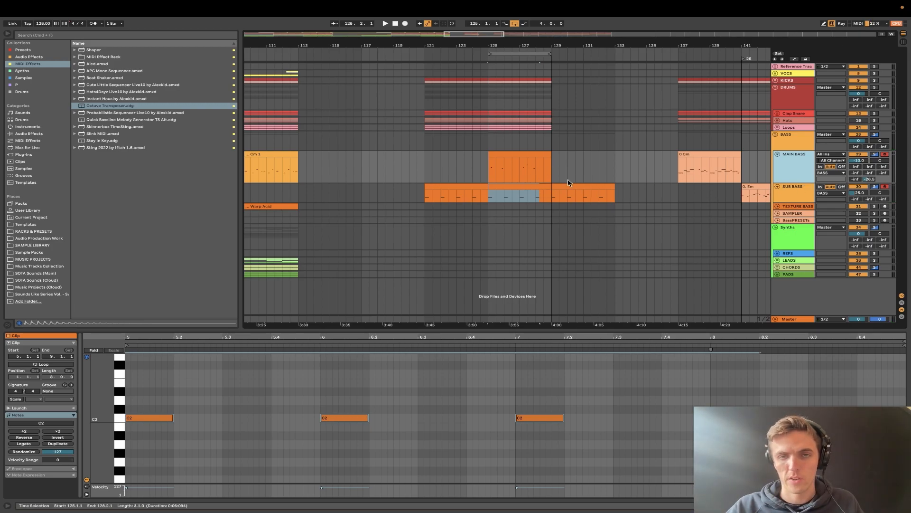
# - Compare the MAIN BASS and SUB BASS clips at bar 125 and reduce the MAIN BASS track height further
pyautogui.click(513, 153)
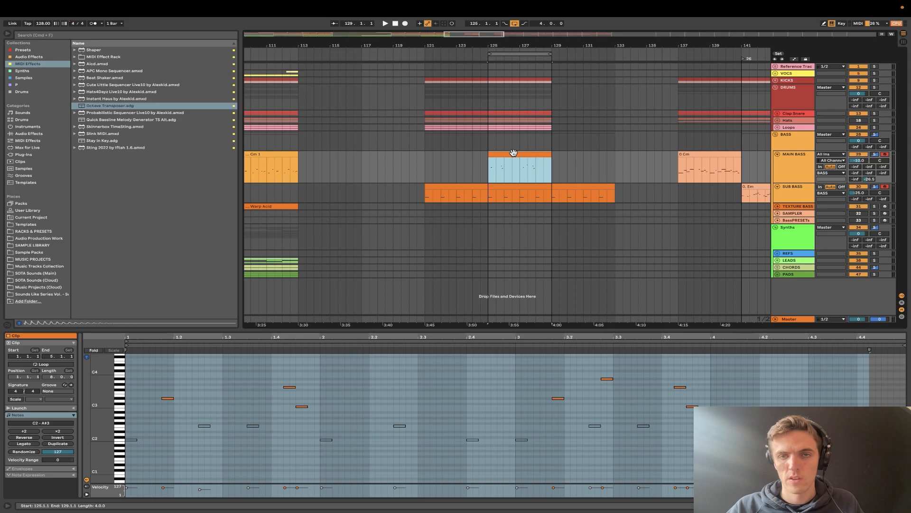
pyautogui.click(511, 187)
pyautogui.click(809, 174)
pyautogui.moveTo(791, 182); pyautogui.dragTo(791, 169)
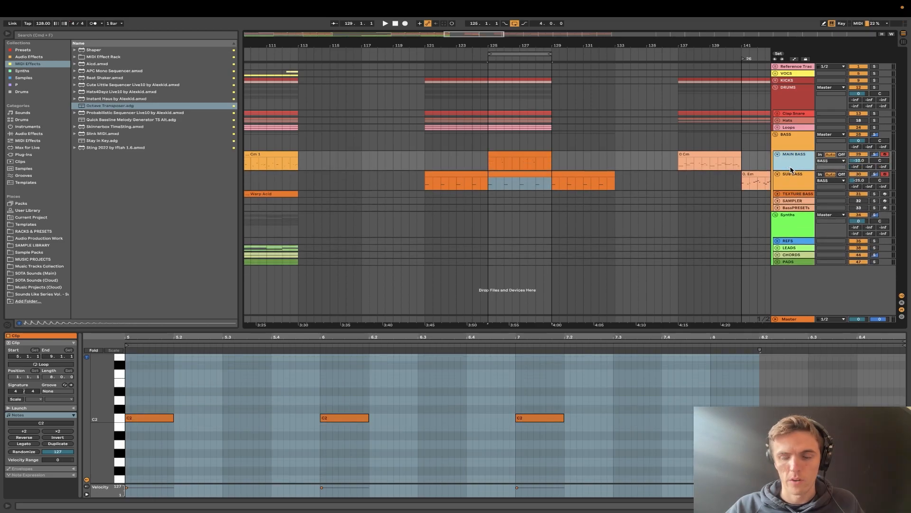
# - Reactivate all notes in the MAIN BASS clip, from C2 to A#3
pyautogui.click(516, 153)
pyautogui.click(148, 388)
pyautogui.press('super+a')
pyautogui.press('-')
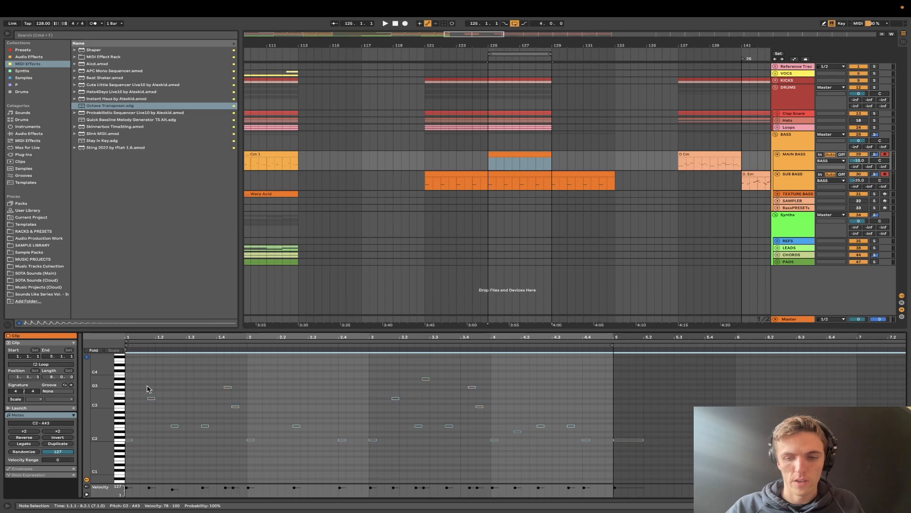
pyautogui.press('+')
pyautogui.press('+')
pyautogui.press('-')
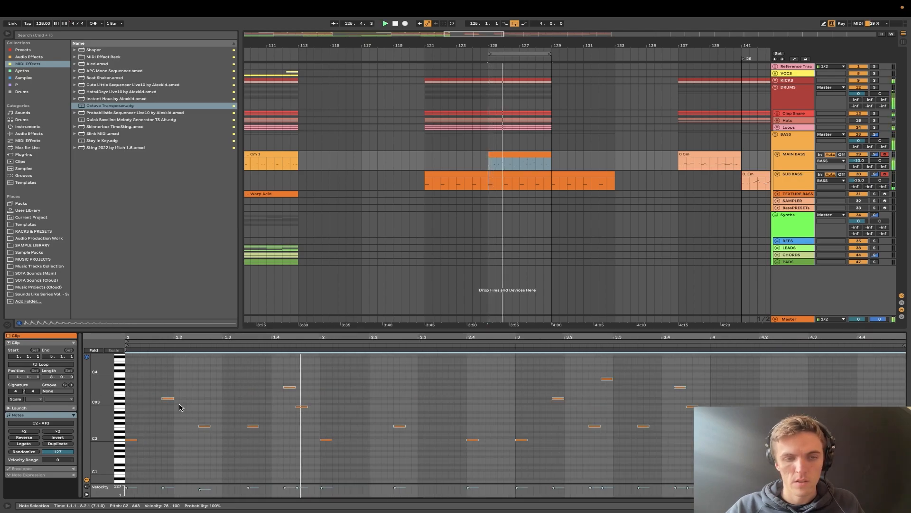
# - Copy the D#3 note in bar 1 to 1.2.2, transpose the copy down to D#1 and play it back
pyautogui.press('space')
pyautogui.moveTo(157, 384); pyautogui.dragTo(177, 404)
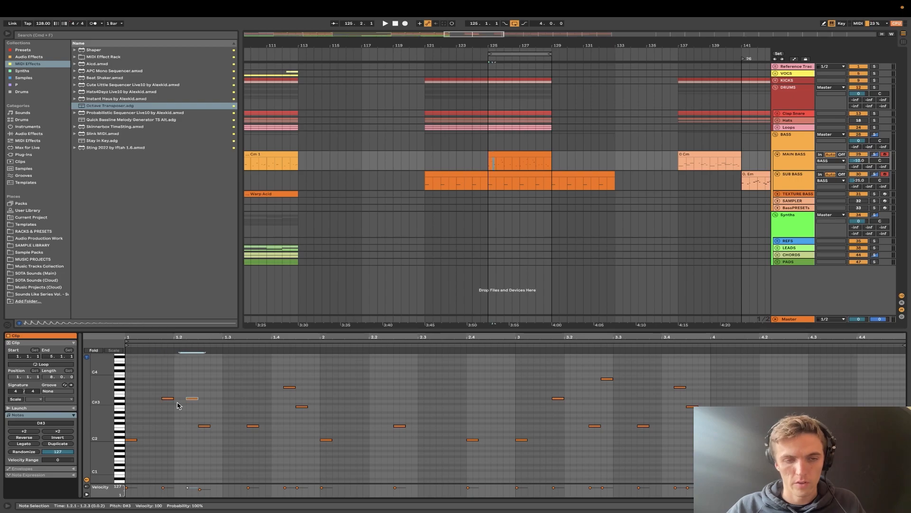
pyautogui.press('space')
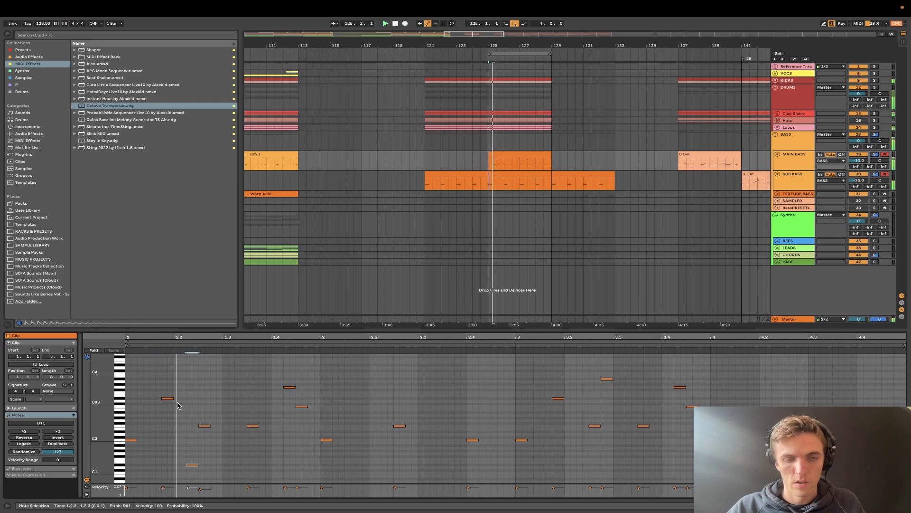
pyautogui.press('space')
pyautogui.press('space')
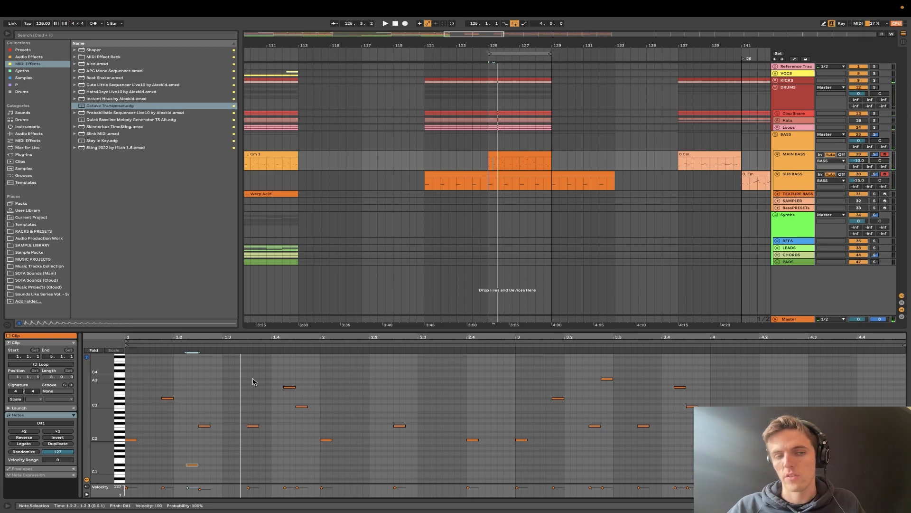
# - Add an F3 note at 2.3.1 and deactivate the G3 and C3 notes near the end of bar 1
pyautogui.click(399, 425)
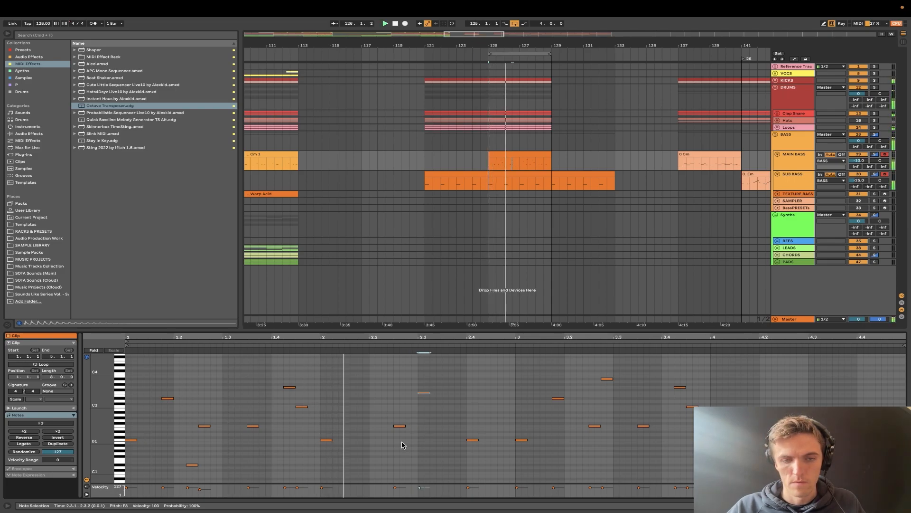
pyautogui.press('space')
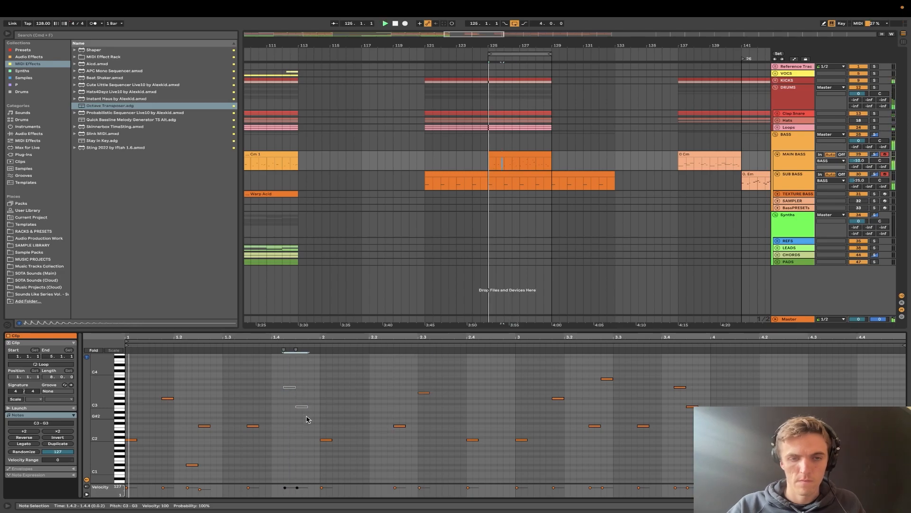
# - Add a C2 note at 1.4.3 in the MAIN BASS clip and play the loop to check it
pyautogui.moveTo(186, 458); pyautogui.dragTo(197, 474)
pyautogui.press('space')
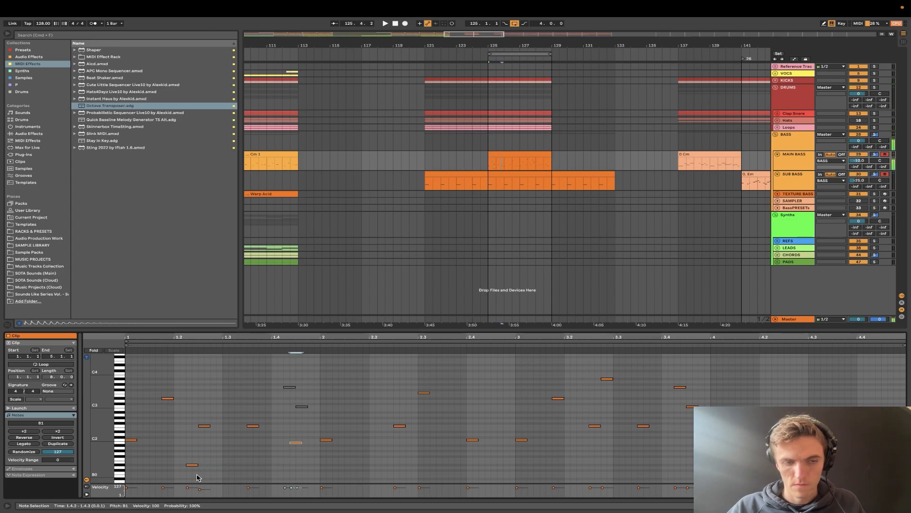
pyautogui.press('space')
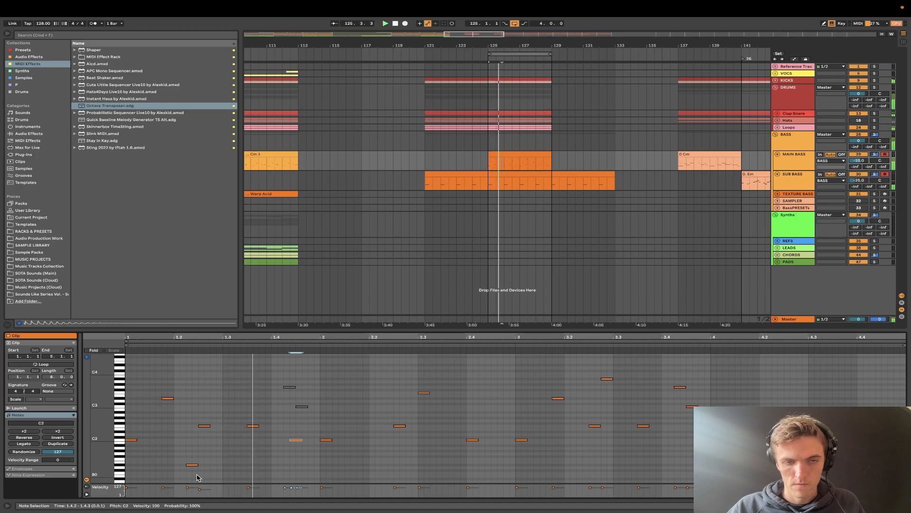
pyautogui.press('space')
pyautogui.press('space')
pyautogui.press('Right')
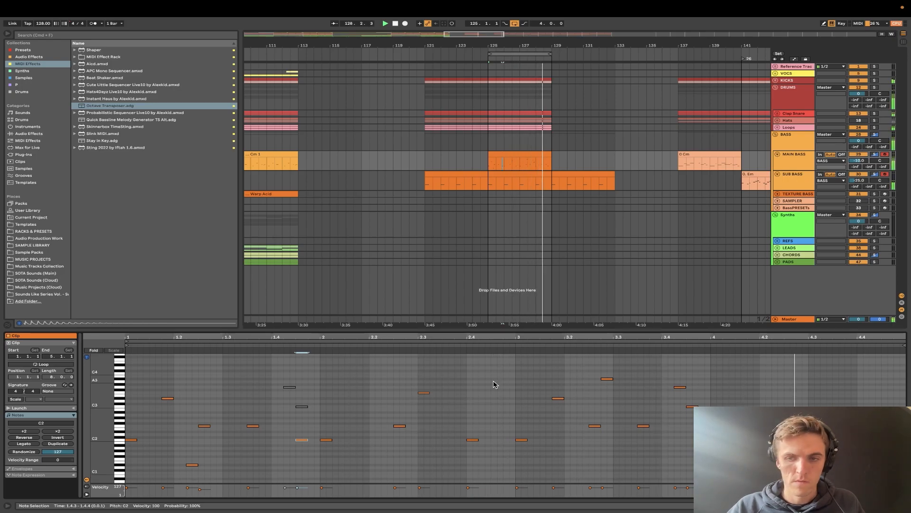
# - Stop playback and lower the velocity of the C2 note at 1.4.3 to 54
pyautogui.press('space')
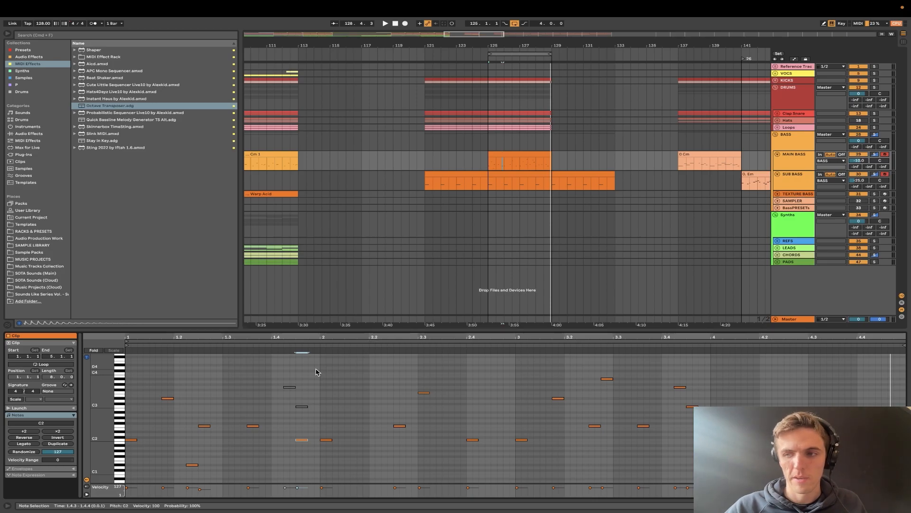
pyautogui.click(300, 486)
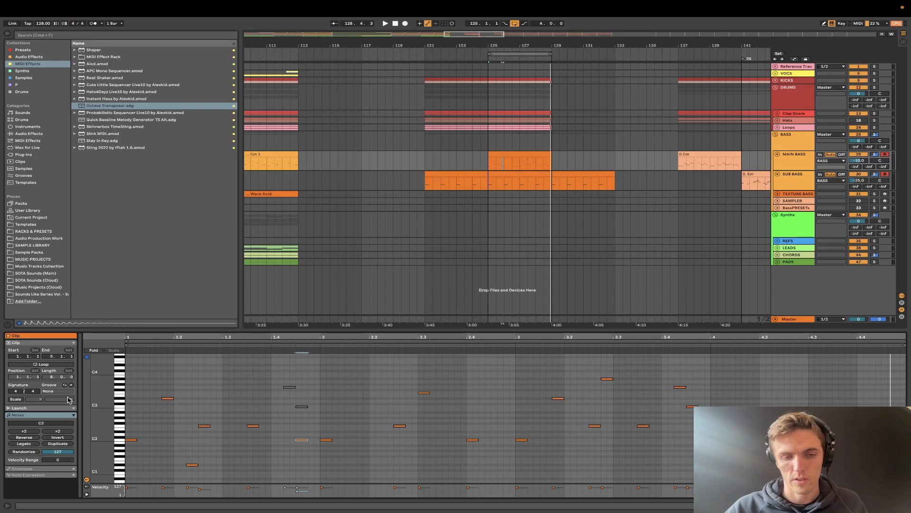
pyautogui.scroll(2, 185, 435)
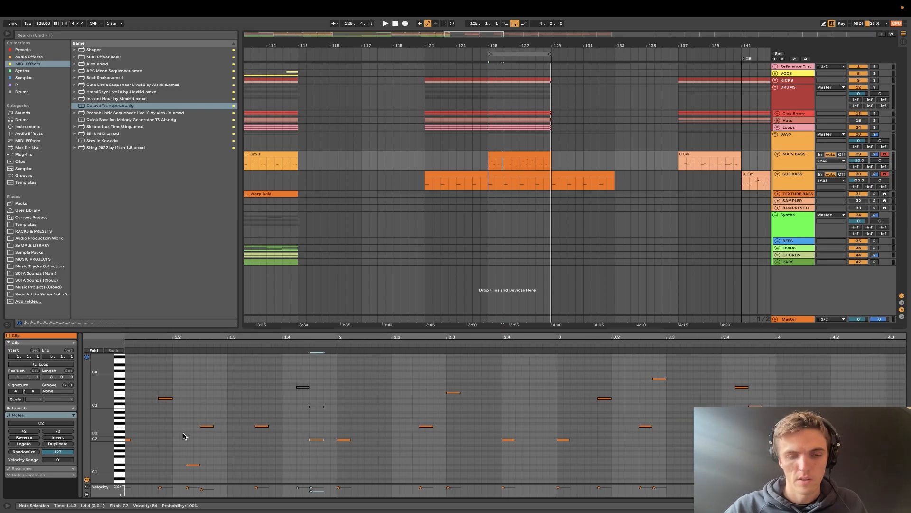
pyautogui.hscroll(-1, 185, 436)
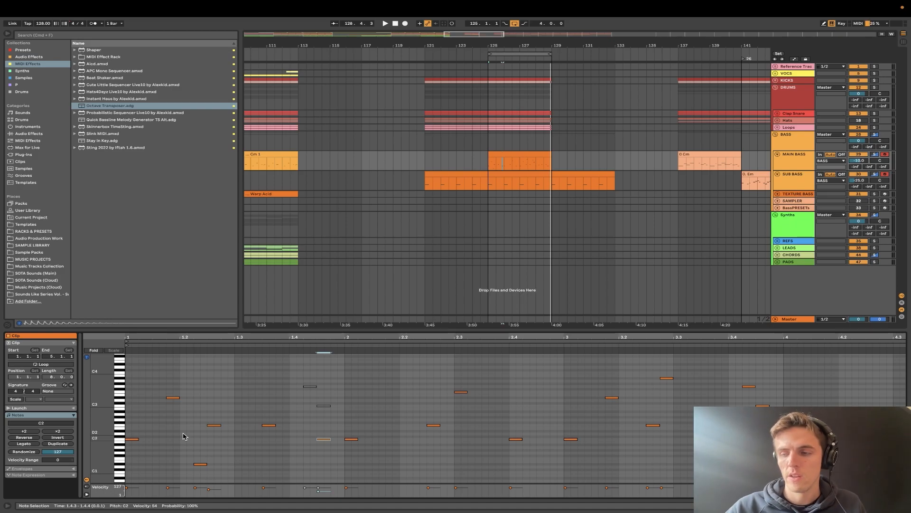
# - Delete the MAIN BASS clip between bars 125 and 129
pyautogui.click(489, 205)
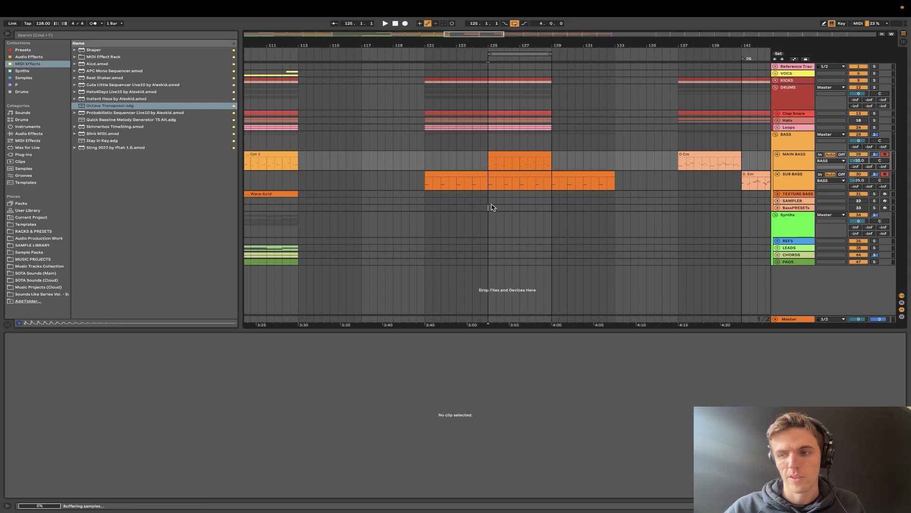
pyautogui.press('+')
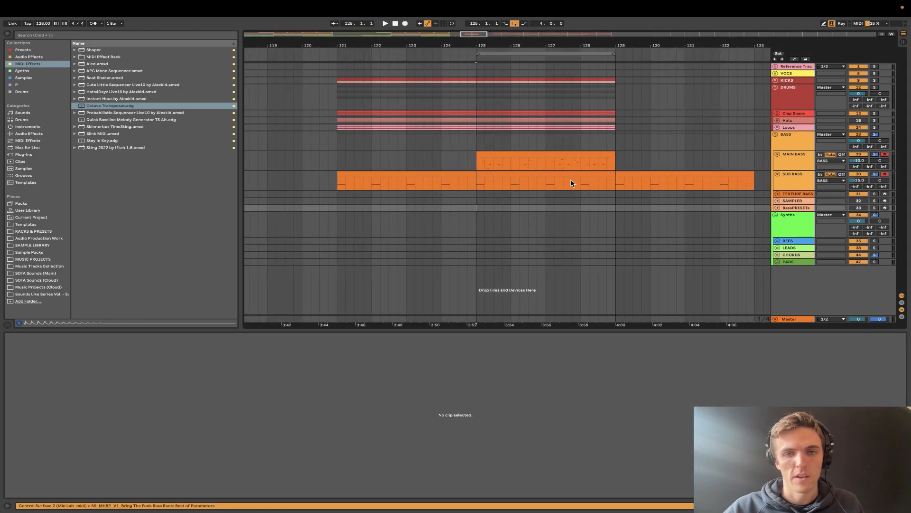
pyautogui.click(564, 153)
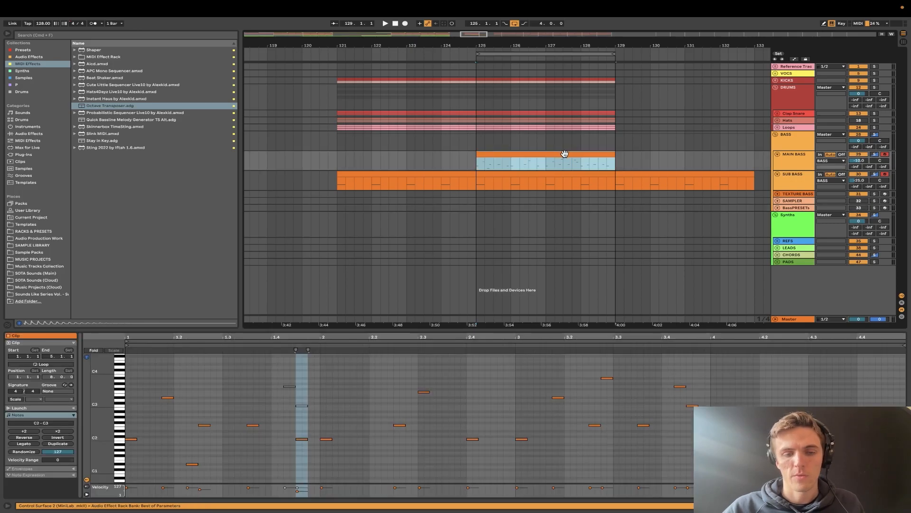
pyautogui.press('Delete')
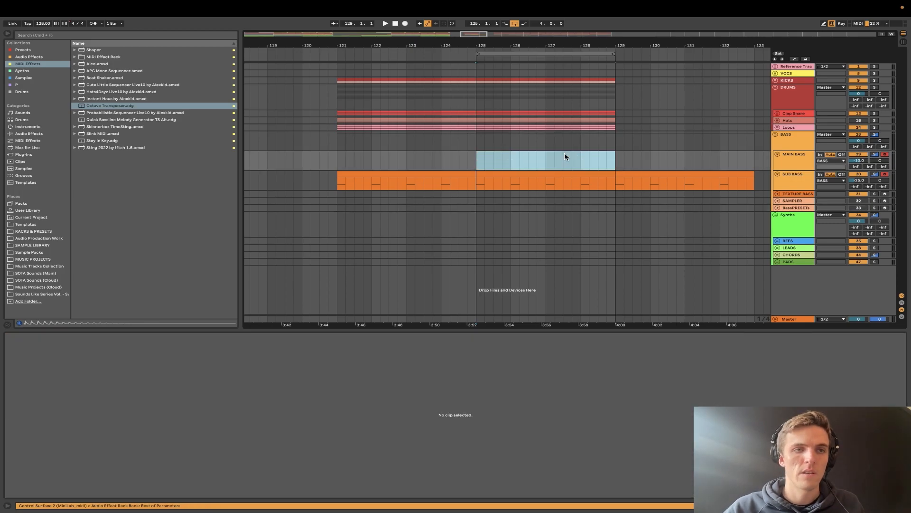
# - Set the project tempo to 90 BPM and fold the SUB BASS track
pyautogui.click(44, 23)
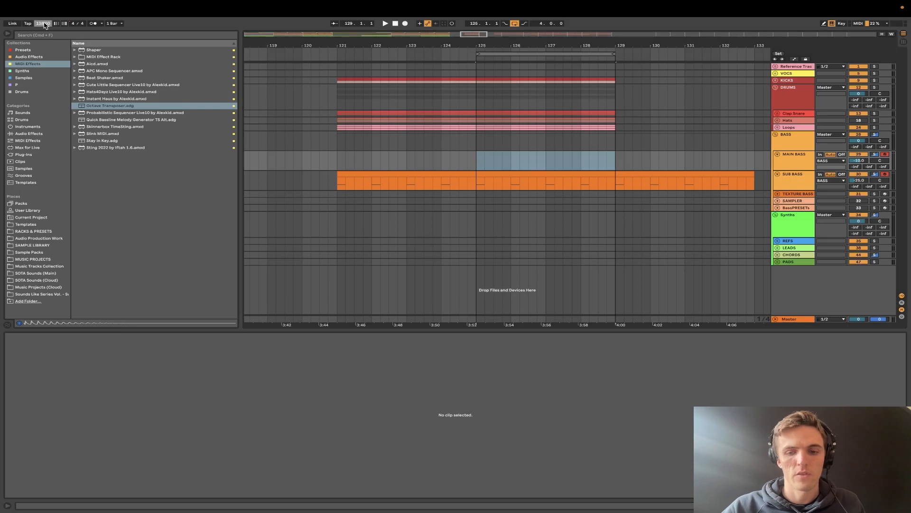
pyautogui.write('90')
pyautogui.press('Return')
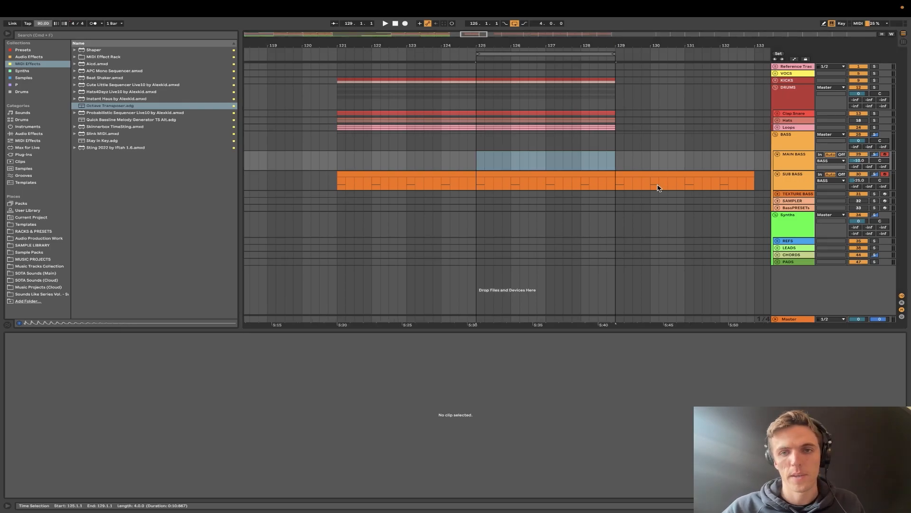
pyautogui.scroll(3, 655, 189)
pyautogui.click(780, 179)
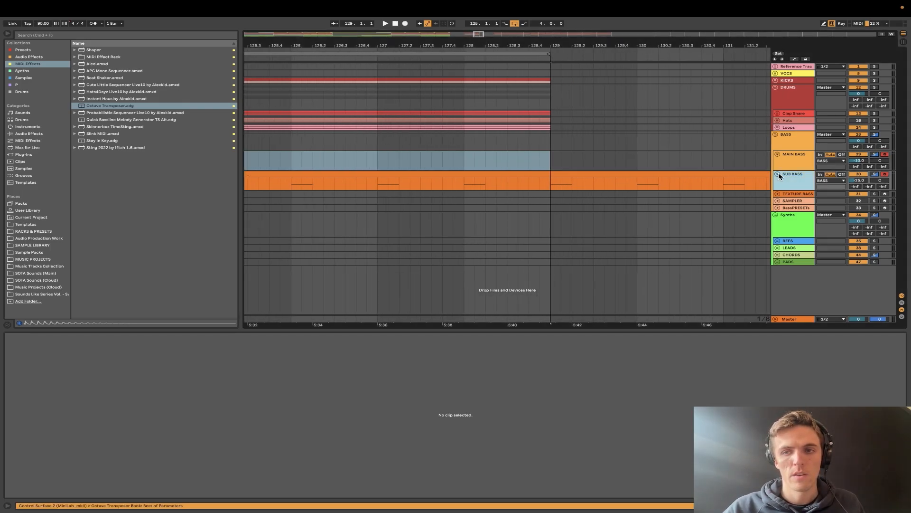
pyautogui.click(779, 175)
pyautogui.scroll(-3, 496, 183)
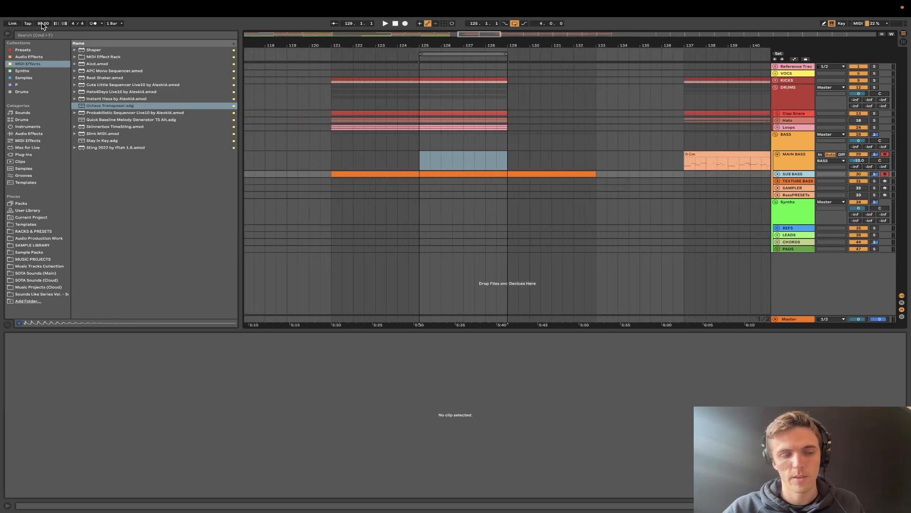
# - Play the loop from bar 125 and set the project tempo to 80 BPM
pyautogui.press('space')
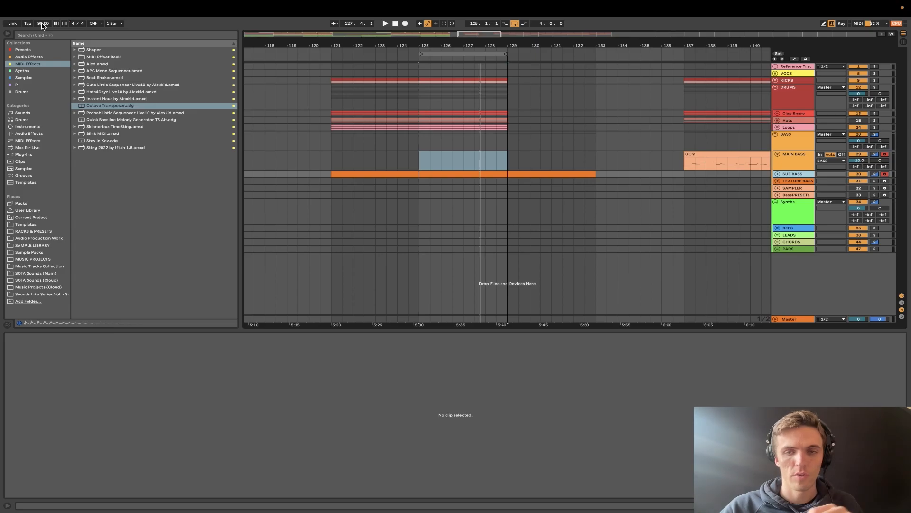
pyautogui.click(420, 164)
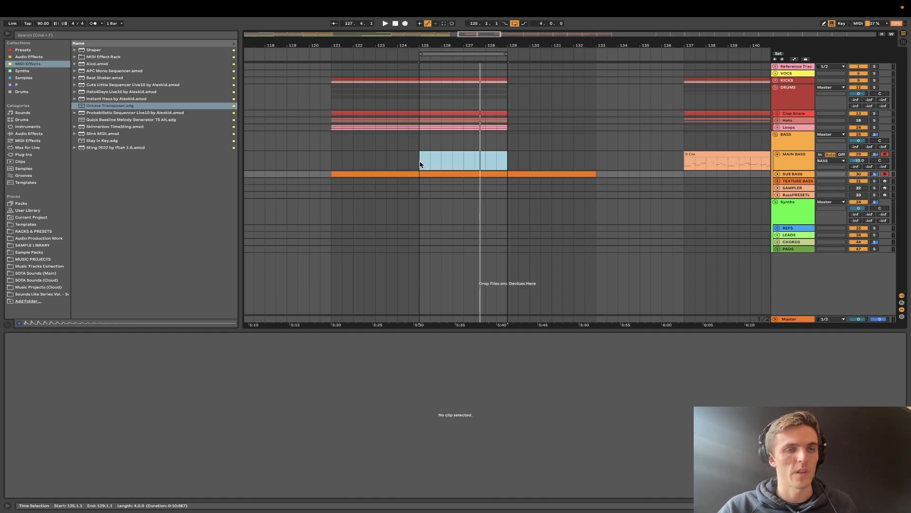
pyautogui.moveTo(40, 4)
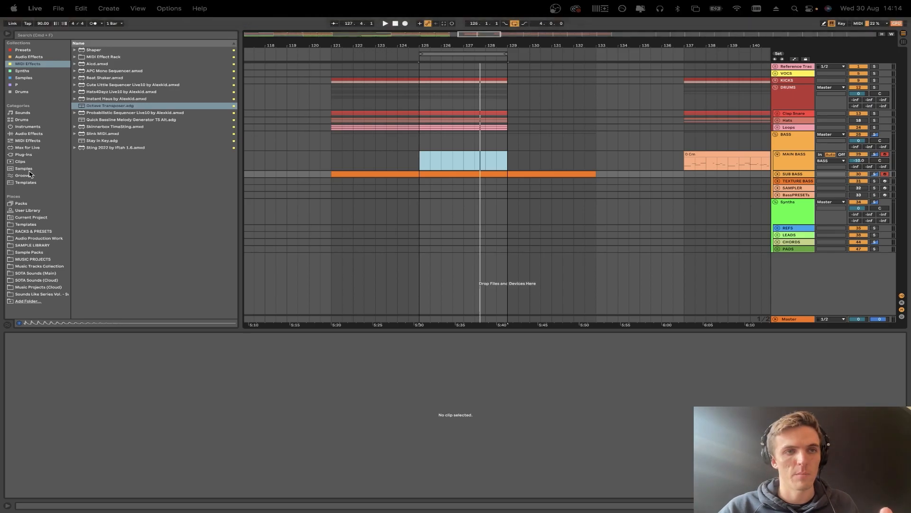
pyautogui.click(42, 24)
pyautogui.write('80')
pyautogui.press('Return')
# - Record a new MIDI bassline on the MAIN BASS track from bar 125 and trim the clip to two bars
pyautogui.press('space')
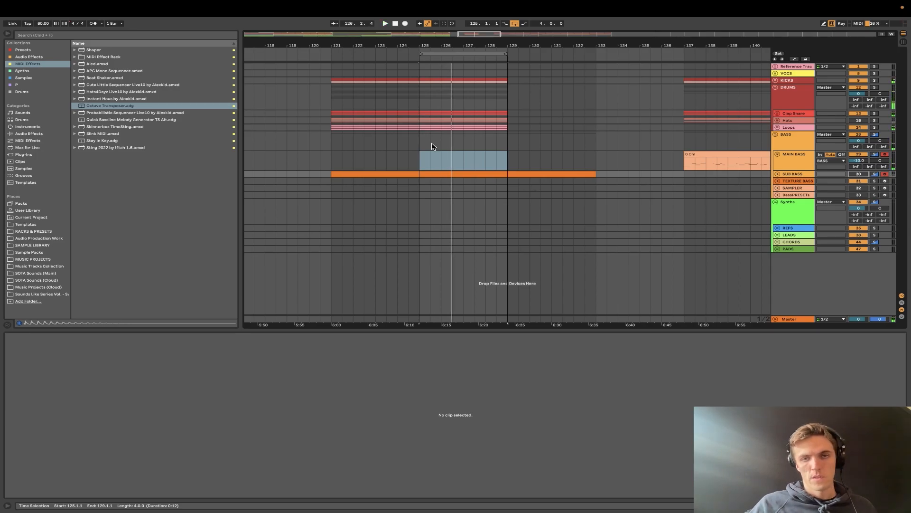
pyautogui.press('space')
pyautogui.click(418, 161)
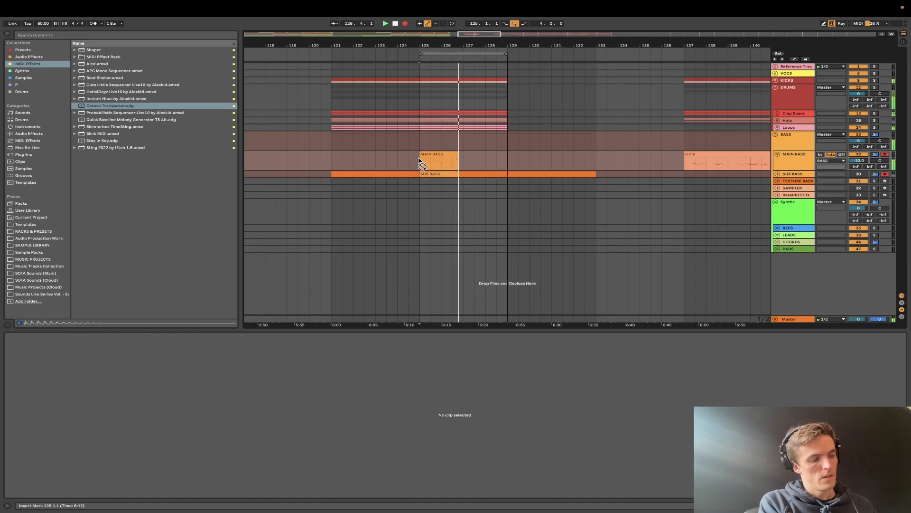
pyautogui.click(422, 159)
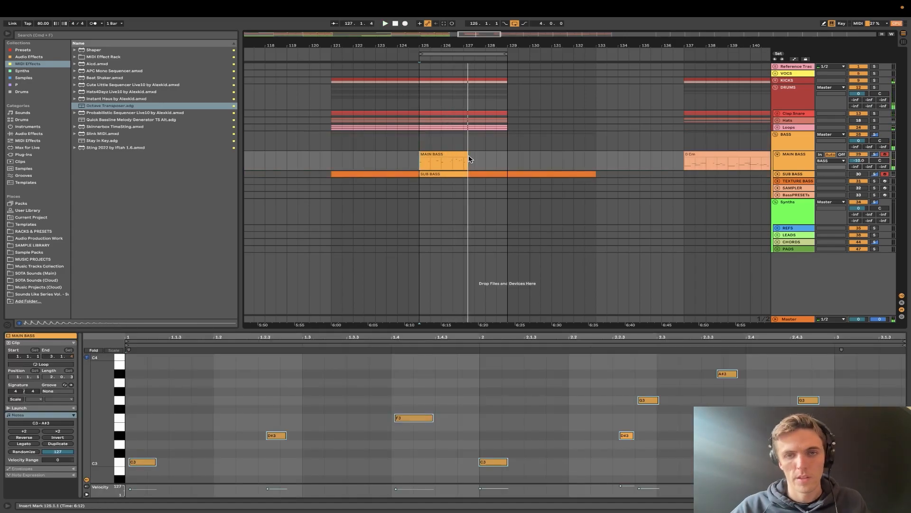
pyautogui.moveTo(465, 155); pyautogui.dragTo(462, 155)
pyautogui.press('space')
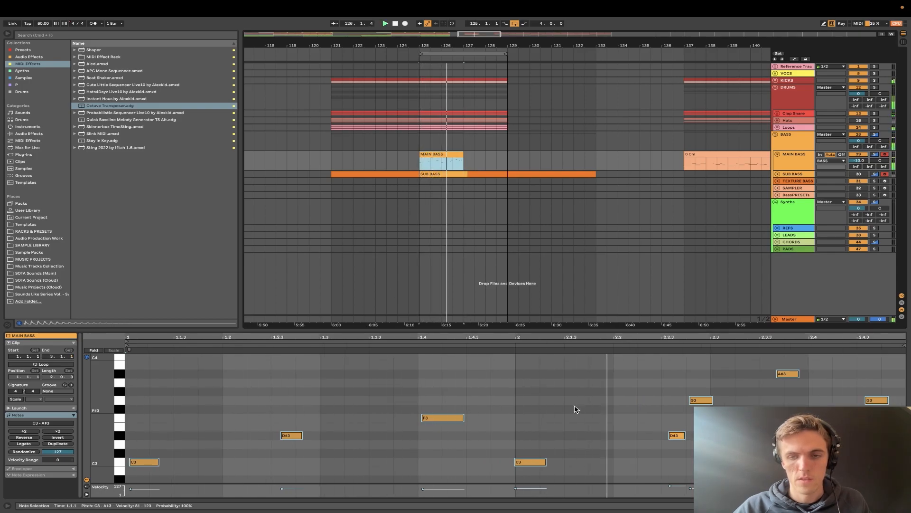
# - Rework the recorded phrase in bar 2 of the clip, placing A#3 near 2.2.4 and G3 near 2.4.2
pyautogui.press('space')
pyautogui.moveTo(654, 412); pyautogui.dragTo(692, 481)
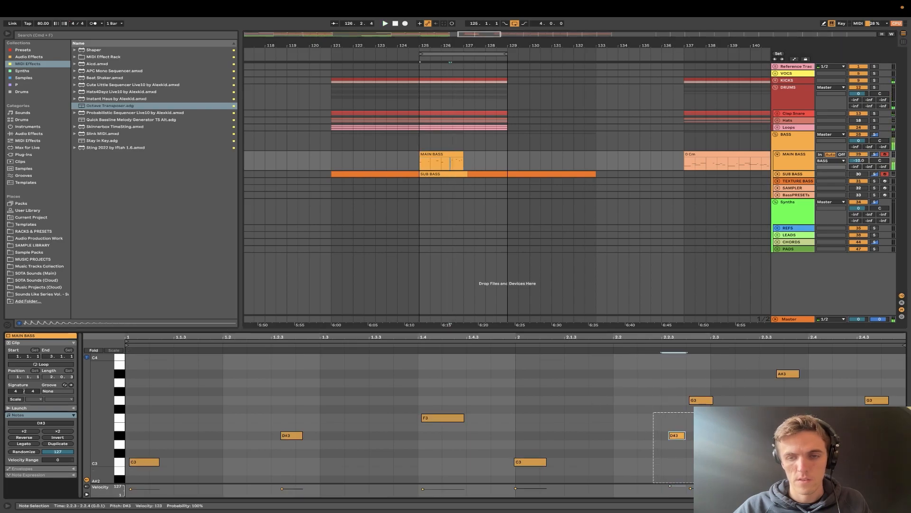
pyautogui.moveTo(696, 400); pyautogui.dragTo(697, 374)
pyautogui.moveTo(777, 402); pyautogui.dragTo(790, 379)
pyautogui.press('Down')
pyautogui.press('Down')
pyautogui.moveTo(816, 406); pyautogui.dragTo(832, 435)
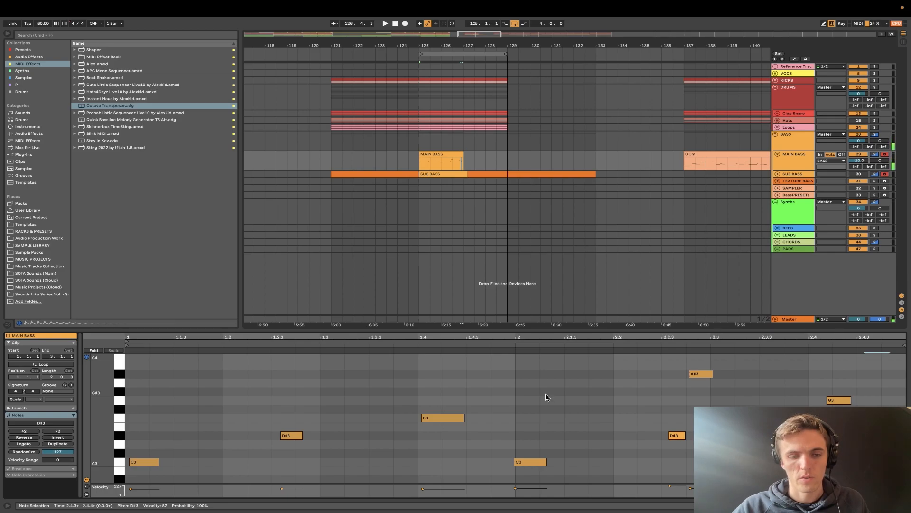
# - Quantize all notes in the MAIN BASS clip and play the result back
pyautogui.press('space')
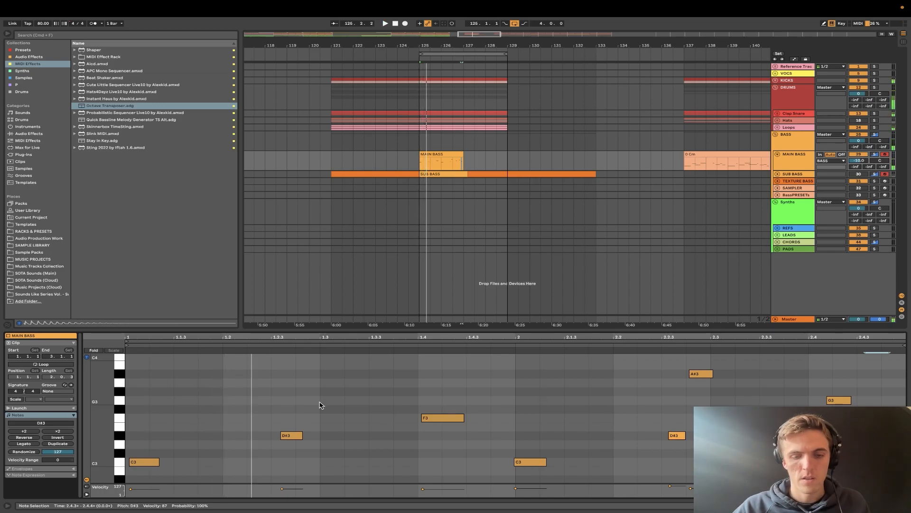
pyautogui.press('super+a')
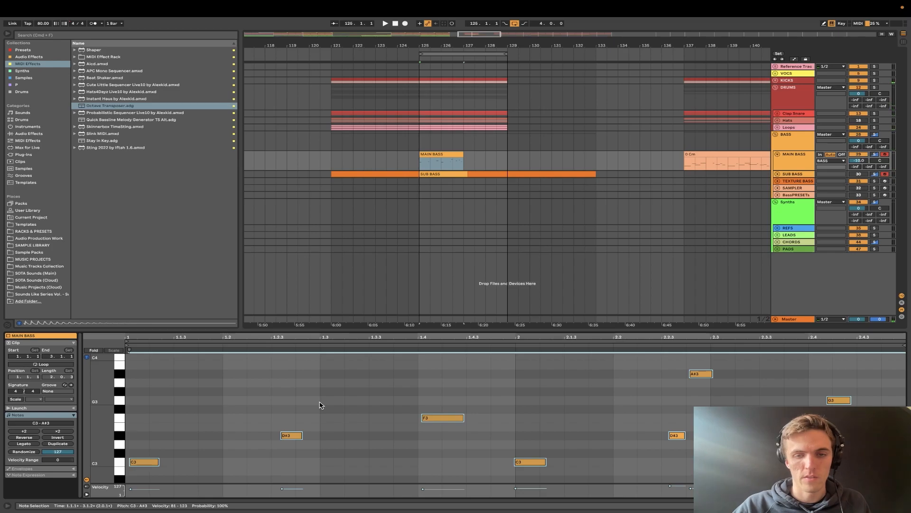
pyautogui.press('super+u')
pyautogui.press('space')
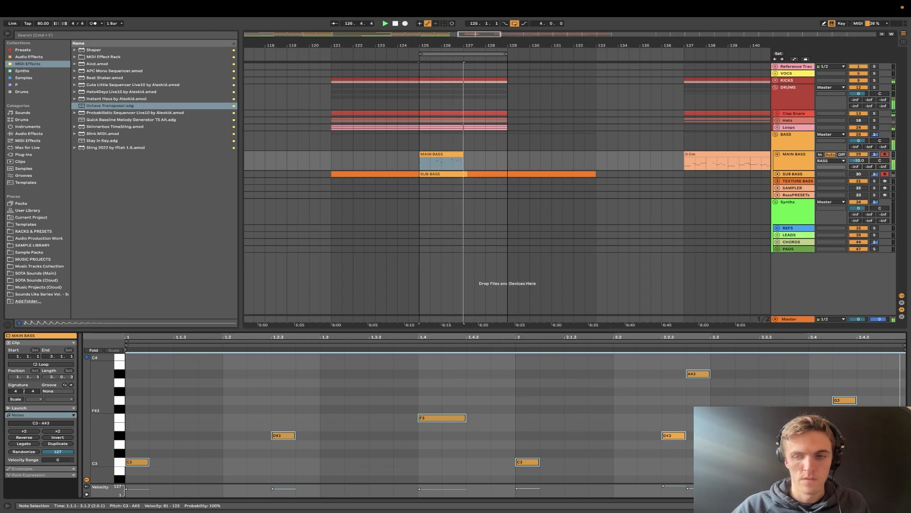
# - Place an A3 note at 2.3.1 and a D#3 note at 2.3.3 in the MAIN BASS clip and play it
pyautogui.press('space')
pyautogui.click(782, 393)
pyautogui.moveTo(685, 395); pyautogui.dragTo(697, 361)
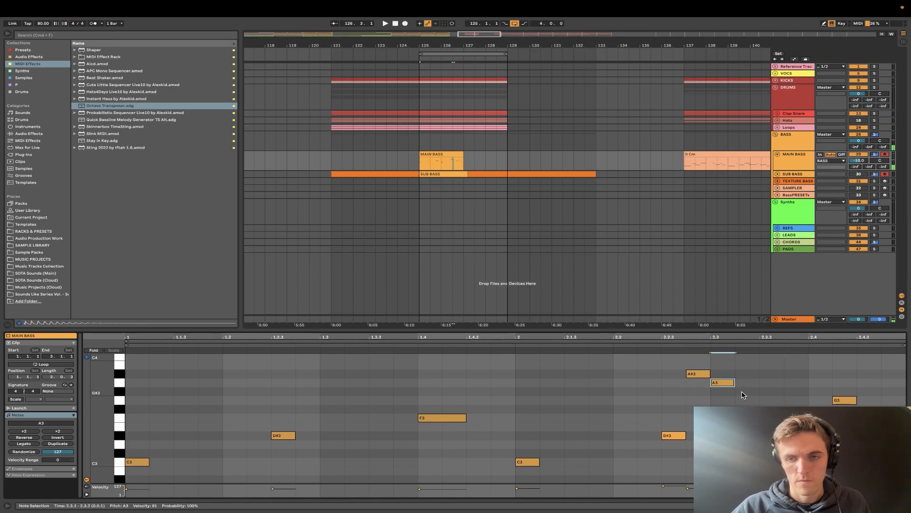
pyautogui.moveTo(766, 394); pyautogui.dragTo(814, 418)
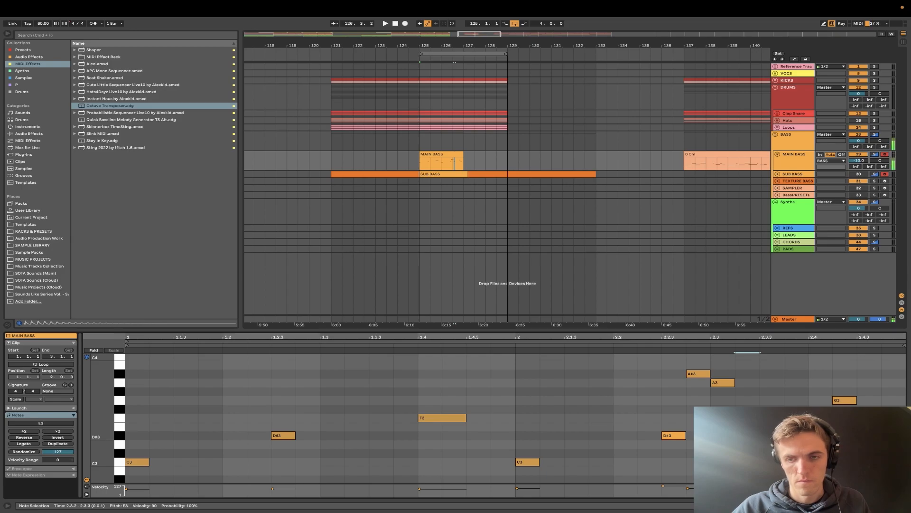
pyautogui.press('space')
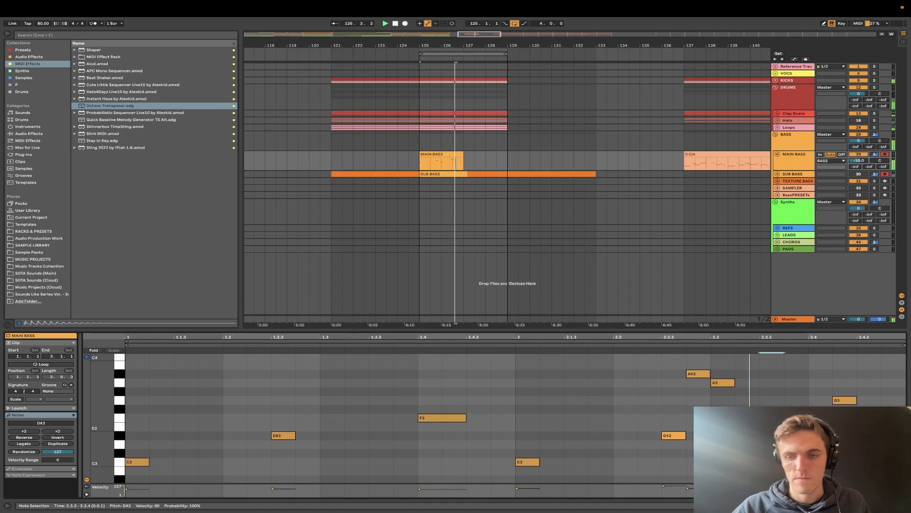
# - Move the A3 note to 2.3.2, add an F3 note at 2.4.1 and play the clip
pyautogui.moveTo(723, 389); pyautogui.dragTo(749, 389)
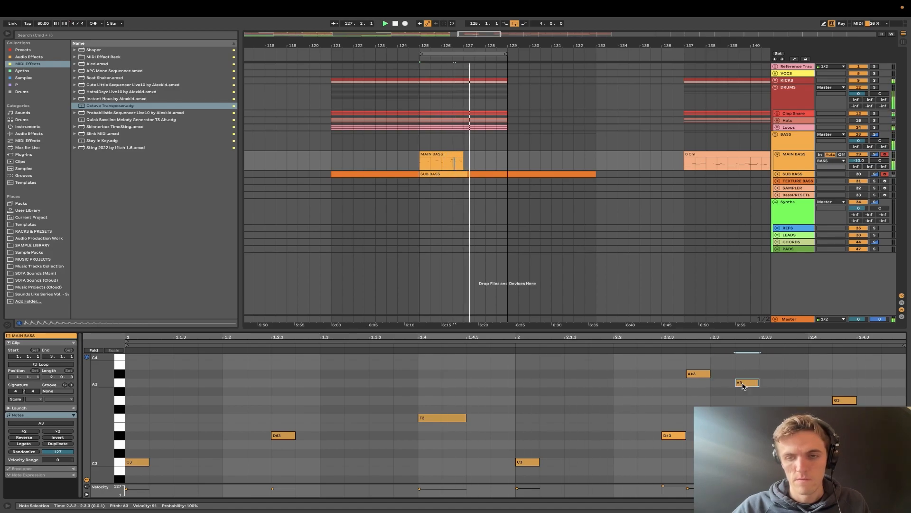
pyautogui.click(620, 345)
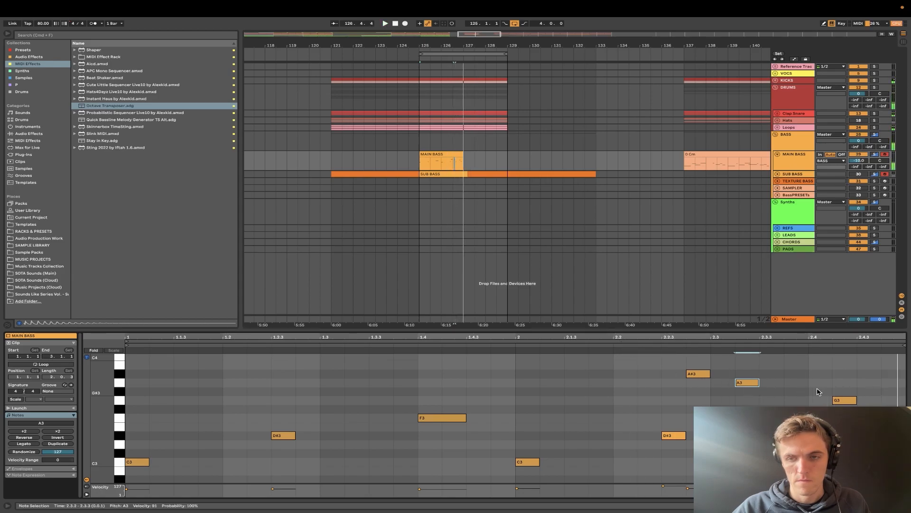
pyautogui.doubleClick(821, 408)
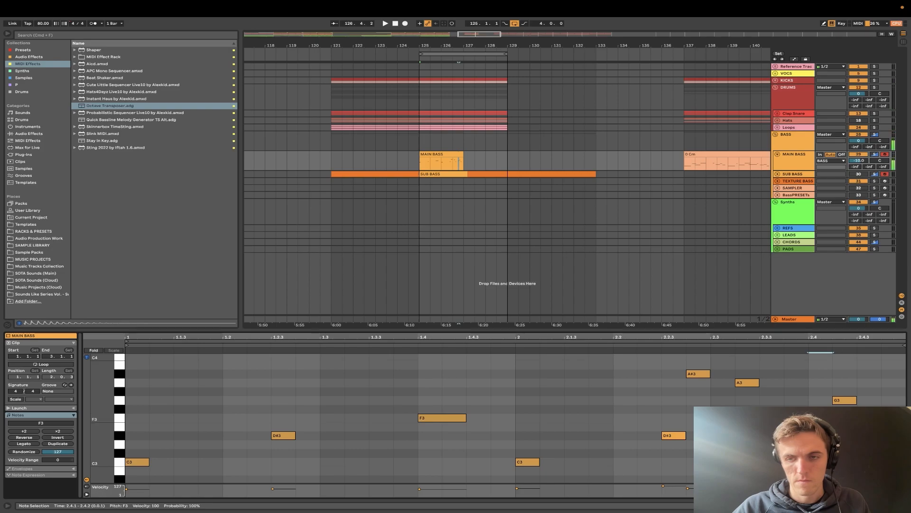
pyautogui.press('super+a')
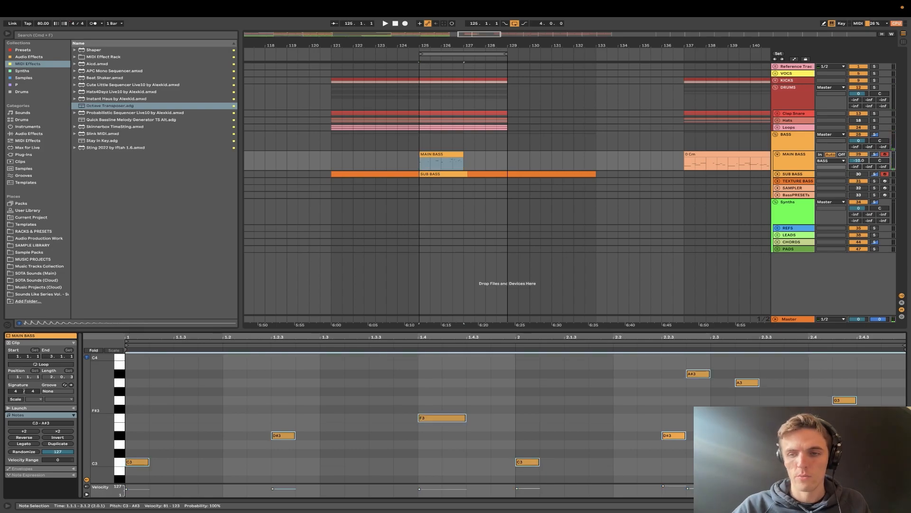
pyautogui.press('space')
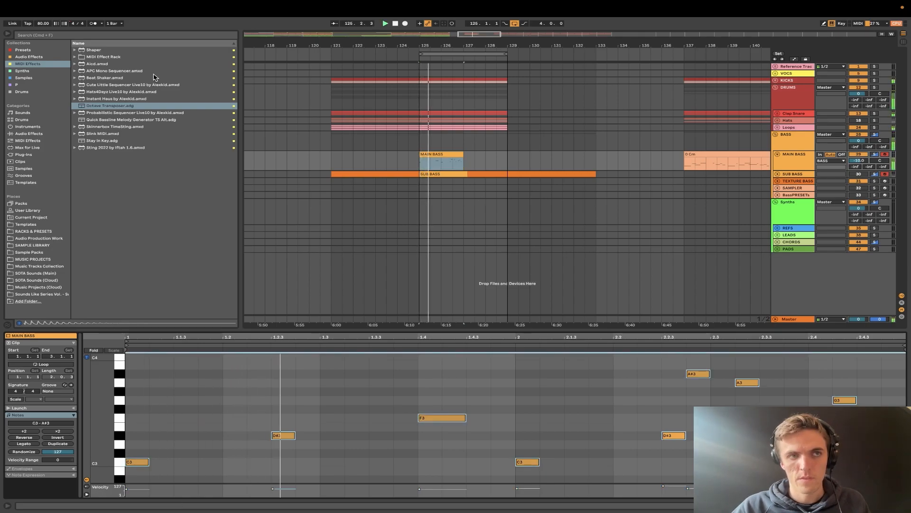
# - Set the project tempo to 127 BPM and play the bassline
pyautogui.click(42, 25)
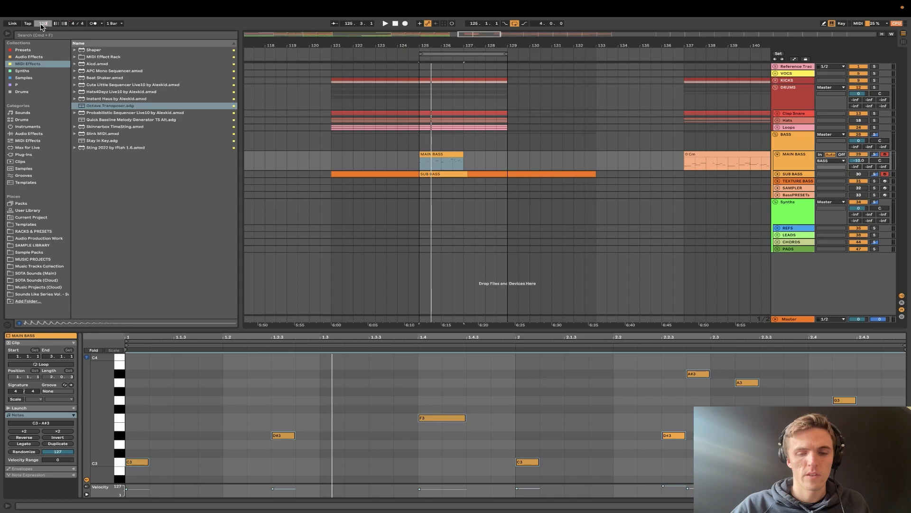
pyautogui.press('Return')
pyautogui.press('space')
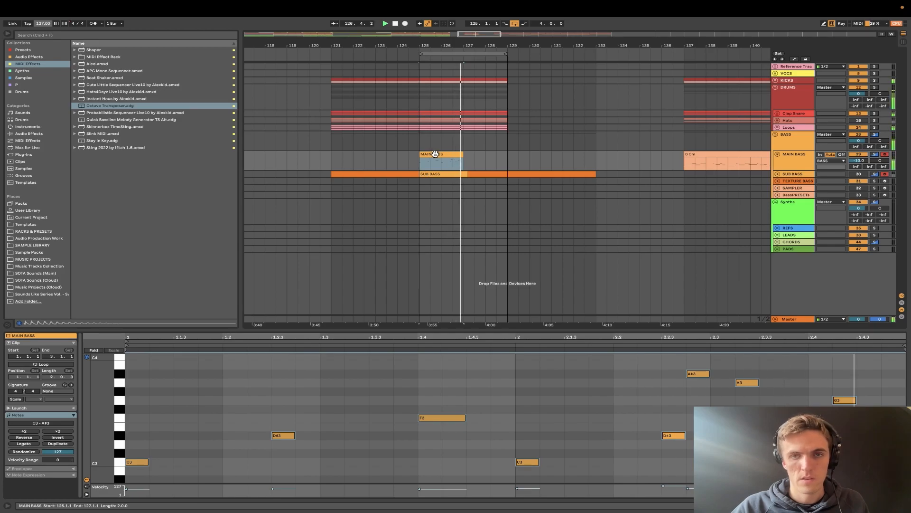
# - Transpose all notes in the MAIN BASS clip down one octave and play the loop
pyautogui.press('space')
pyautogui.click(802, 400)
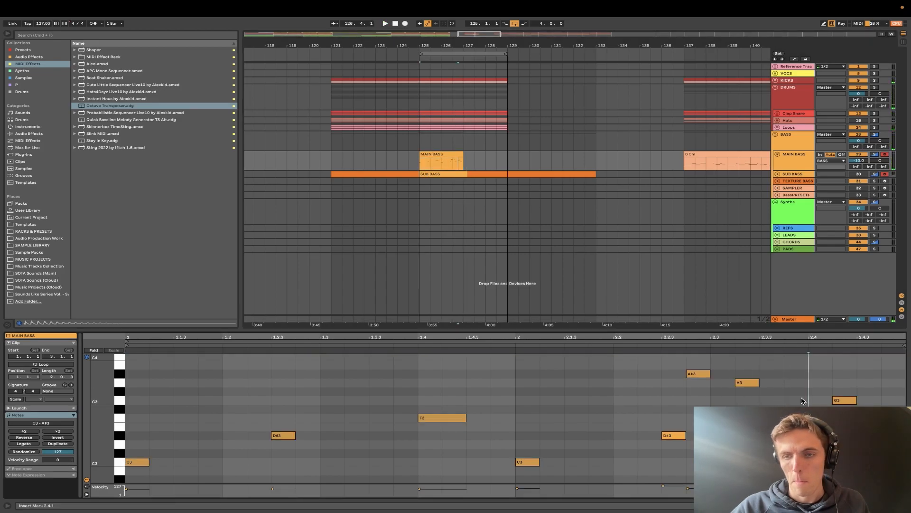
pyautogui.doubleClick(815, 418)
pyautogui.press('super+a')
pyautogui.hotkey('shift', 'Down')
pyautogui.press('space')
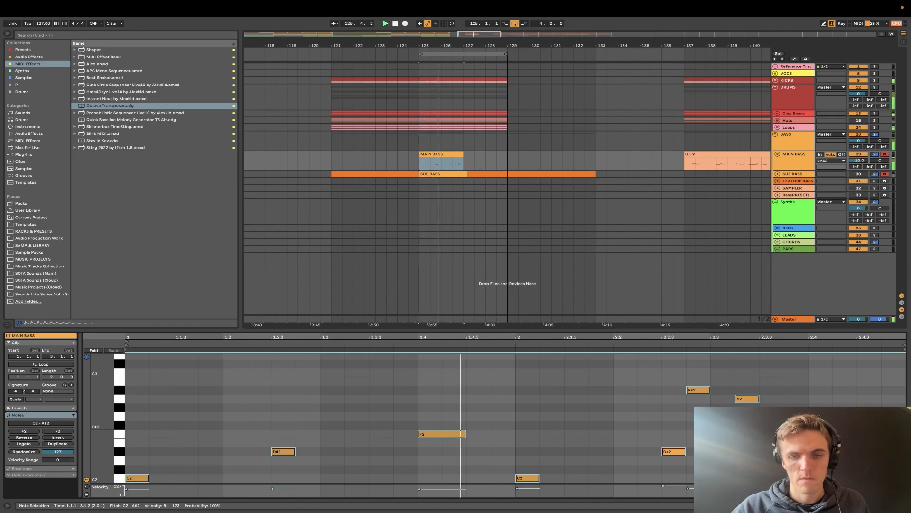
# - Duplicate the two-bar MAIN BASS clip and consolidate both copies into one four-bar clip
pyautogui.press('super+d')
pyautogui.keyDown('shift'); pyautogui.click(440, 154); pyautogui.keyUp('shift')
pyautogui.press('super+j')
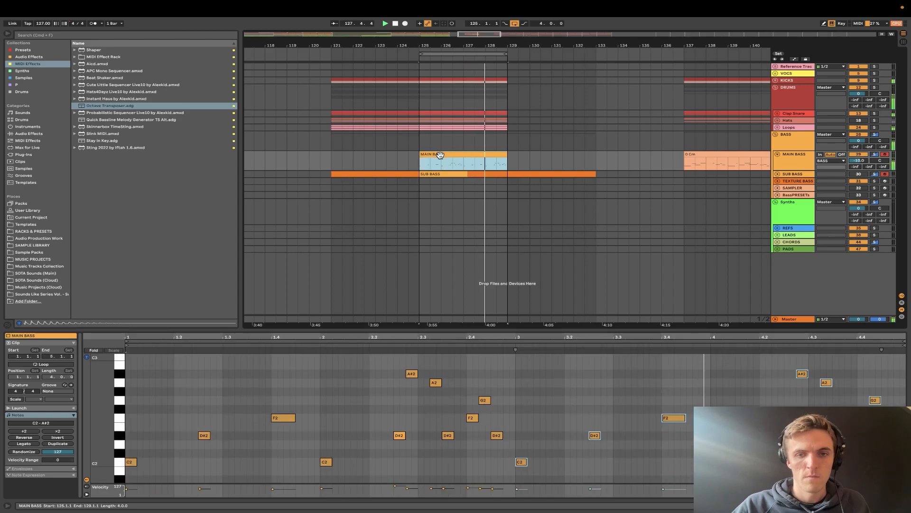
# - Shorten the F2 and G2 notes near the end of bar 2 and set the velocity of the G2 note at 4.4.2 to 72
pyautogui.doubleClick(470, 418)
pyautogui.click(481, 400)
pyautogui.moveTo(480, 400); pyautogui.dragTo(486, 400)
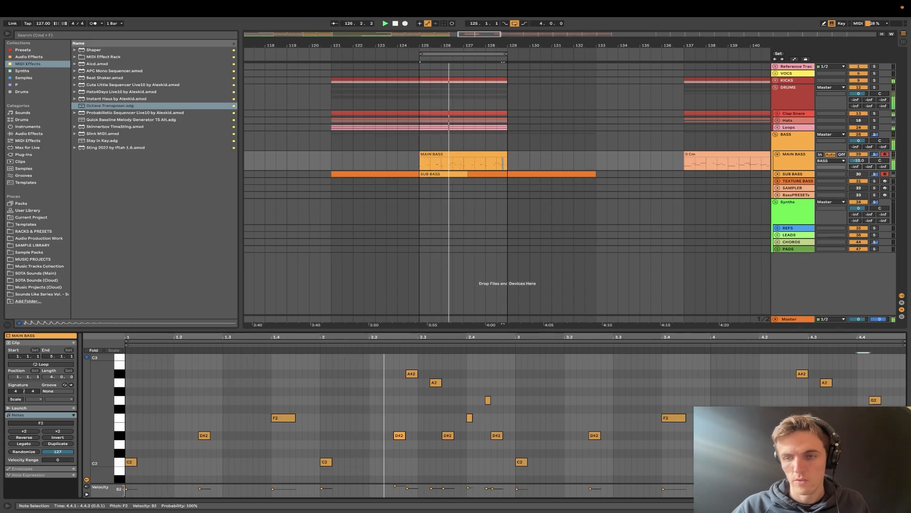
pyautogui.click(875, 401)
pyautogui.moveTo(875, 400); pyautogui.dragTo(875, 402)
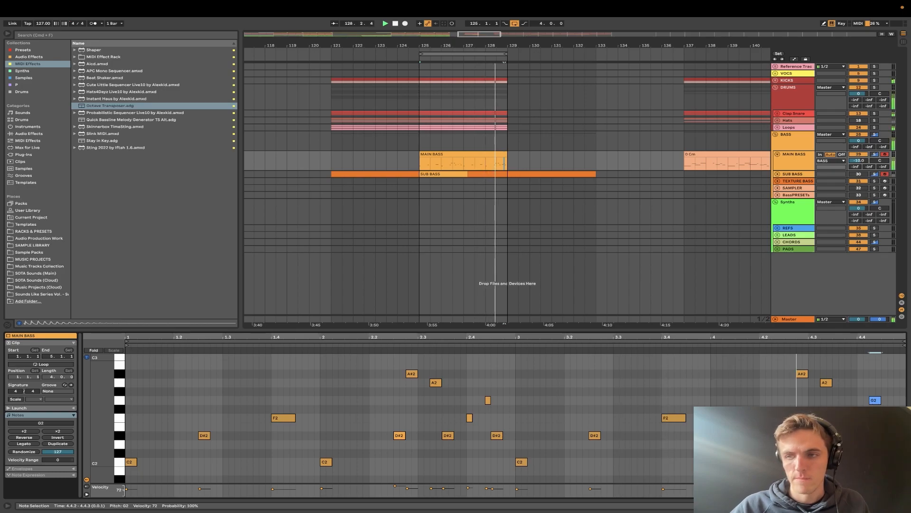
# - Show the MAIN BASS track's devices and delete its four-bar clip starting at bar 125
pyautogui.click(701, 388)
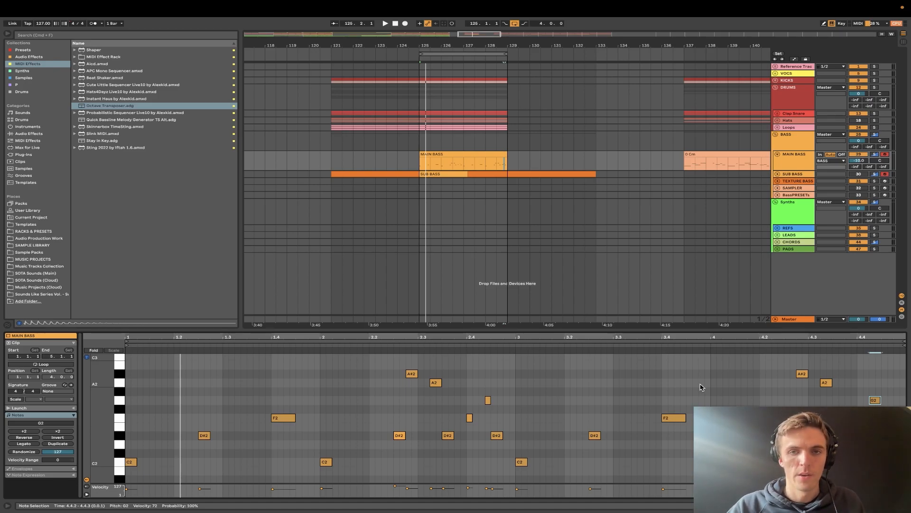
pyautogui.click(441, 153)
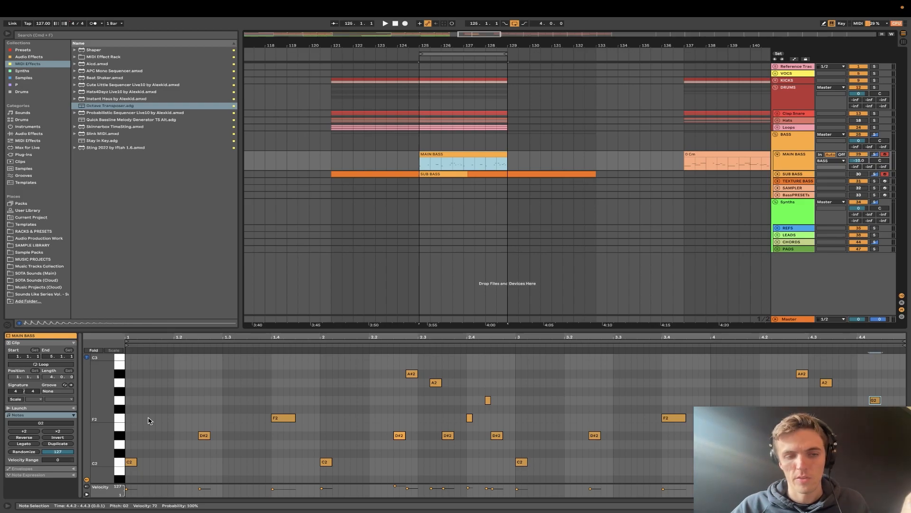
pyautogui.moveTo(101, 435)
pyautogui.mouseDown()
pyautogui.moveTo(102, 403)
pyautogui.moveTo(101, 427)
pyautogui.moveTo(85, 427)
pyautogui.mouseUp()
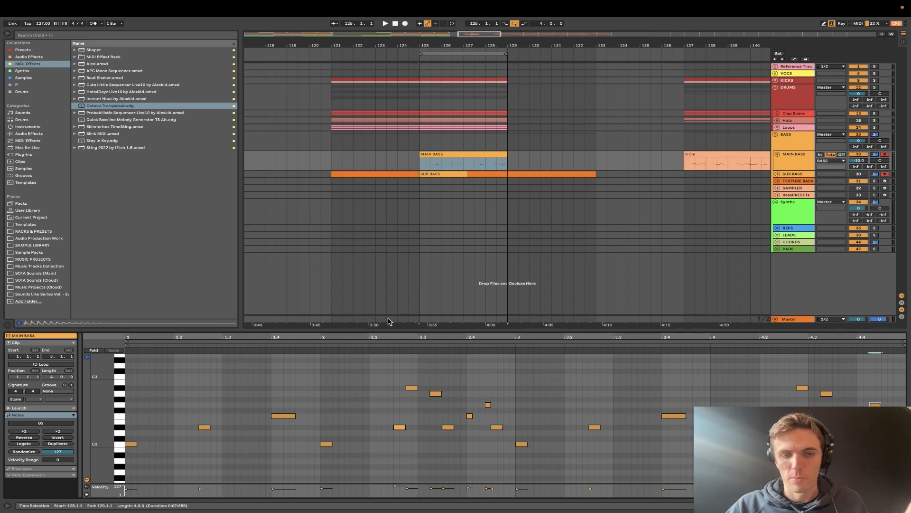
pyautogui.click(796, 155)
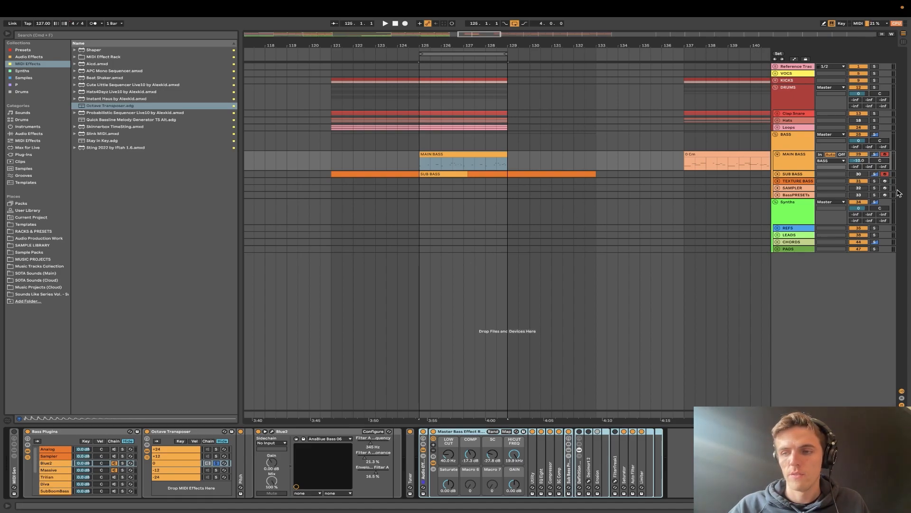
pyautogui.click(787, 163)
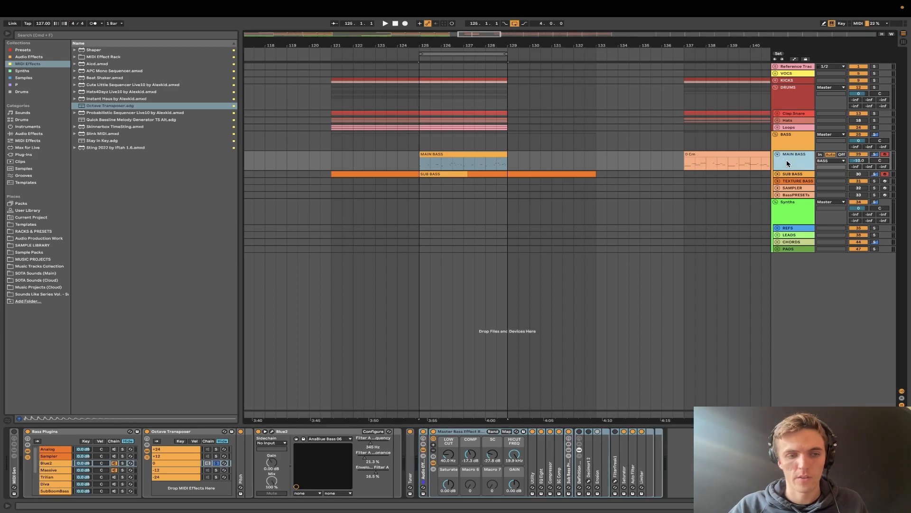
pyautogui.click(453, 156)
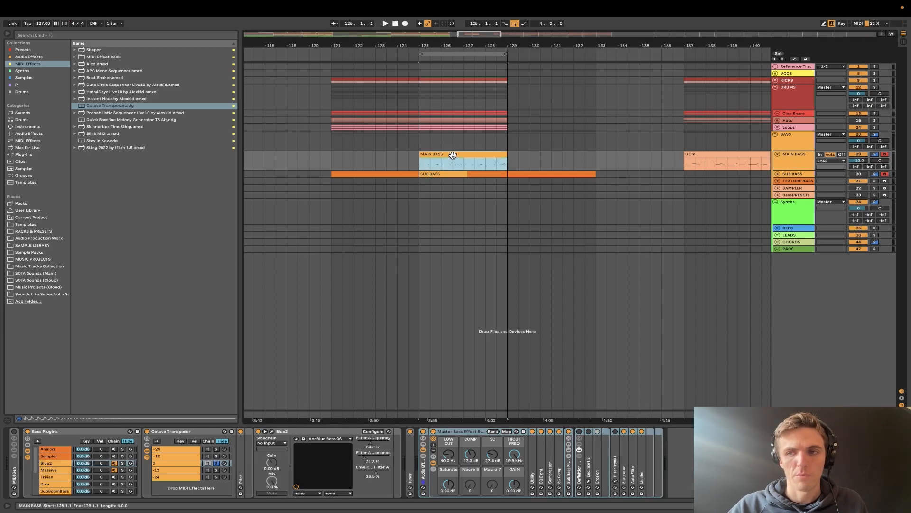
# - Expand the MIDI Gen rack and its Octave Transposer, and audition the TimeSting pattern with the +12 and +24 chains soloed
pyautogui.click(14, 477)
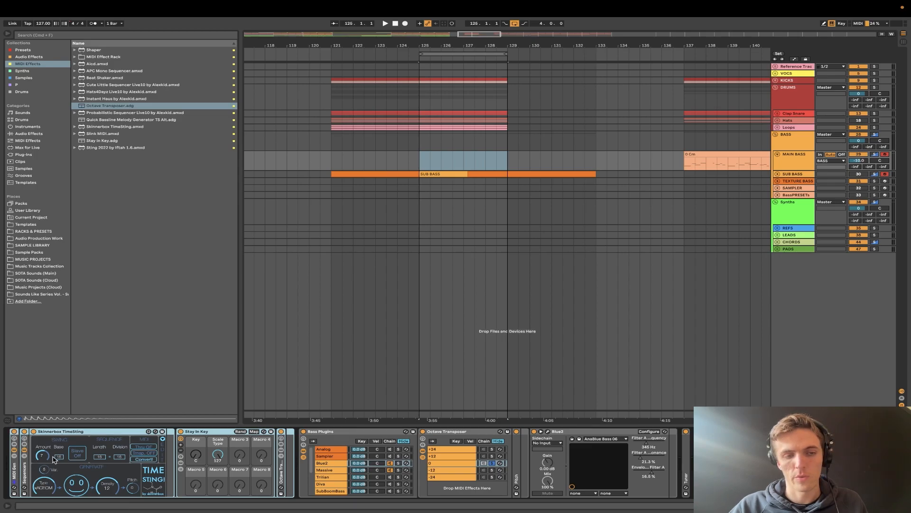
pyautogui.press('space')
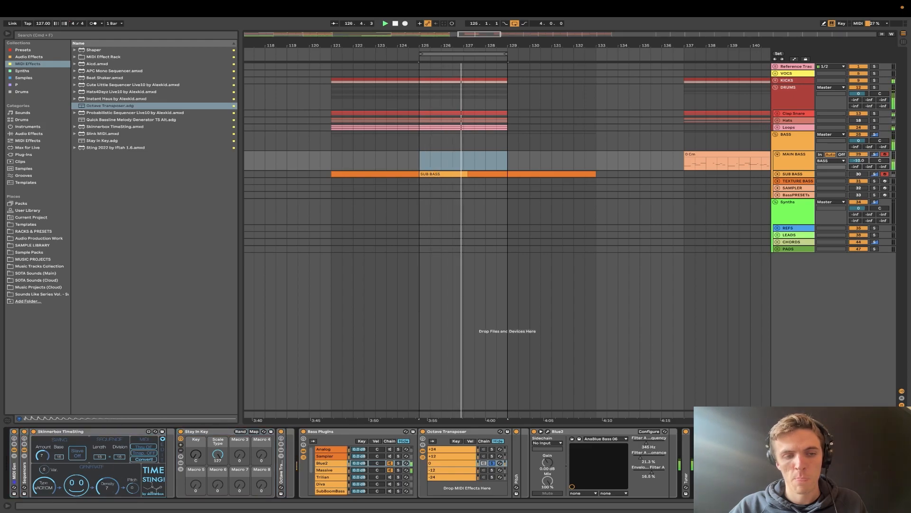
pyautogui.doubleClick(281, 473)
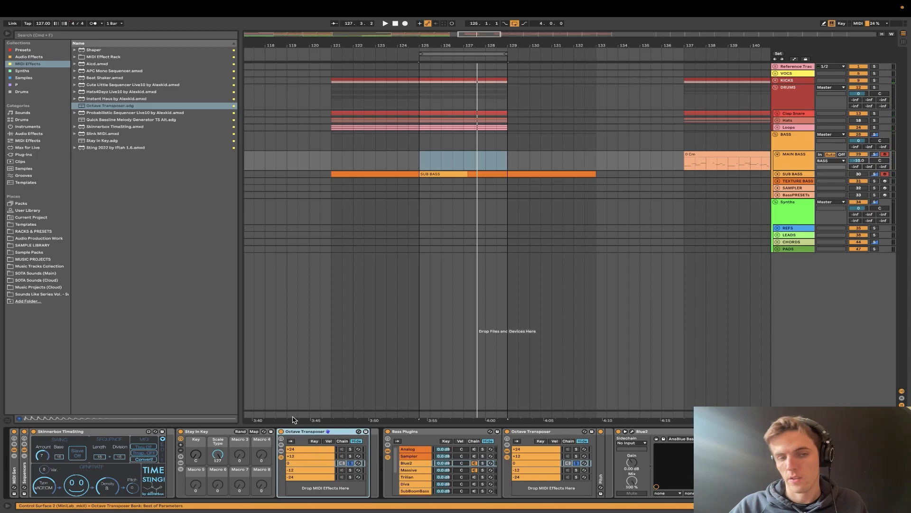
pyautogui.click(352, 456)
pyautogui.press('space')
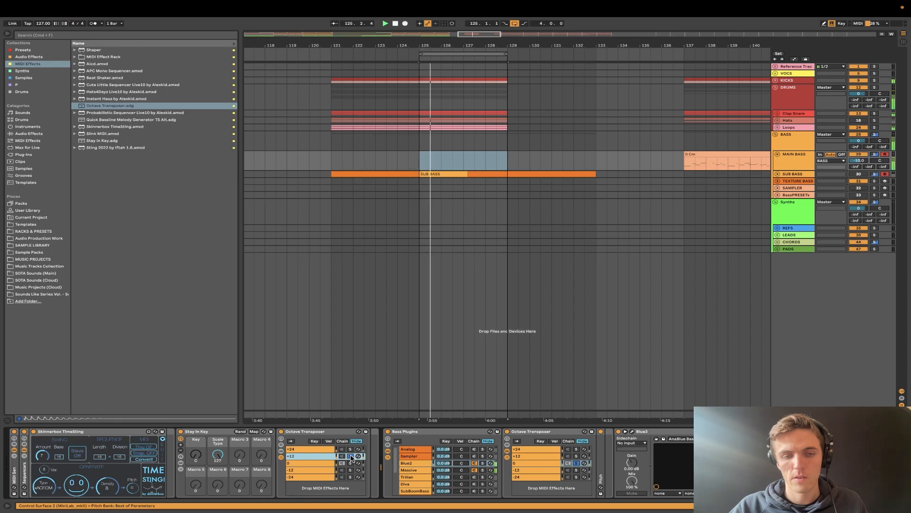
pyautogui.click(351, 449)
# - Collapse the Stay In Key rack, solo the Octave Transposer's 0 chain, and generate a new TimeSting pattern
pyautogui.doubleClick(202, 431)
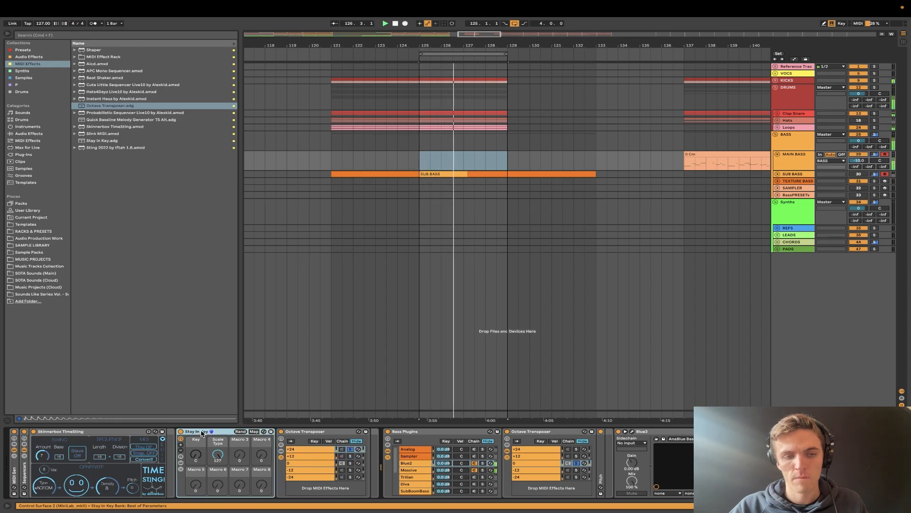
pyautogui.click(261, 470)
pyautogui.click(260, 463)
pyautogui.click(261, 463)
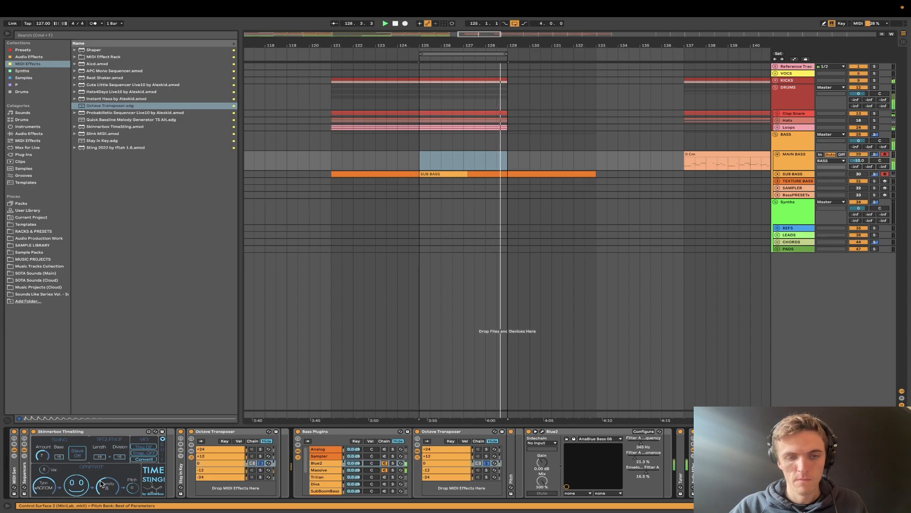
pyautogui.click(78, 484)
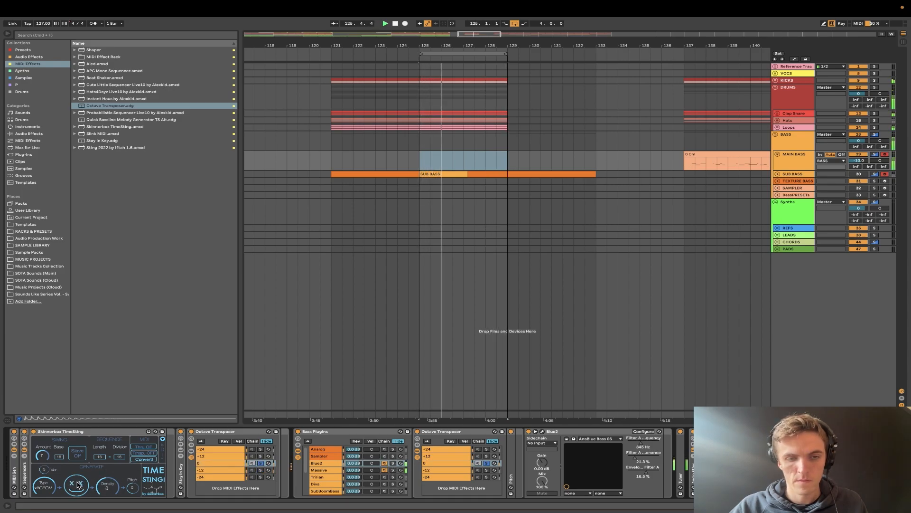
# - Collapse the Octave Transposer inside the Bass Plugins rack and solo the +12 chain of the one after Stay In Key
pyautogui.click(487, 456)
pyautogui.click(474, 462)
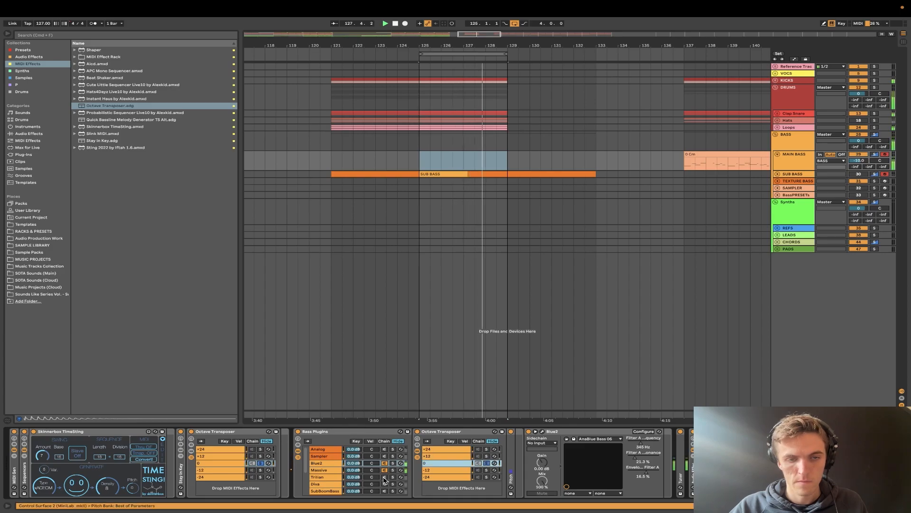
pyautogui.doubleClick(434, 431)
pyautogui.press('space')
pyautogui.press('space')
pyautogui.click(261, 456)
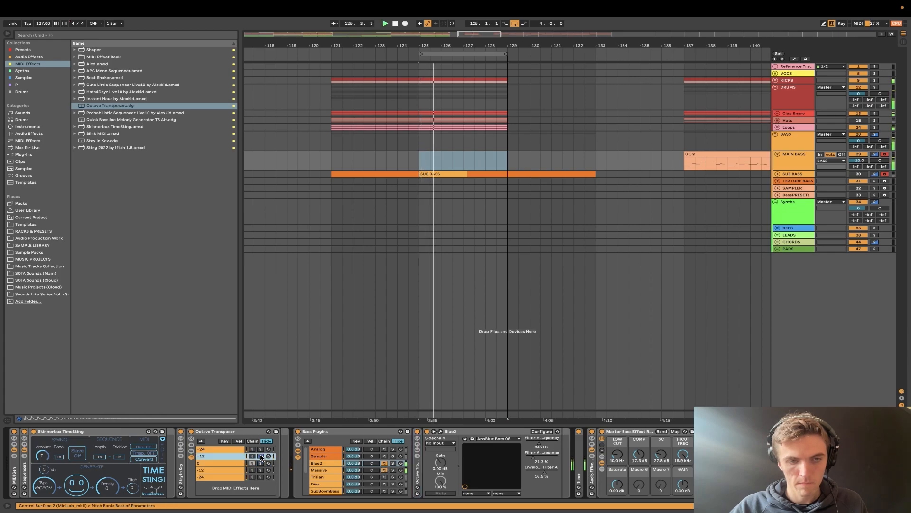
# - Adjust TimeSting's density and compare the pattern through the +24, 0 and +12 octave chains, leaving +12 soloed
pyautogui.click(107, 488)
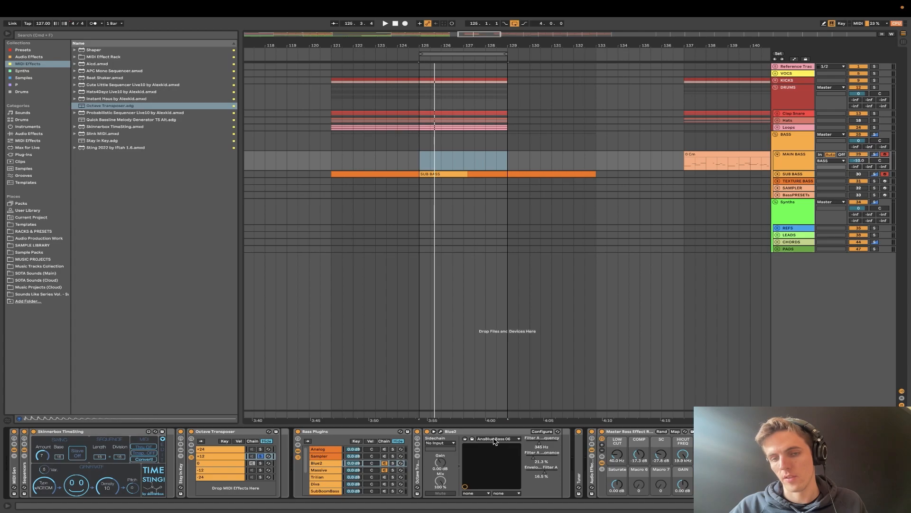
pyautogui.press('space')
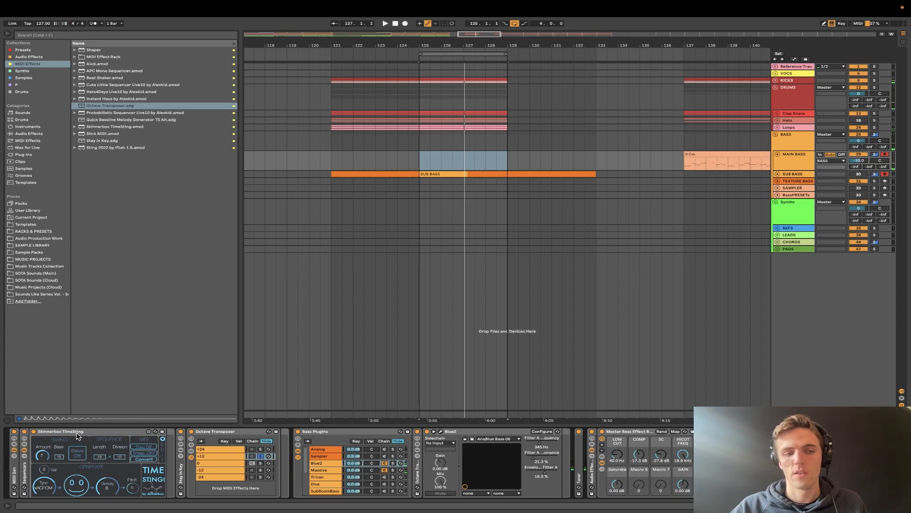
pyautogui.click(103, 432)
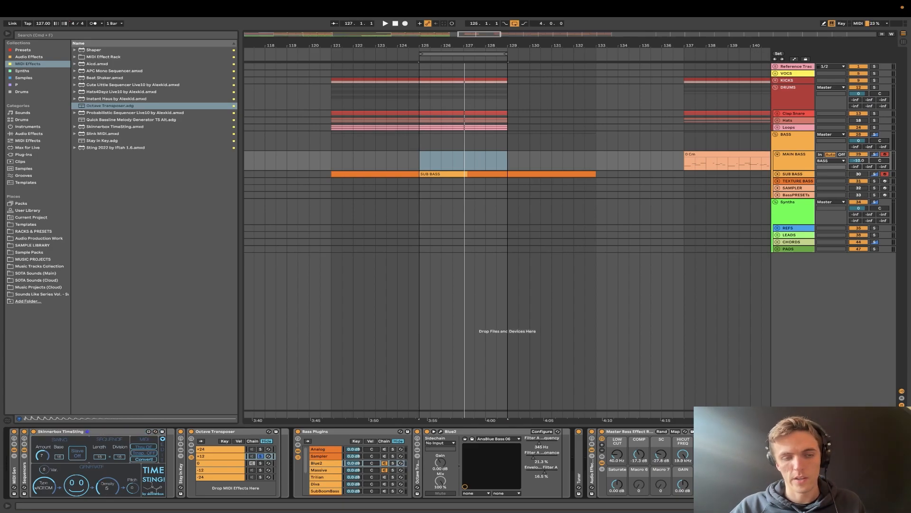
pyautogui.press('space')
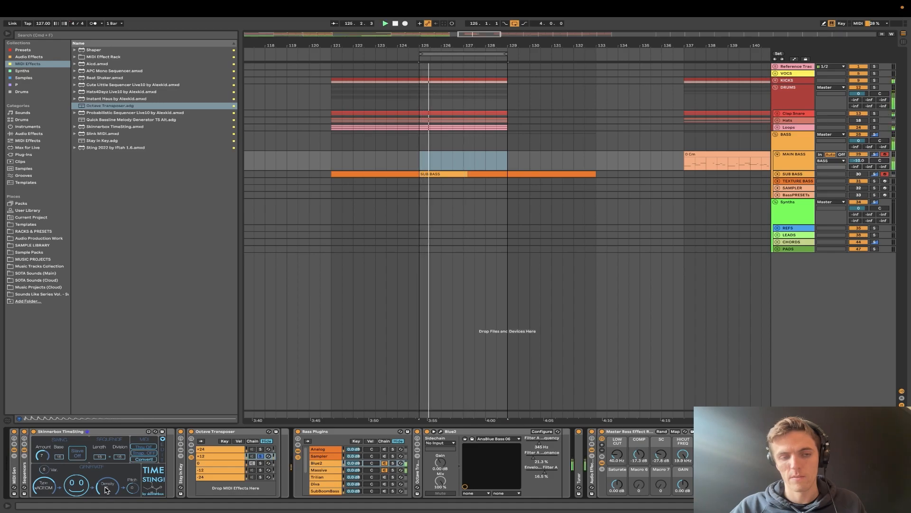
pyautogui.click(260, 449)
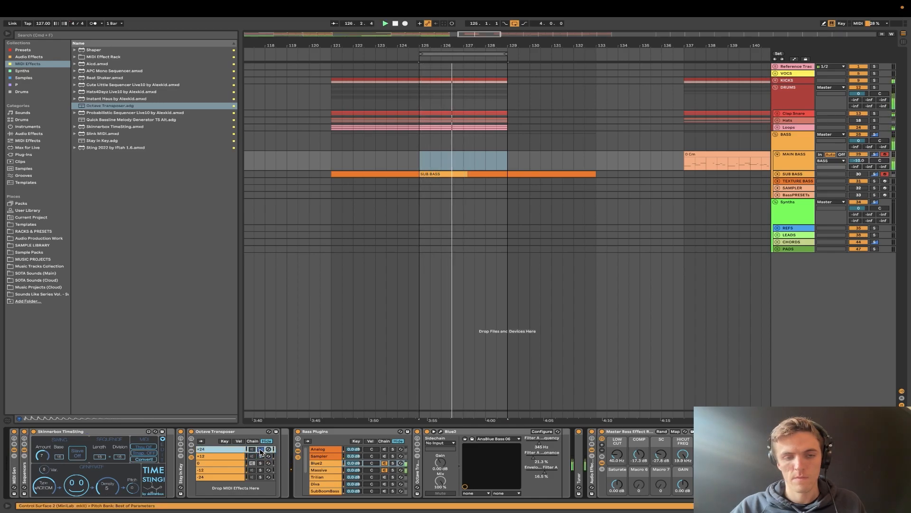
pyautogui.click(261, 464)
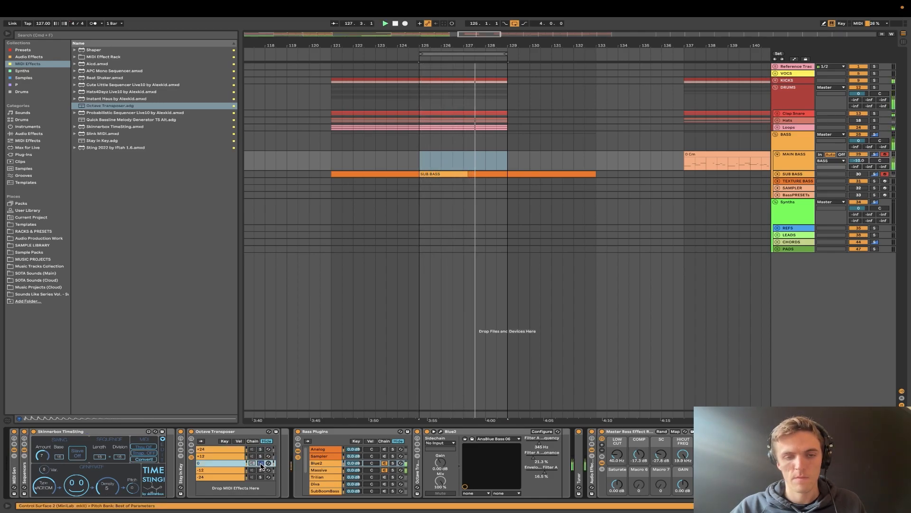
pyautogui.click(260, 456)
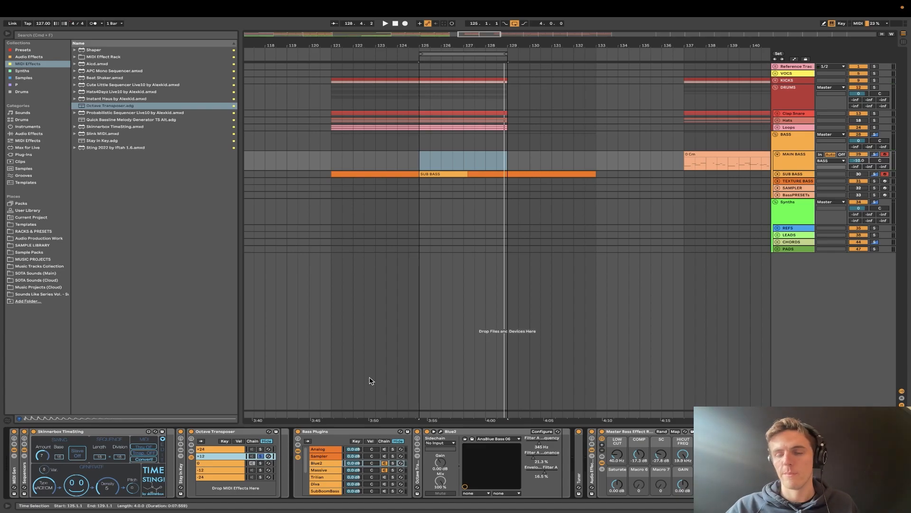
# - Search all browser results for "sm_bass loop" and preview IQSounds - SM - Bass Loop 21 [Cmin].wav
pyautogui.click(63, 36)
pyautogui.write('sm')
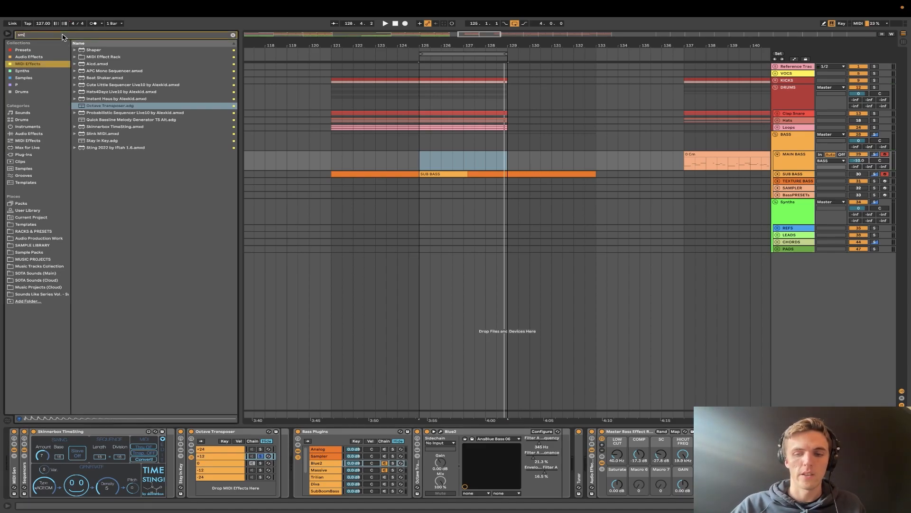
pyautogui.write('_bass loop')
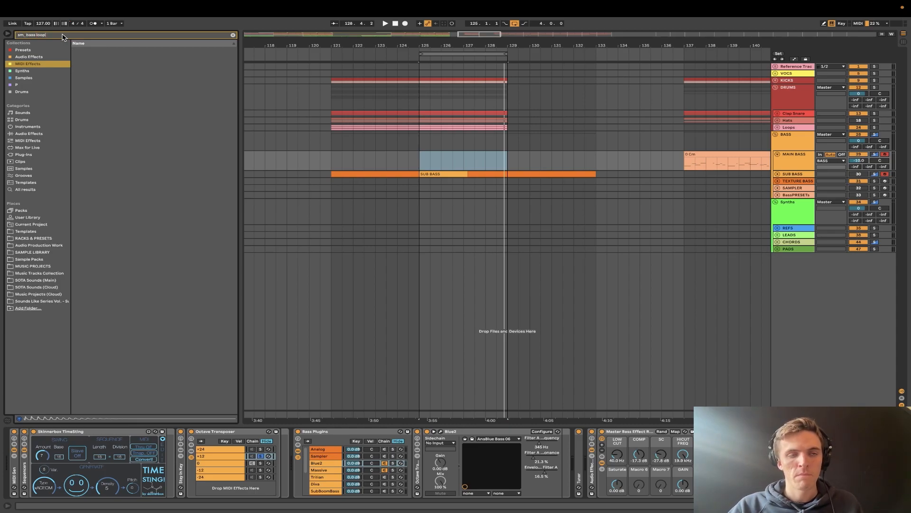
pyautogui.click(23, 189)
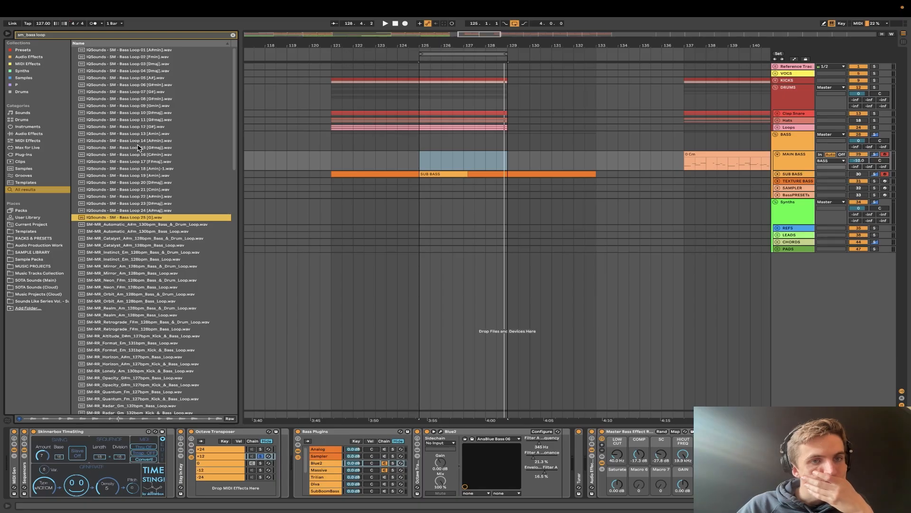
pyautogui.click(136, 189)
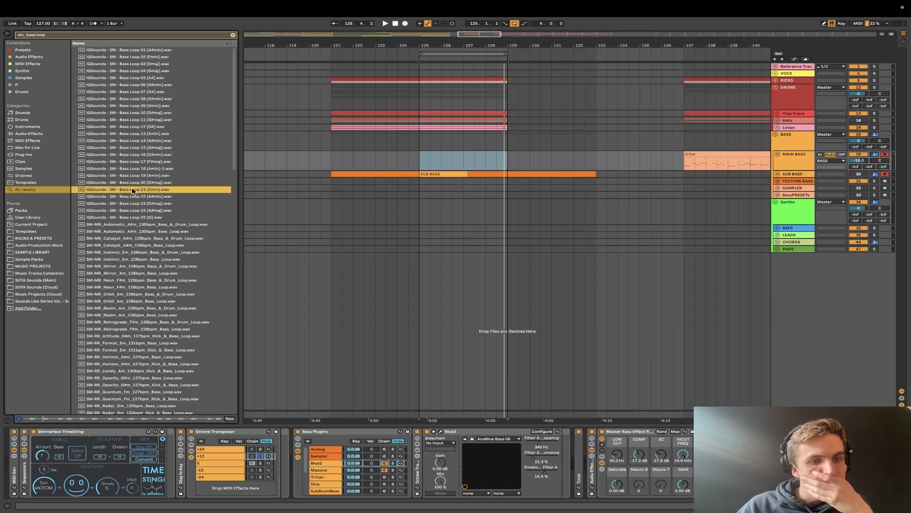
# - Place Bass Loop 21 [Cmin] on a new audio track at bar 125 and convert its melody to a new MIDI track
pyautogui.moveTo(132, 190); pyautogui.dragTo(431, 261)
pyautogui.rightClick(432, 258)
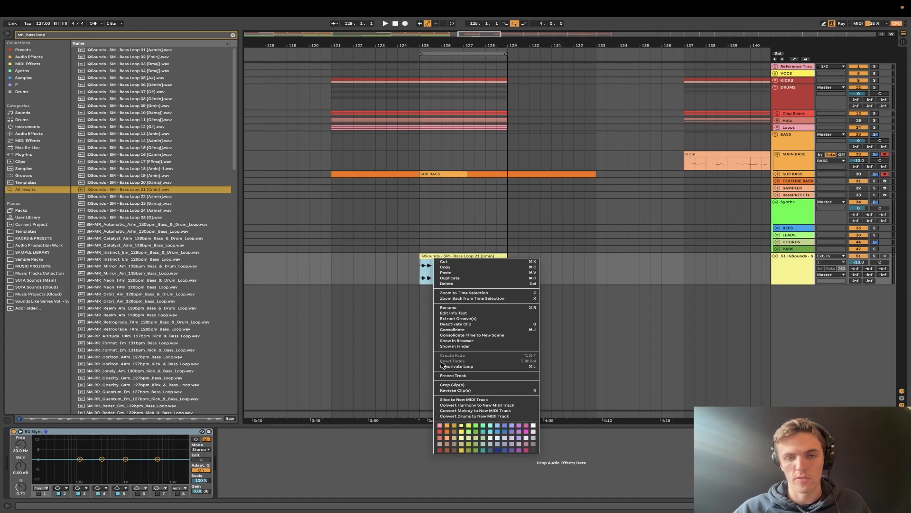
pyautogui.click(453, 411)
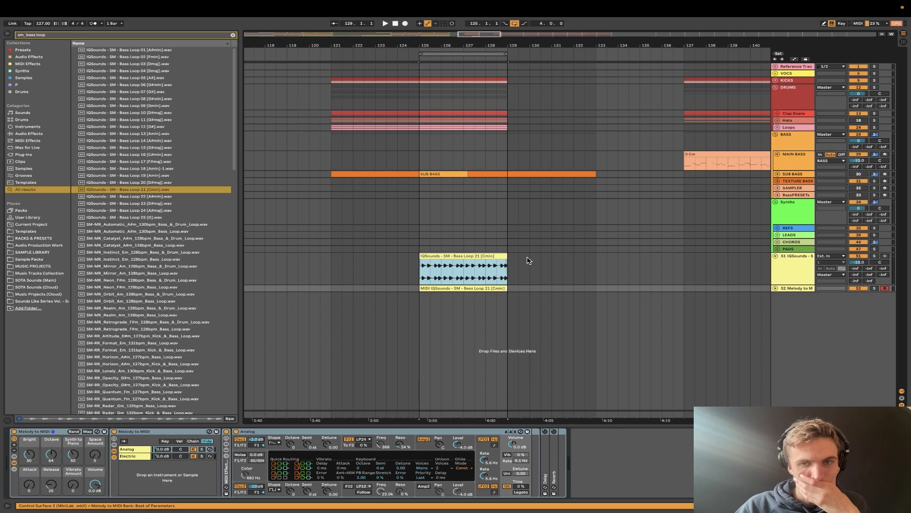
# - Move the converted Bass Loop 21 MIDI clip onto the MAIN BASS track at bar 125 and play it with that track soloed
pyautogui.click(448, 288)
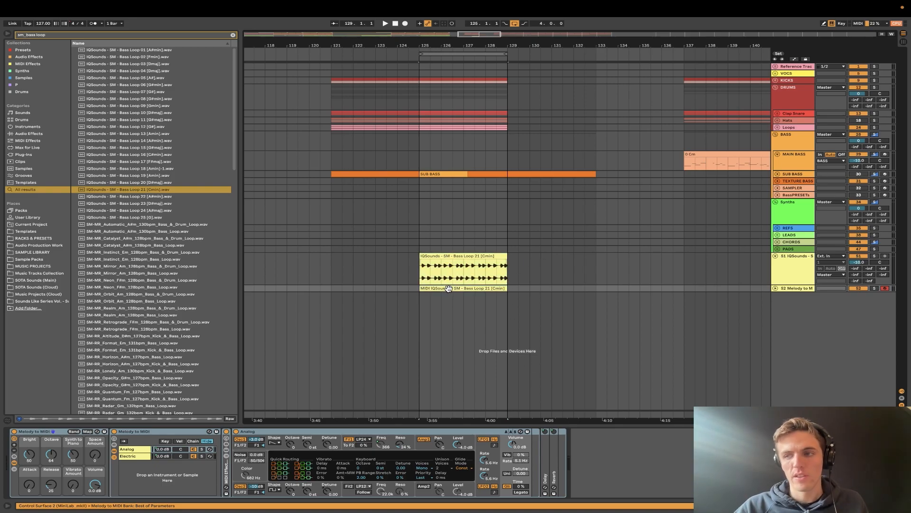
pyautogui.press('space')
pyautogui.click(874, 288)
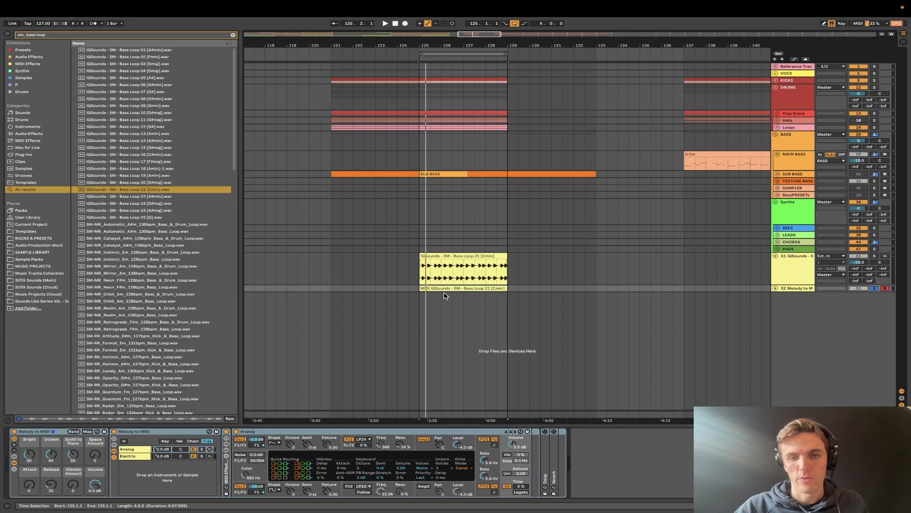
pyautogui.moveTo(445, 288); pyautogui.dragTo(442, 165)
pyautogui.press('space')
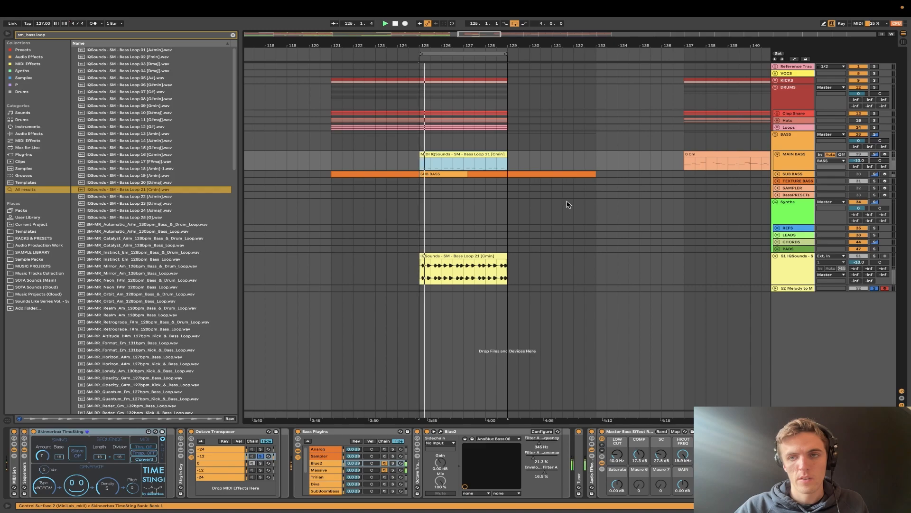
pyautogui.click(875, 154)
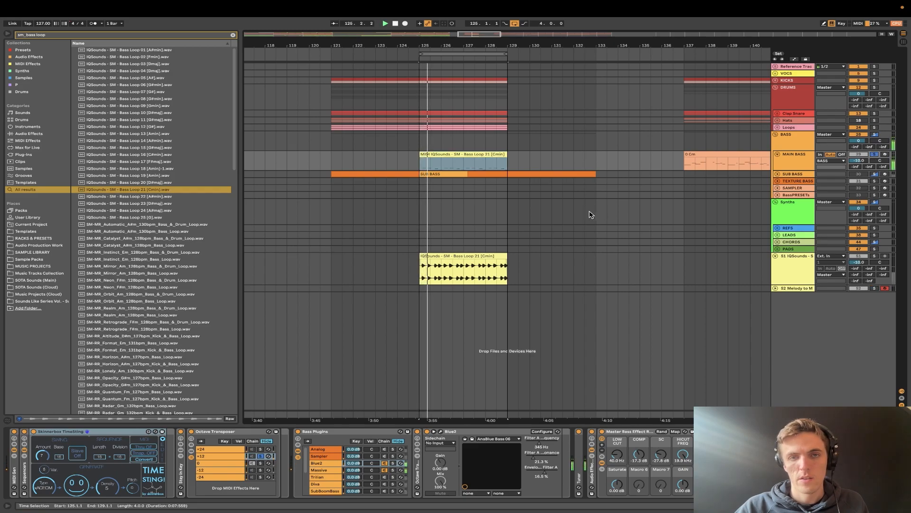
# - Open the converted MIDI clip on MAIN BASS and transpose all its notes up two octaves
pyautogui.click(459, 152)
pyautogui.doubleClick(459, 153)
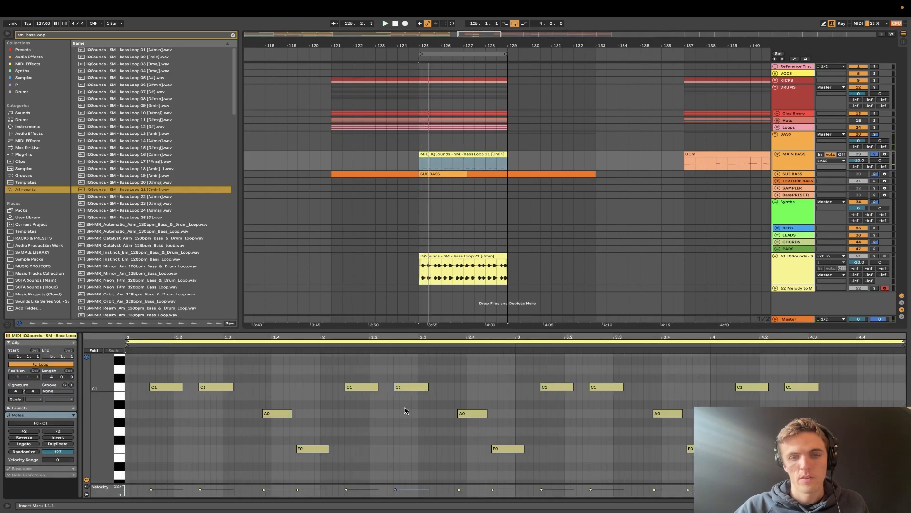
pyautogui.click(405, 424)
pyautogui.hotkey('ctrl', 'a')
pyautogui.hotkey('shift', 'Up')
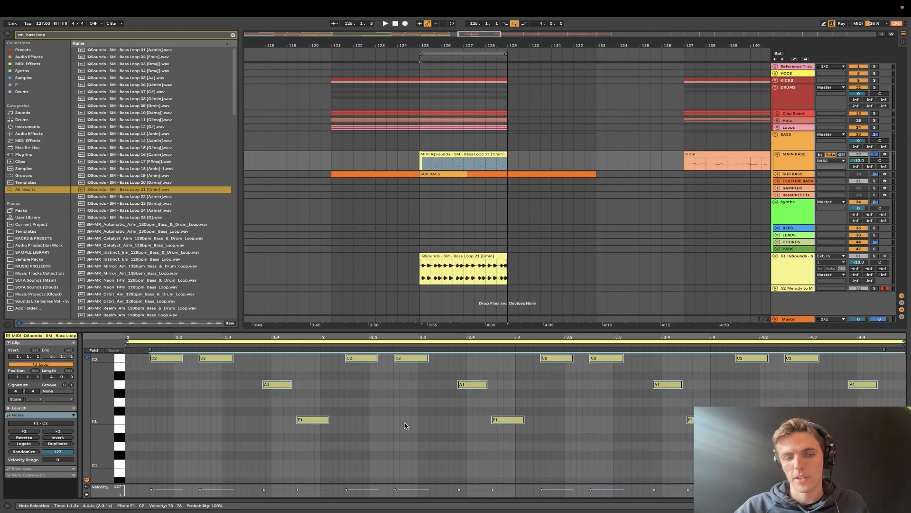
pyautogui.scroll(3, 405, 425)
pyautogui.hotkey('shift', 'Up')
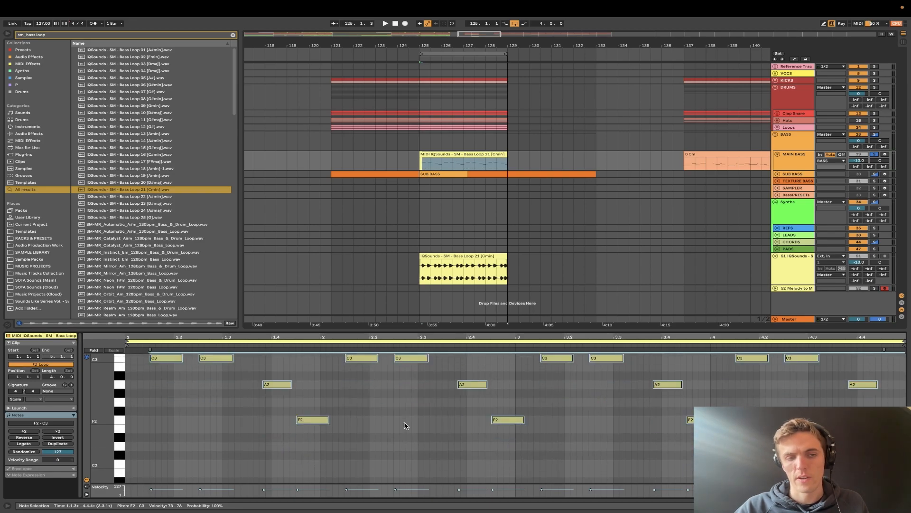
# - Play the transposed bass MIDI with the MAIN BASS devices shown, and compare it with the original Bass Loop 21 by switching track solos
pyautogui.scroll(6, 405, 426)
pyautogui.press('space')
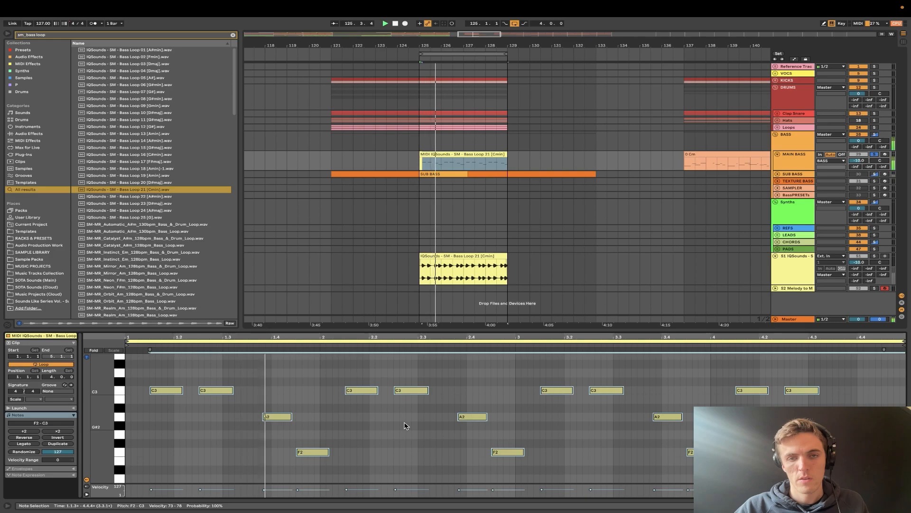
pyautogui.click(804, 156)
pyautogui.click(12, 431)
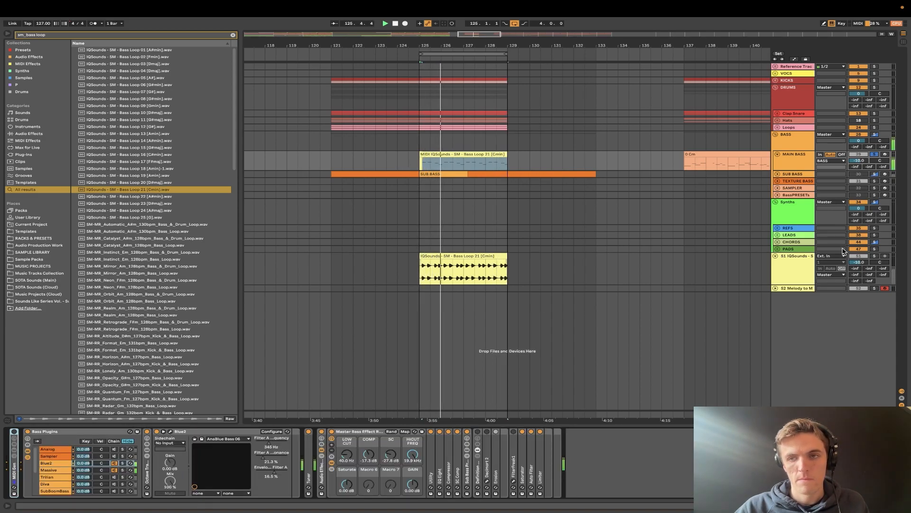
pyautogui.click(875, 256)
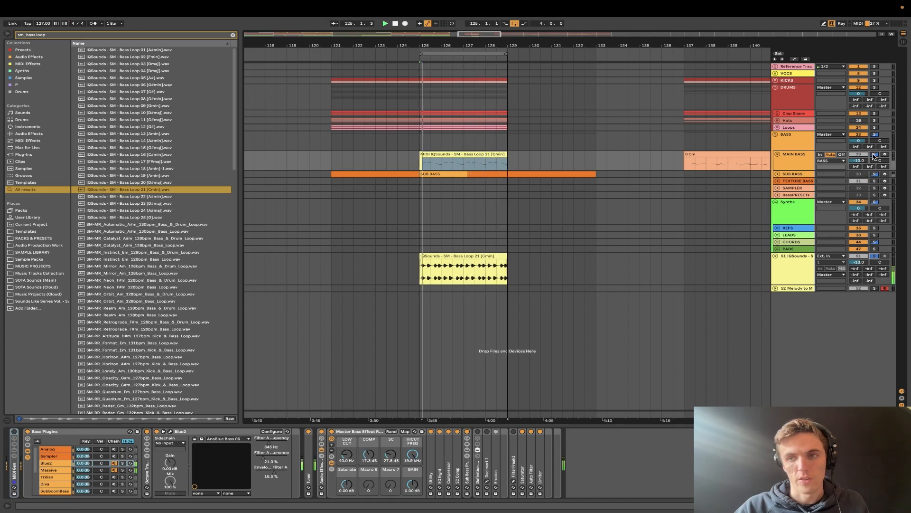
pyautogui.click(874, 155)
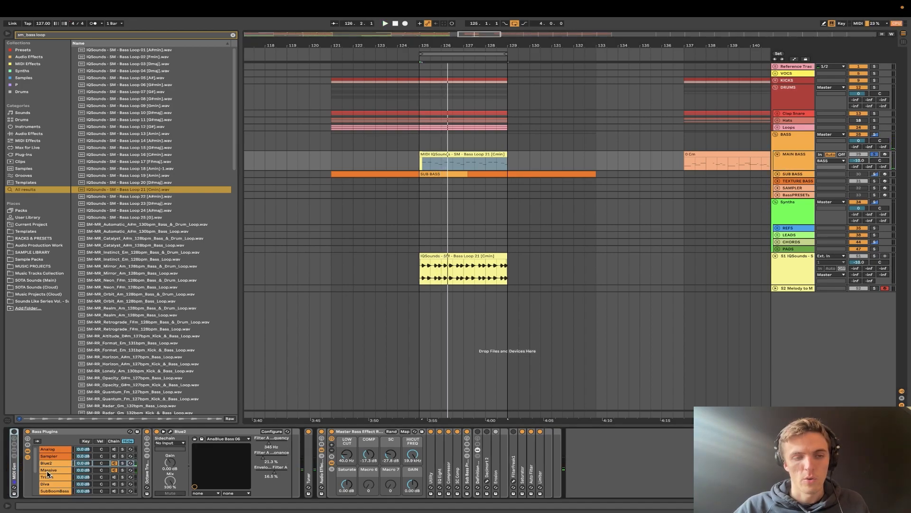
# - Switch the Bass Plugins rack from Blue2 to the Massive chain and play the bassline together with the soloed KICKS
pyautogui.scroll(-1, 48, 473)
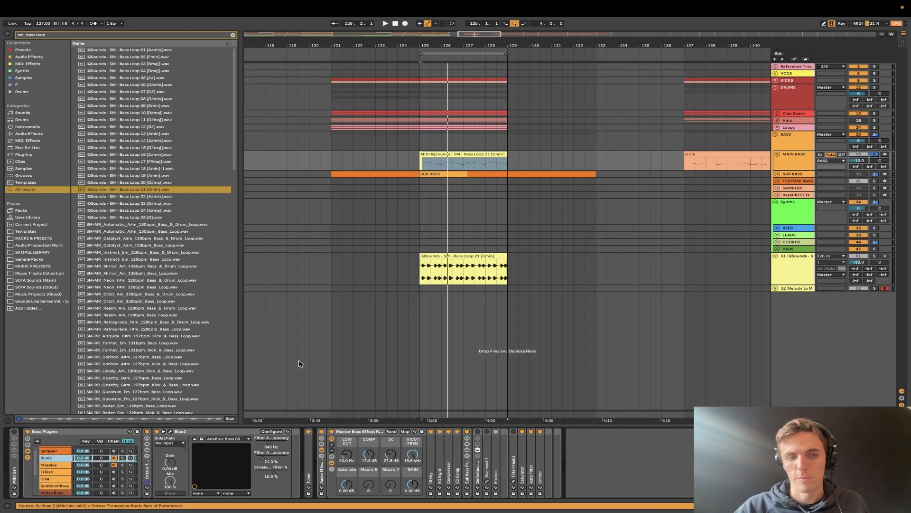
pyautogui.click(117, 464)
pyautogui.click(122, 465)
pyautogui.press('space')
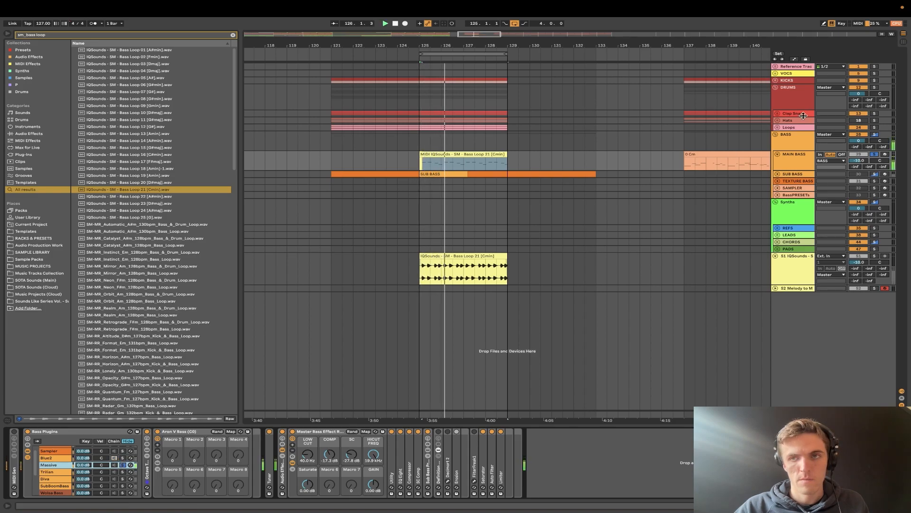
pyautogui.click(874, 80)
# - Open the converted MIDI clip and lower all its A2 notes one semitone to G#2
pyautogui.doubleClick(454, 157)
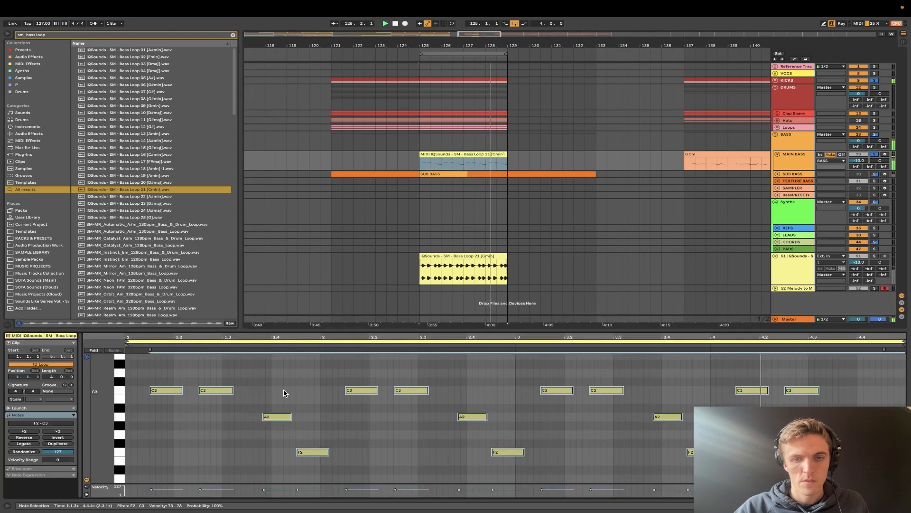
pyautogui.click(119, 420)
pyautogui.press('Down')
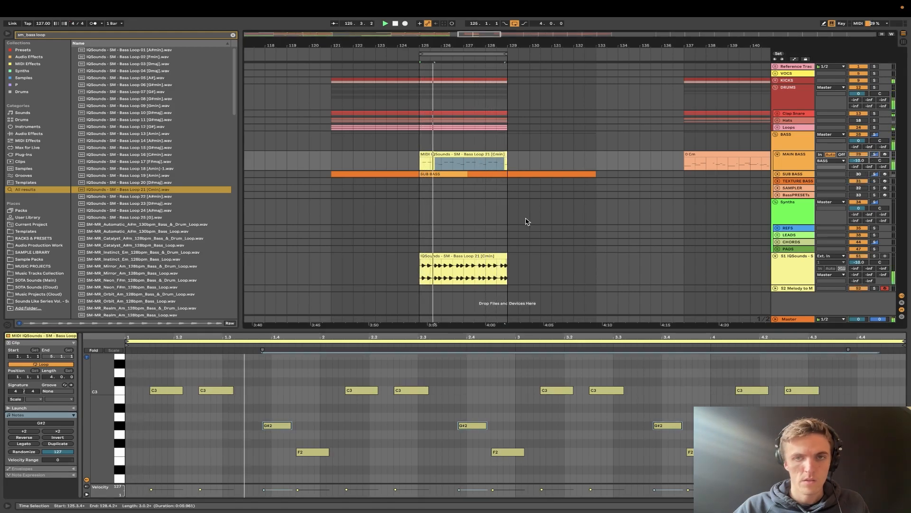
pyautogui.press('space')
# - Clear the browser search and delete the converted clip from MAIN BASS along with the Bass Loop 21 audio and melody-to-MIDI tracks
pyautogui.click(477, 254)
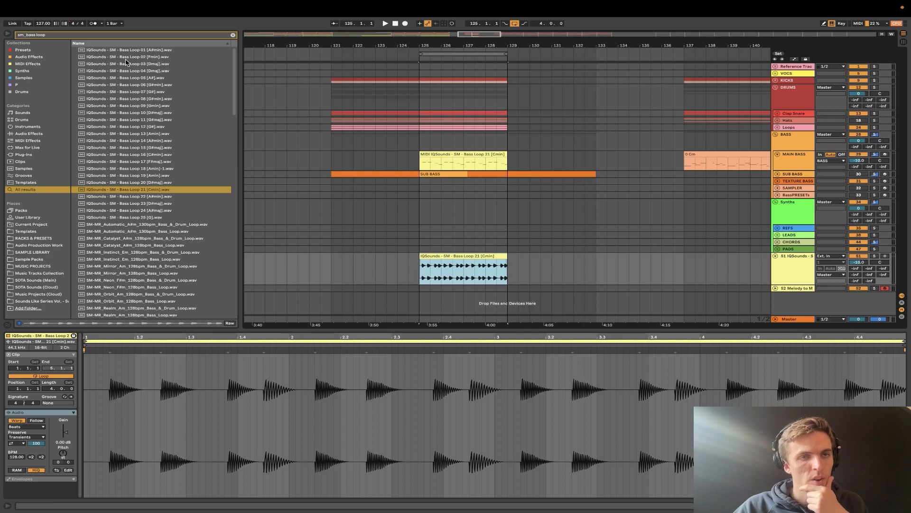
pyautogui.click(233, 36)
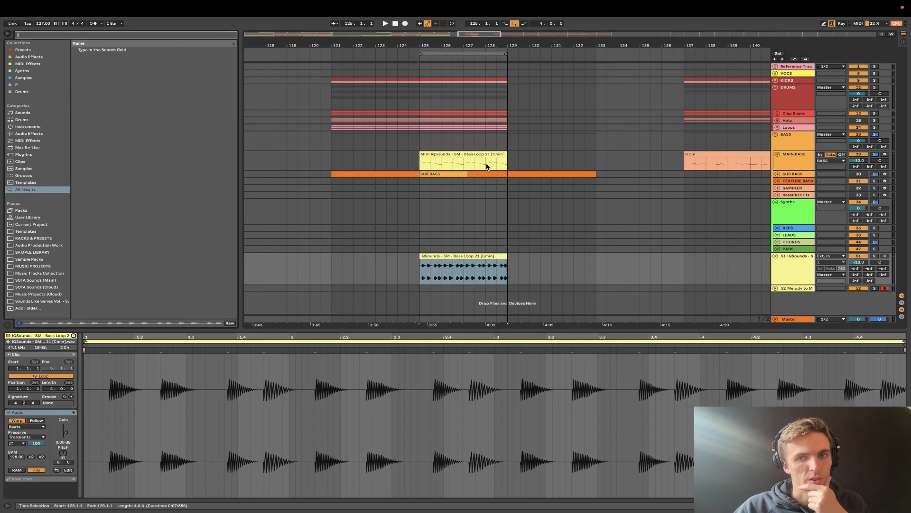
pyautogui.click(459, 156)
pyautogui.press('Delete')
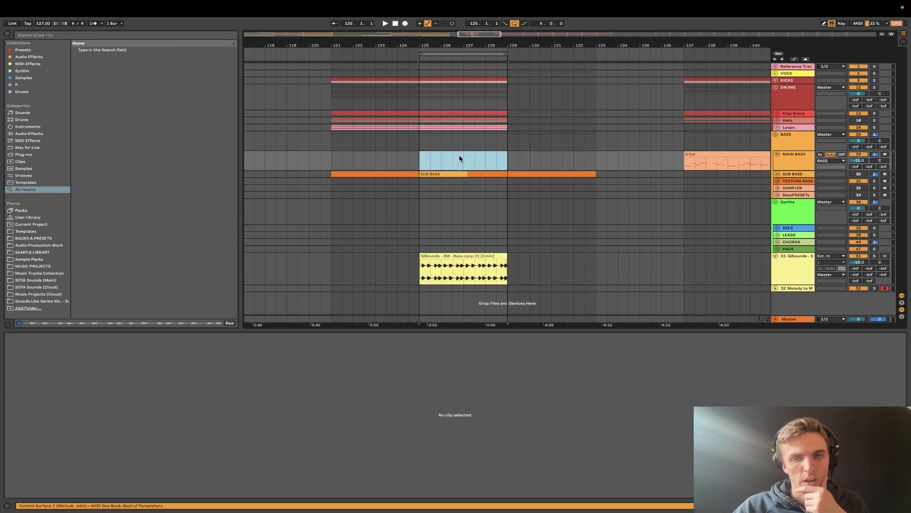
pyautogui.click(445, 261)
pyautogui.click(793, 264)
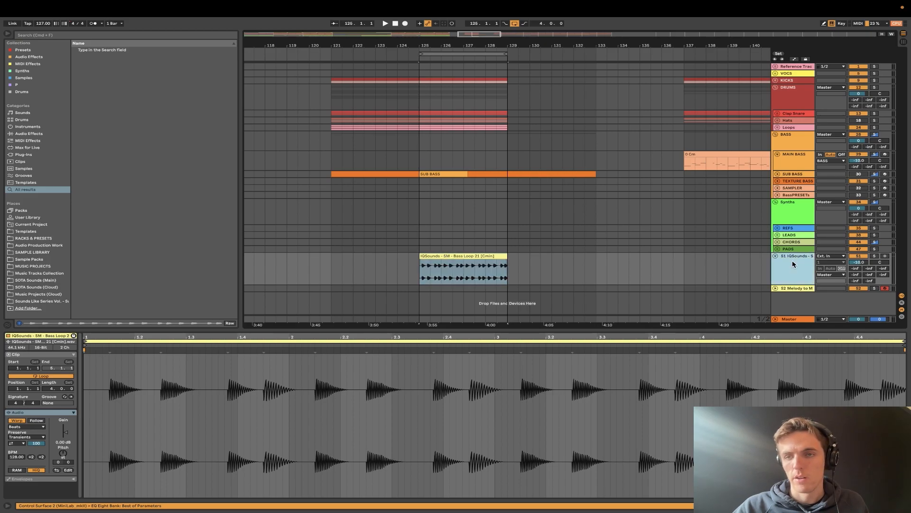
pyautogui.press('Delete')
pyautogui.press('Delete')
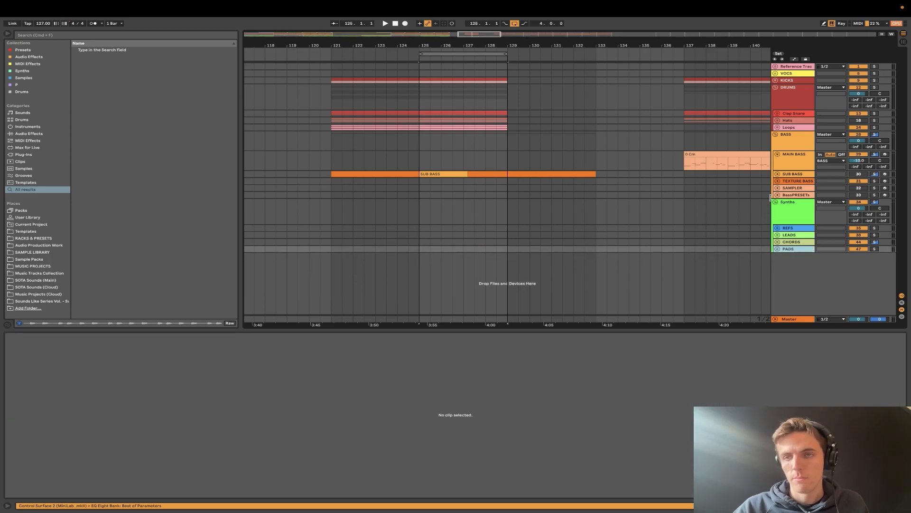
# - Open the _To Sort folder under MIDI, _Content in the SAMPLE LIBRARY place and look through its MIDI packs
pyautogui.click(794, 169)
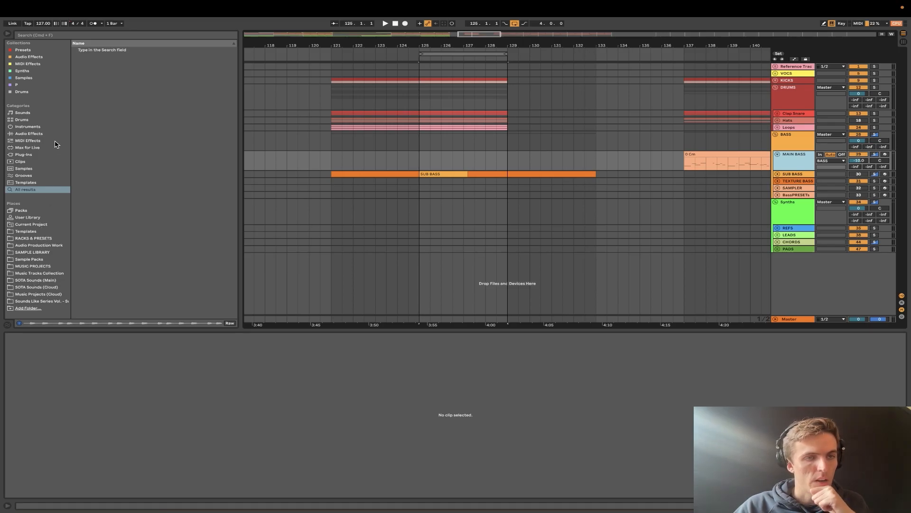
pyautogui.click(32, 253)
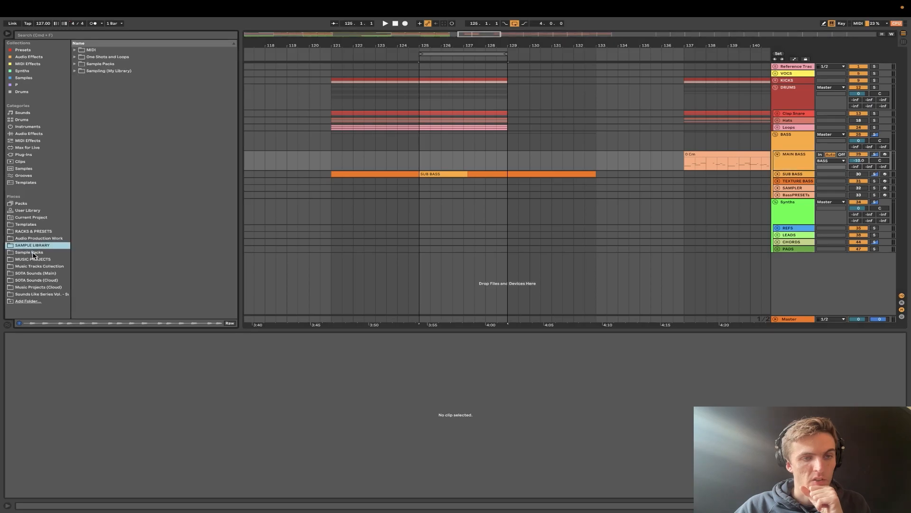
pyautogui.click(74, 49)
pyautogui.click(80, 58)
pyautogui.click(85, 64)
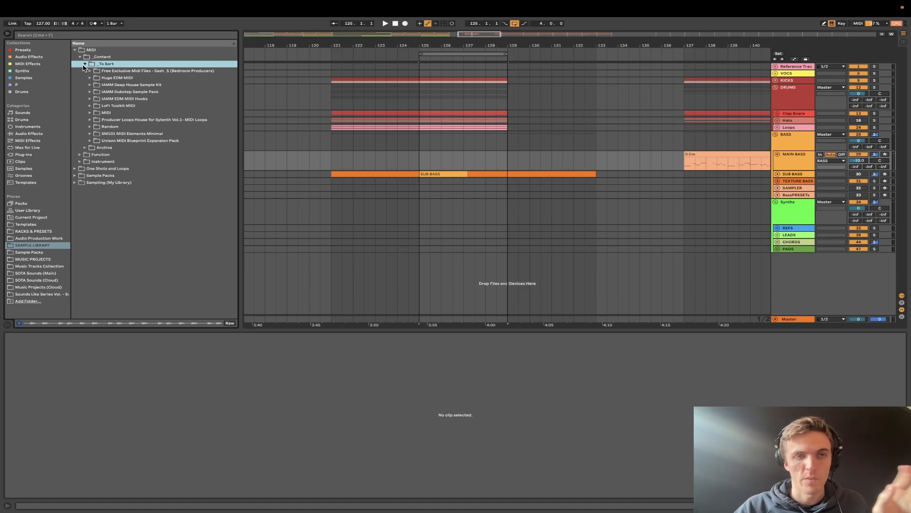
pyautogui.click(89, 113)
pyautogui.click(90, 114)
pyautogui.click(88, 72)
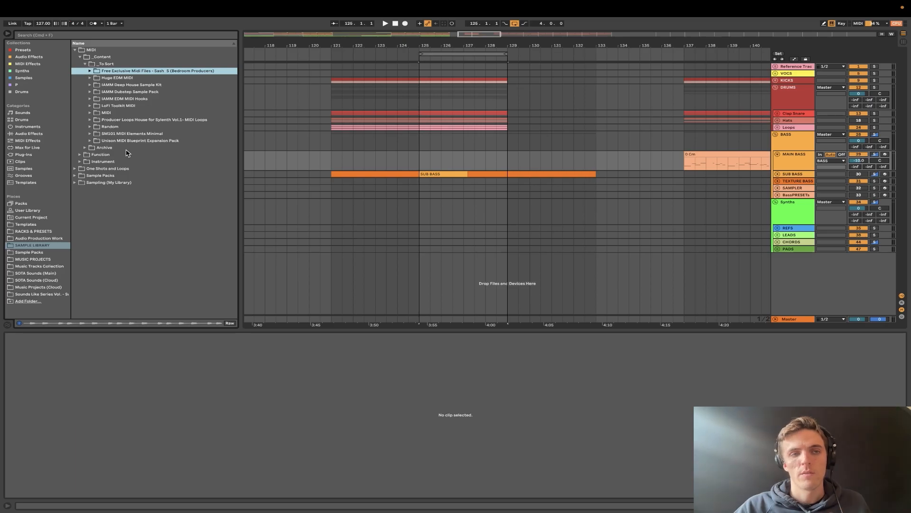
# - Place bass_bassdive_C#.mid from the SM101 MIDI Elements Minimal bass folder on MAIN BASS at bar 125 and play it
pyautogui.click(89, 135)
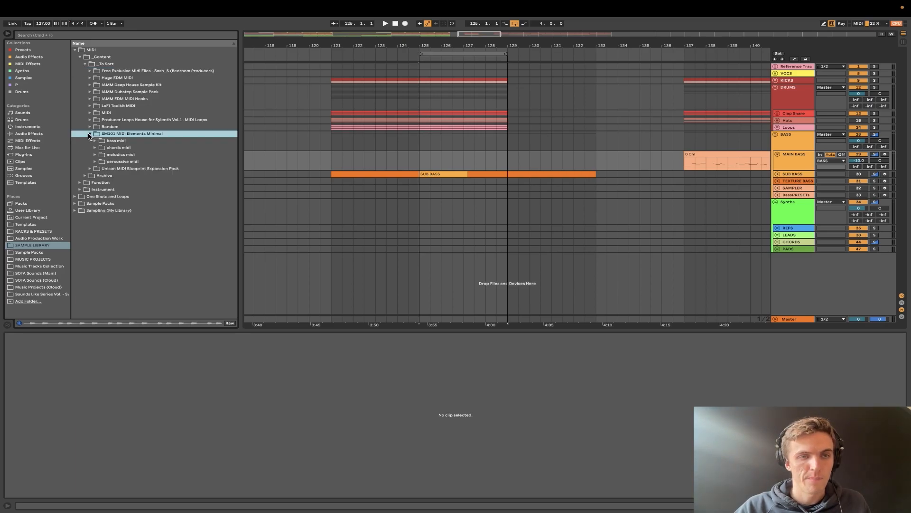
pyautogui.click(94, 141)
pyautogui.moveTo(116, 153); pyautogui.dragTo(423, 155)
pyautogui.press('space')
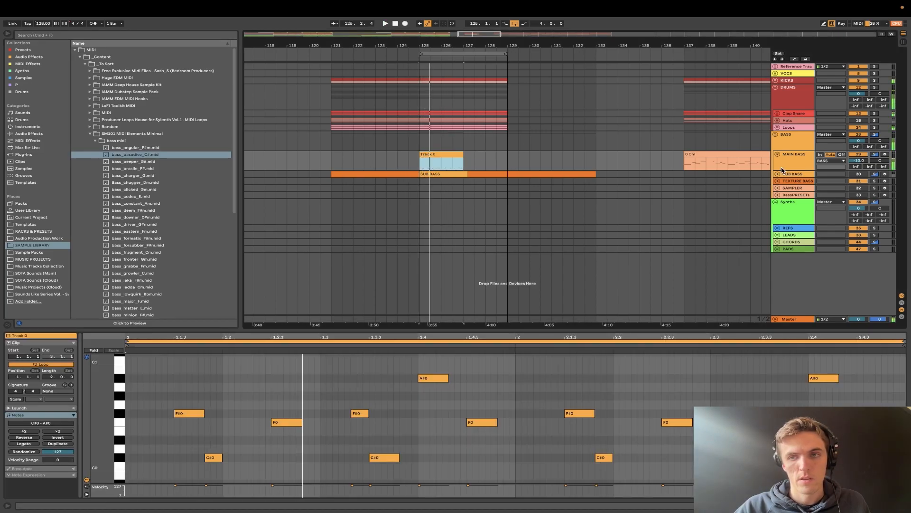
# - Transpose all notes of the imported bass clip up two octaves and play it with KICKS soloed alongside MAIN BASS
pyautogui.click(339, 382)
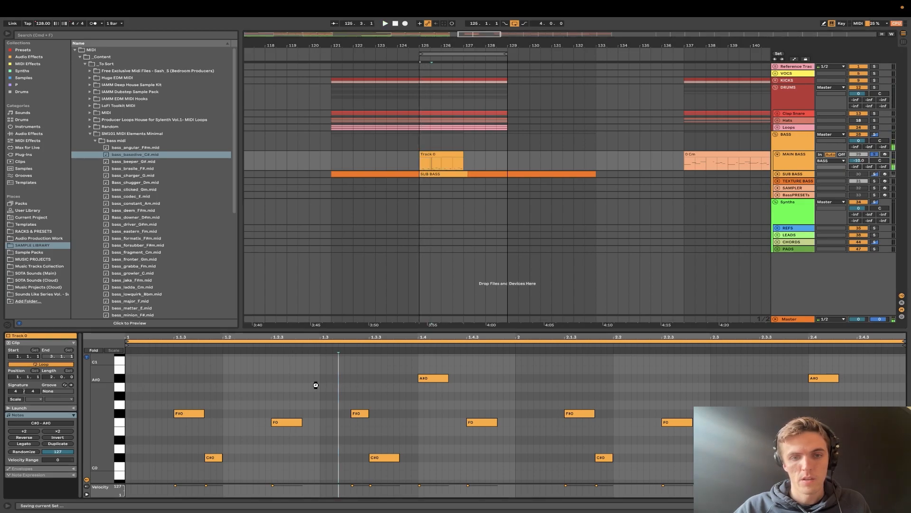
pyautogui.press('super+a')
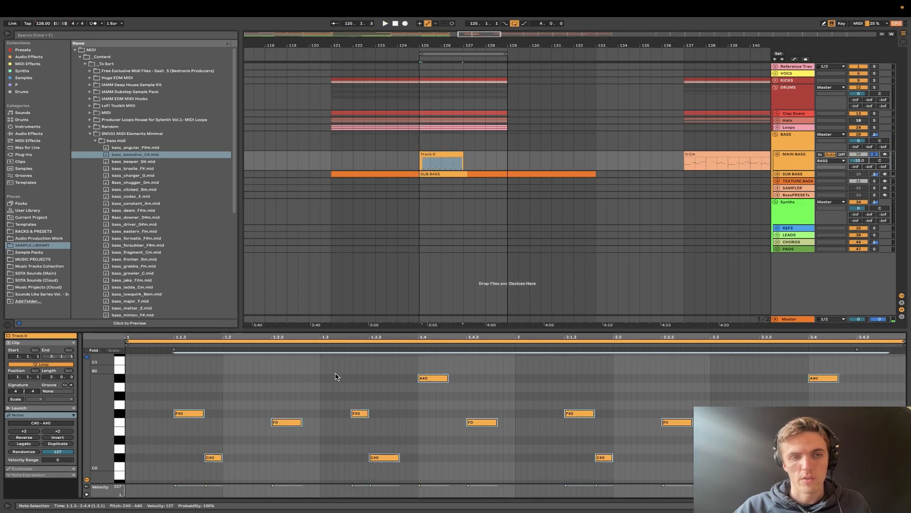
pyautogui.hotkey('shift', 'Up')
pyautogui.press('space')
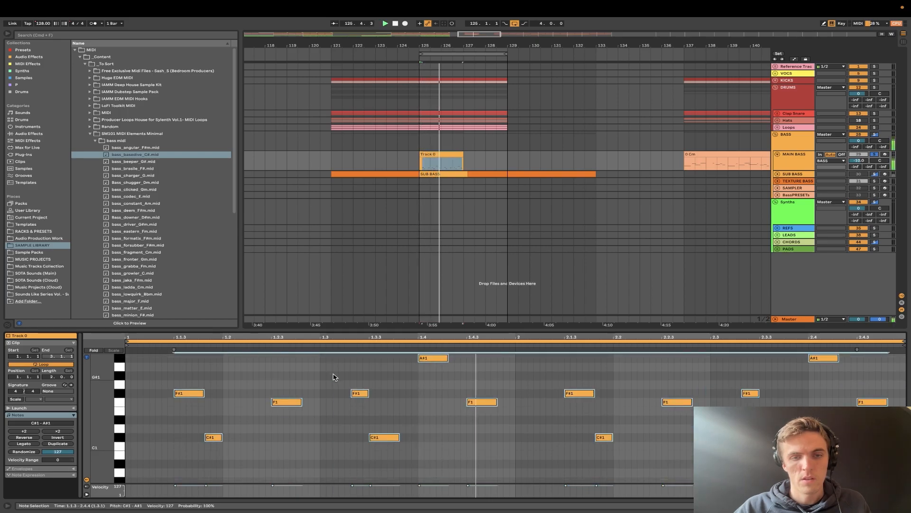
pyautogui.hotkey('shift', 'Up')
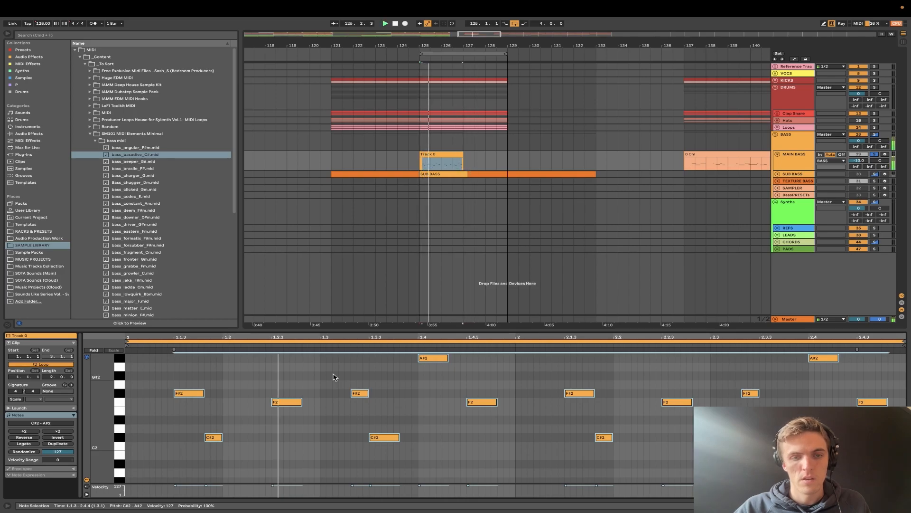
pyautogui.click(875, 80)
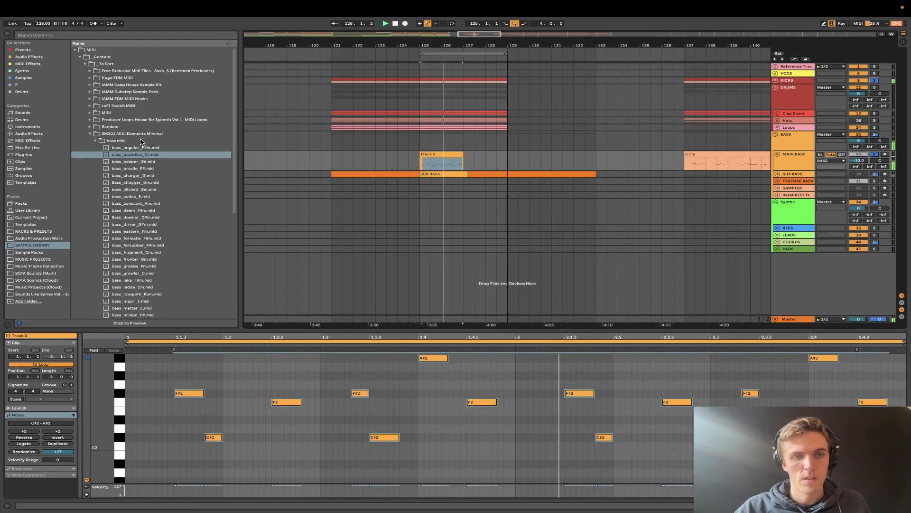
# - Collapse the SM101 and _To Sort folders and examine the library's Archive, Scales and Chords MIDI folders
pyautogui.click(90, 140)
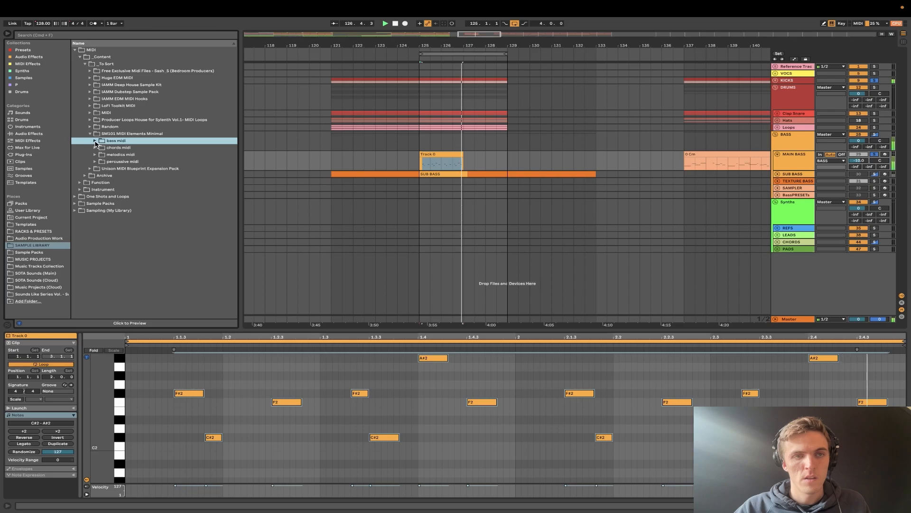
pyautogui.click(90, 134)
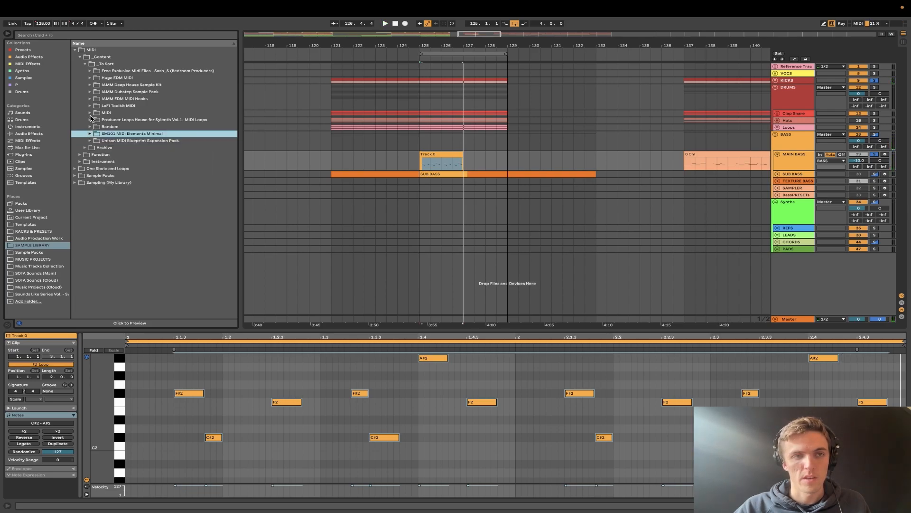
pyautogui.click(85, 65)
pyautogui.click(85, 71)
pyautogui.click(84, 72)
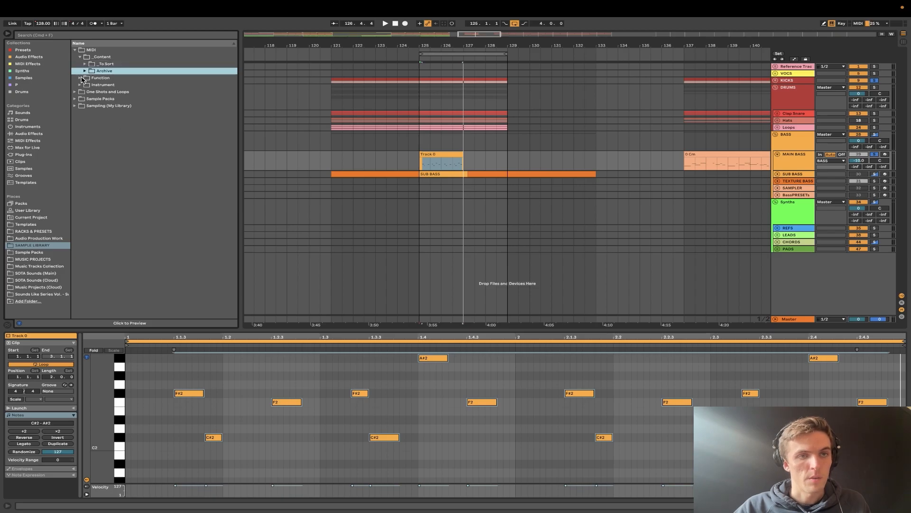
pyautogui.click(82, 78)
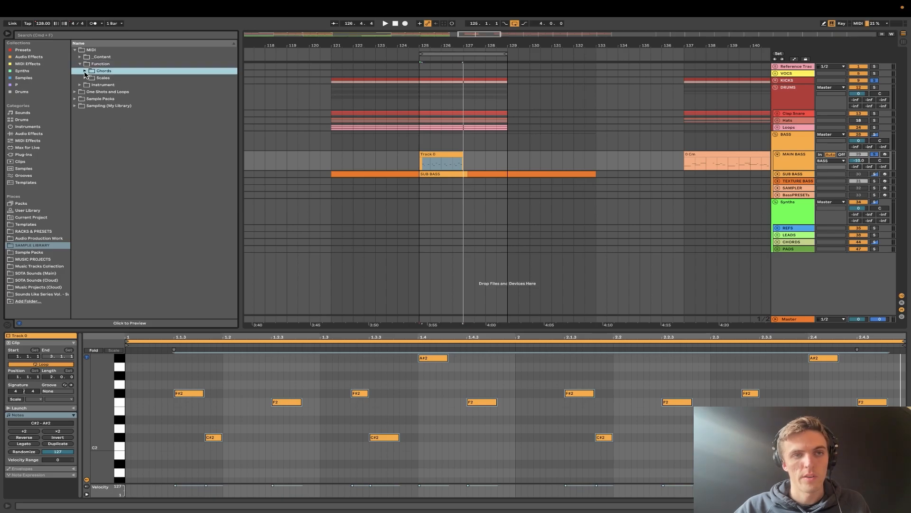
pyautogui.click(86, 78)
pyautogui.click(85, 78)
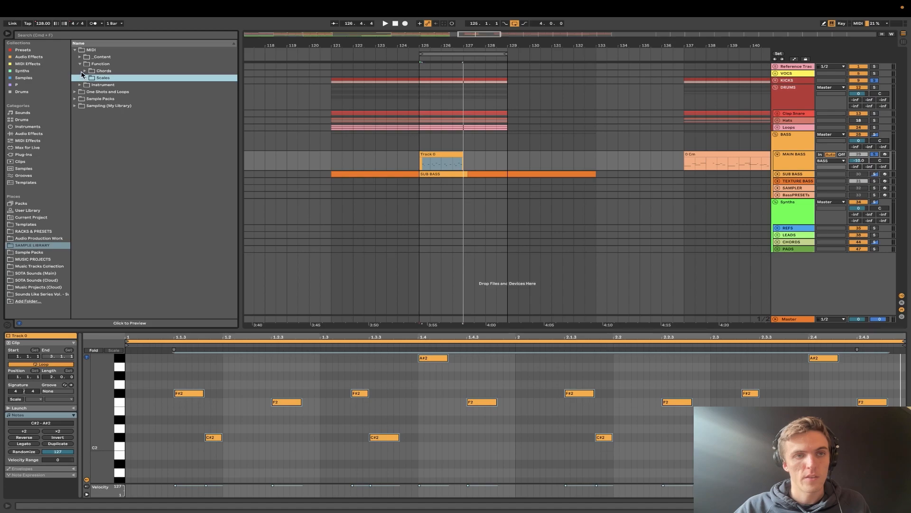
pyautogui.click(84, 72)
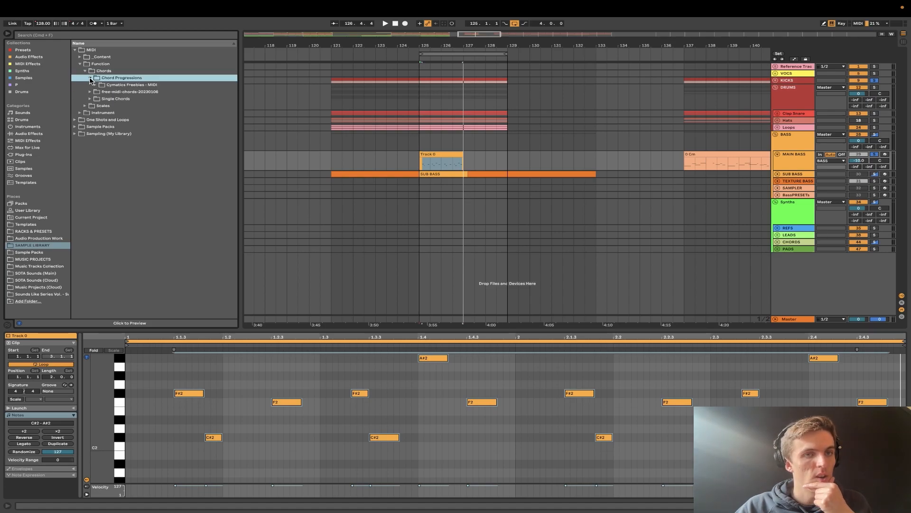
pyautogui.click(86, 71)
# - Examine the library's drum percussion MIDI archive by genre, down to the Funk Drums files under Non Electronic
pyautogui.click(80, 64)
pyautogui.click(80, 72)
pyautogui.click(85, 78)
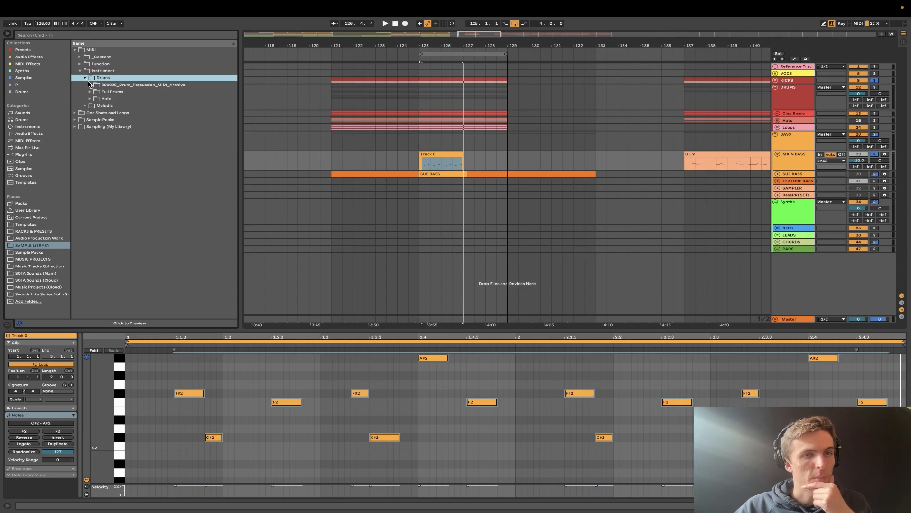
pyautogui.click(90, 85)
pyautogui.click(95, 92)
pyautogui.click(99, 99)
pyautogui.click(98, 104)
pyautogui.click(99, 104)
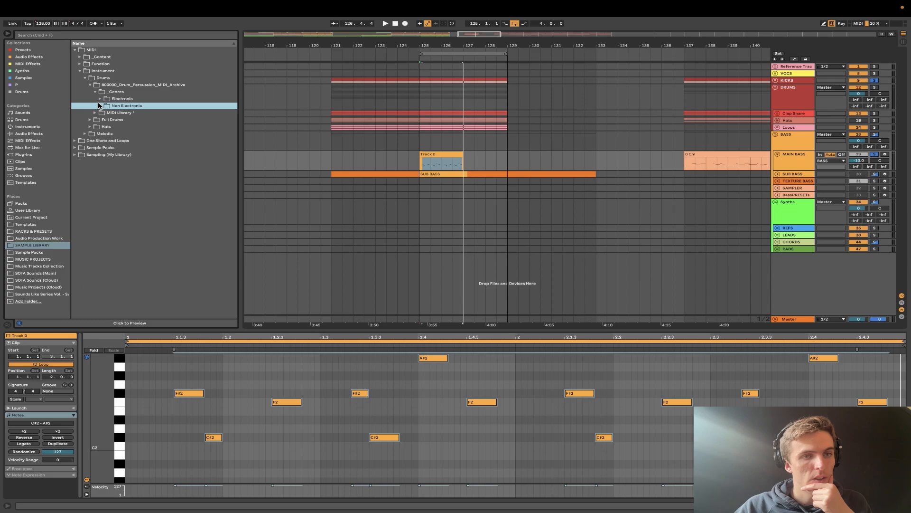
pyautogui.click(100, 106)
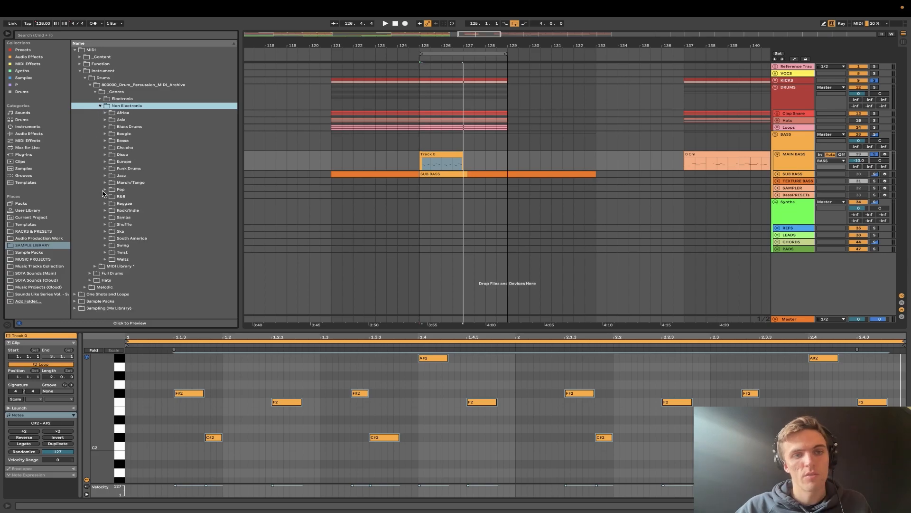
pyautogui.click(105, 169)
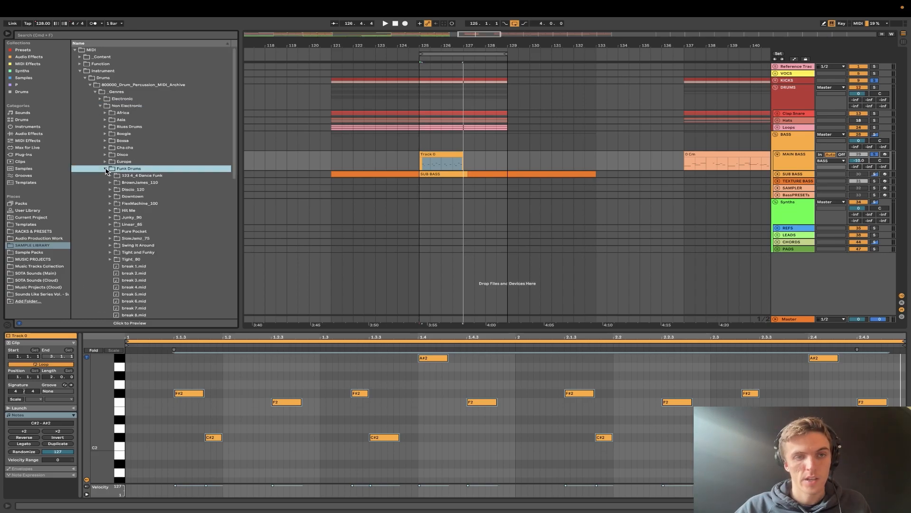
pyautogui.scroll(-2, 116, 219)
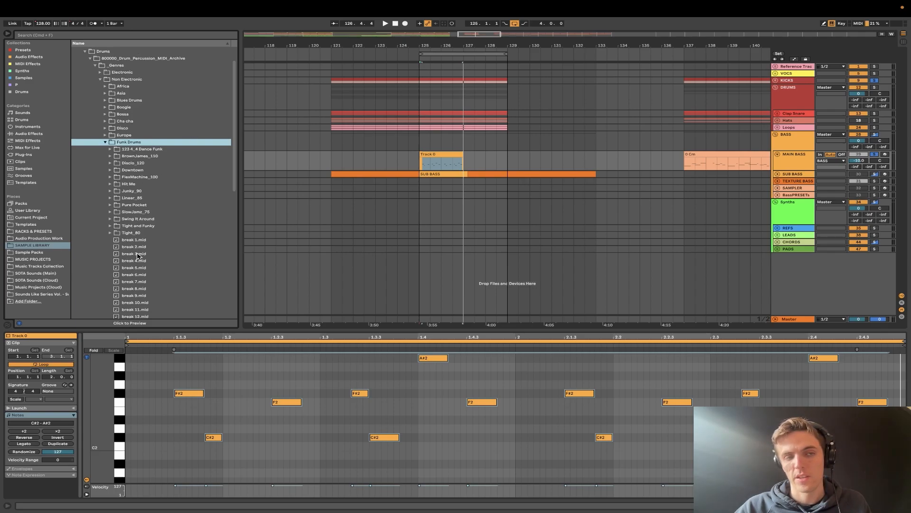
# - Place break 3.mid from the Funk Drums folder on MAIN BASS at bar 125 and delete what remains of the old bass clip
pyautogui.click(131, 254)
pyautogui.moveTo(245, 230); pyautogui.dragTo(427, 156)
pyautogui.press('space')
pyautogui.click(447, 157)
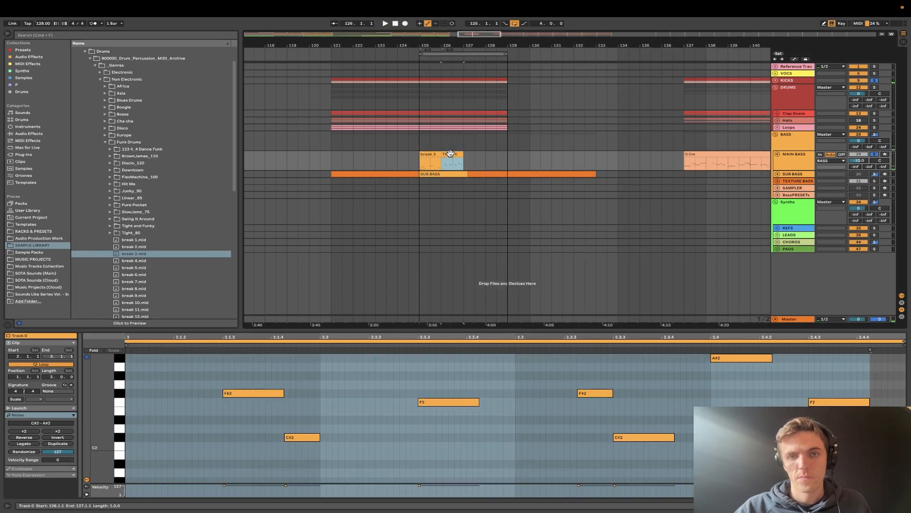
pyautogui.press('Delete')
pyautogui.click(427, 154)
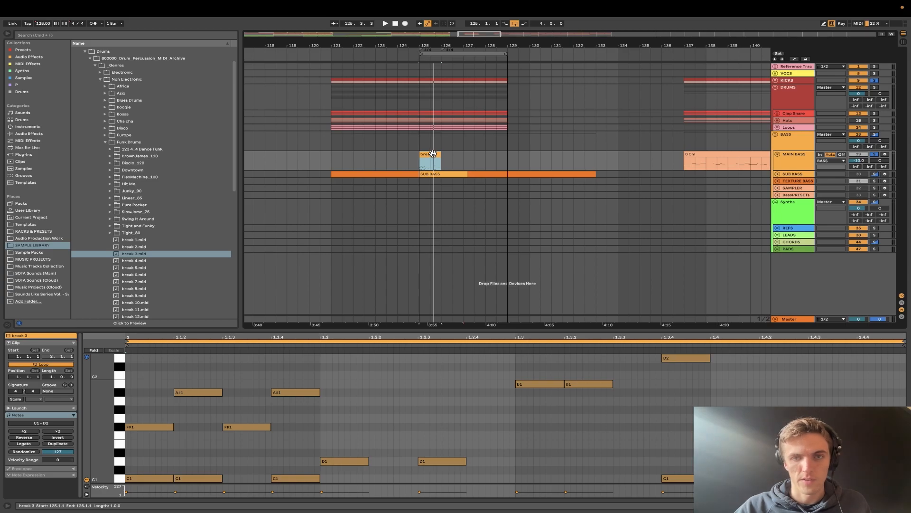
# - Move the break 3 clip to the SUB BASS track and transpose all its notes up two octaves while playing it
pyautogui.moveTo(432, 156); pyautogui.dragTo(433, 171)
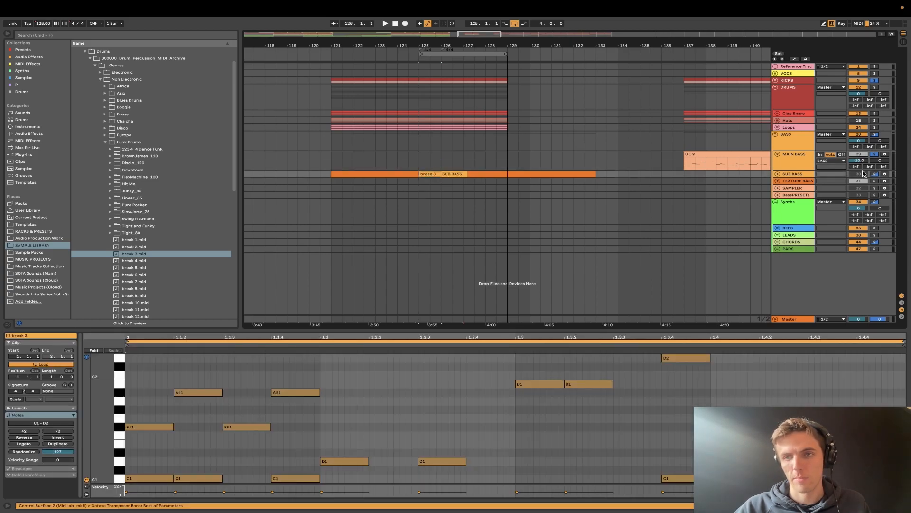
pyautogui.click(331, 432)
pyautogui.hotkey('ctrl', 'a')
pyautogui.hotkey('shift', 'Up')
pyautogui.press('space')
pyautogui.hotkey('shift', 'Up')
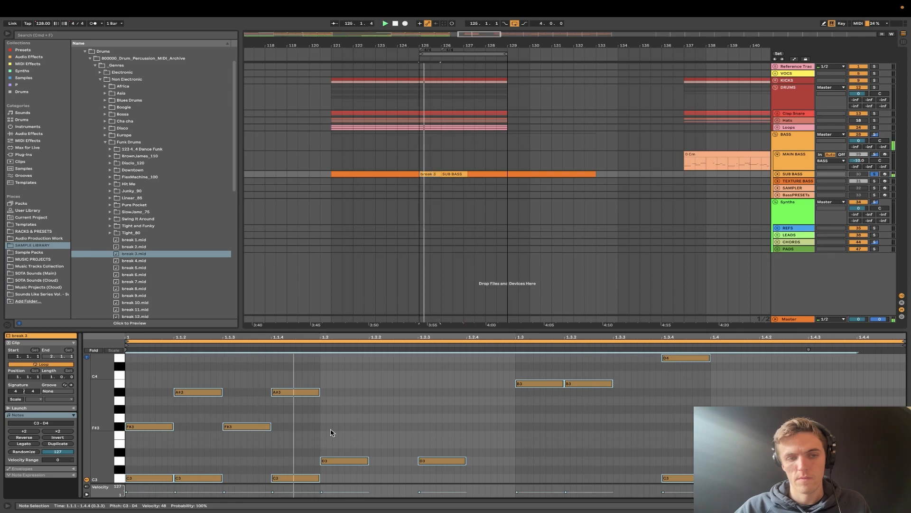
# - Play the break 3 clip in a loop with KICKS soloed alongside SUB BASS
pyautogui.press('space')
pyautogui.moveTo(142, 447); pyautogui.dragTo(310, 482)
pyautogui.press('space')
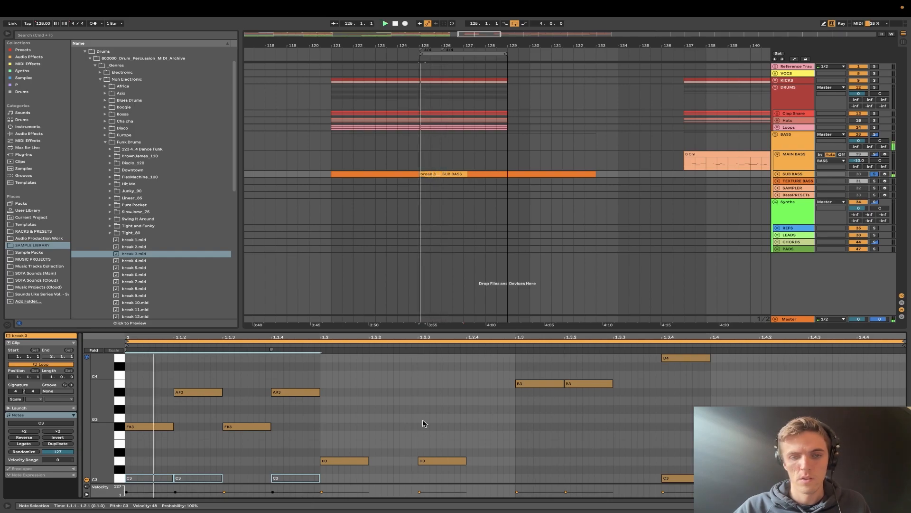
pyautogui.click(874, 174)
pyautogui.click(875, 80)
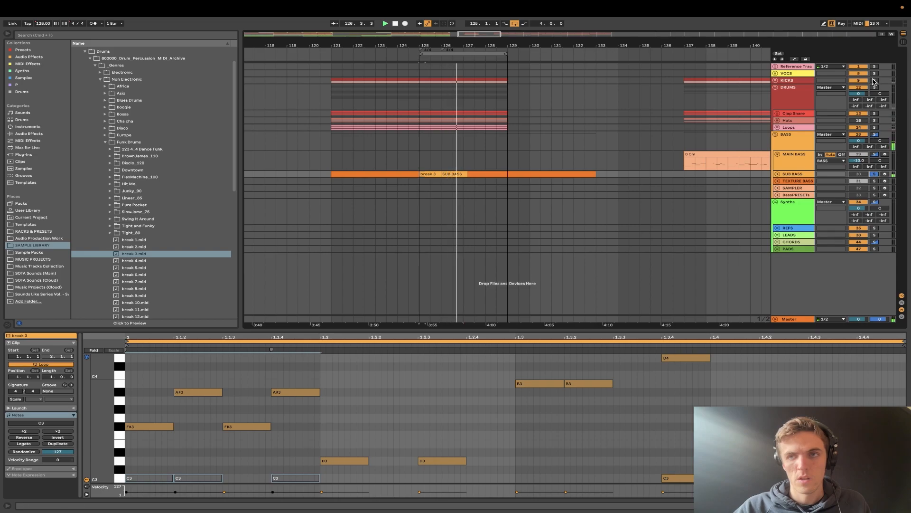
pyautogui.click(429, 174)
pyautogui.hotkey('ctrl', 'l')
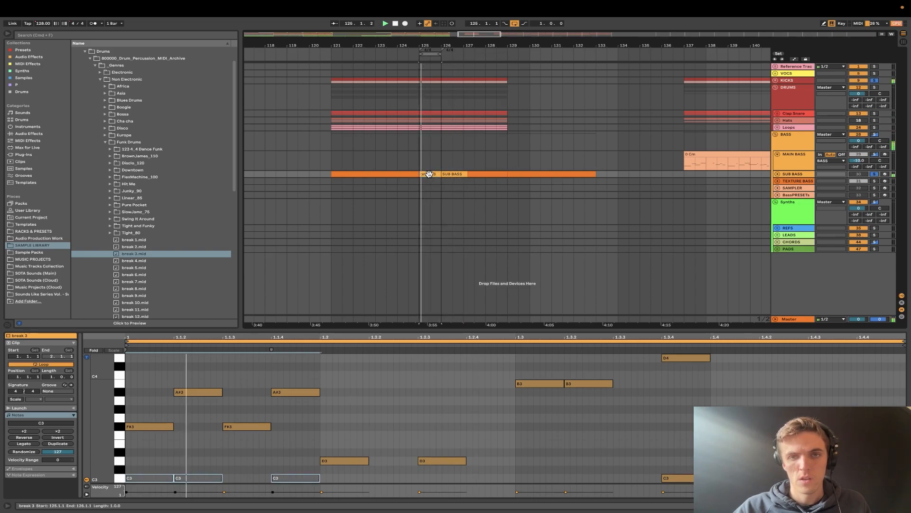
# - Transpose the clip's notes down one octave, then delete the top D3 note and the three C2 notes in the first beat
pyautogui.click(369, 383)
pyautogui.hotkey('ctrl', 'a')
pyautogui.hotkey('shift', 'Up')
pyautogui.hotkey('shift', 'Down')
pyautogui.hotkey('shift', 'Down')
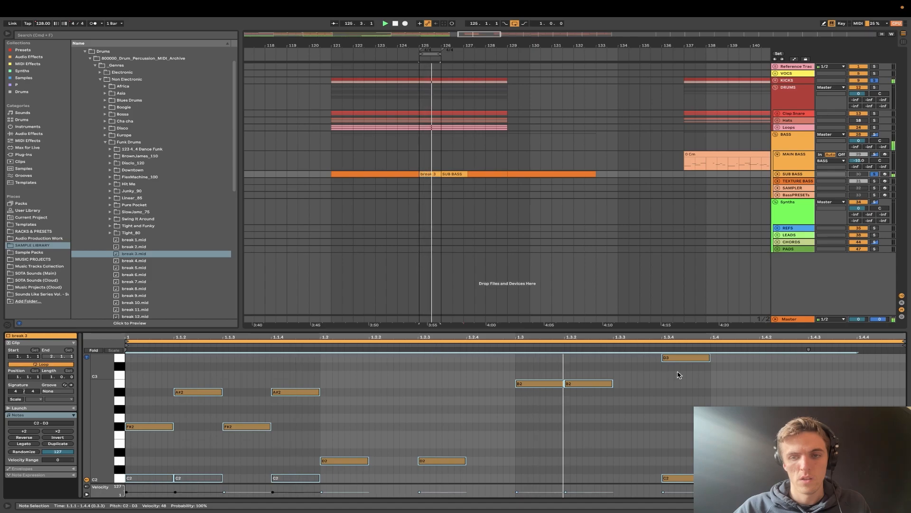
pyautogui.doubleClick(684, 359)
pyautogui.moveTo(298, 467); pyautogui.dragTo(95, 485)
pyautogui.press('Delete')
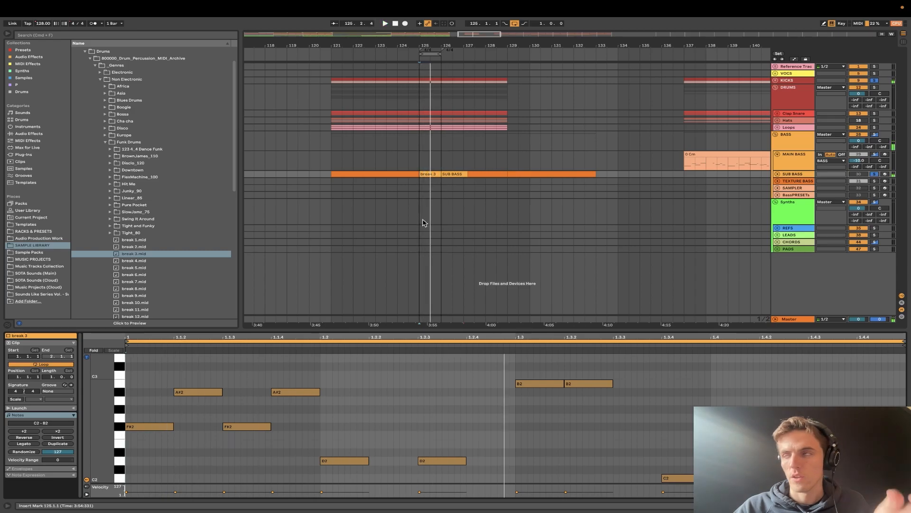
# - Deactivate the F#2 note at 1.1.3, the D2 note at 1.2.3 and the B2 note at 1.3.2 of the break 3 clip
pyautogui.click(240, 406)
pyautogui.click(244, 426)
pyautogui.press('0')
pyautogui.click(434, 429)
pyautogui.click(433, 460)
pyautogui.press('0')
pyautogui.moveTo(498, 511)
pyautogui.click(677, 477)
pyautogui.click(579, 383)
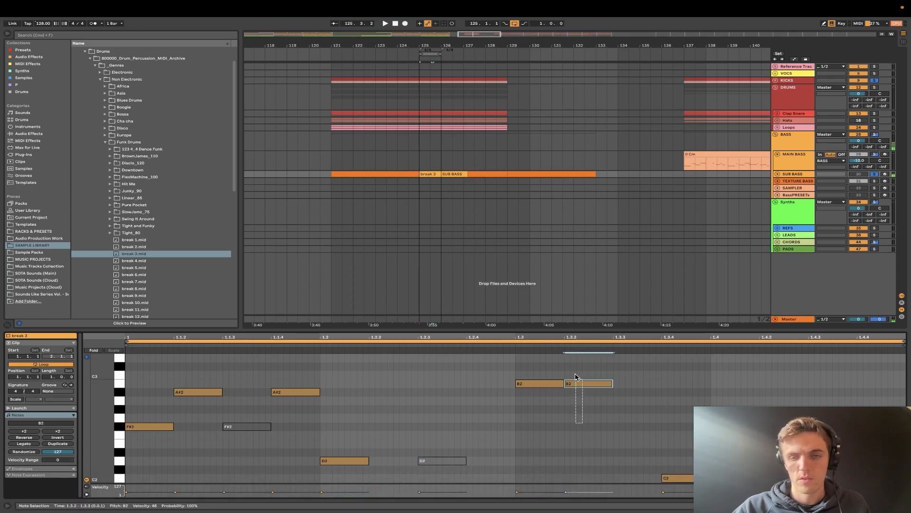
pyautogui.press('0')
pyautogui.press('space')
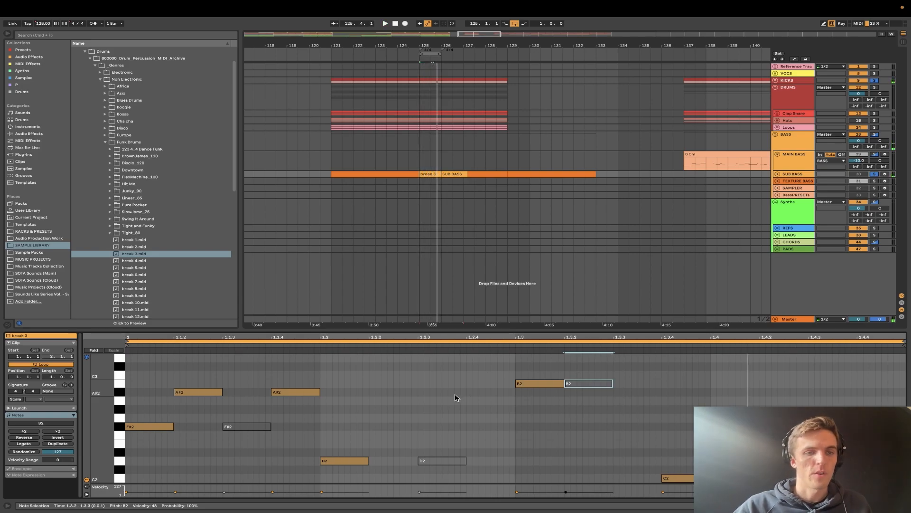
# - Collapse the Funk Drums folder and fold the Diva device in the Bass Plugins rack
pyautogui.click(106, 142)
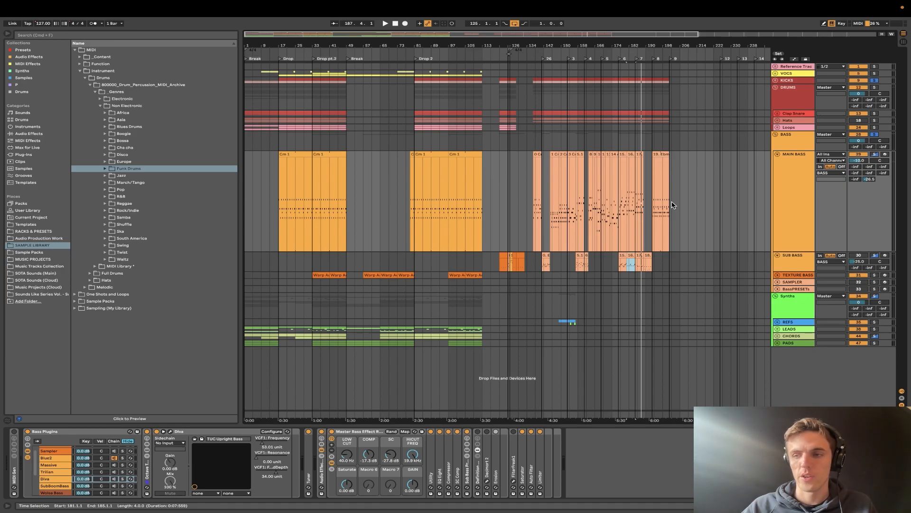
pyautogui.hscroll(2, 672, 205)
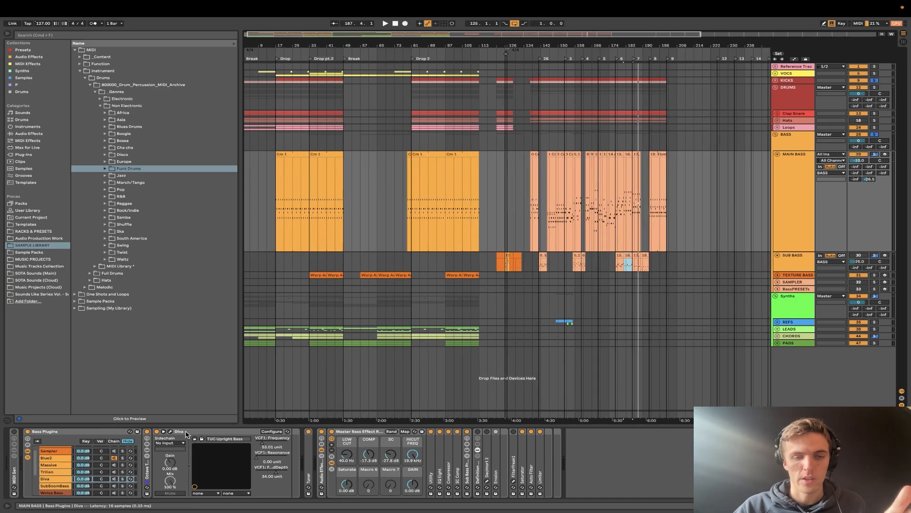
pyautogui.doubleClick(188, 433)
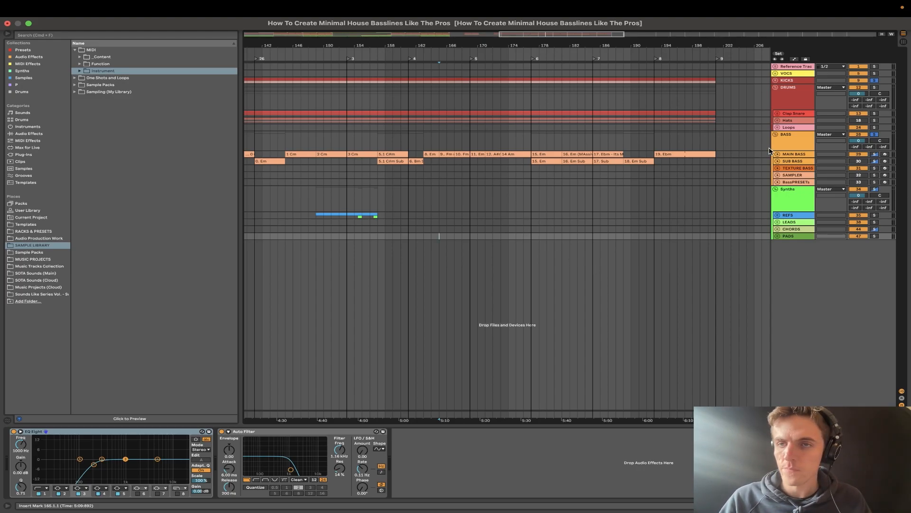
# - Select MAIN BASS, show the devices inside its Master Bass Effect Rack and unfold Utility
pyautogui.click(788, 156)
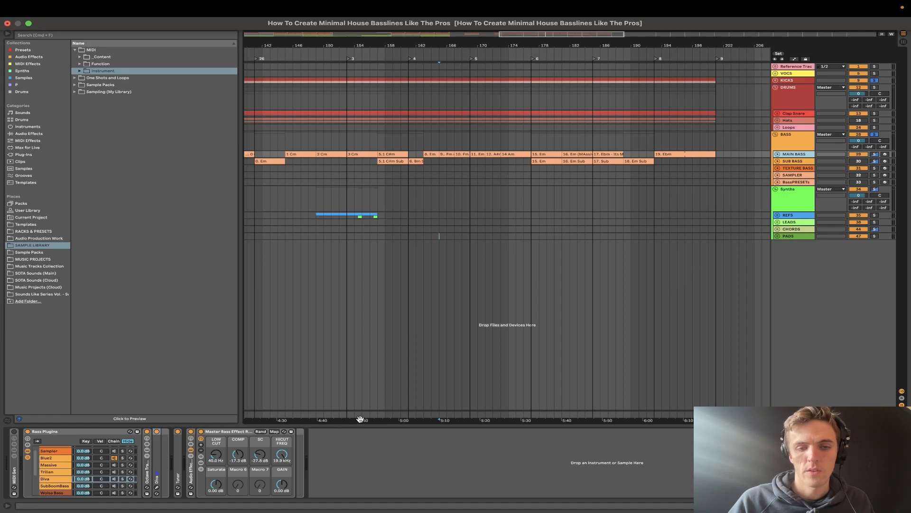
pyautogui.click(233, 433)
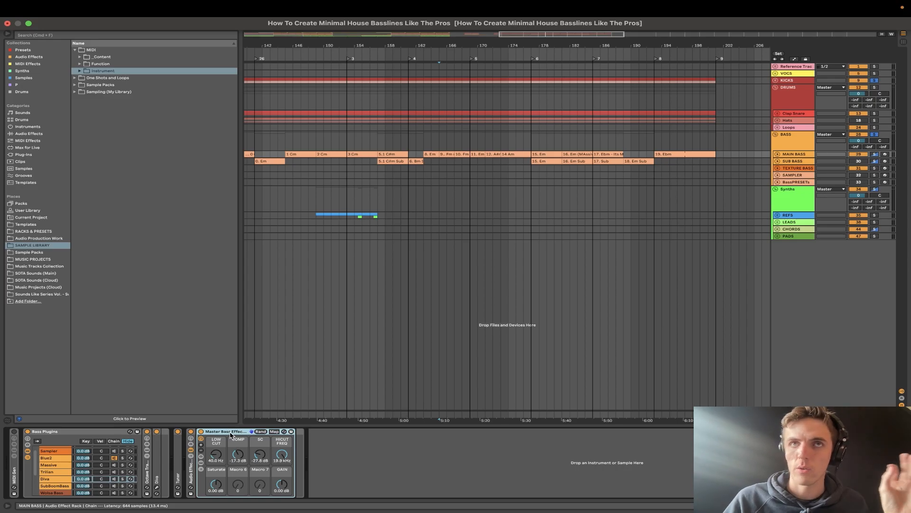
pyautogui.click(201, 469)
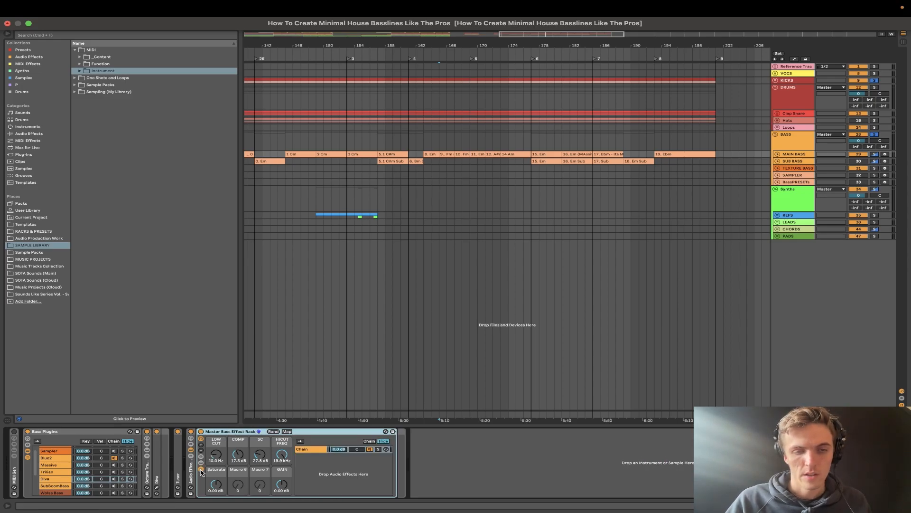
pyautogui.click(316, 451)
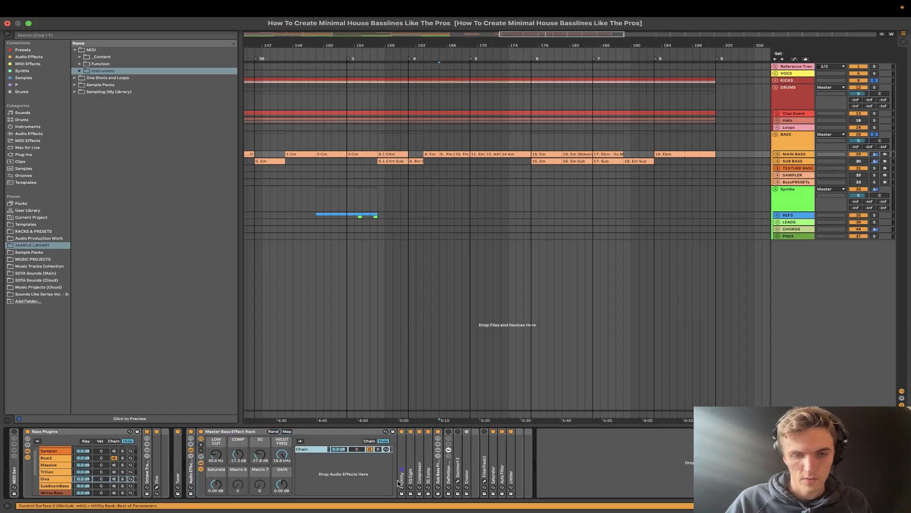
pyautogui.click(201, 463)
pyautogui.click(201, 464)
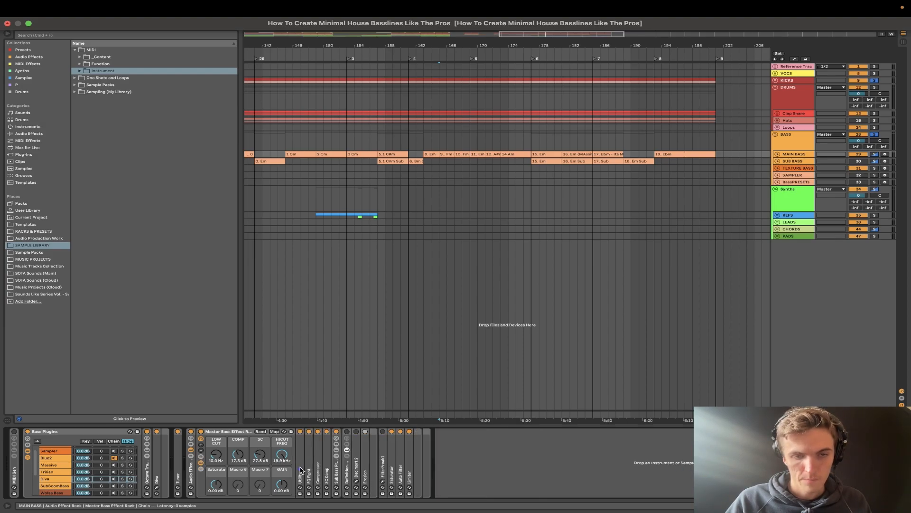
pyautogui.doubleClick(301, 470)
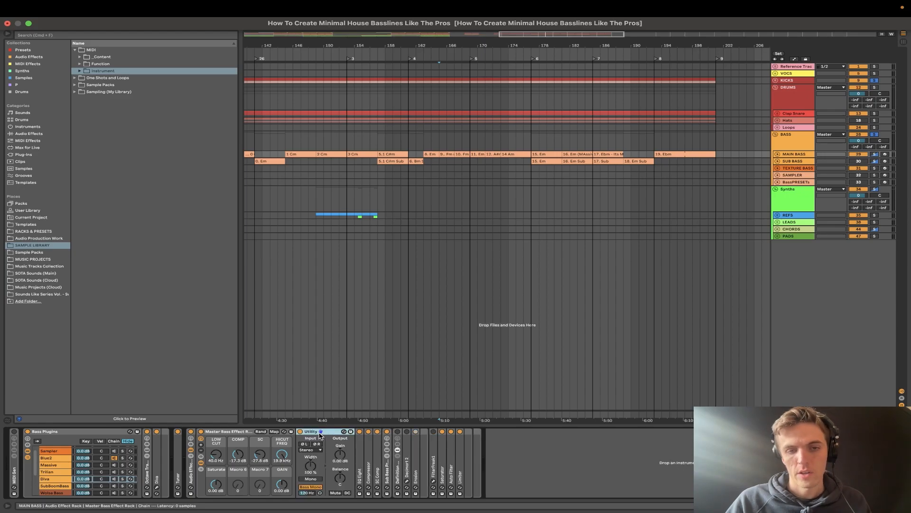
# - Play the existing MAIN BASS clips around bar 165 and loop the Fm clip from bar 165 to 167
pyautogui.press('space')
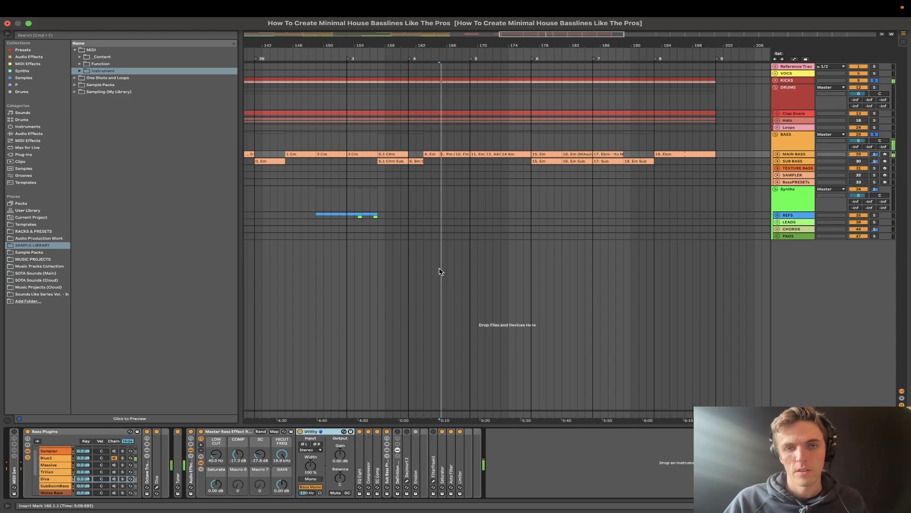
pyautogui.press('space')
pyautogui.click(433, 152)
pyautogui.press('super+l')
pyautogui.press('space')
pyautogui.scroll(2, 432, 152)
pyautogui.press('space')
pyautogui.click(455, 153)
pyautogui.press('space')
pyautogui.scroll(4, 456, 152)
pyautogui.press('super+l')
pyautogui.scroll(-5, 450, 187)
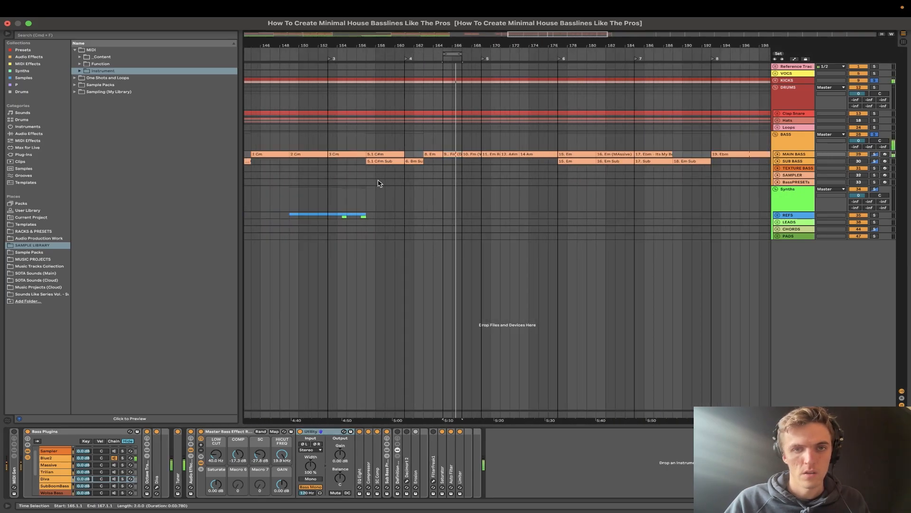
# - Play the 0 Cm clip on MAIN BASS at bar 137 and solo the Massive chain in the Bass Plugins rack
pyautogui.hscroll(-5, 365, 178)
pyautogui.hscroll(-5, 353, 172)
pyautogui.click(512, 153)
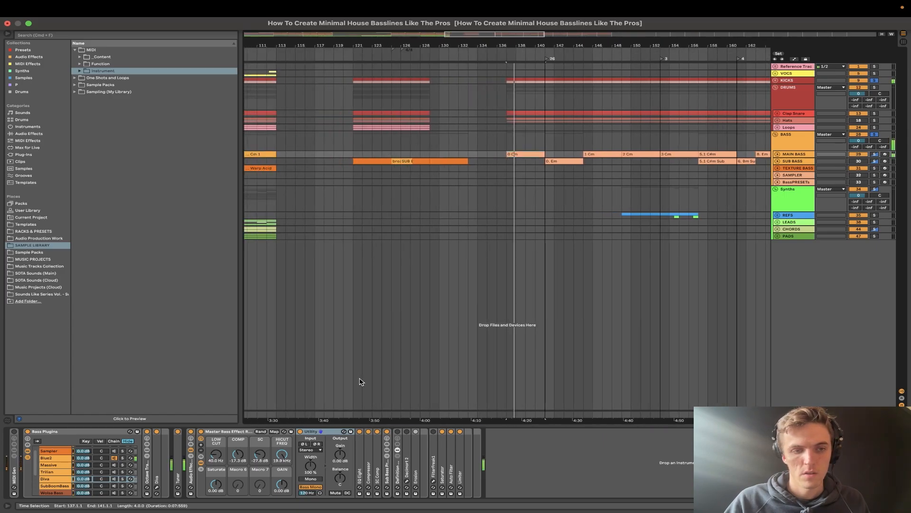
pyautogui.click(132, 460)
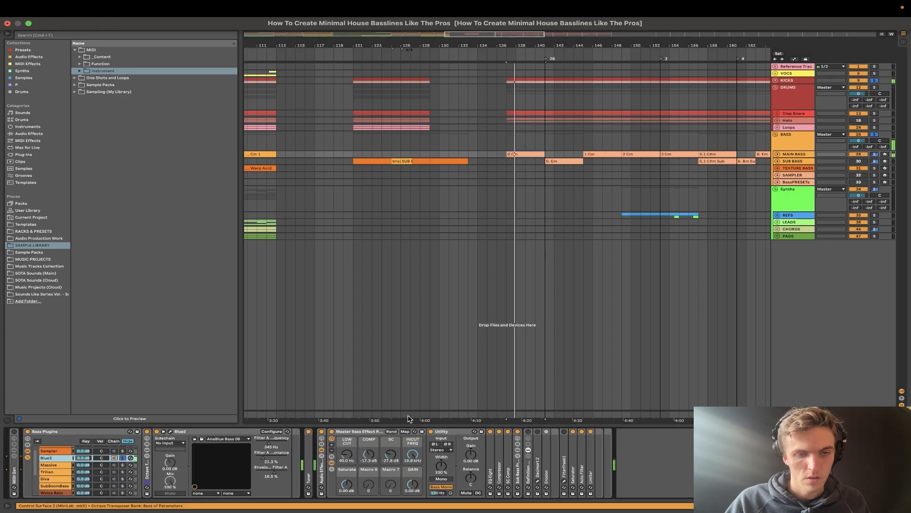
pyautogui.click(123, 466)
pyautogui.click(123, 464)
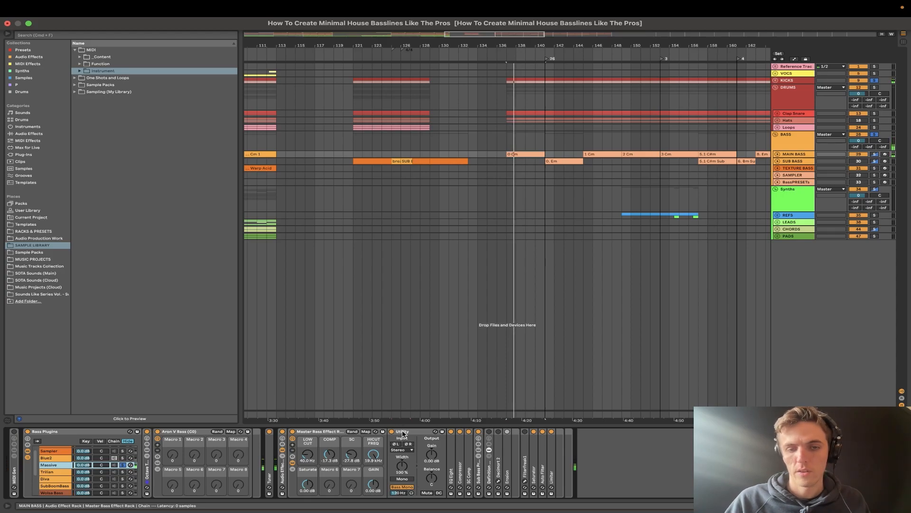
# - Unfold EQ Eight and sweep the rack's LOW CUT up to 207 Hz during playback, then set it to 31.6 Hz
pyautogui.doubleClick(448, 475)
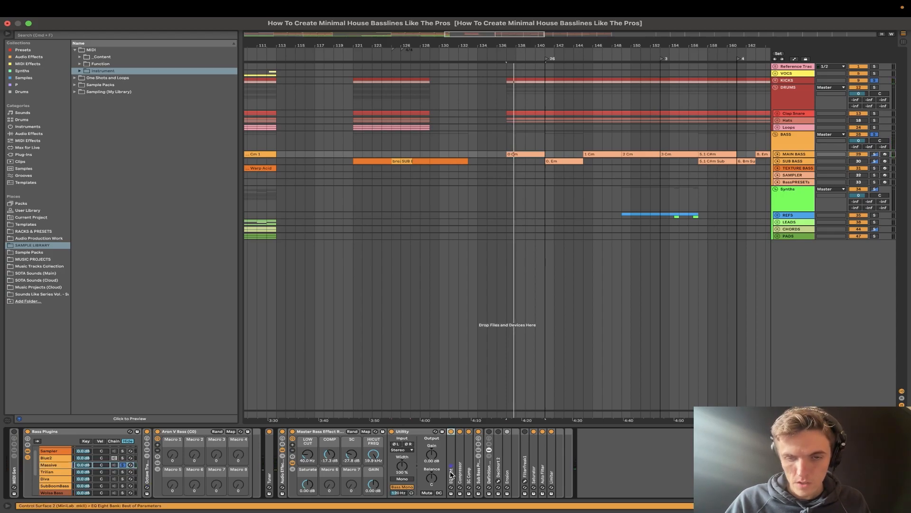
pyautogui.moveTo(446, 446); pyautogui.dragTo(446, 430)
pyautogui.press('space')
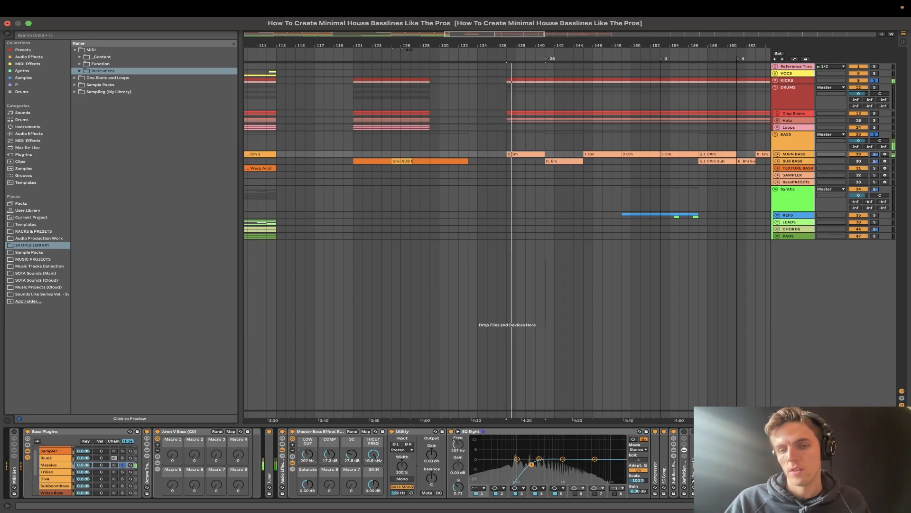
pyautogui.moveTo(309, 456); pyautogui.dragTo(309, 470)
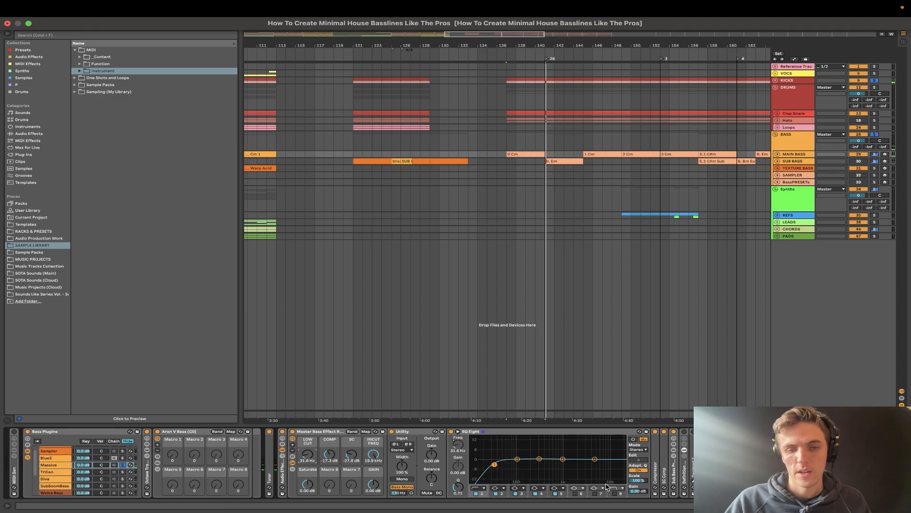
# - Try EQ Eight's eighth band as a high cut and lower the rack's HICUT FREQ to 1.82 kHz during playback
pyautogui.moveTo(374, 455); pyautogui.dragTo(374, 420)
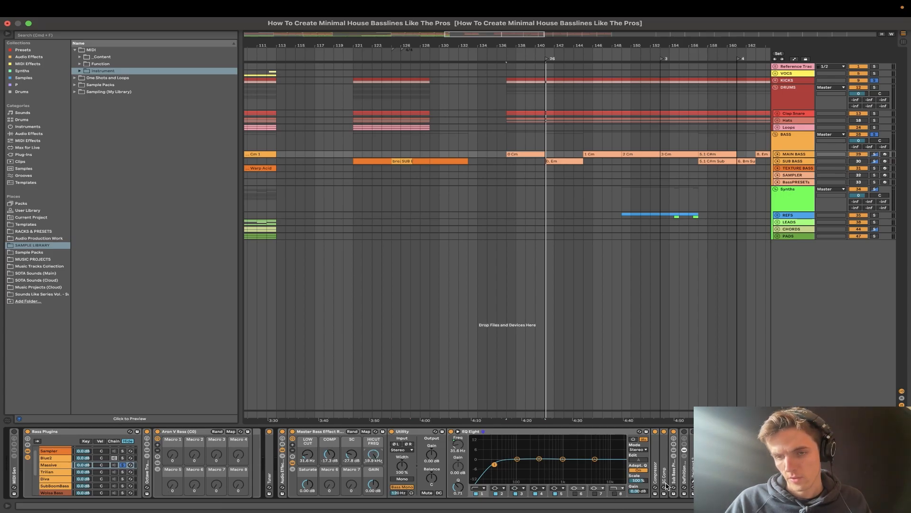
pyautogui.click(615, 494)
pyautogui.moveTo(373, 454); pyautogui.dragTo(374, 448)
pyautogui.press('space')
pyautogui.moveTo(599, 463); pyautogui.dragTo(626, 471)
pyautogui.press('space')
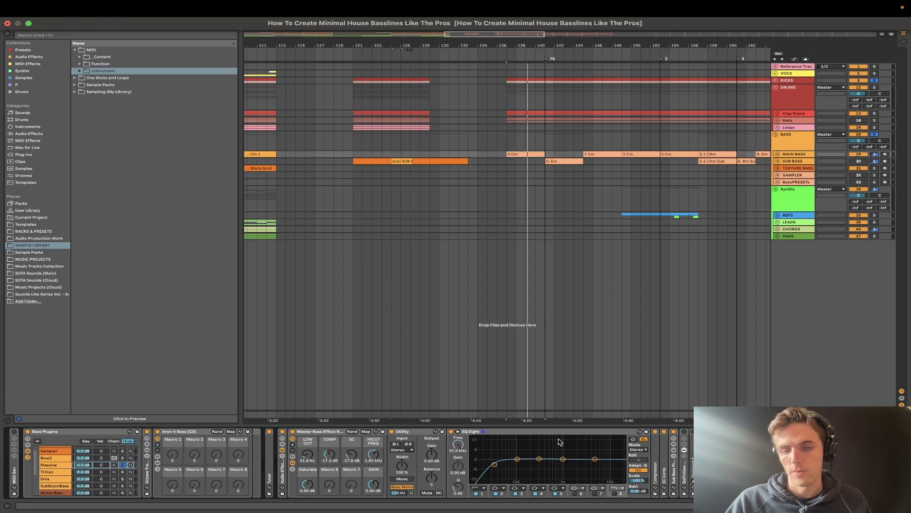
# - Fold EQ Eight, raise HICUT FREQ to 19.9 kHz with Auto Filter unfolded during playback, then fold Auto Filter
pyautogui.doubleClick(522, 432)
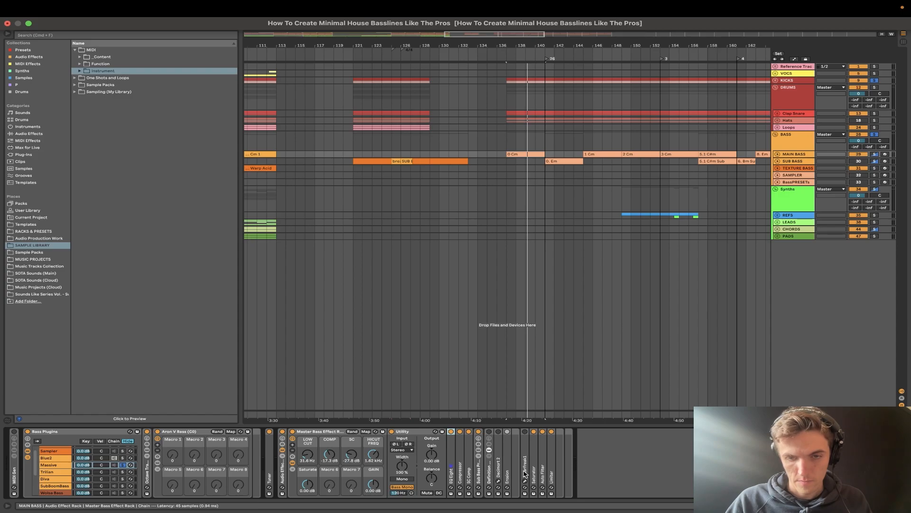
pyautogui.doubleClick(543, 474)
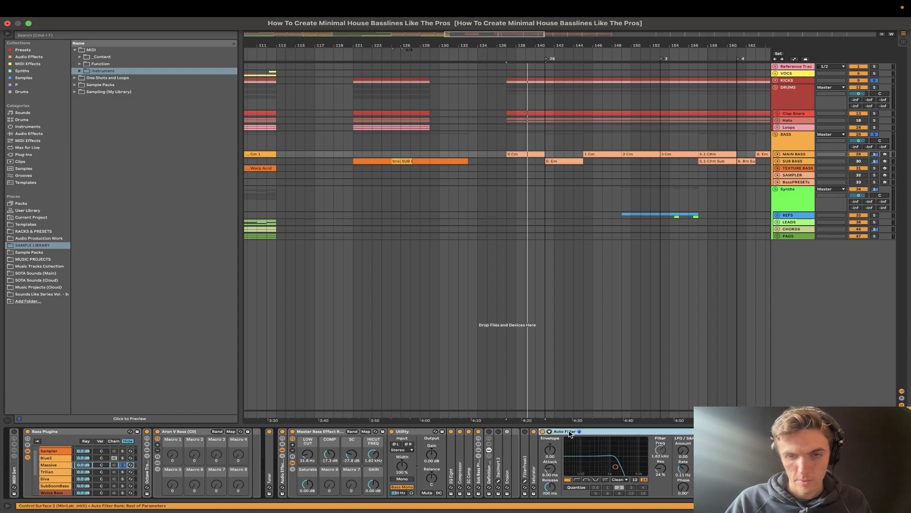
pyautogui.moveTo(369, 457); pyautogui.dragTo(368, 429)
pyautogui.press('space')
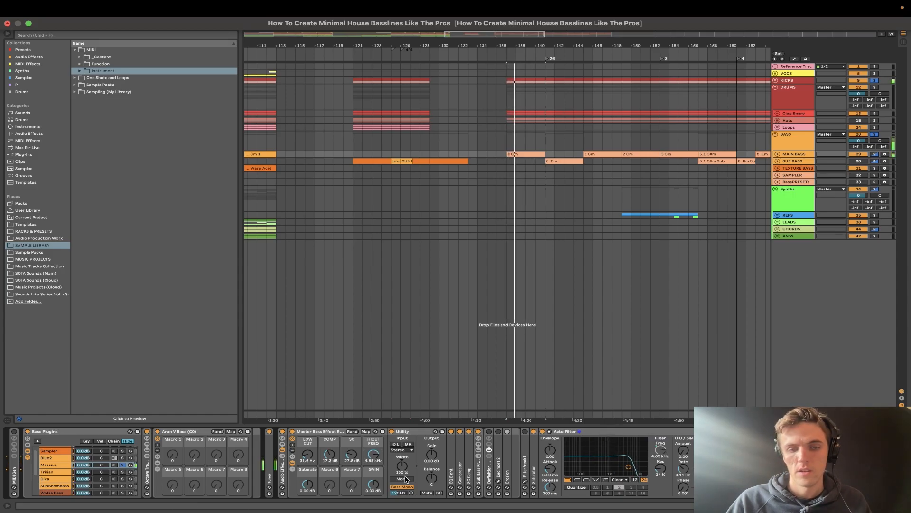
pyautogui.press('space')
pyautogui.doubleClick(583, 431)
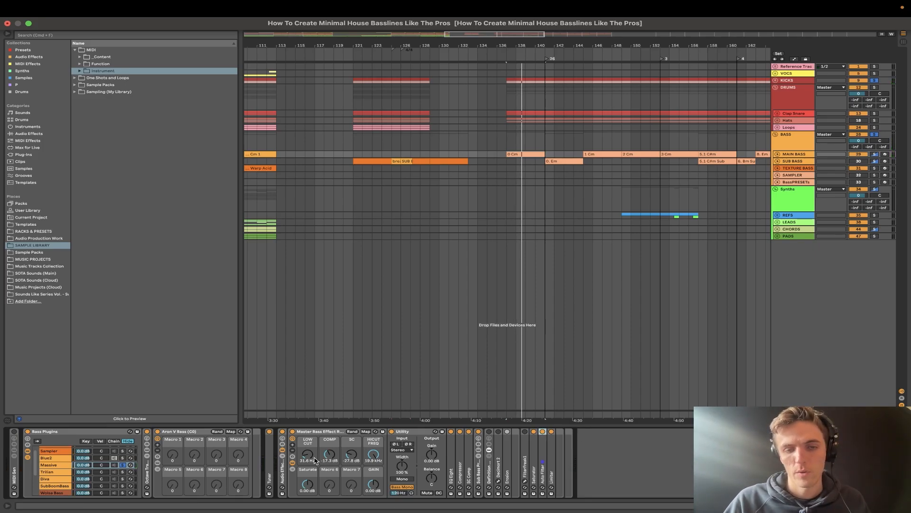
# - Fold Utility, unfold Compressor and try the COMP macro at 0.00 dB during playback, then undo the change
pyautogui.doubleClick(407, 435)
pyautogui.doubleClick(409, 472)
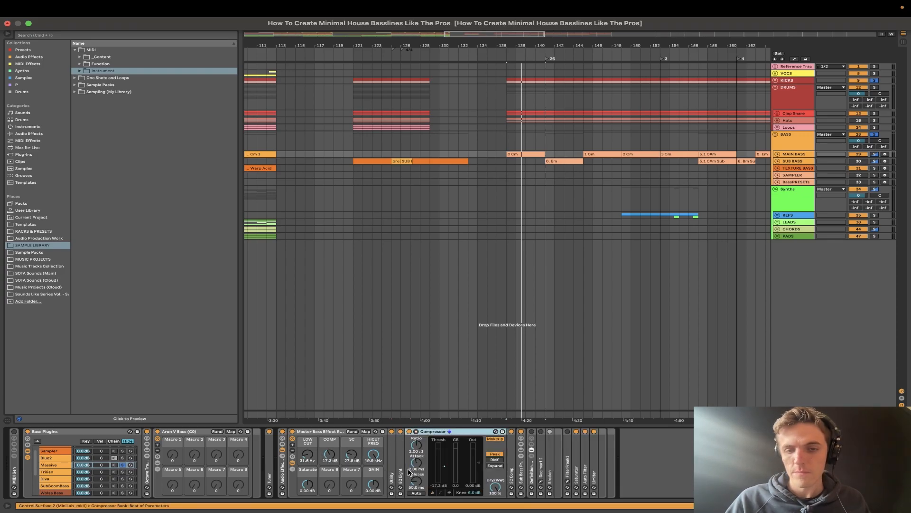
pyautogui.doubleClick(329, 455)
pyautogui.moveTo(331, 459); pyautogui.dragTo(330, 446)
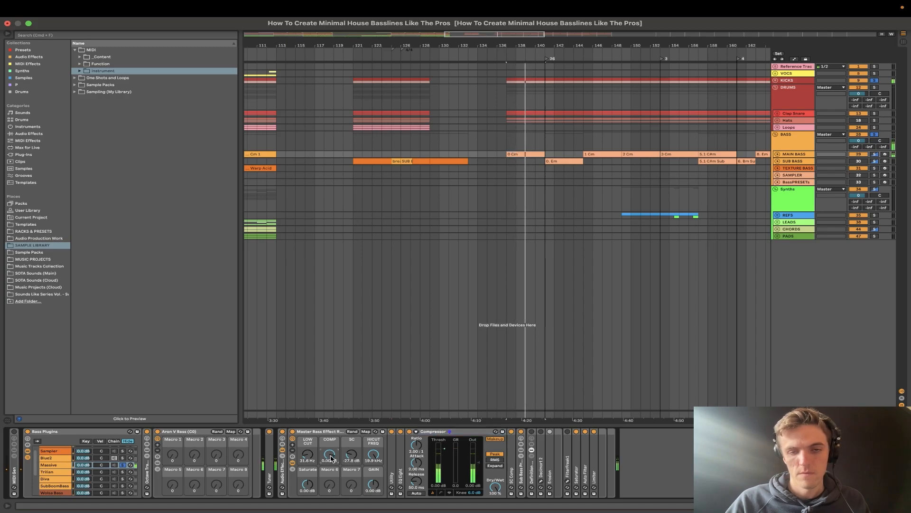
pyautogui.press('super+z')
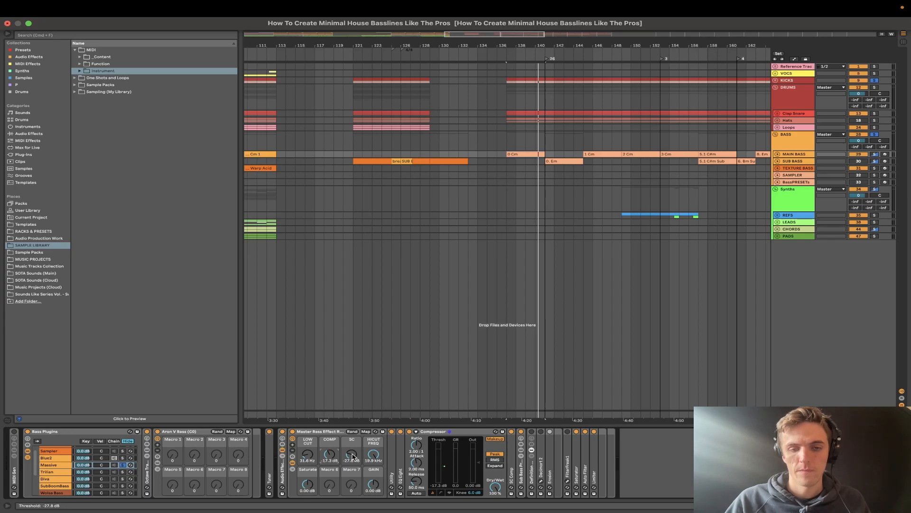
pyautogui.press('space')
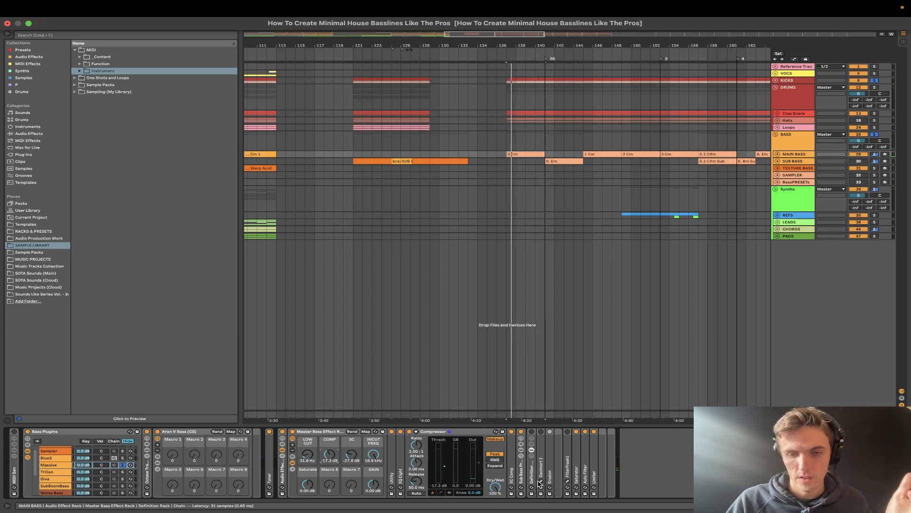
# - Unfold SC Comp, fold Compressor, and compare the bass with SC Comp off and on during playback
pyautogui.doubleClick(512, 473)
pyautogui.press('space')
pyautogui.press('space')
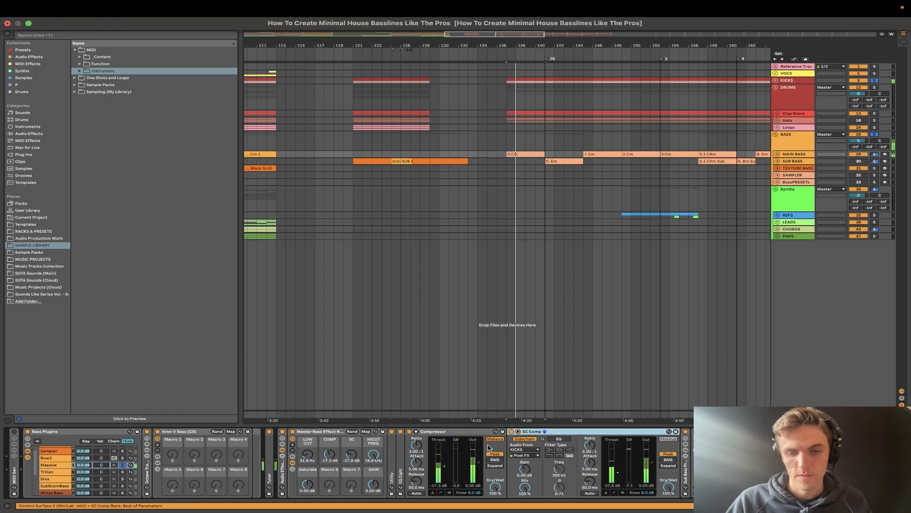
pyautogui.doubleClick(439, 432)
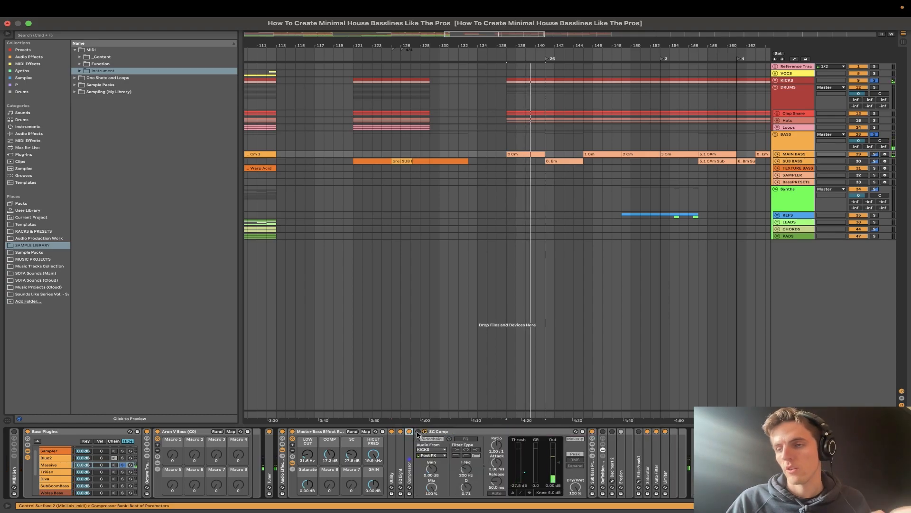
pyautogui.click(419, 431)
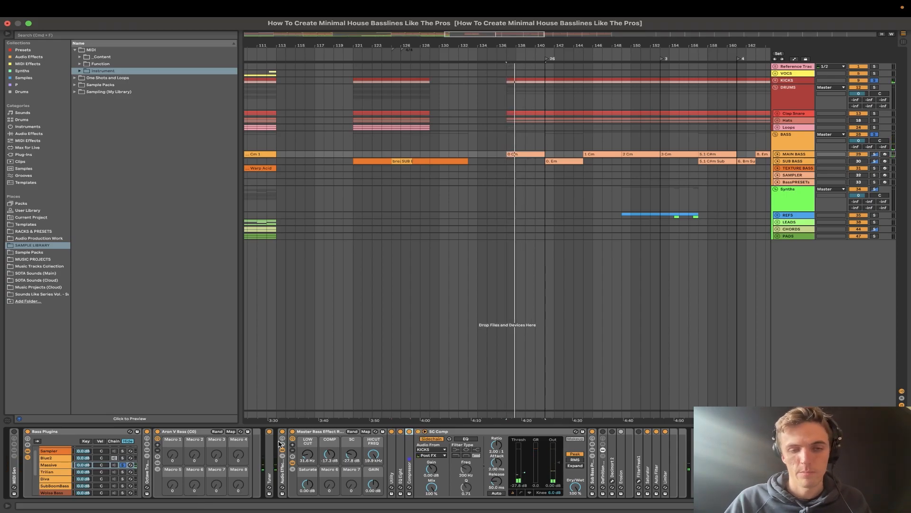
# - Fold the Aron V Bass rack and audition the Master Bass Effect Rack's Saturate macro, leaving it at 0.00 dB
pyautogui.doubleClick(177, 431)
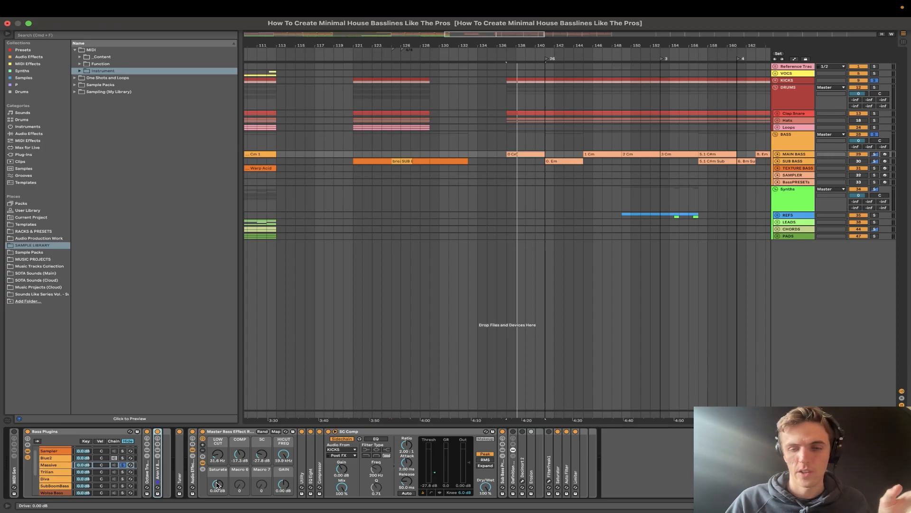
pyautogui.press('space')
pyautogui.moveTo(217, 484)
pyautogui.mouseDown()
pyautogui.moveTo(217, 472)
pyautogui.moveTo(217, 484)
pyautogui.mouseUp()
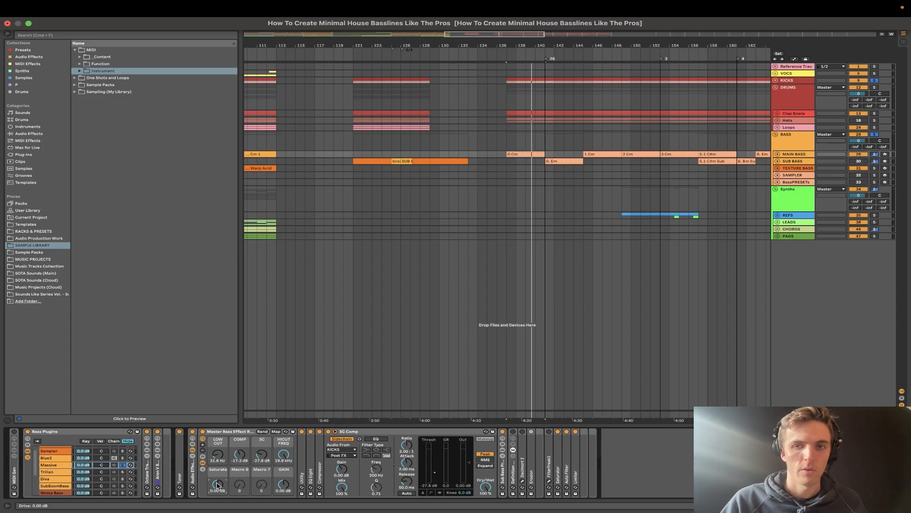
# - Unfold the MAIN BASS track, fold SC Comp, and select the Master Bass Effect Rack
pyautogui.click(777, 155)
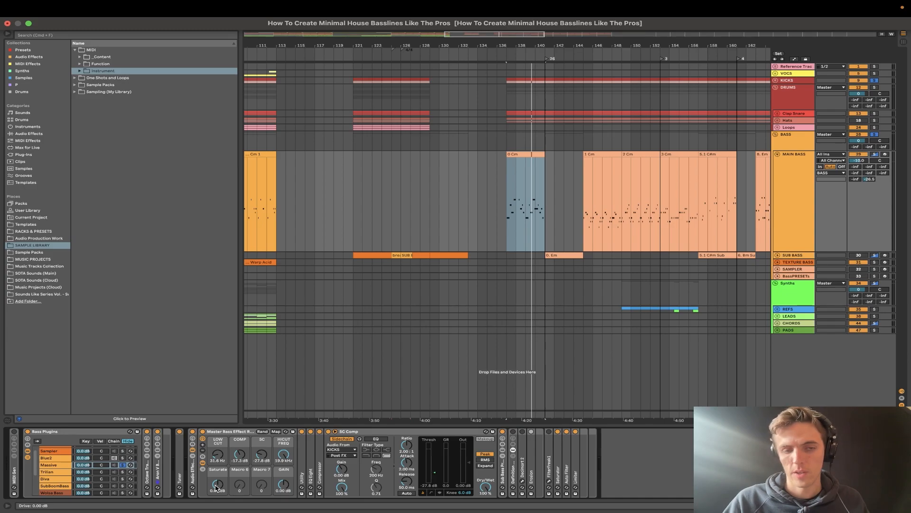
pyautogui.doubleClick(355, 433)
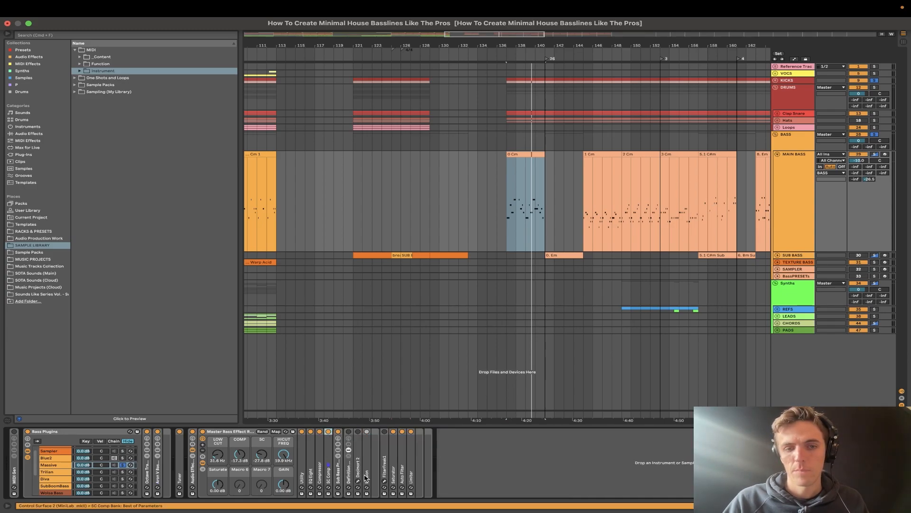
pyautogui.click(229, 431)
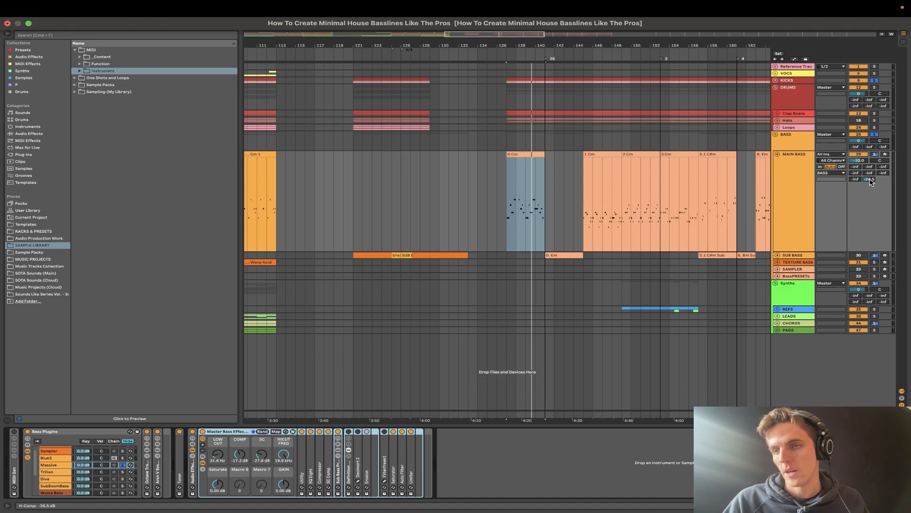
pyautogui.click(902, 398)
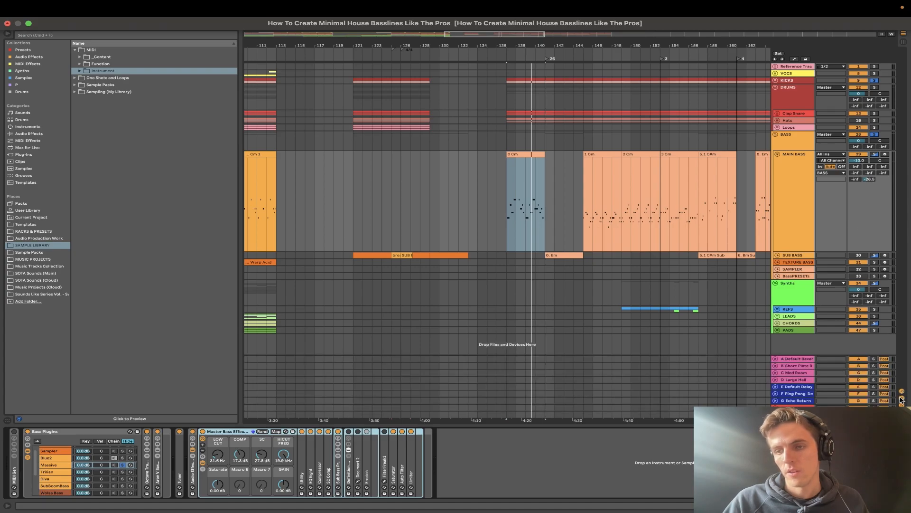
pyautogui.click(798, 408)
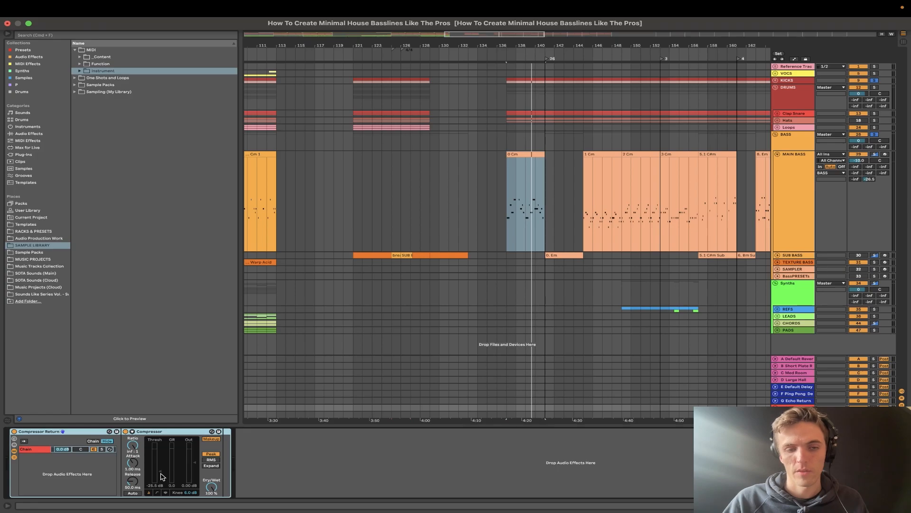
pyautogui.click(794, 207)
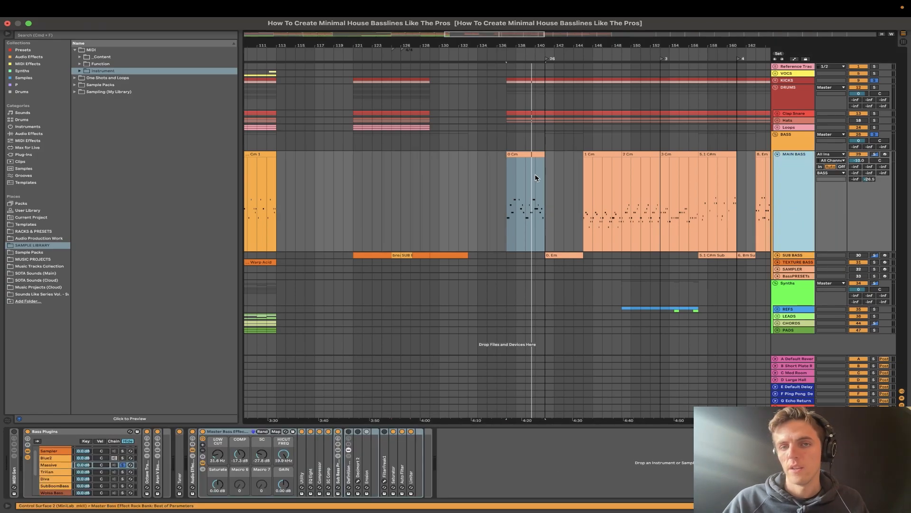
# - Loop the 0 Cm clip and sweep MAIN BASS's H-Comp send from -inf upward during playback, then set it to -26.5 dB
pyautogui.press('z')
pyautogui.press('space')
pyautogui.press('x')
pyautogui.press('super+l')
pyautogui.moveTo(869, 179); pyautogui.dragTo(869, 213)
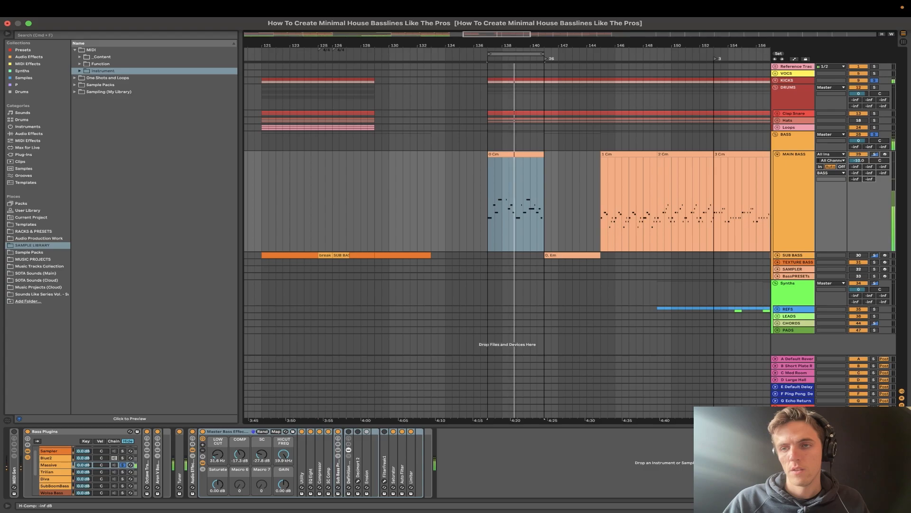
pyautogui.moveTo(871, 179); pyautogui.dragTo(871, 162)
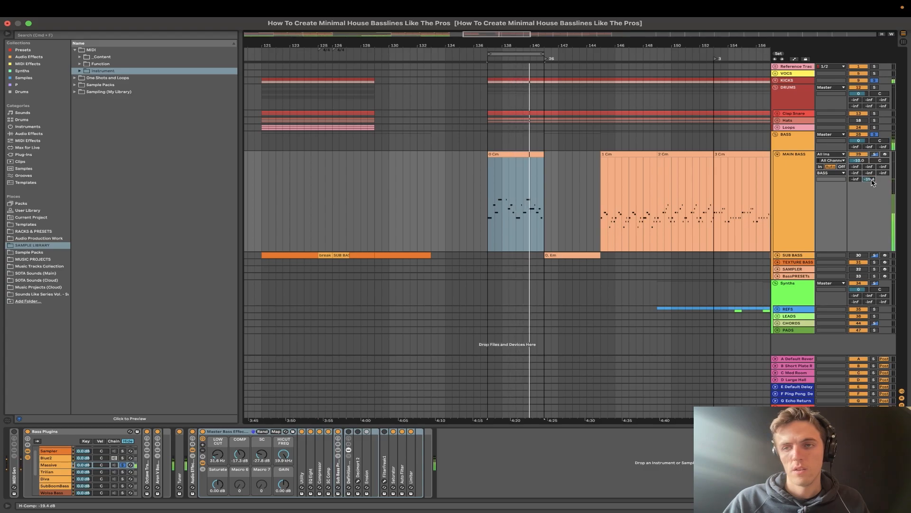
# - Select MAIN BASS and play the looped clip with the Master Bass Effect Rack switched off
pyautogui.click(792, 199)
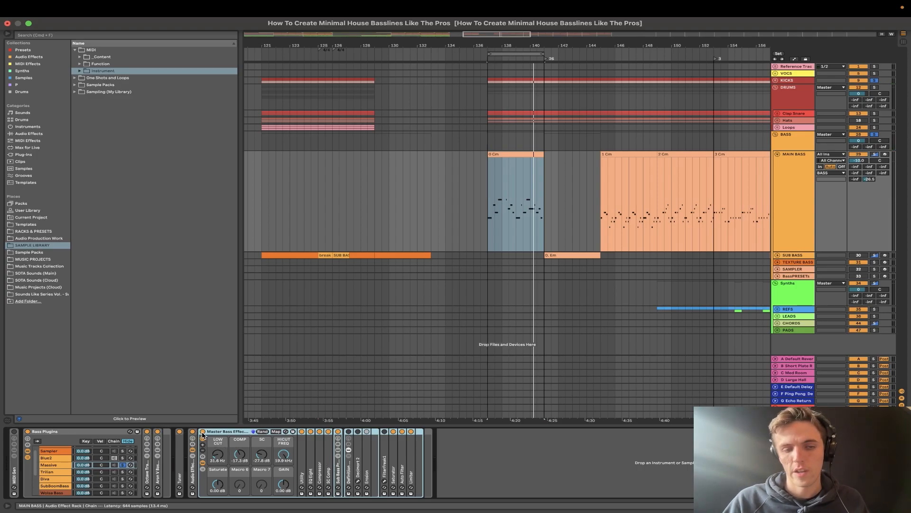
pyautogui.press('space')
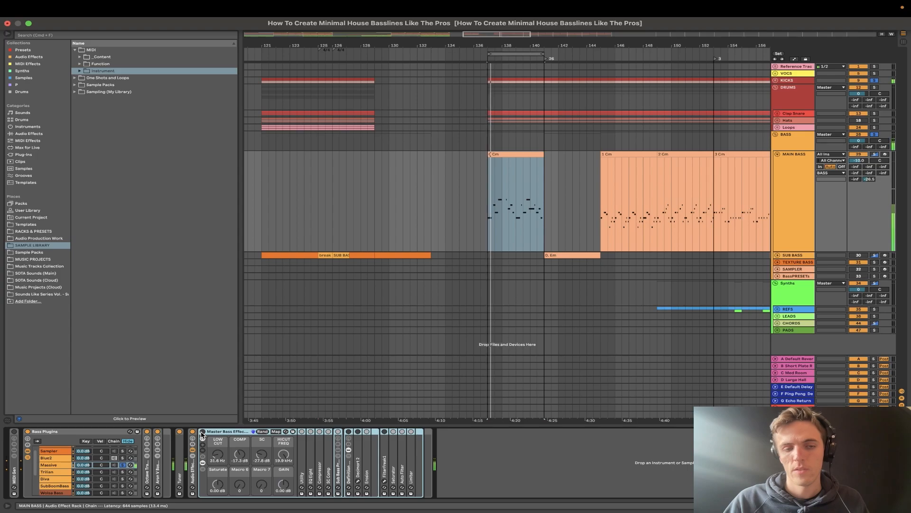
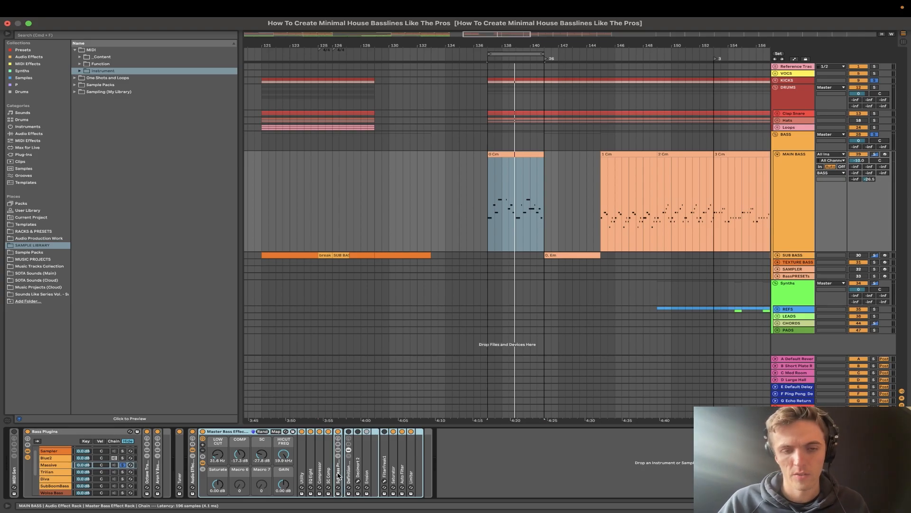
# - Select Sub Bass Presence in the Master Bass Effect Rack and fold the Definition Rack beside it
pyautogui.doubleClick(337, 475)
pyautogui.doubleClick(339, 475)
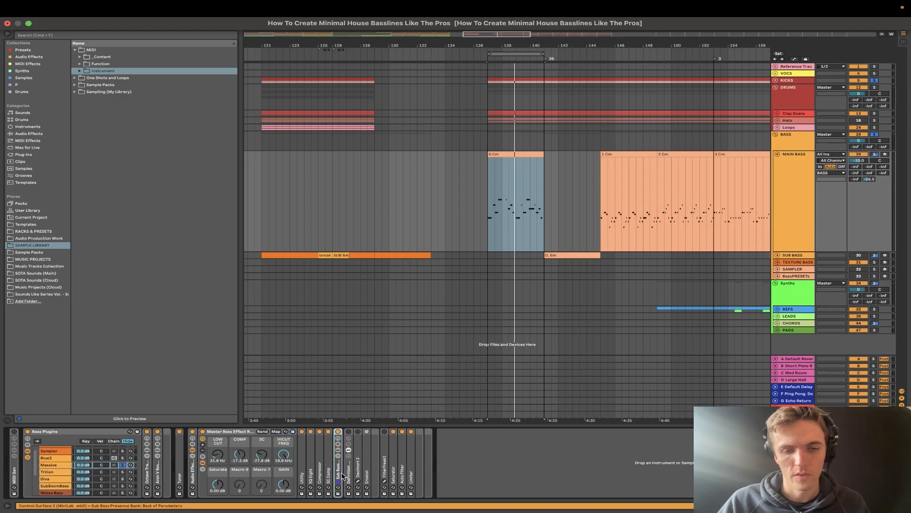
pyautogui.click(349, 476)
pyautogui.doubleClick(349, 474)
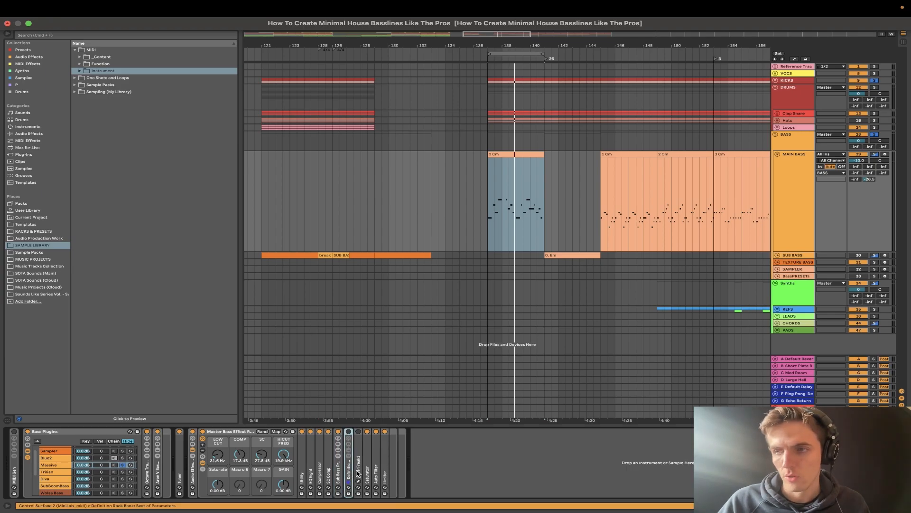
# - Unfold FilterFreak1, bring up its plug-in window above the device chain, and adjust its filter frequency while the 0 Cm loop plays
pyautogui.doubleClick(358, 474)
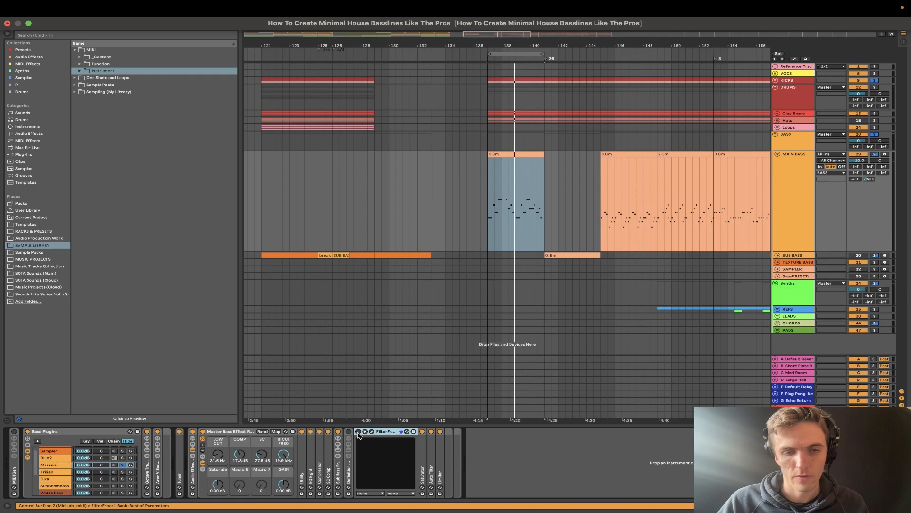
pyautogui.click(372, 432)
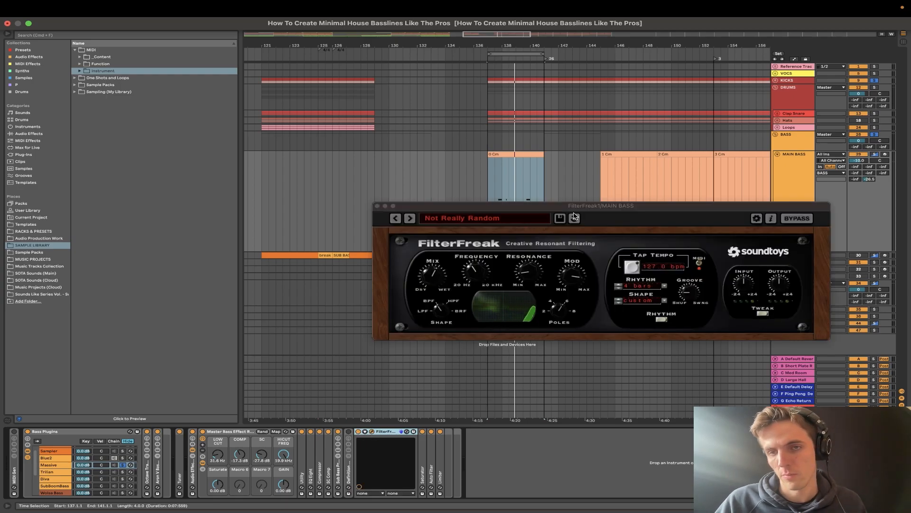
pyautogui.moveTo(581, 209); pyautogui.dragTo(446, 274)
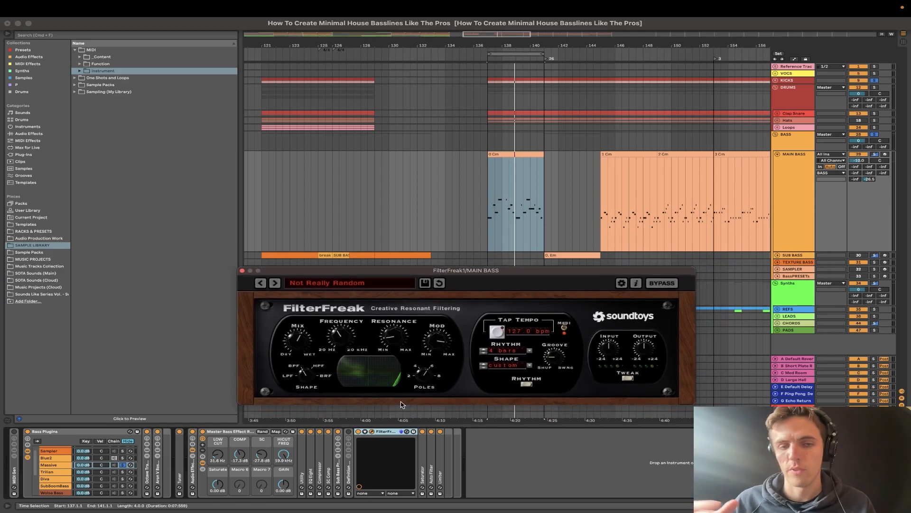
pyautogui.press('space')
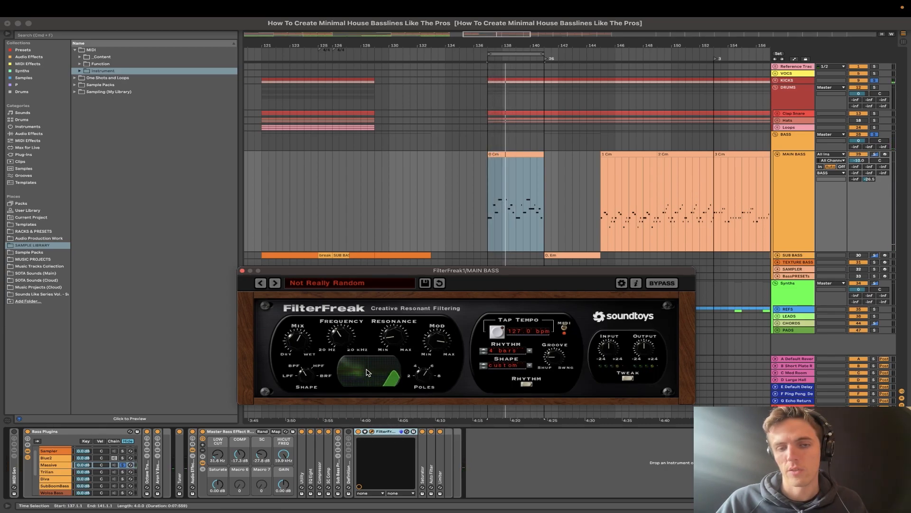
pyautogui.moveTo(348, 339); pyautogui.dragTo(344, 323)
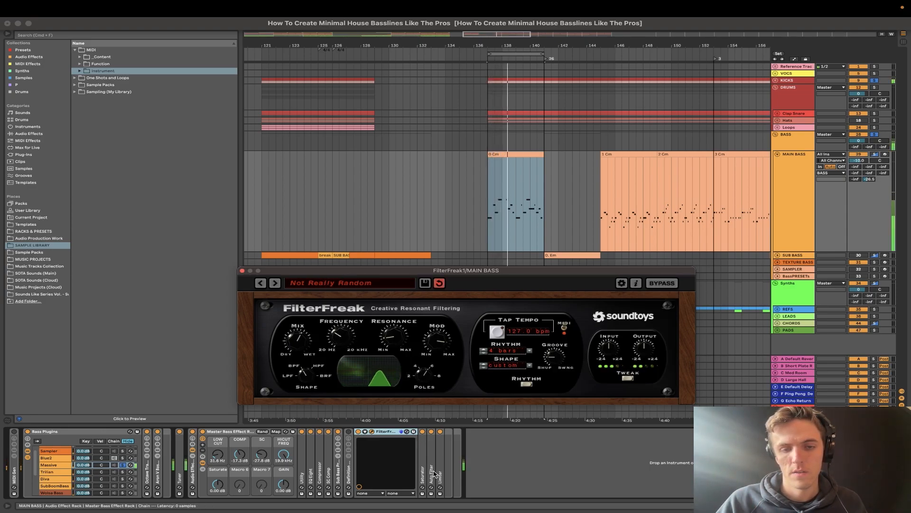
# - Unfold the Auto Filter in the bass rack to examine its settings, then fold it again
pyautogui.click(432, 478)
pyautogui.doubleClick(433, 477)
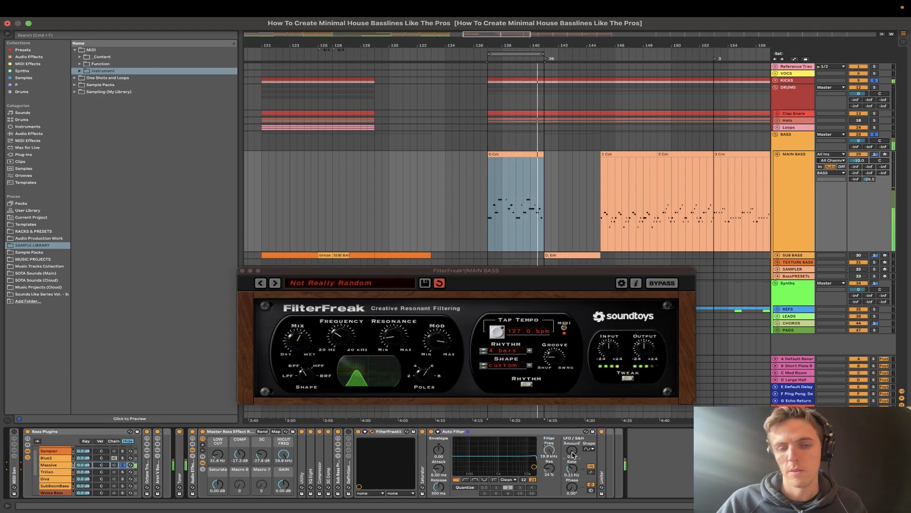
pyautogui.doubleClick(515, 431)
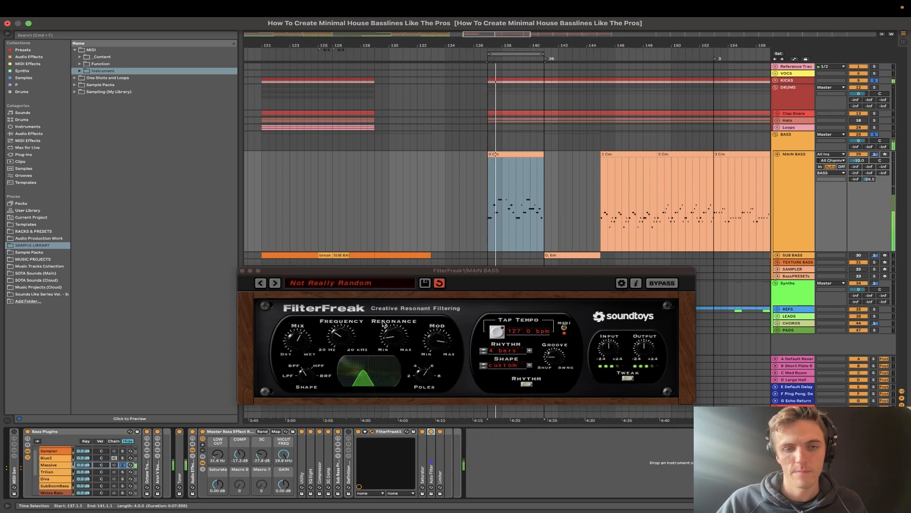
# - Audition FilterFreak's Rhythmic preset 16 Step Rhythm on the bass loop, stop playback, and load 8 Step Rhythm
pyautogui.click(306, 283)
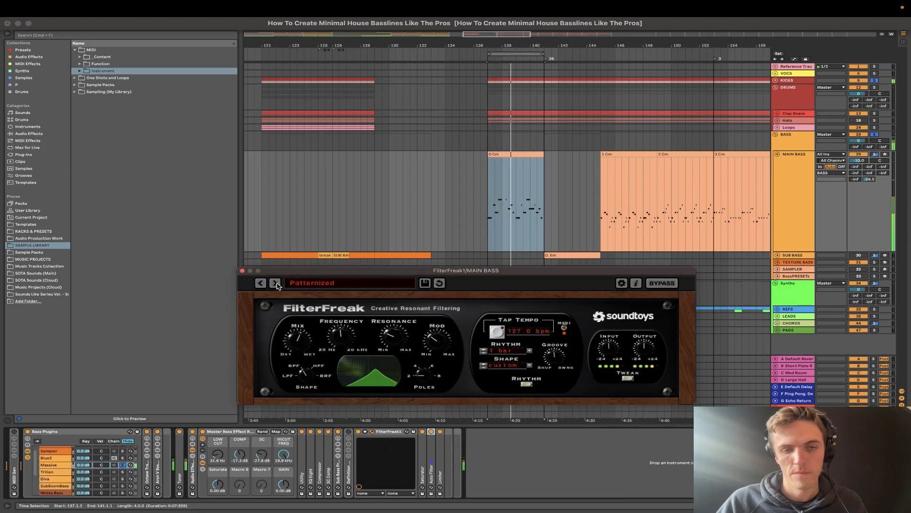
pyautogui.moveTo(312, 292)
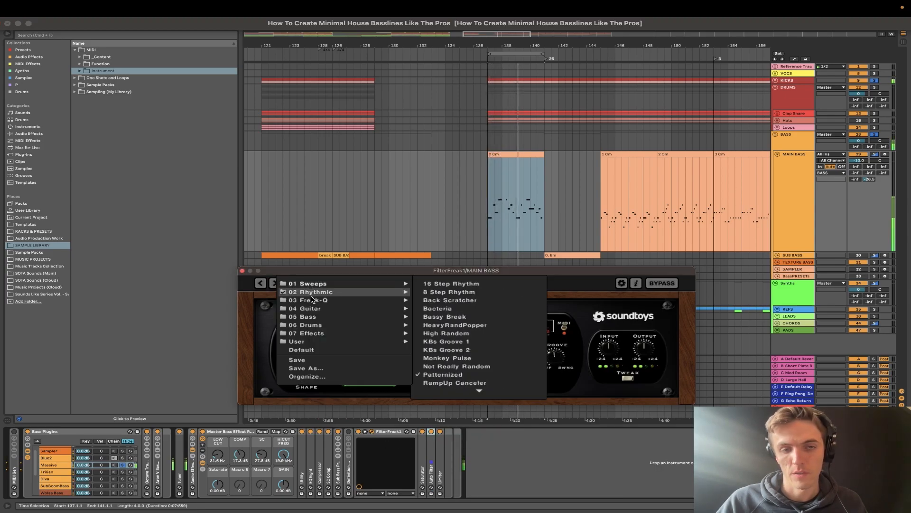
pyautogui.click(454, 284)
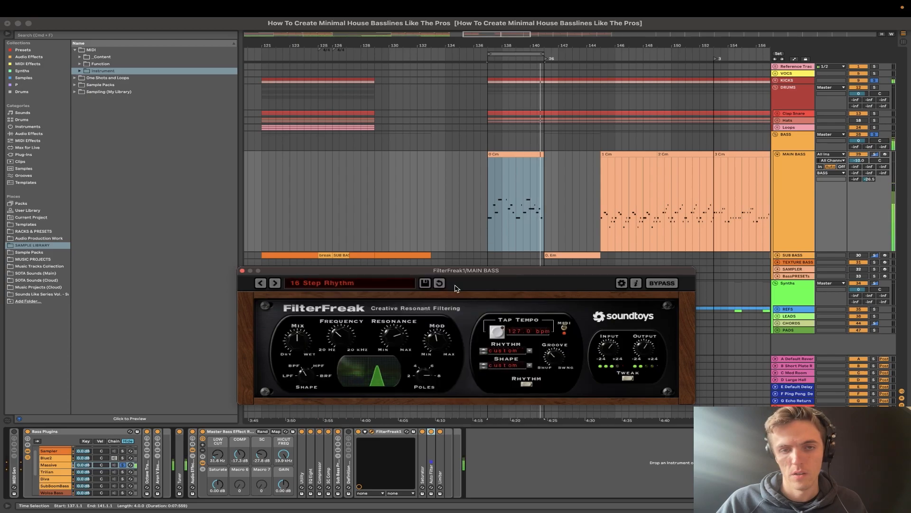
pyautogui.press('space')
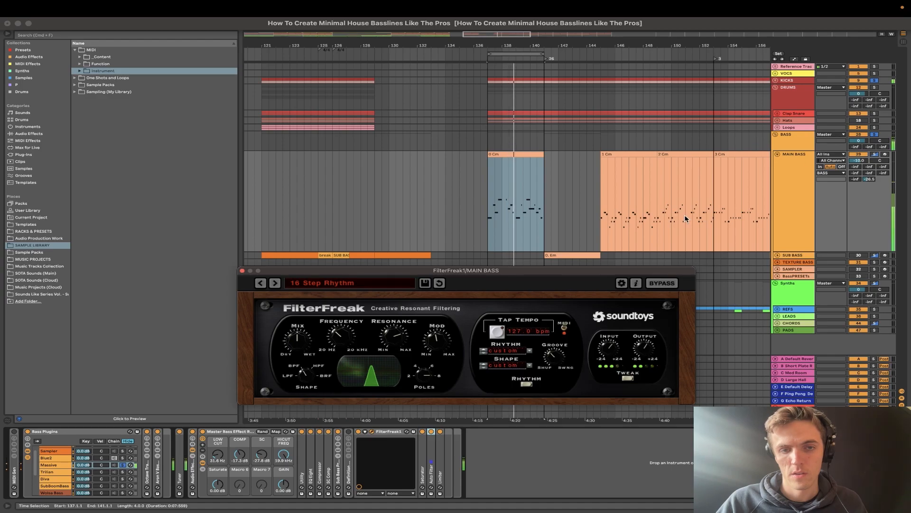
pyautogui.click(274, 283)
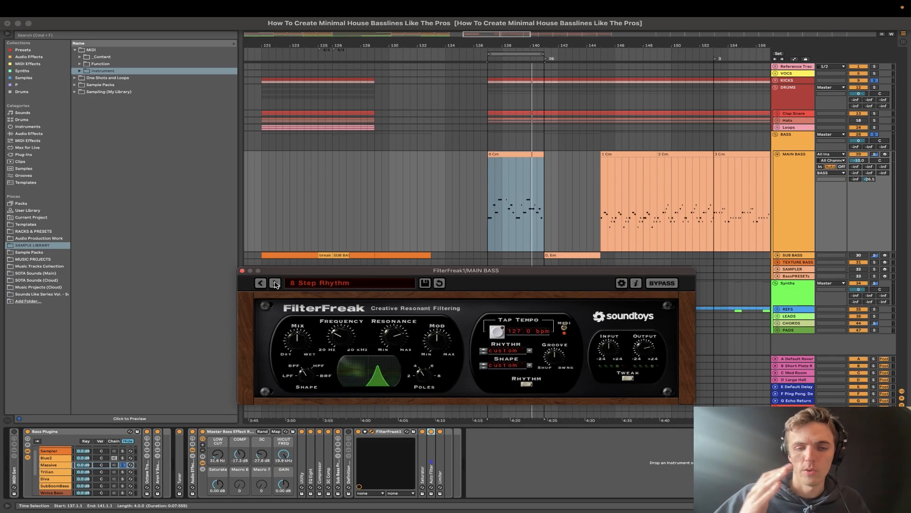
# - Sweep the Auto Filter's cutoff over the playing bass, set it to 7.37 kHz with 30% resonance, and fold the device
pyautogui.doubleClick(433, 459)
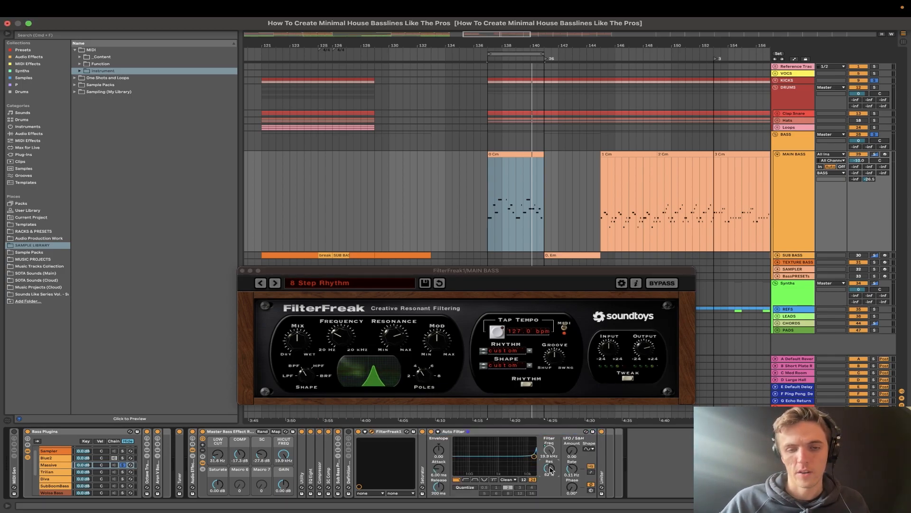
pyautogui.moveTo(534, 456); pyautogui.dragTo(501, 455)
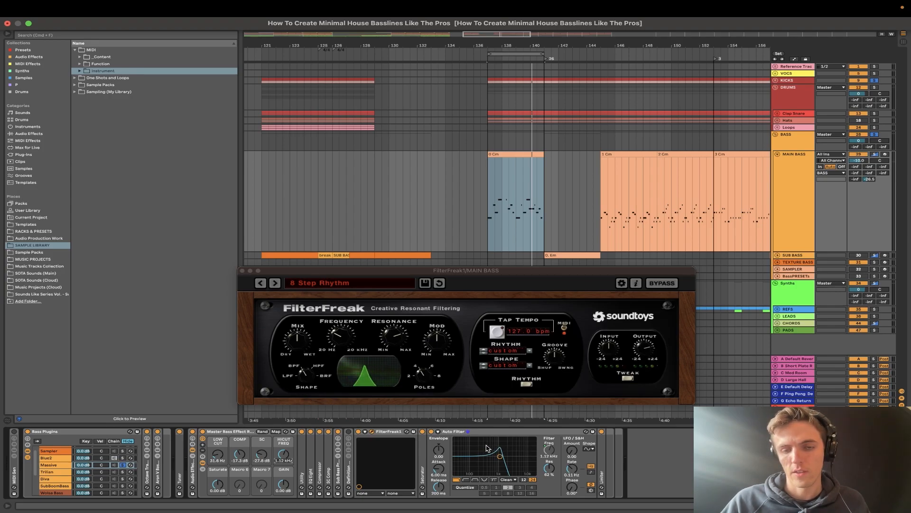
pyautogui.press('space')
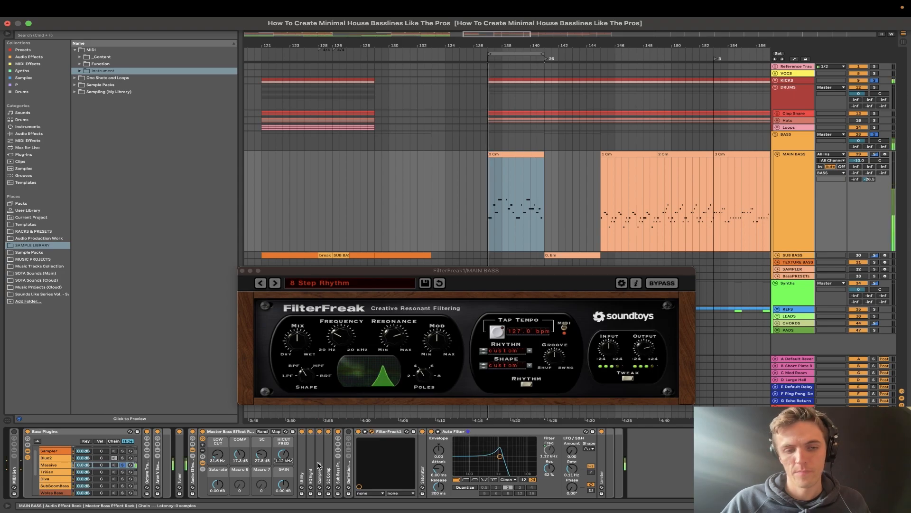
pyautogui.moveTo(499, 456)
pyautogui.mouseDown()
pyautogui.moveTo(486, 456)
pyautogui.moveTo(499, 456)
pyautogui.mouseUp()
pyautogui.moveTo(287, 454); pyautogui.dragTo(288, 434)
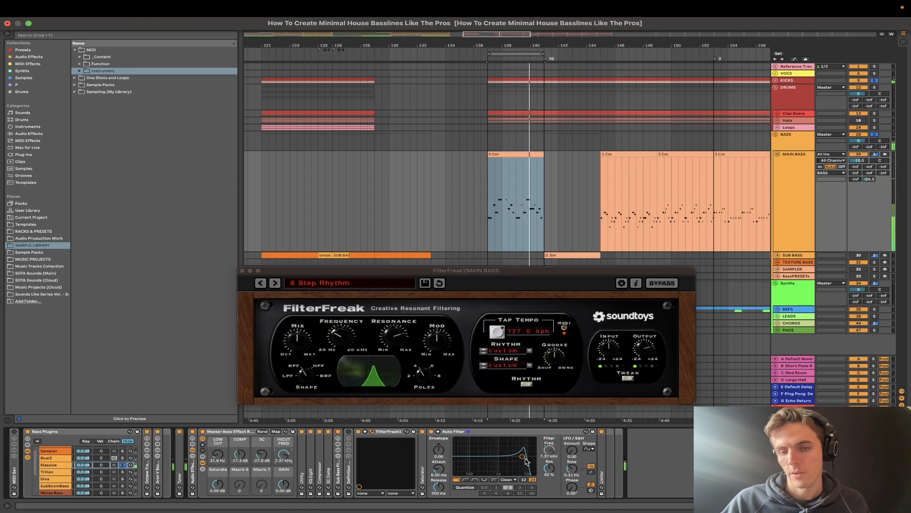
pyautogui.moveTo(549, 468)
pyautogui.mouseDown()
pyautogui.moveTo(549, 489)
pyautogui.moveTo(549, 457)
pyautogui.mouseUp()
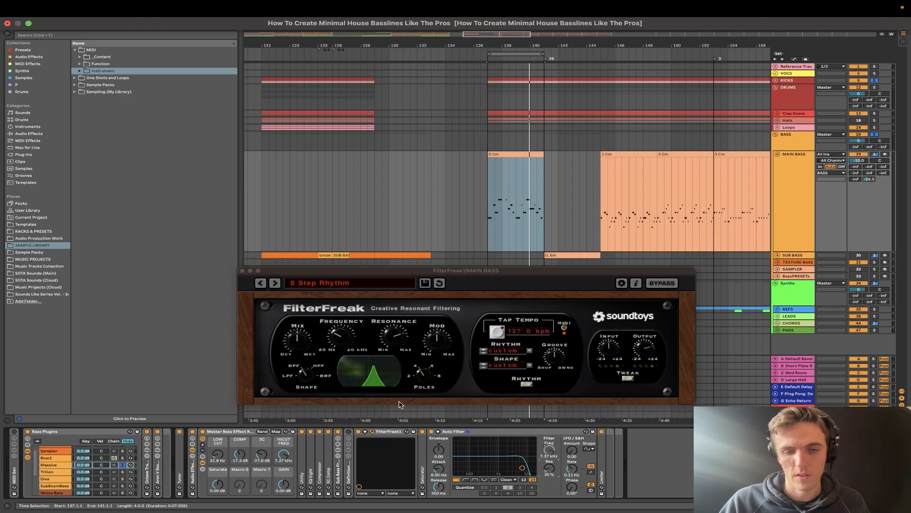
pyautogui.doubleClick(453, 431)
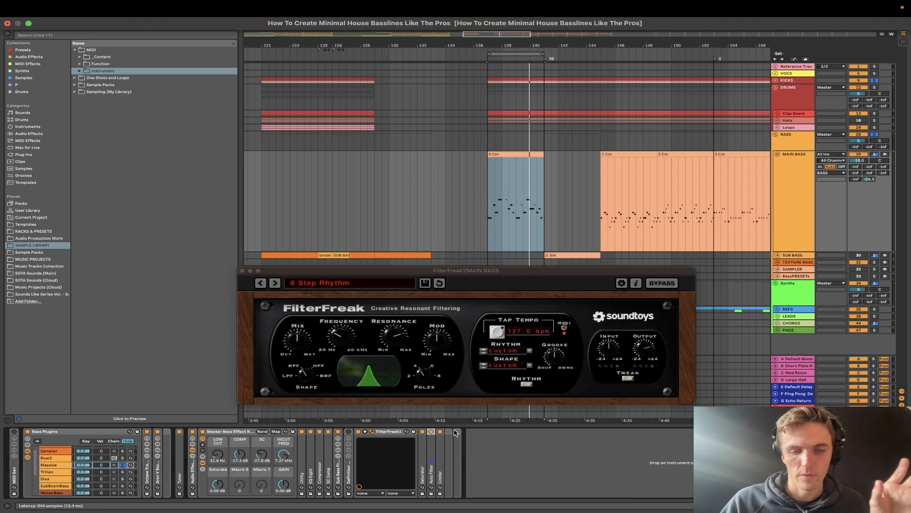
# - Audition FilterFreak's rhythmic presets over the loop up to KBs Groove 2, then stop, fold the device and close its window
pyautogui.press('space')
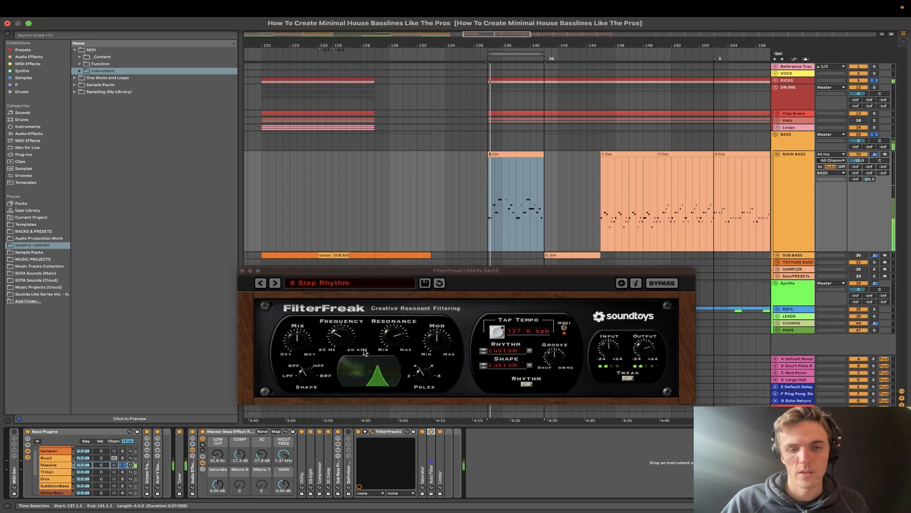
pyautogui.click(275, 283)
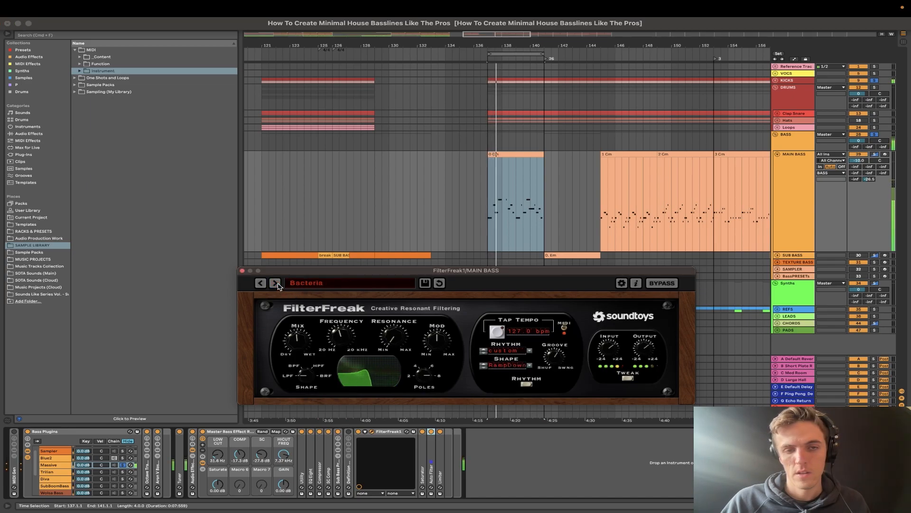
pyautogui.click(276, 283)
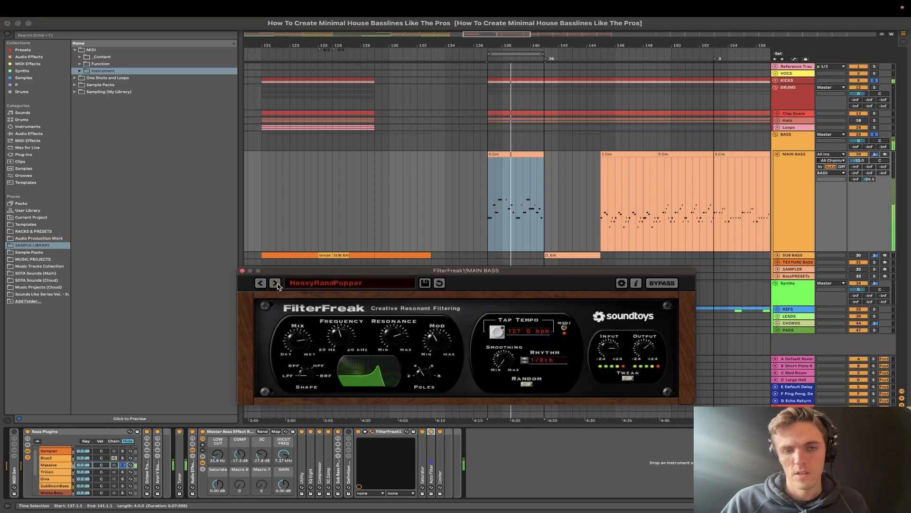
pyautogui.click(276, 283)
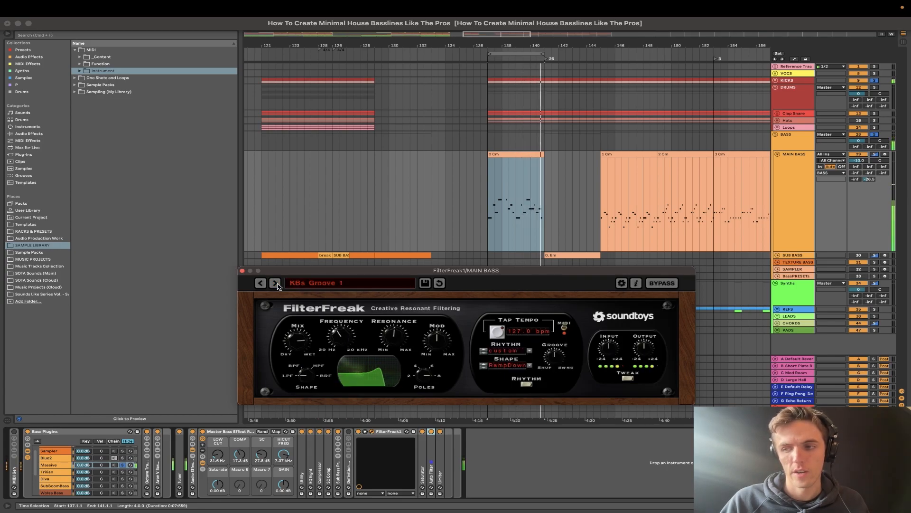
pyautogui.click(275, 284)
pyautogui.press('space')
pyautogui.doubleClick(385, 431)
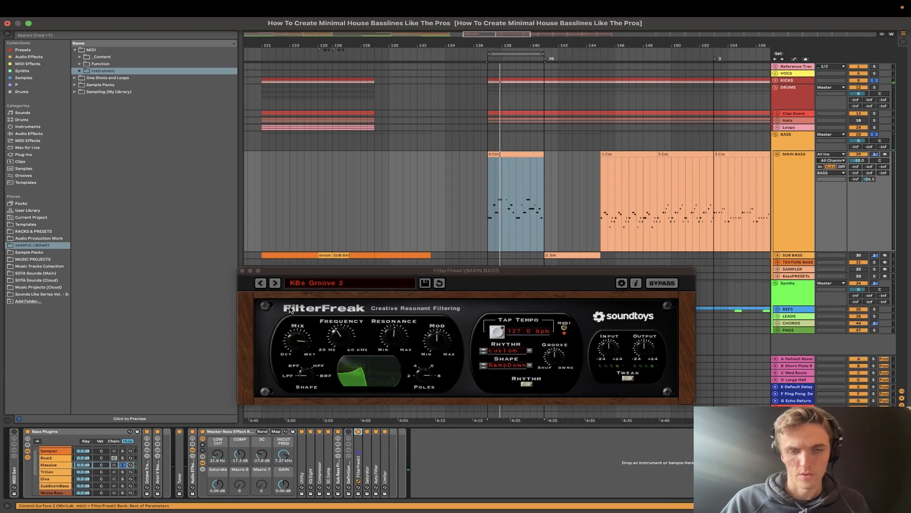
pyautogui.click(242, 271)
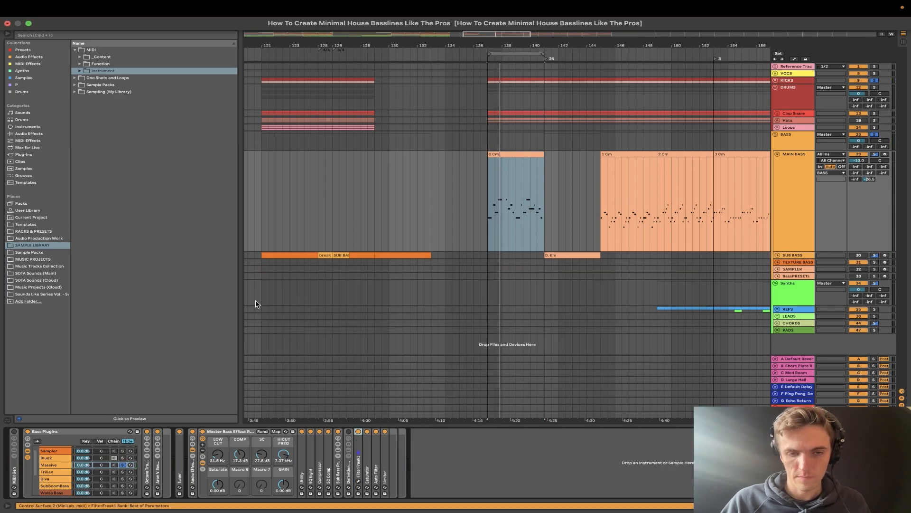
# - Unfold the Definition Rack, switch it on, and unfold and enable its Erosion device
pyautogui.doubleClick(348, 472)
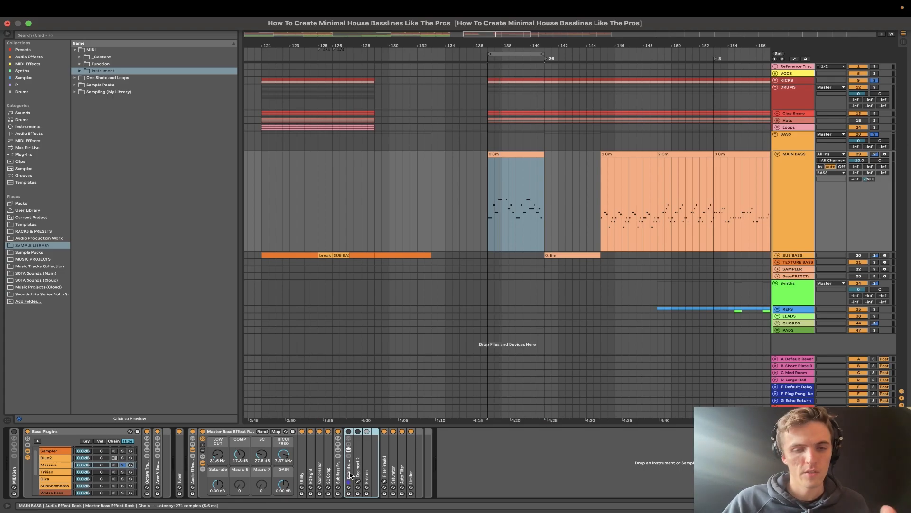
pyautogui.click(360, 469)
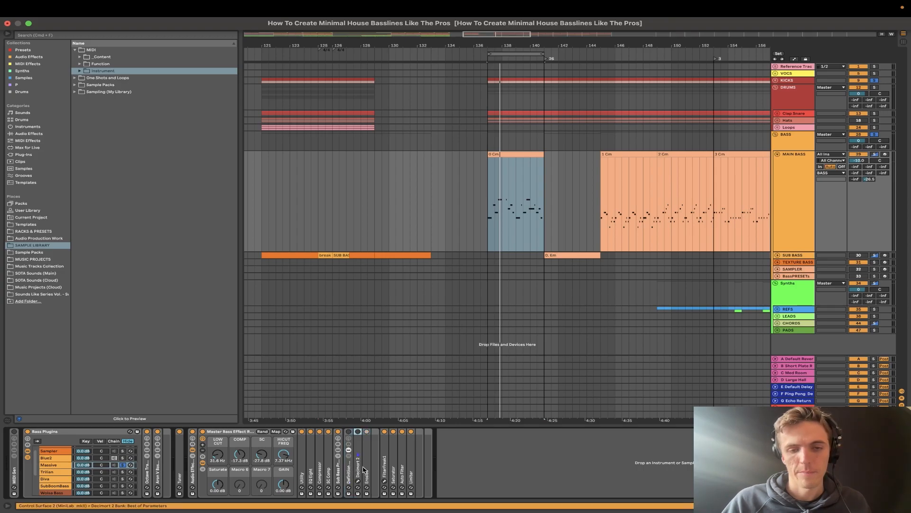
pyautogui.click(368, 468)
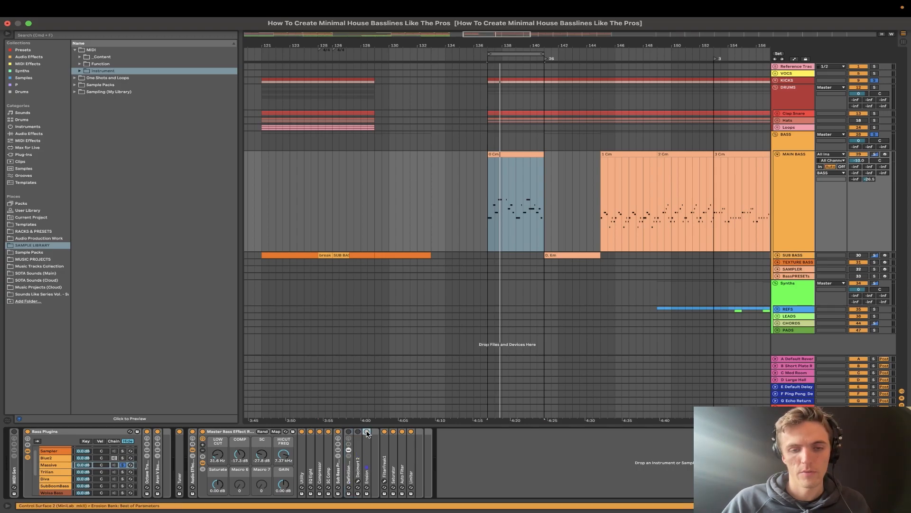
pyautogui.click(346, 479)
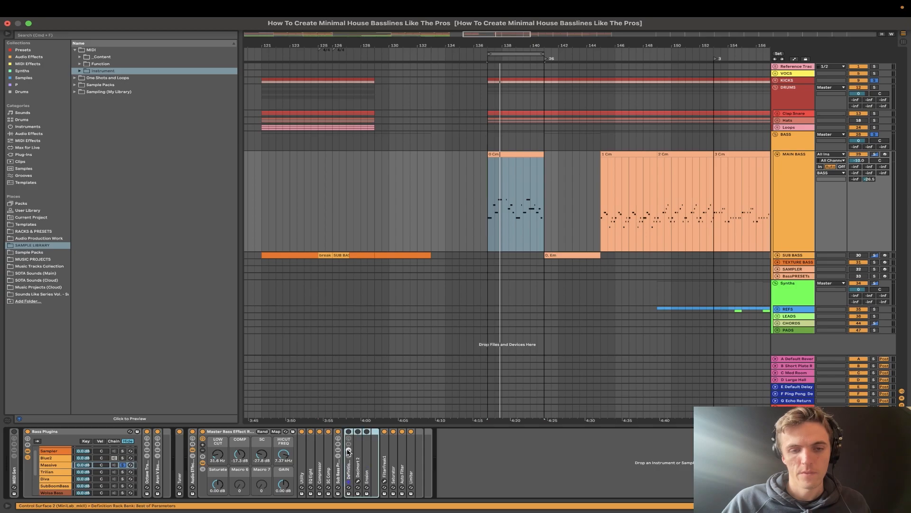
pyautogui.doubleClick(368, 466)
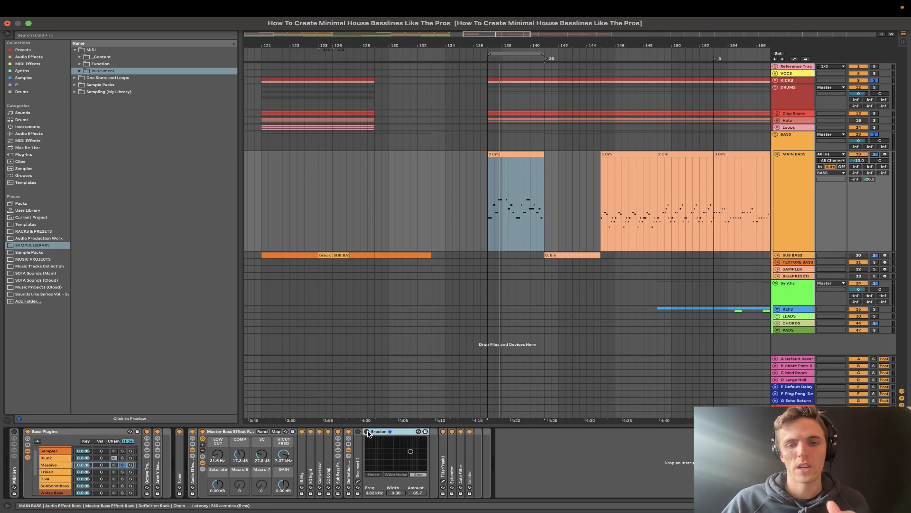
pyautogui.click(367, 431)
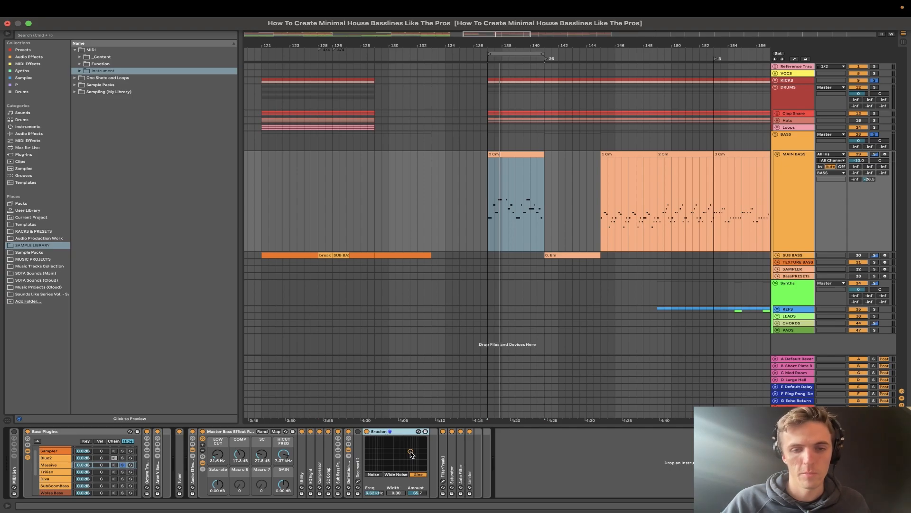
# - Audition Erosion's Sine mode over the bass loop, raising the frequency to about 12.8 kHz and varying the amount
pyautogui.press('space')
pyautogui.press('space')
pyautogui.press('space')
pyautogui.click(443, 431)
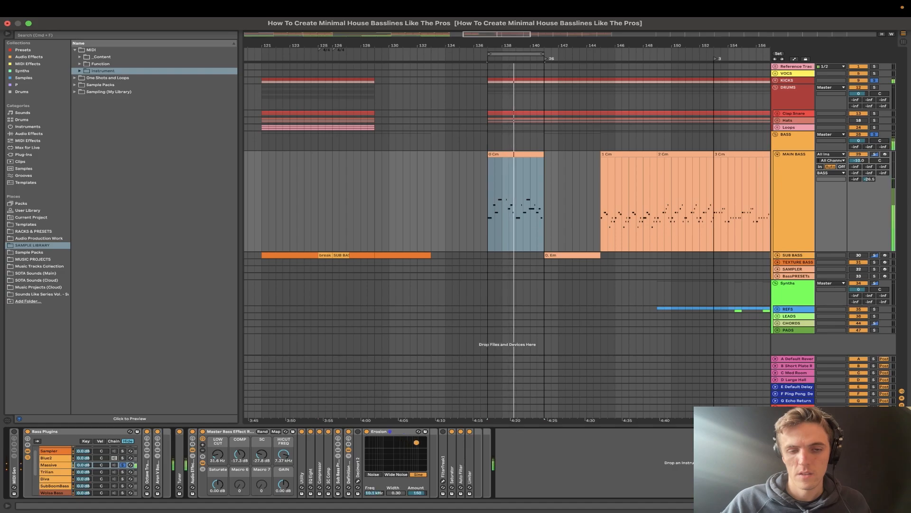
pyautogui.press('space')
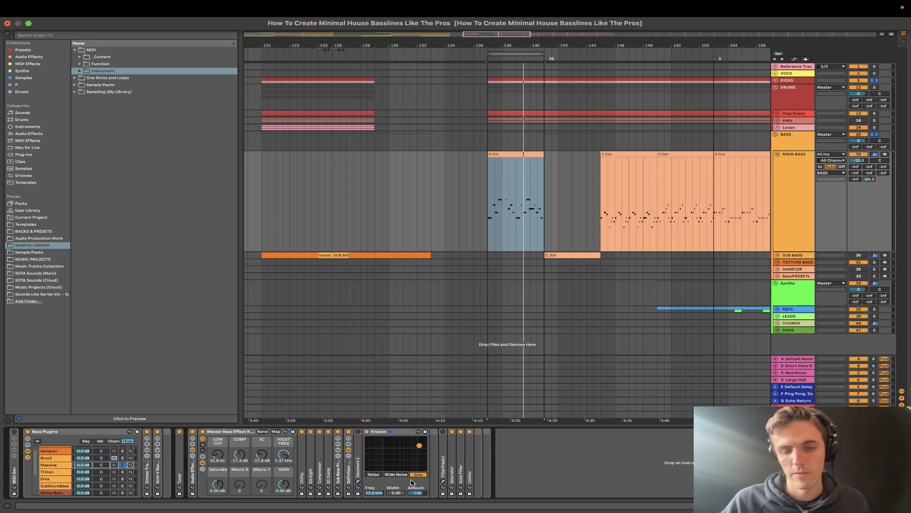
pyautogui.press('space')
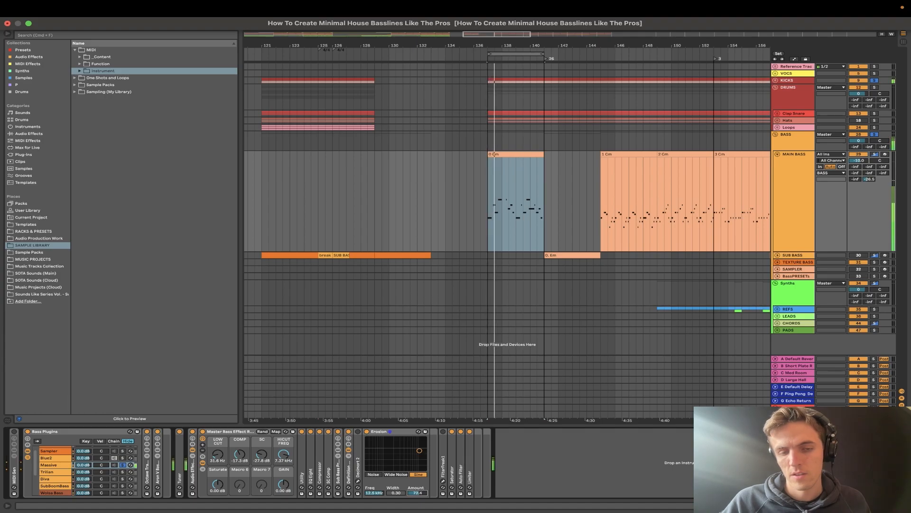
pyautogui.moveTo(413, 493); pyautogui.dragTo(413, 491)
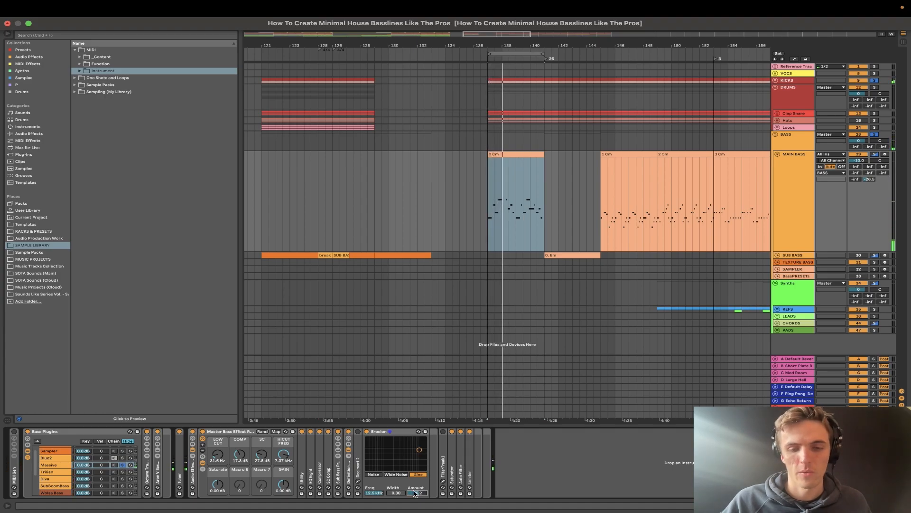
# - Audition Erosion's Noise mode over the loop, switch back to Sine at about 9.24 kHz, and fold the device
pyautogui.click(373, 474)
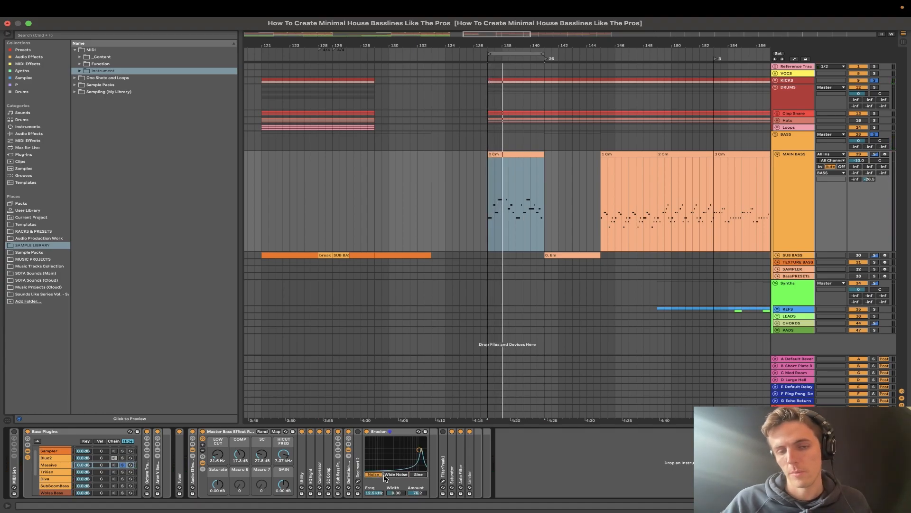
pyautogui.moveTo(418, 492)
pyautogui.mouseDown()
pyautogui.moveTo(417, 446)
pyautogui.moveTo(417, 493)
pyautogui.mouseUp()
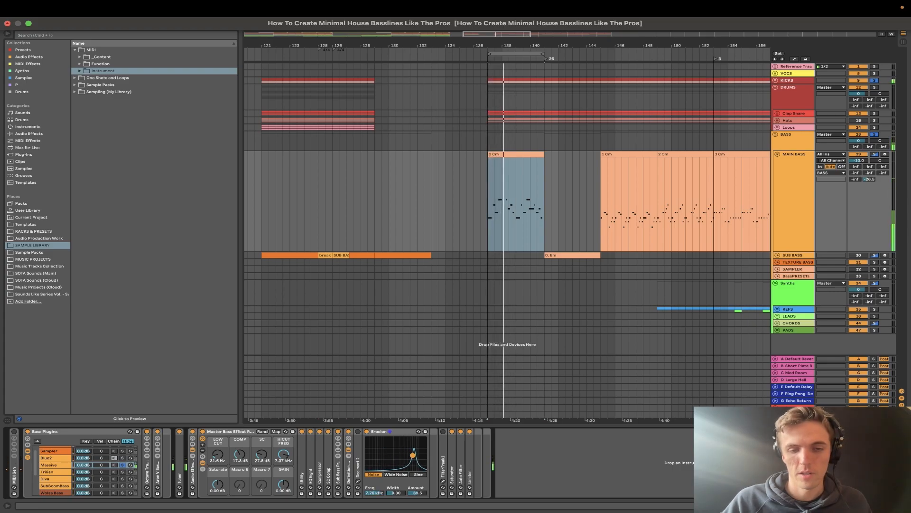
pyautogui.click(417, 474)
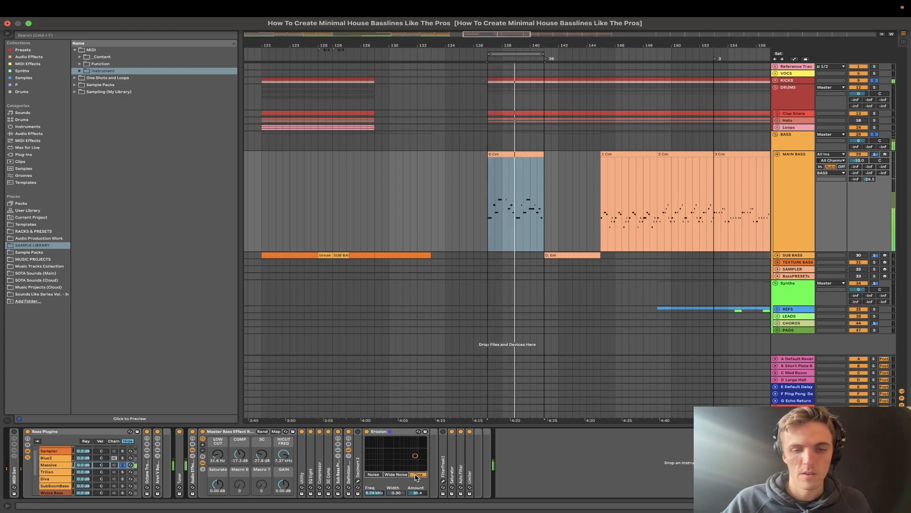
pyautogui.doubleClick(394, 431)
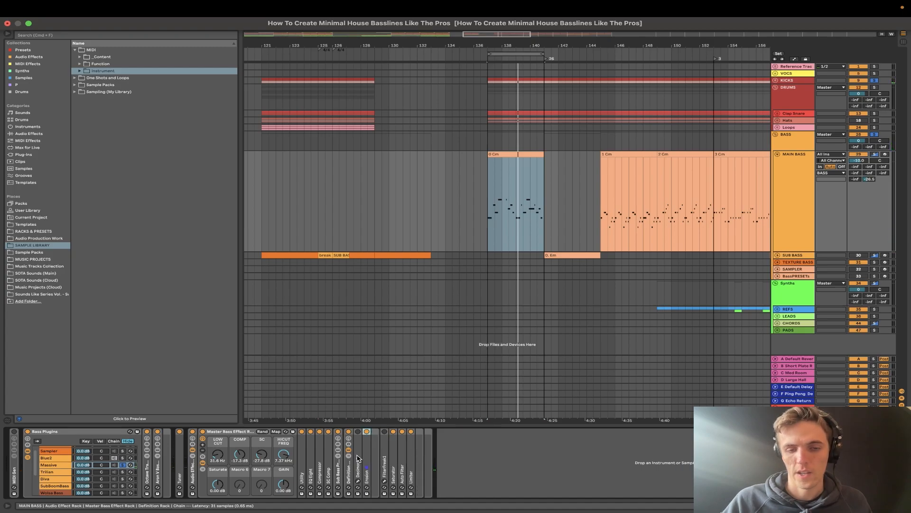
# - Unfold Decimort 2, open its window, and adjust the resampler frequency to 4736 Hz over the playing loop
pyautogui.doubleClick(358, 458)
pyautogui.click(372, 431)
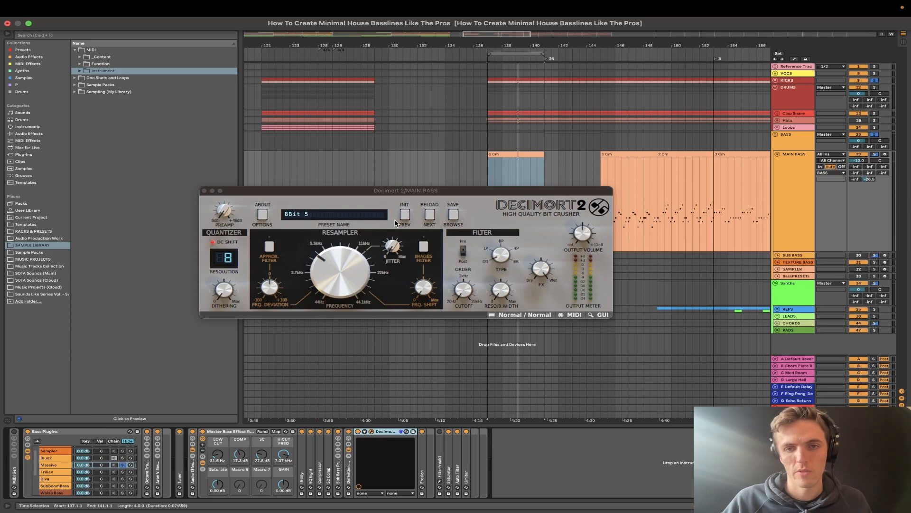
pyautogui.moveTo(333, 190); pyautogui.dragTo(389, 190)
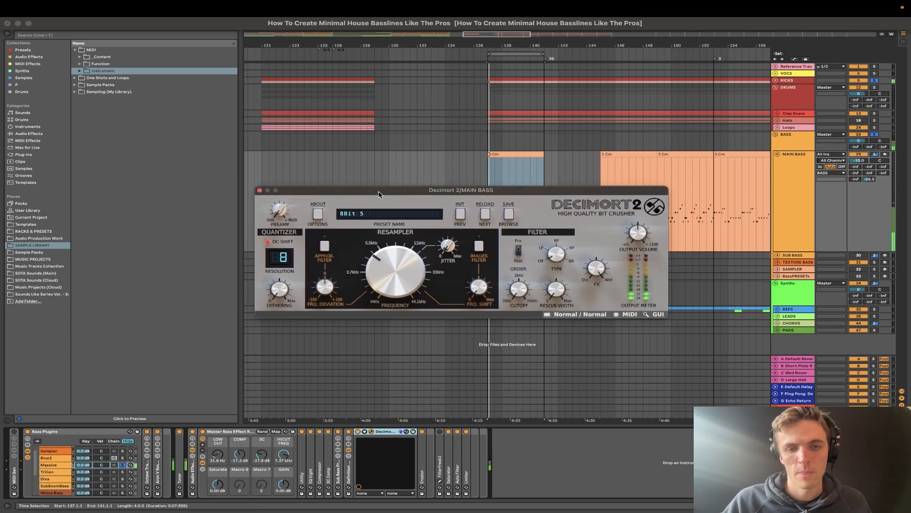
pyautogui.moveTo(394, 265)
pyautogui.mouseDown()
pyautogui.moveTo(394, 237)
pyautogui.moveTo(401, 315)
pyautogui.moveTo(387, 262)
pyautogui.mouseUp()
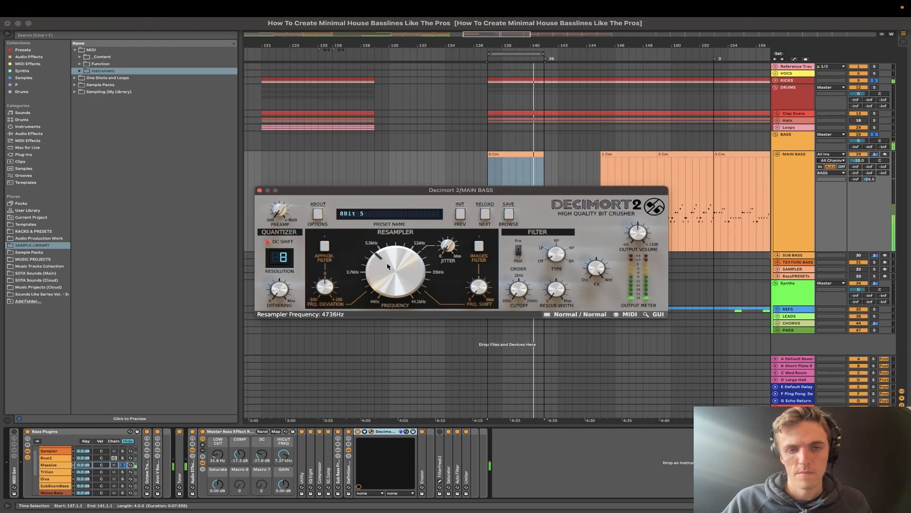
# - Load Decimort 2's 8 Bit'em Up preset and sweep the resampler frequency over the bass, ending at 17599 Hz
pyautogui.click(421, 217)
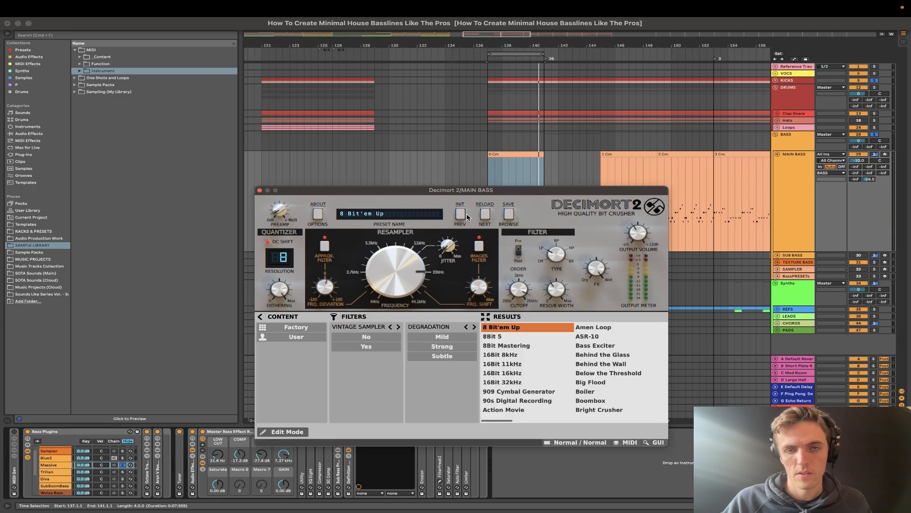
pyautogui.doubleClick(493, 336)
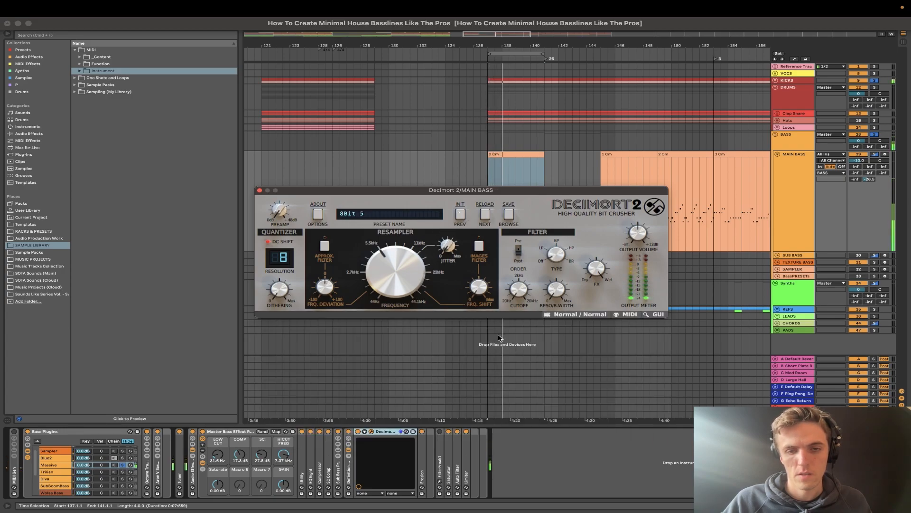
pyautogui.click(461, 214)
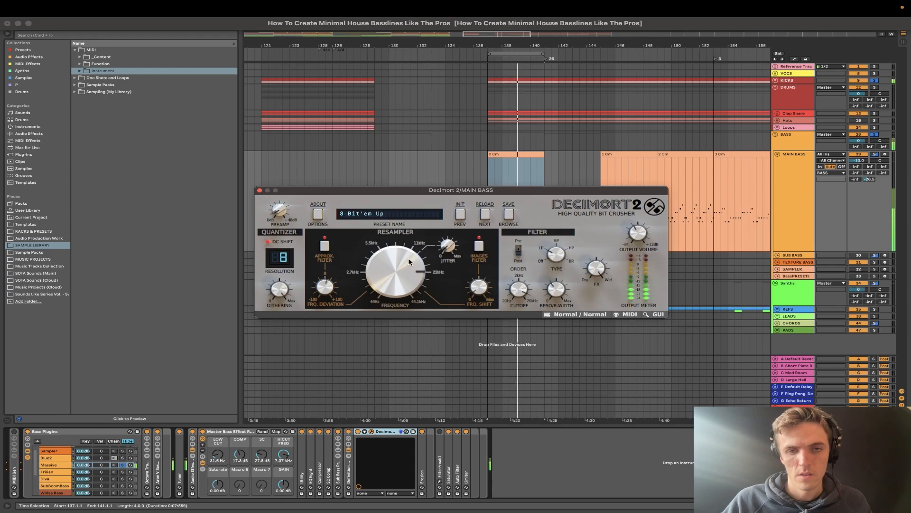
pyautogui.moveTo(398, 272); pyautogui.dragTo(391, 202)
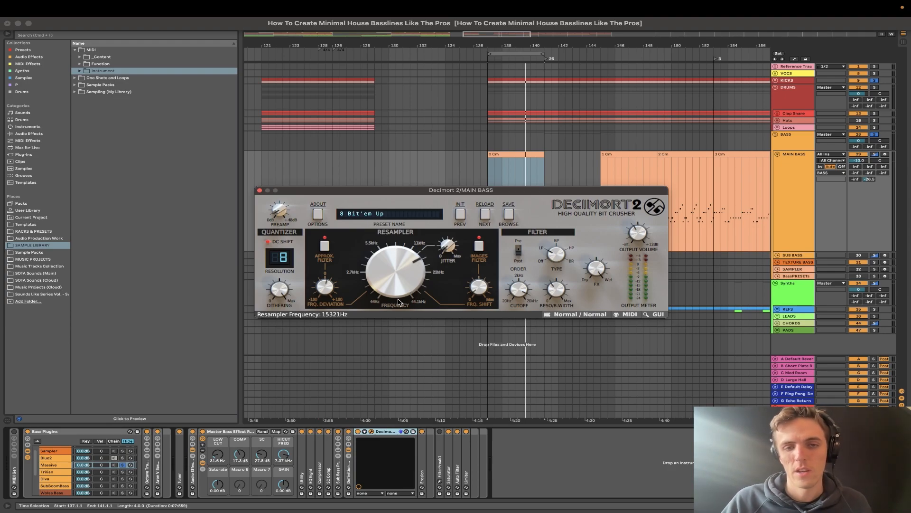
pyautogui.press('space')
pyautogui.moveTo(397, 288)
pyautogui.mouseDown()
pyautogui.moveTo(402, 327)
pyautogui.moveTo(401, 292)
pyautogui.mouseUp()
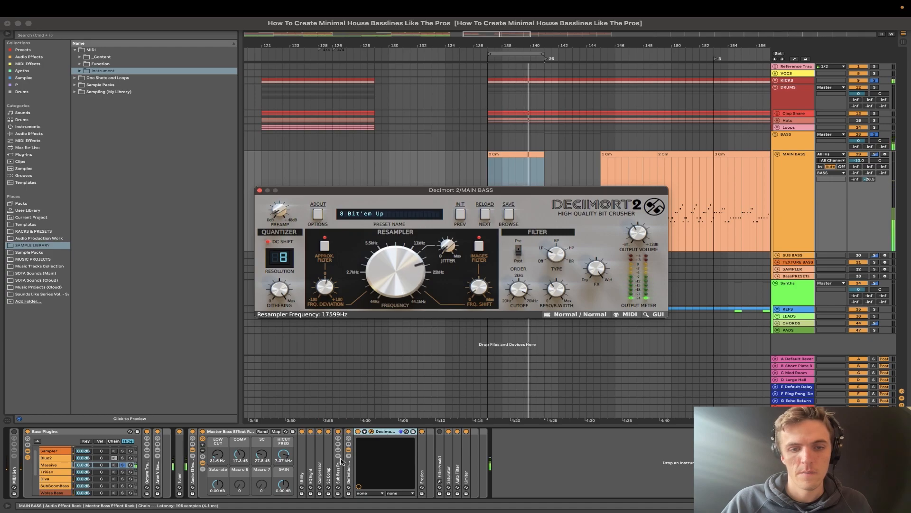
# - Fold Decimort 2, switch Erosion off, and compare the bass loop with Decimort 2 bypassed and enabled
pyautogui.click(356, 435)
pyautogui.doubleClick(385, 431)
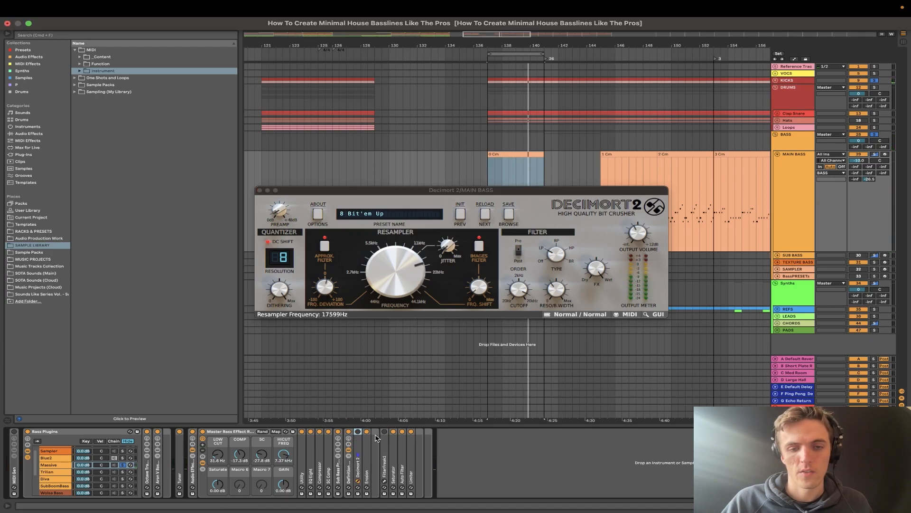
pyautogui.click(367, 431)
pyautogui.press('space')
pyautogui.click(358, 432)
# - Audition Decimort 2 up to the 16Bit 8kHz preset, set its resampler frequency to 4029 Hz, and close its window
pyautogui.moveTo(393, 294); pyautogui.dragTo(405, 227)
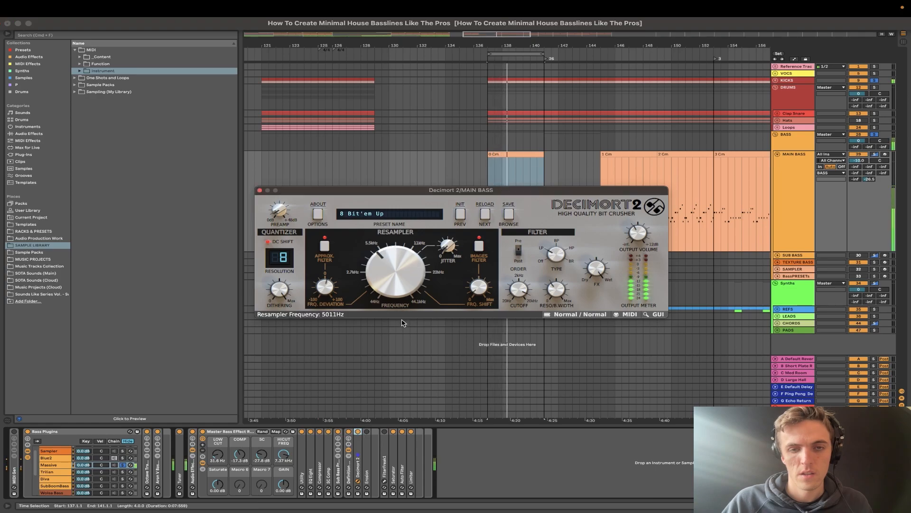
pyautogui.click(485, 216)
pyautogui.click(486, 217)
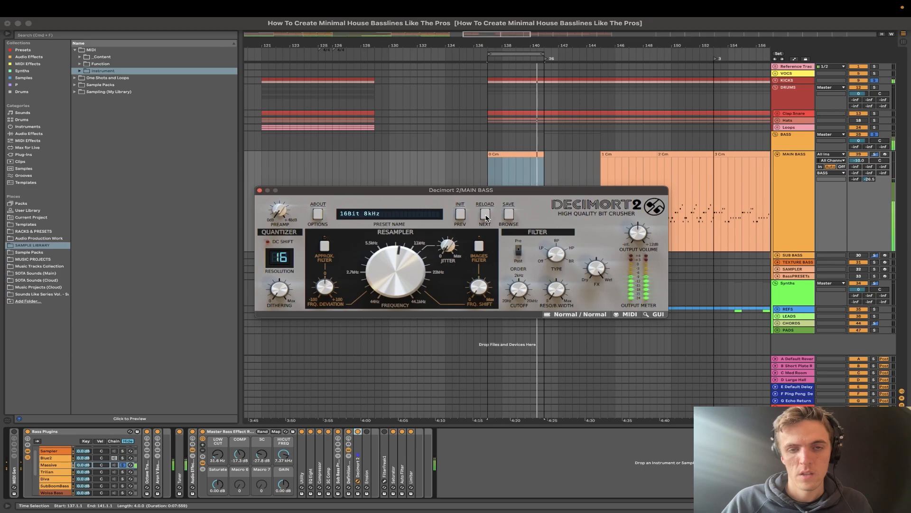
pyautogui.moveTo(393, 267); pyautogui.dragTo(385, 293)
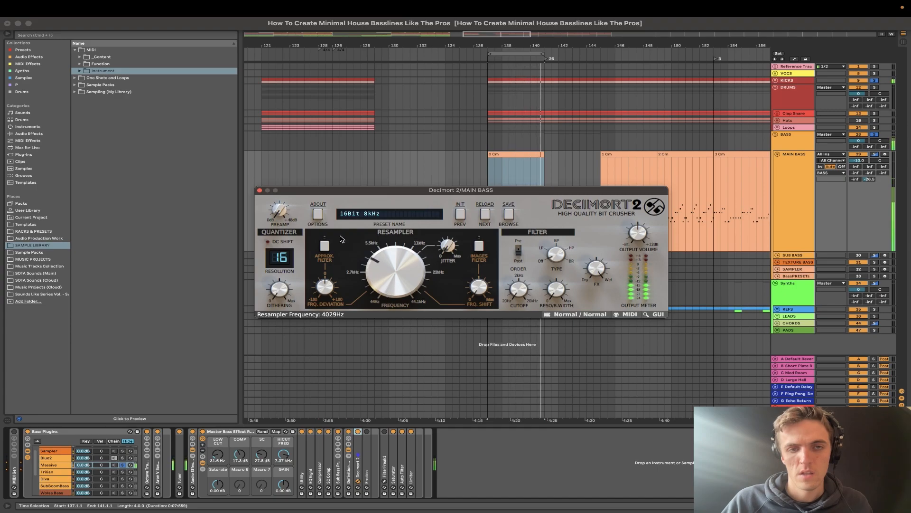
pyautogui.click(259, 190)
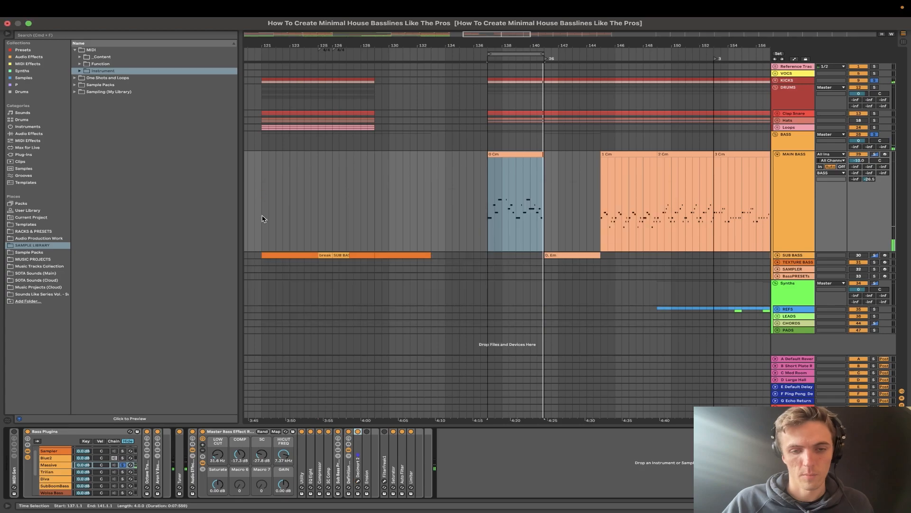
# - Fold the Definition Rack, unfold the Sub Bass Presence rack, and go through its RBass and CLA Bass devices
pyautogui.click(349, 473)
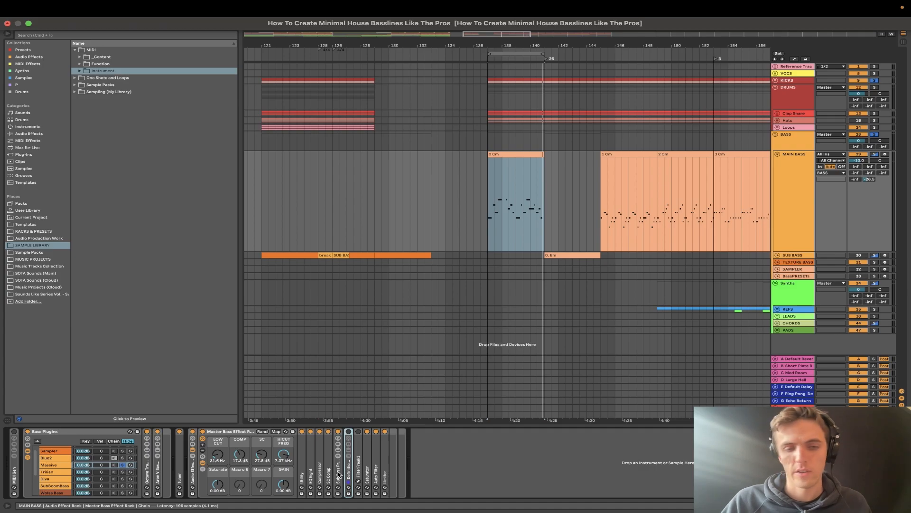
pyautogui.click(338, 474)
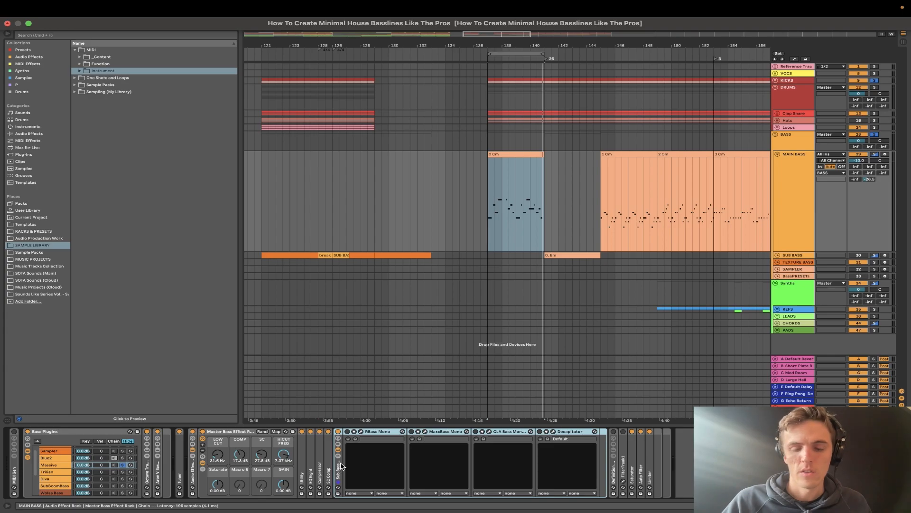
pyautogui.click(379, 433)
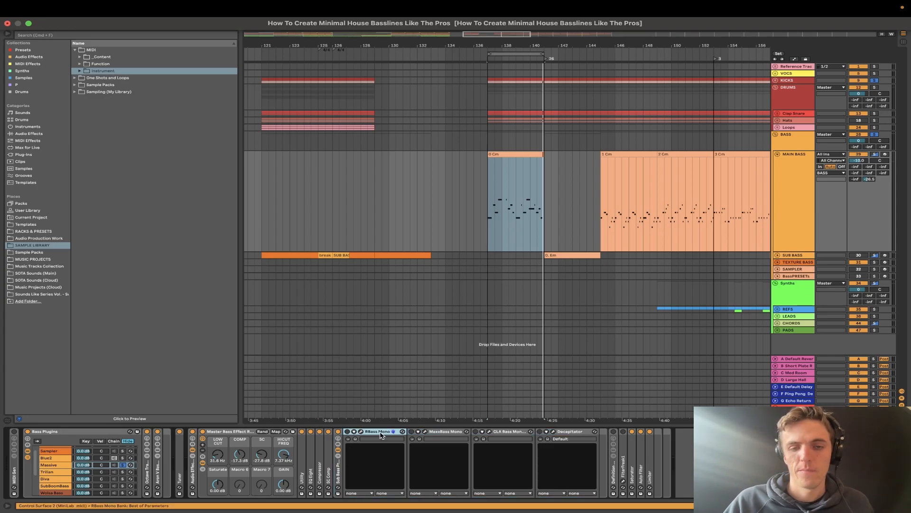
pyautogui.click(339, 481)
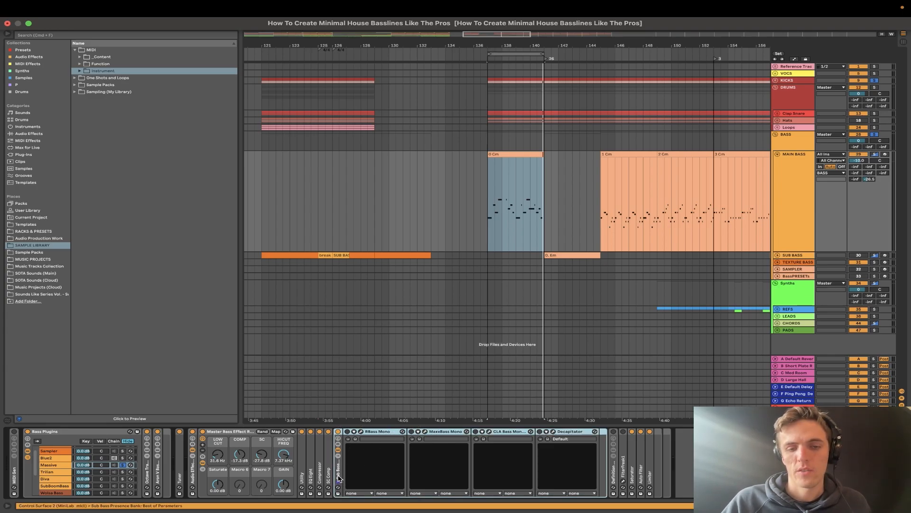
pyautogui.click(514, 432)
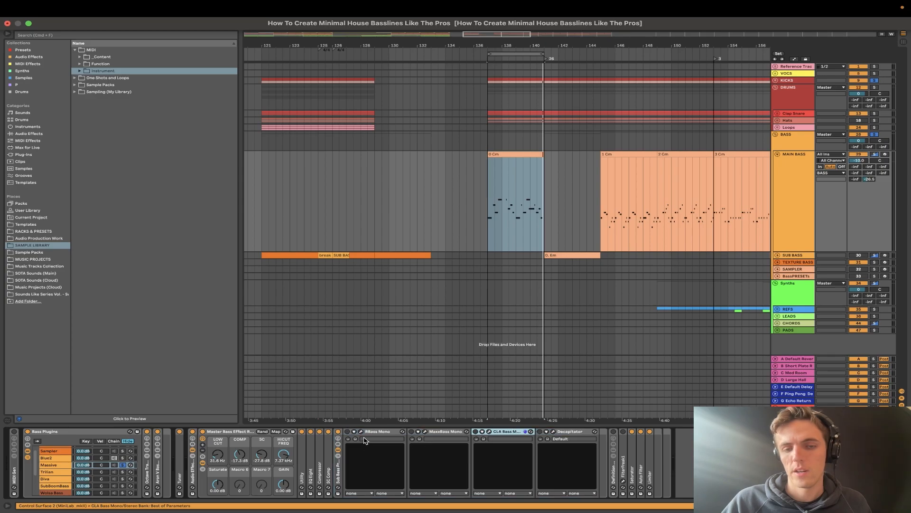
pyautogui.click(378, 433)
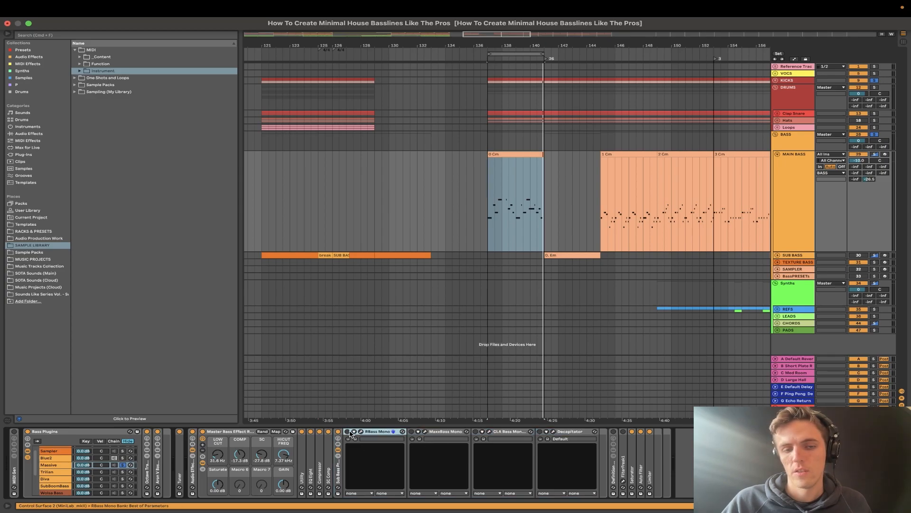
# - Open the RBass window, lower the intensity to -1.0, and nudge the frequency around 80 while the loop plays
pyautogui.click(361, 431)
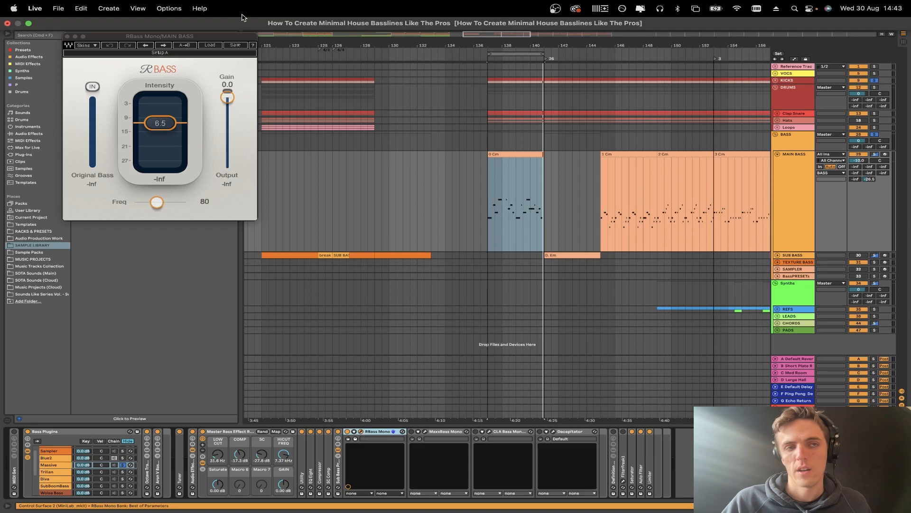
pyautogui.moveTo(210, 37); pyautogui.dragTo(387, 165)
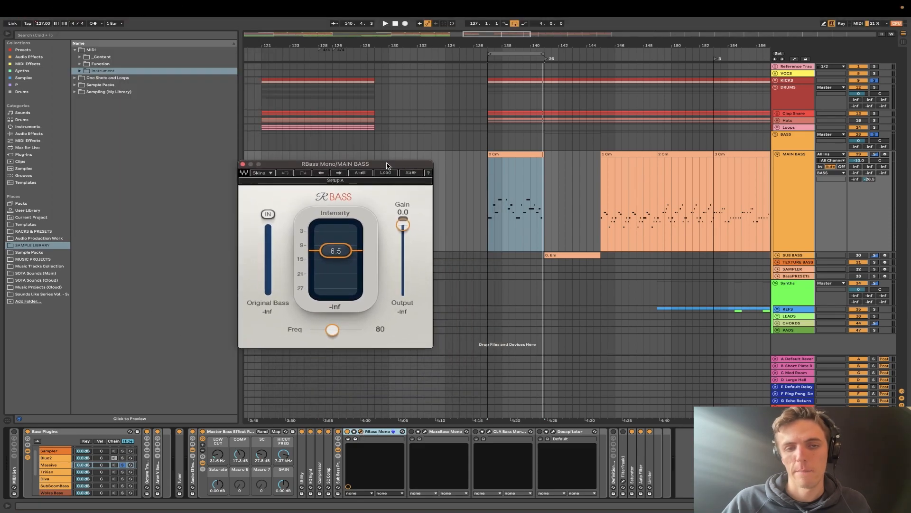
pyautogui.moveTo(334, 256); pyautogui.dragTo(335, 263)
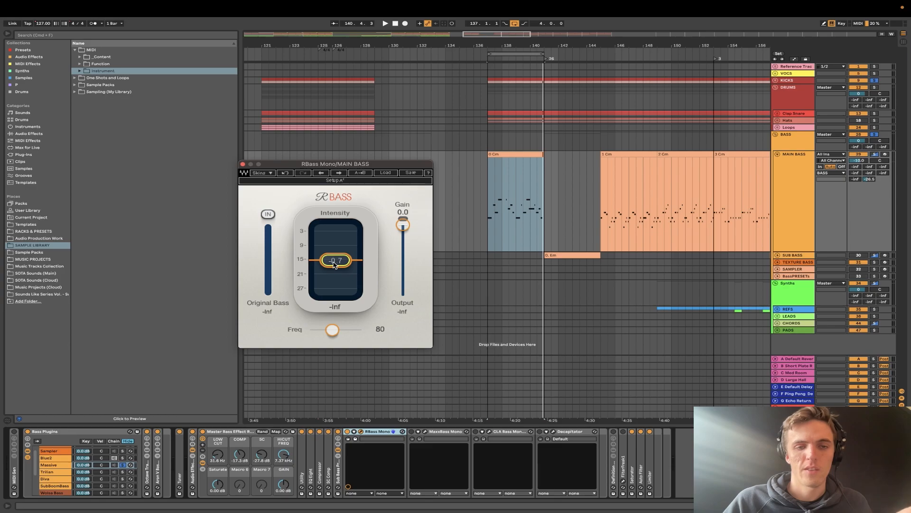
pyautogui.press('space')
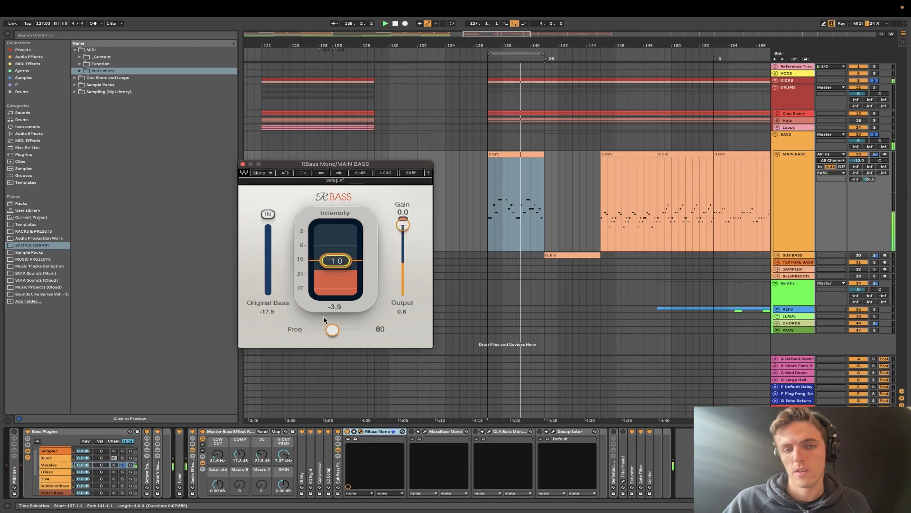
pyautogui.moveTo(332, 329); pyautogui.dragTo(333, 329)
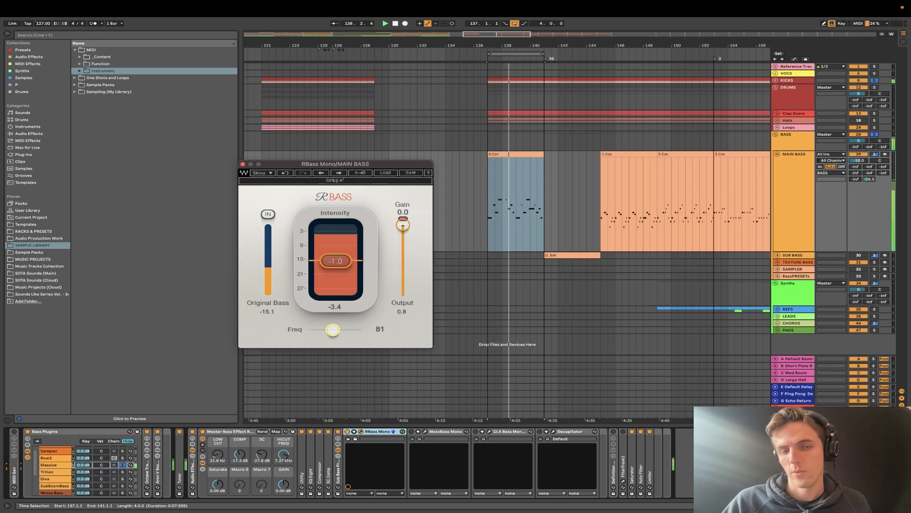
# - Raise RBass's intensity to 2.1 while auditioning the bass loop, stop playback, and close its window
pyautogui.press('space')
pyautogui.moveTo(336, 261); pyautogui.dragTo(336, 259)
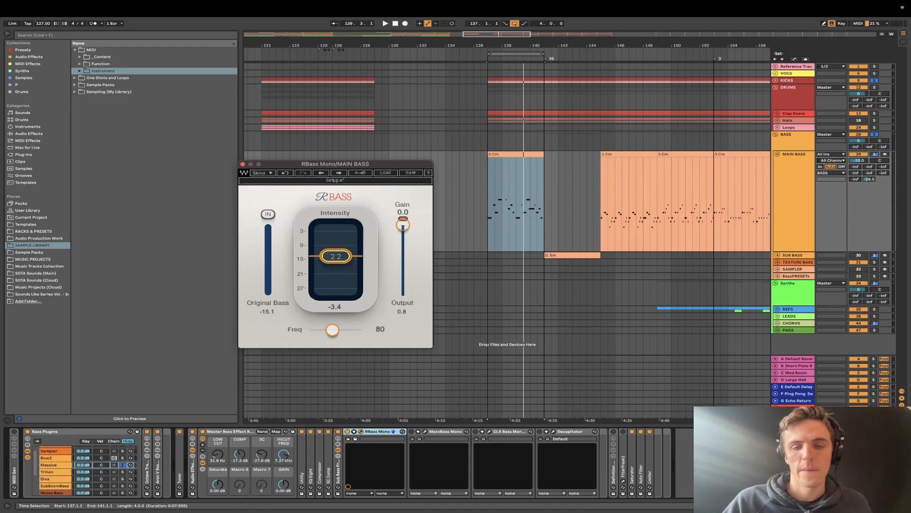
pyautogui.press('space')
pyautogui.moveTo(336, 255)
pyautogui.mouseDown()
pyautogui.moveTo(336, 227)
pyautogui.moveTo(336, 257)
pyautogui.mouseUp()
pyautogui.press('space')
pyautogui.click(367, 433)
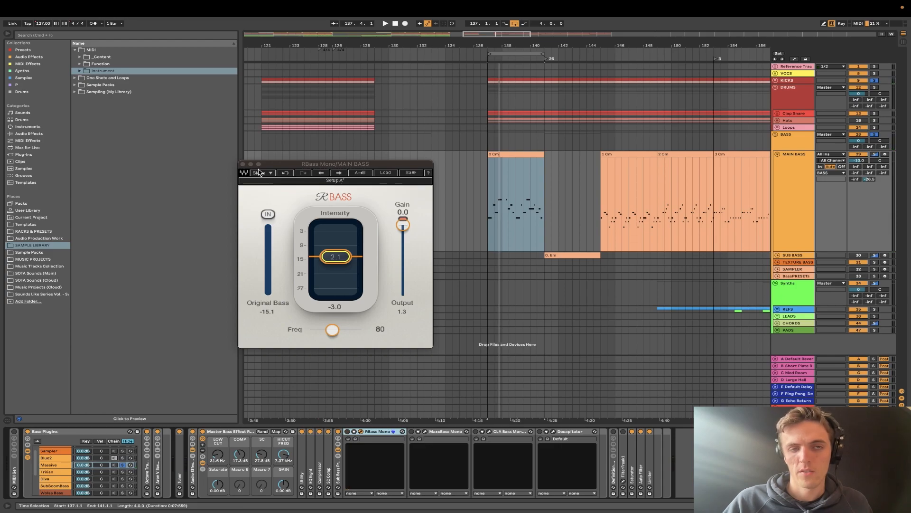
pyautogui.click(243, 164)
# - Open the MaxxBass window during loop playback, raise its MaxxBass level to 6.1, stop playback, and reposition the window mid-screen
pyautogui.press('space')
pyautogui.click(425, 431)
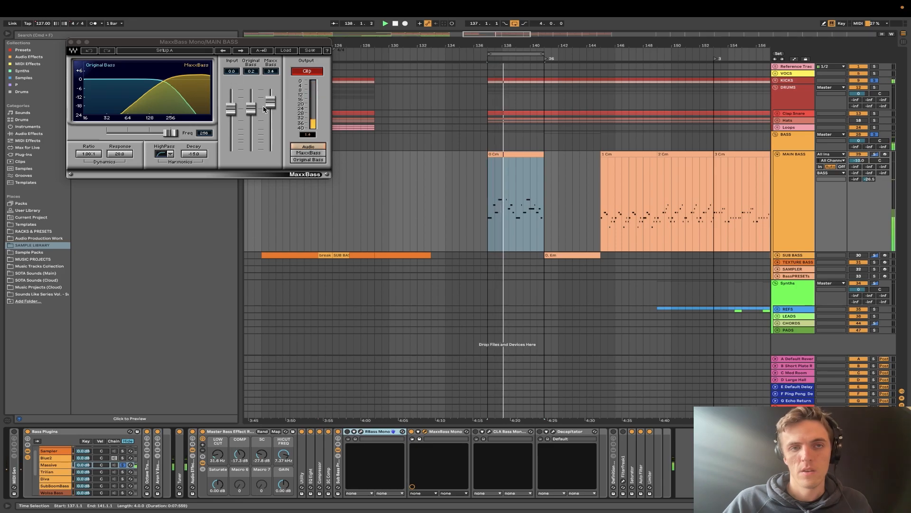
pyautogui.moveTo(270, 104); pyautogui.dragTo(269, 100)
pyautogui.press('space')
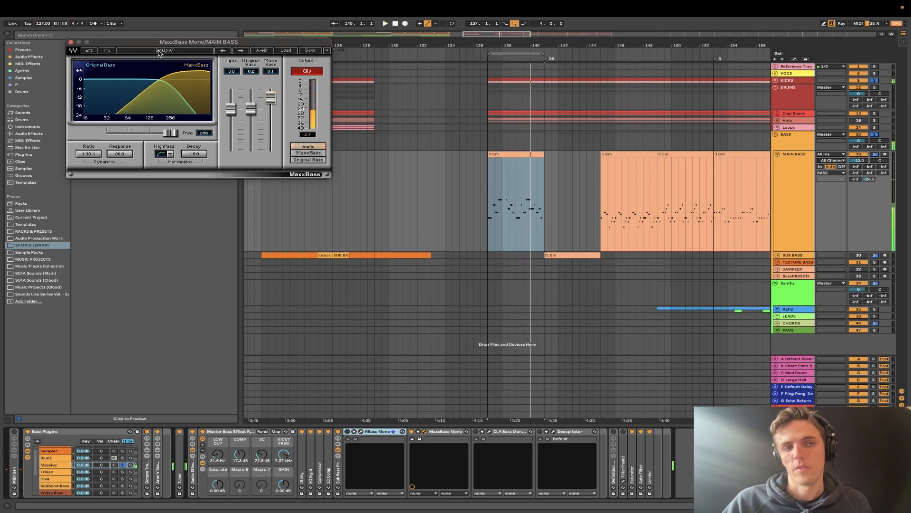
pyautogui.moveTo(156, 41); pyautogui.dragTo(379, 135)
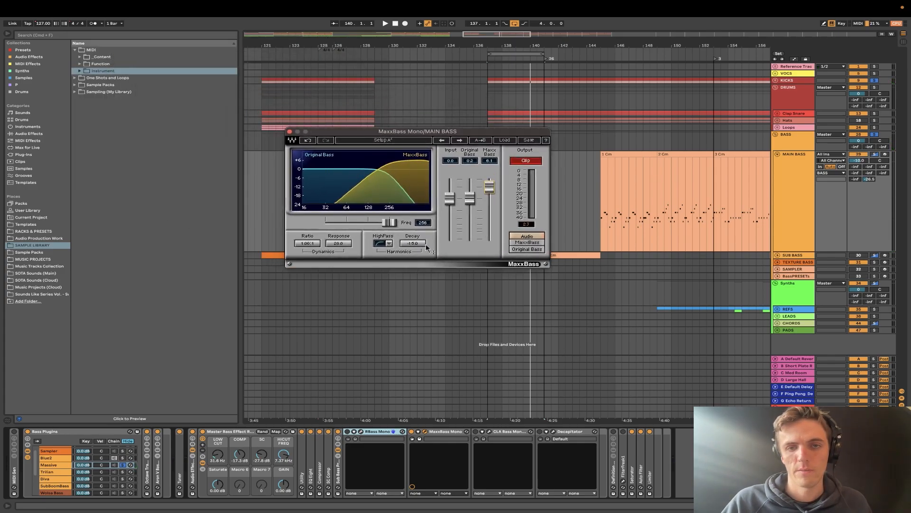
# - Play the loop, monitor only the MaxxBass signal, return monitoring to Audio, stop playback, and close the window
pyautogui.press('space')
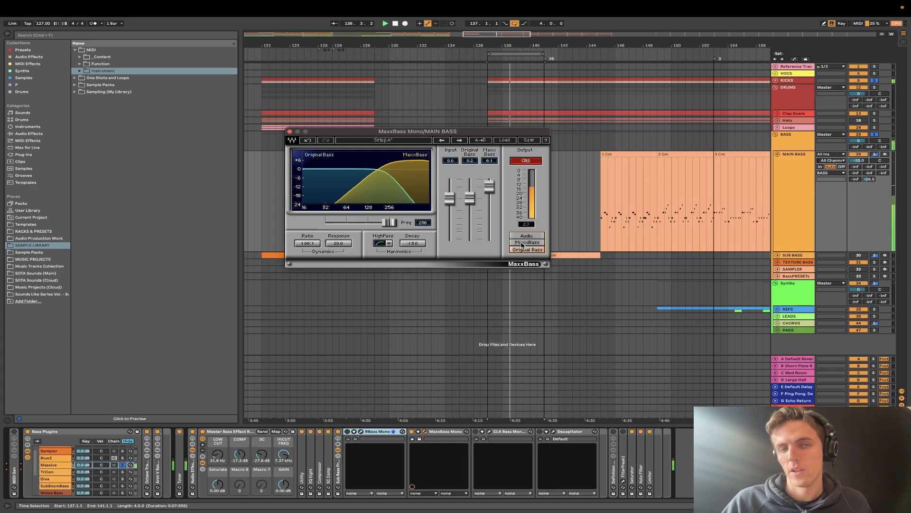
pyautogui.click(522, 242)
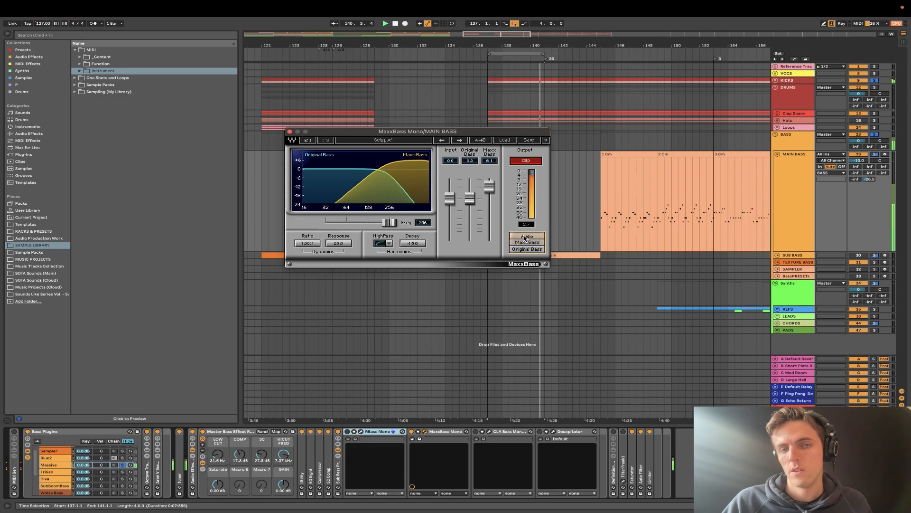
pyautogui.click(524, 236)
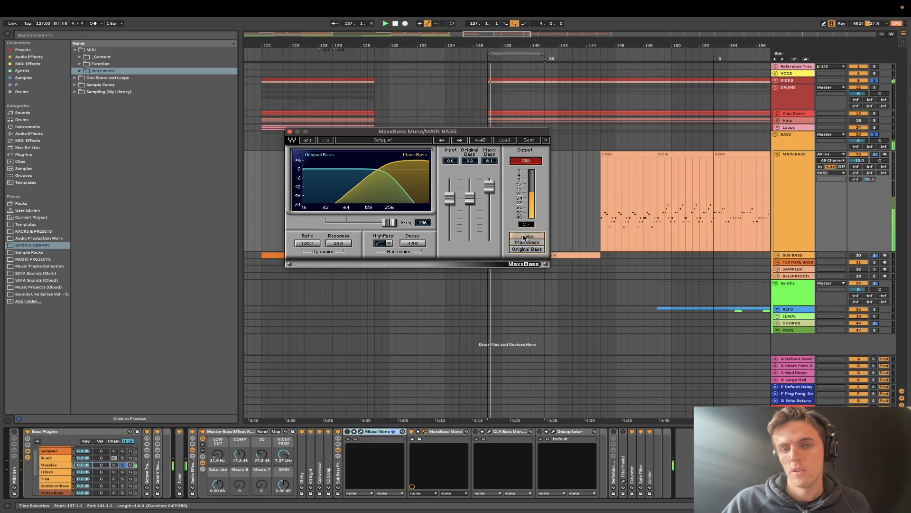
pyautogui.press('space')
pyautogui.click(289, 131)
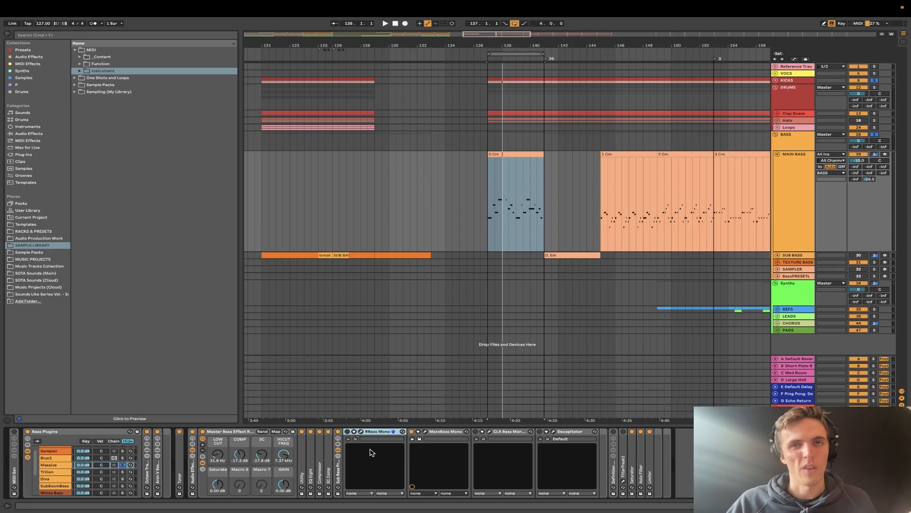
# - Open CLA Bass during loop playback, lower its Sub fader slightly, raise its Bass fader slightly, and close the window
pyautogui.click(440, 433)
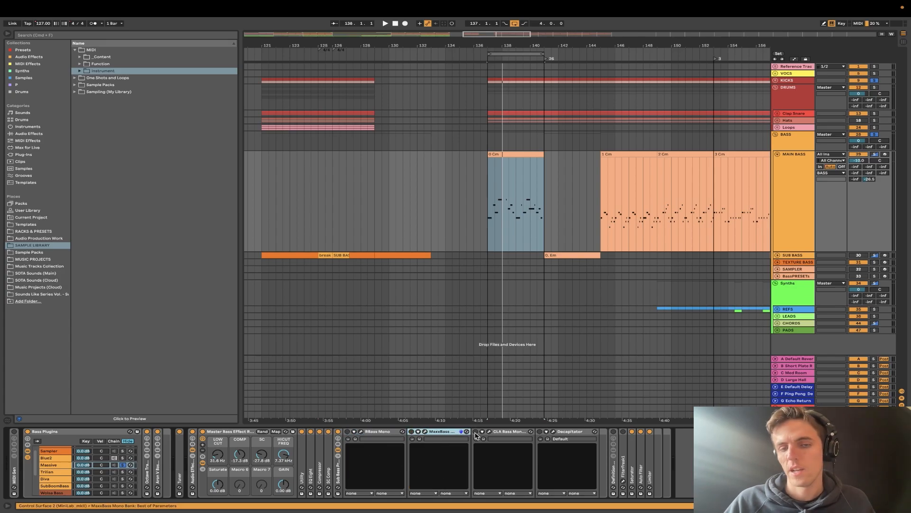
pyautogui.click(489, 432)
pyautogui.press('space')
pyautogui.moveTo(223, 42); pyautogui.dragTo(427, 151)
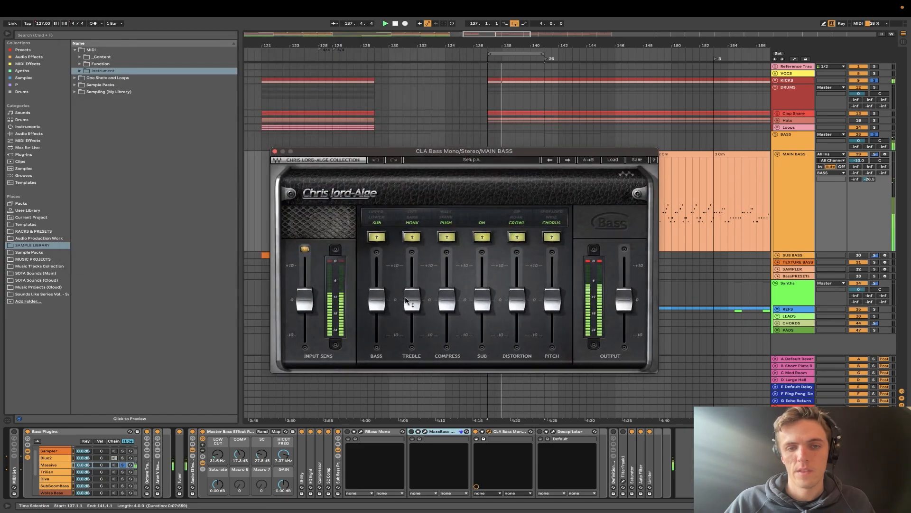
pyautogui.moveTo(483, 300)
pyautogui.mouseDown()
pyautogui.moveTo(482, 265)
pyautogui.moveTo(482, 303)
pyautogui.mouseUp()
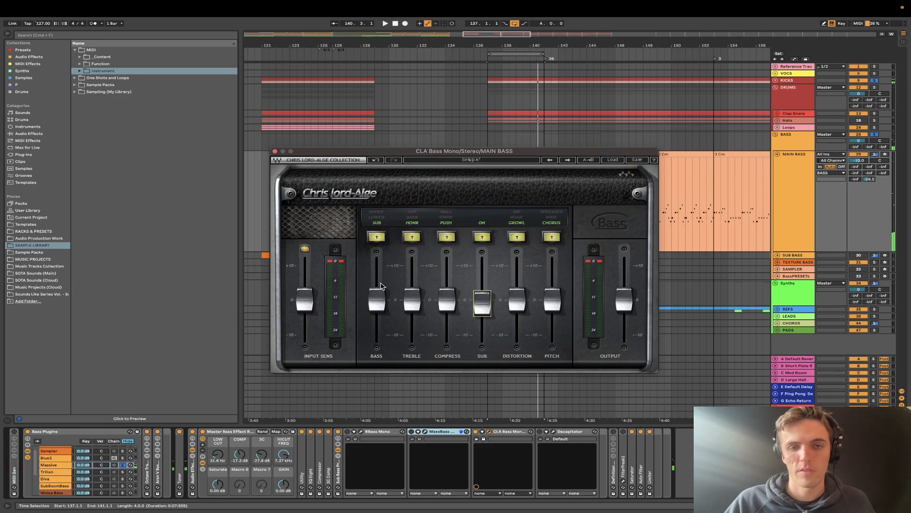
pyautogui.moveTo(379, 294)
pyautogui.mouseDown()
pyautogui.moveTo(379, 261)
pyautogui.moveTo(378, 291)
pyautogui.mouseUp()
pyautogui.click(275, 151)
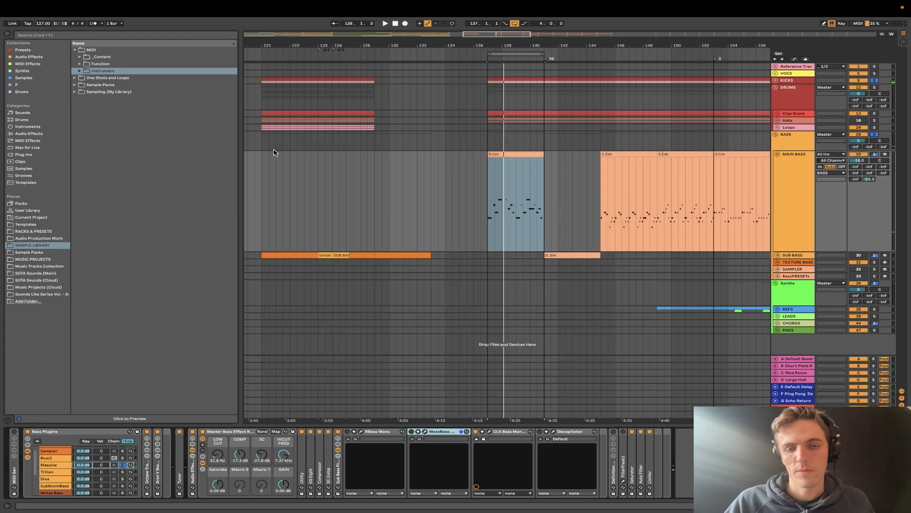
# - Open the Decapitator window, adjust its Drive knob while auditioning the loop, stop playback, and close the window
pyautogui.click(502, 432)
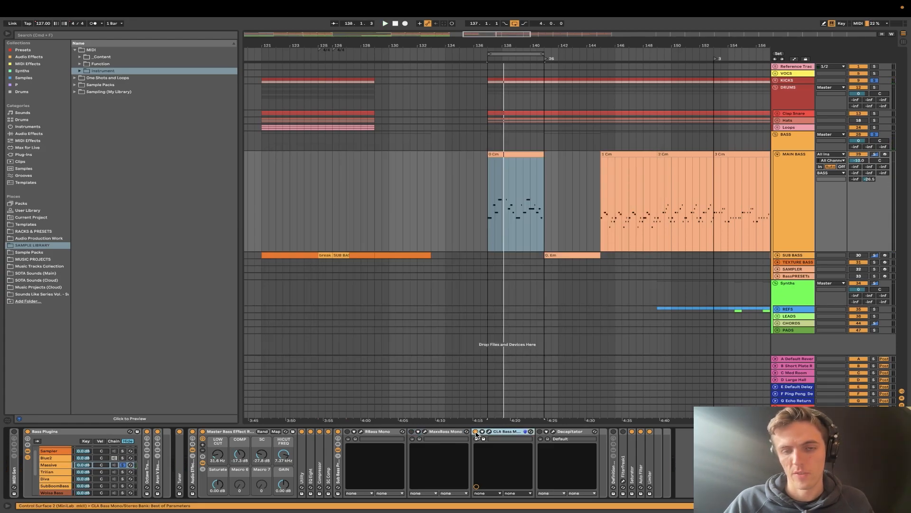
pyautogui.click(553, 432)
pyautogui.moveTo(246, 76); pyautogui.dragTo(485, 171)
pyautogui.moveTo(348, 288); pyautogui.dragTo(332, 279)
pyautogui.press('space')
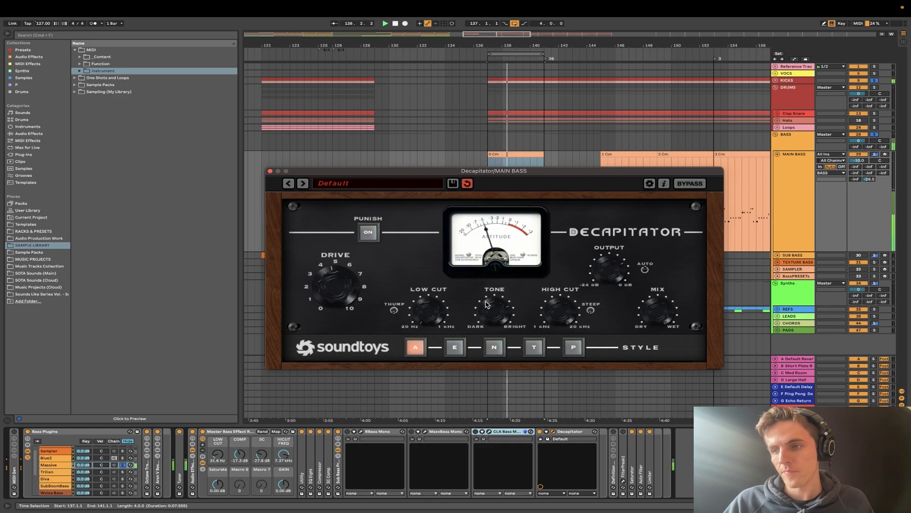
pyautogui.click(270, 170)
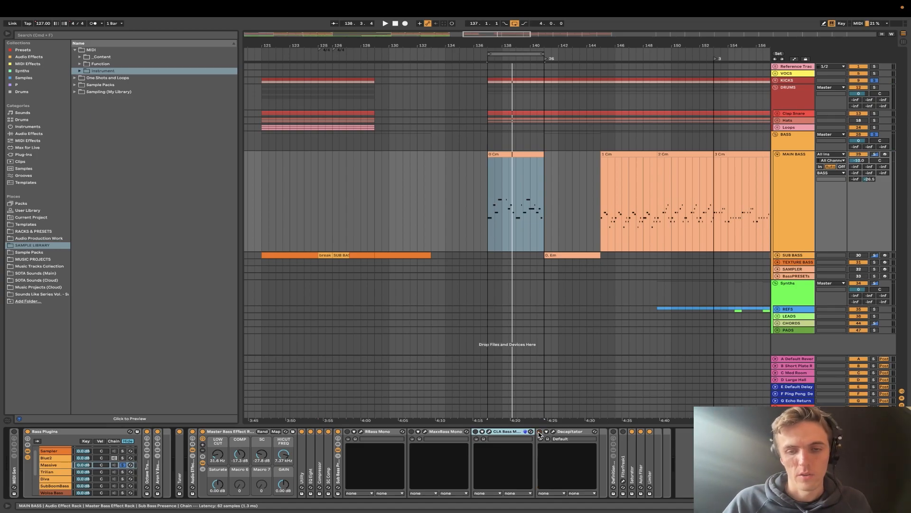
# - Fold the Sub Bass Presence rack and select the FilterFreak device in the Master Bass Effect Rack
pyautogui.doubleClick(339, 470)
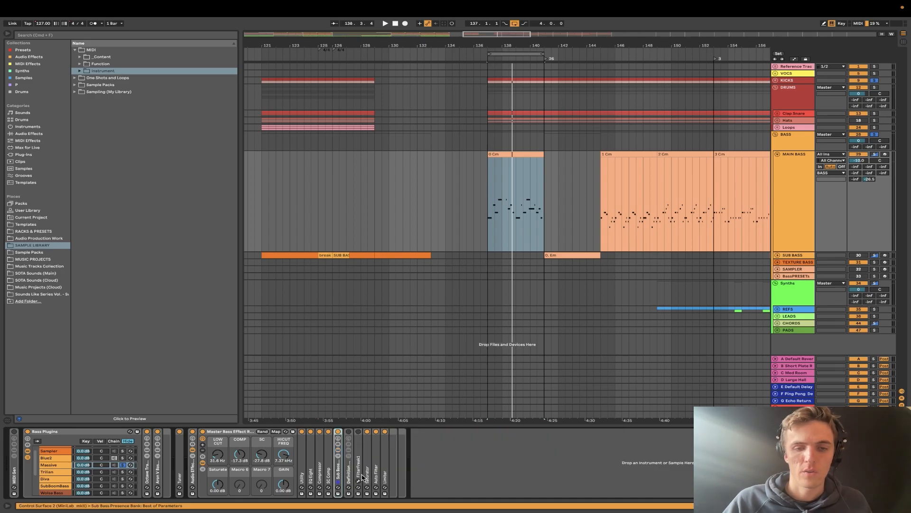
pyautogui.click(358, 469)
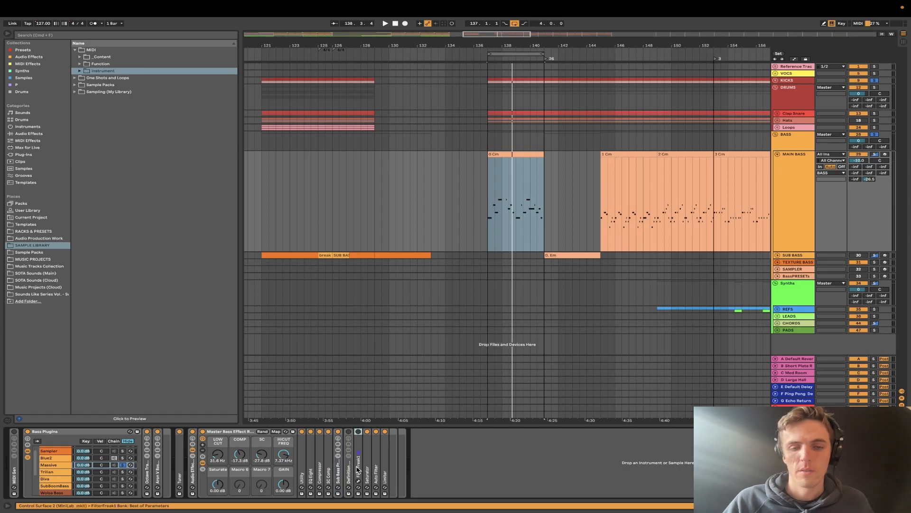
pyautogui.click(340, 471)
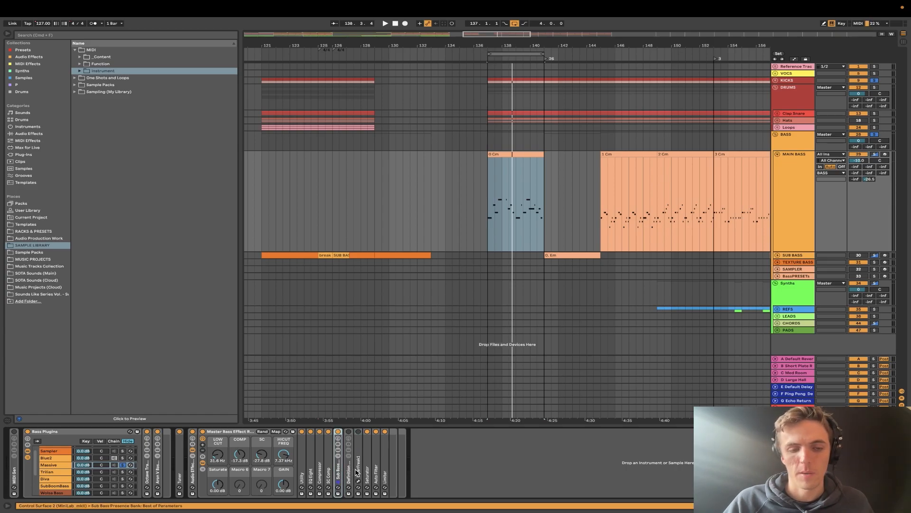
pyautogui.keyDown('shift'); pyautogui.click(358, 471); pyautogui.keyUp('shift')
pyautogui.click(358, 470)
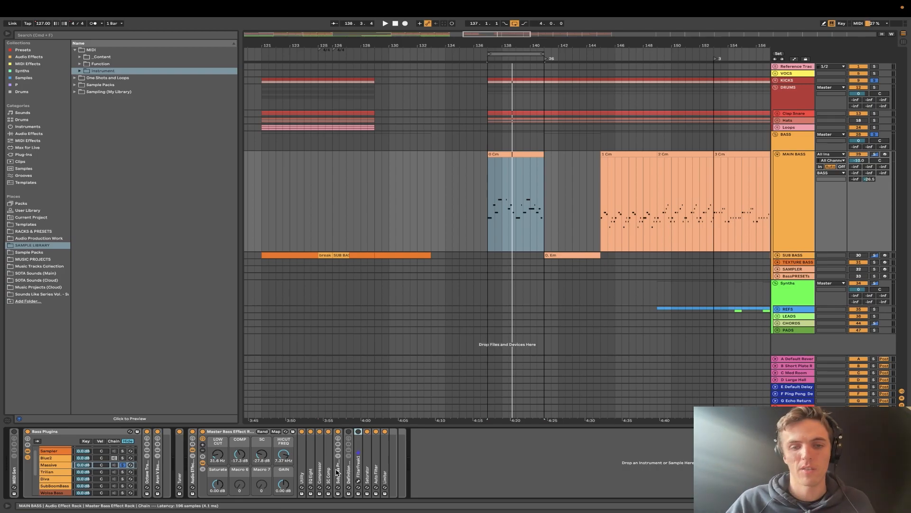
# - Fold the MAIN BASS track and compare the device chains of the BASS group, SUB BASS, and MAIN BASS
pyautogui.click(792, 171)
pyautogui.click(777, 154)
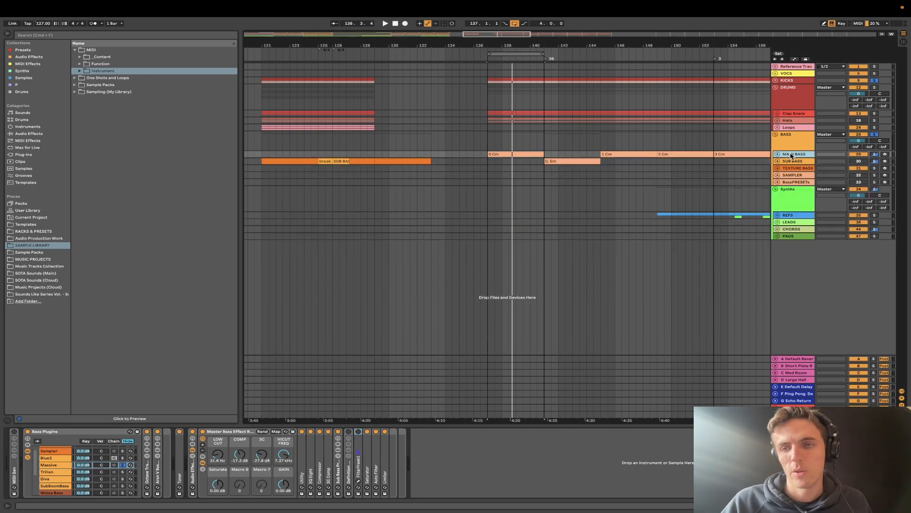
pyautogui.click(792, 145)
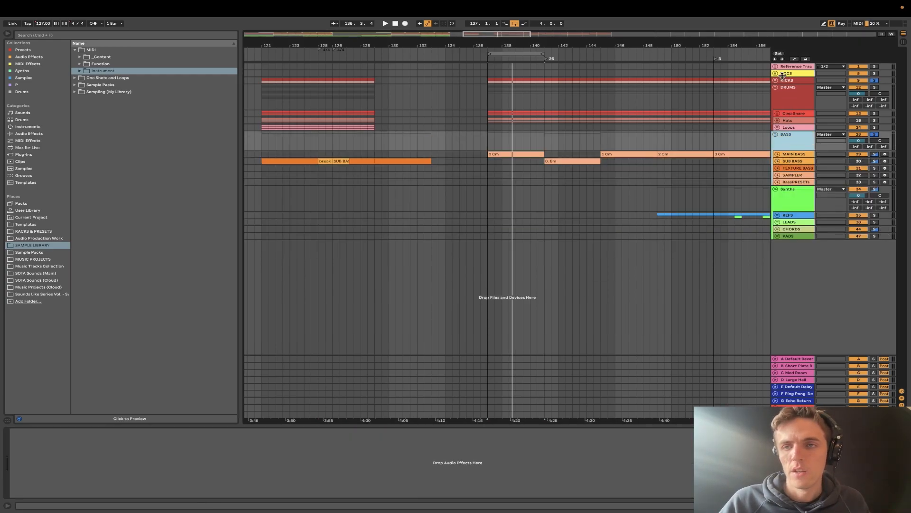
pyautogui.click(796, 161)
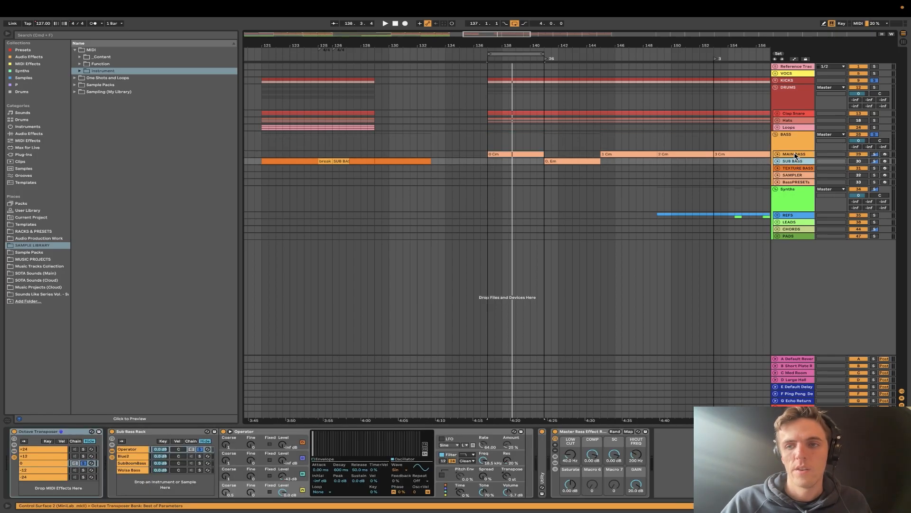
pyautogui.click(794, 153)
pyautogui.click(796, 161)
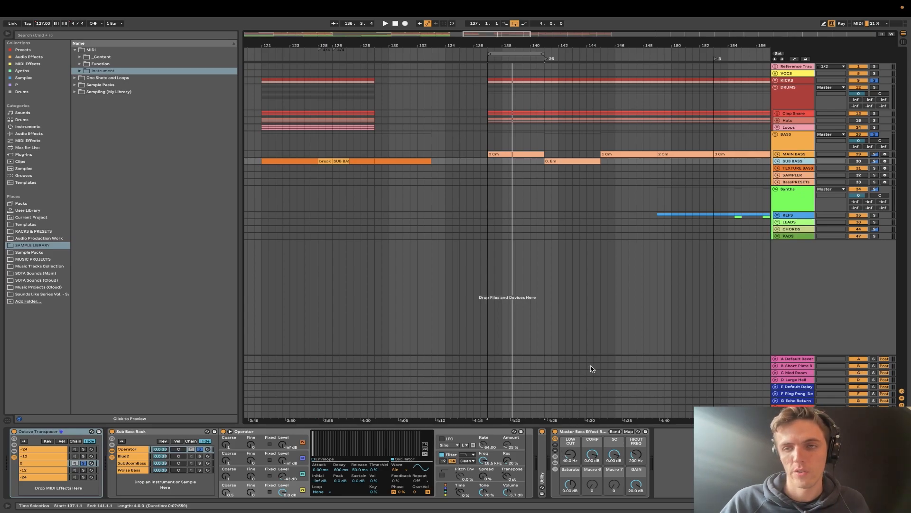
pyautogui.click(796, 155)
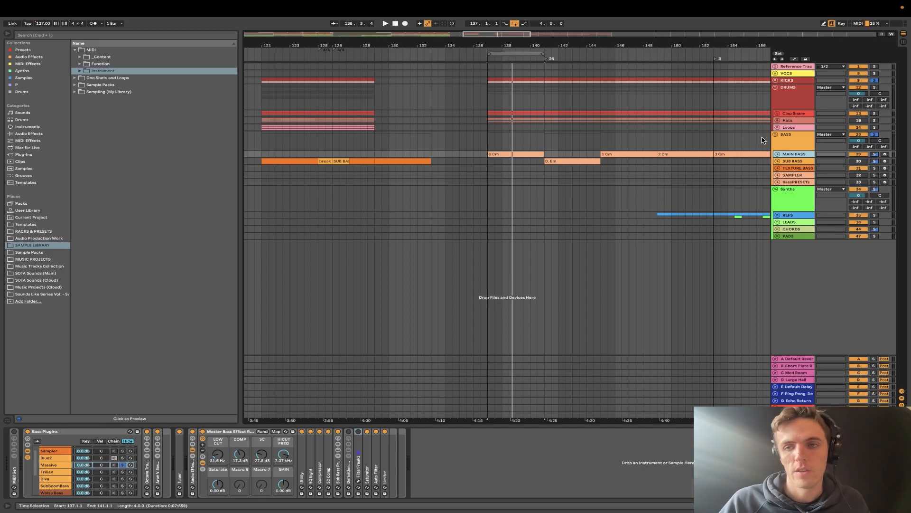
# - Fold the DRUMS and BASS groups in the arrangement
pyautogui.click(780, 136)
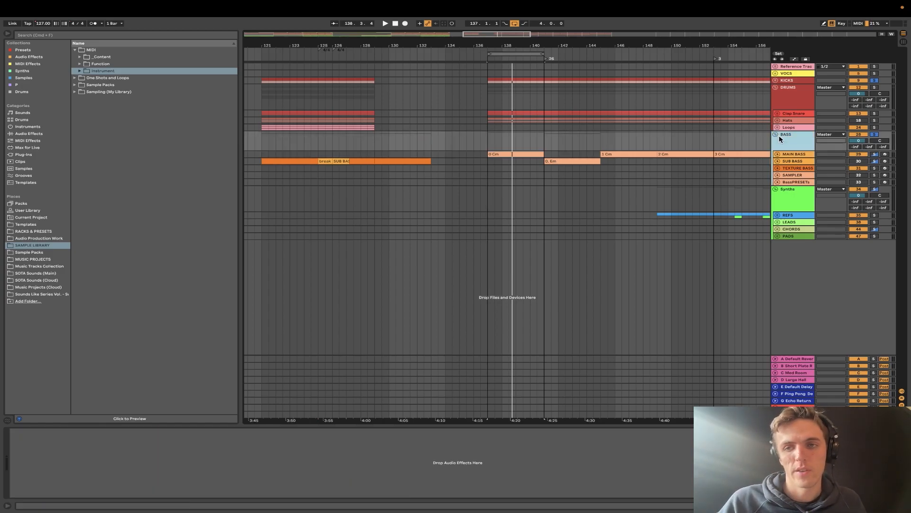
pyautogui.click(788, 82)
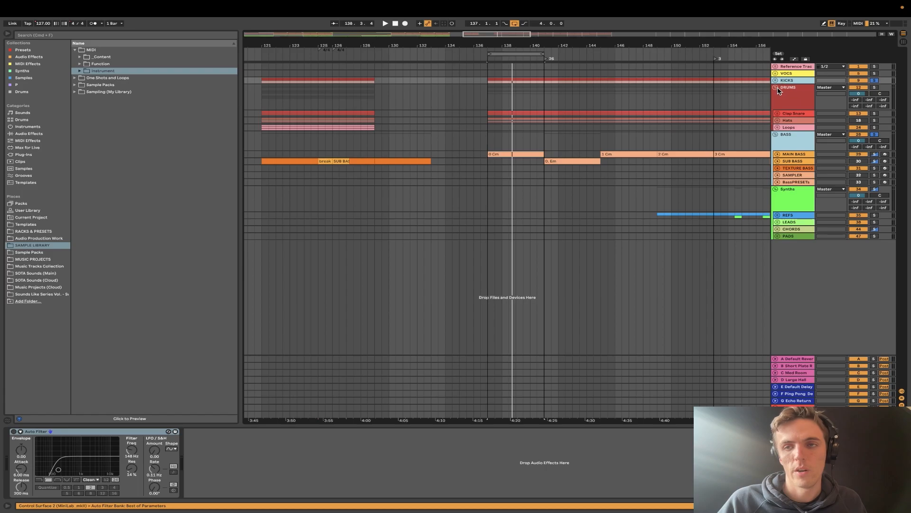
pyautogui.click(776, 88)
pyautogui.click(789, 98)
pyautogui.click(791, 113)
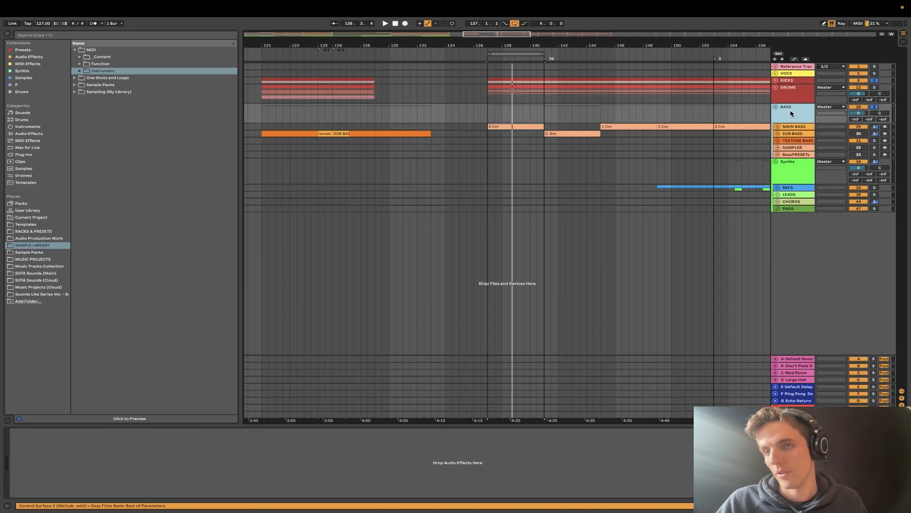
pyautogui.click(776, 107)
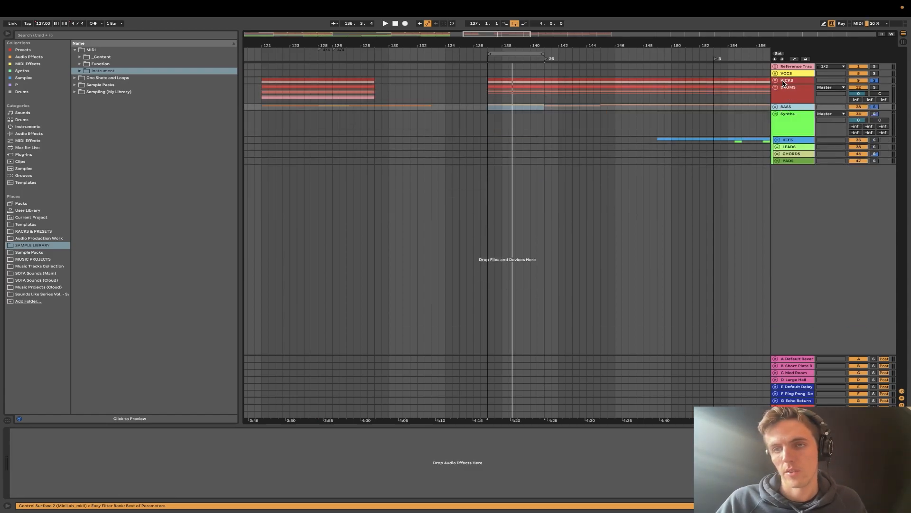
# - Select the KICKS and BASS groups together to relate their roles around the DRUMS group
pyautogui.click(784, 82)
pyautogui.click(787, 107)
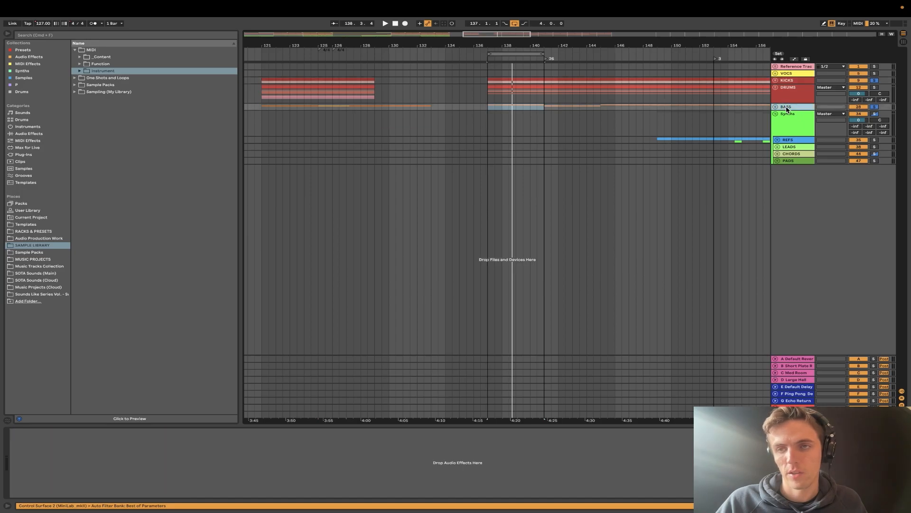
pyautogui.click(784, 81)
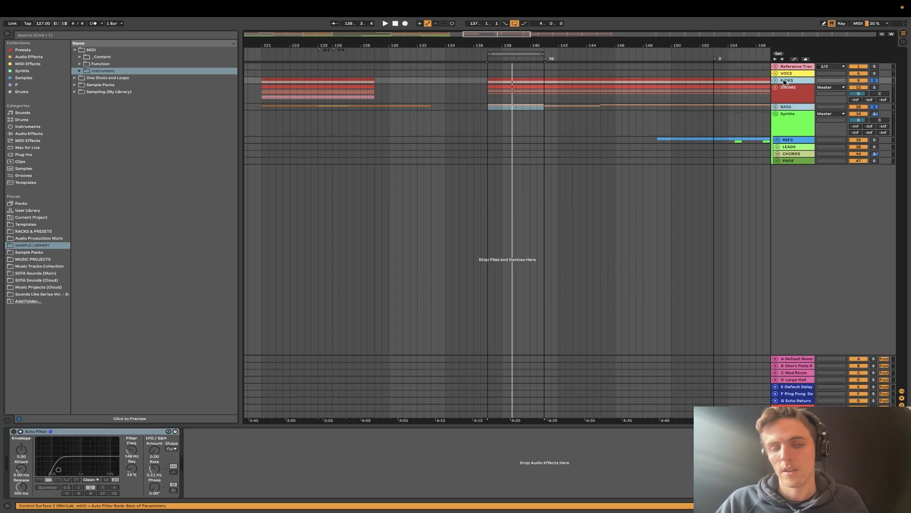
pyautogui.click(785, 90)
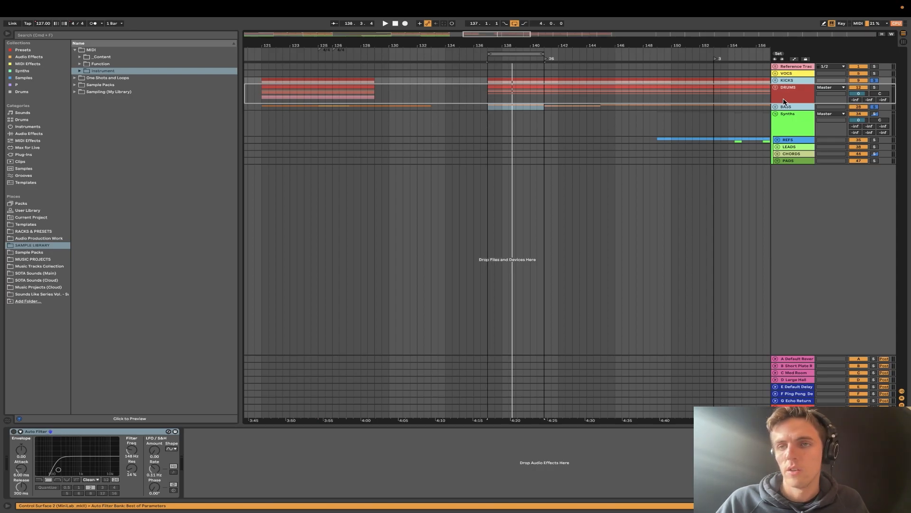
pyautogui.moveTo(783, 99); pyautogui.dragTo(782, 93)
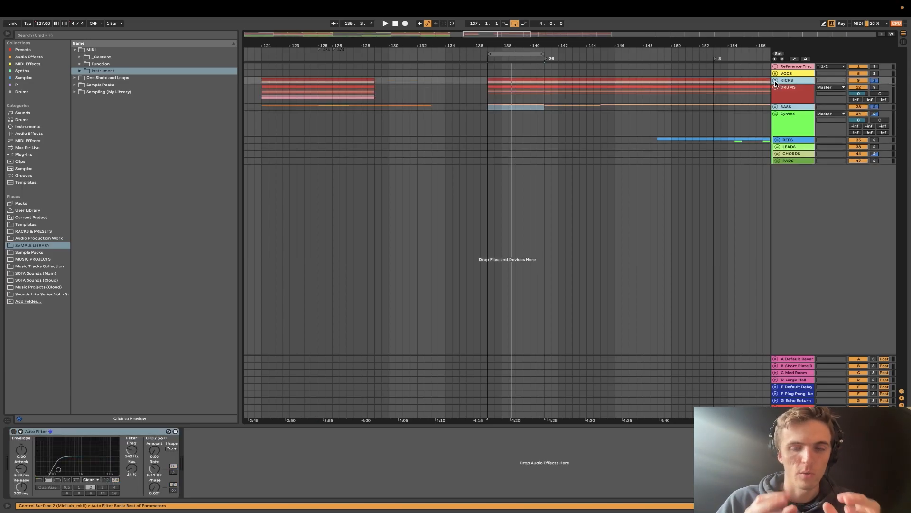
# - Unfold the KICKS and BASS groups to examine their tracks, fold both again, and select the BASS group
pyautogui.click(776, 82)
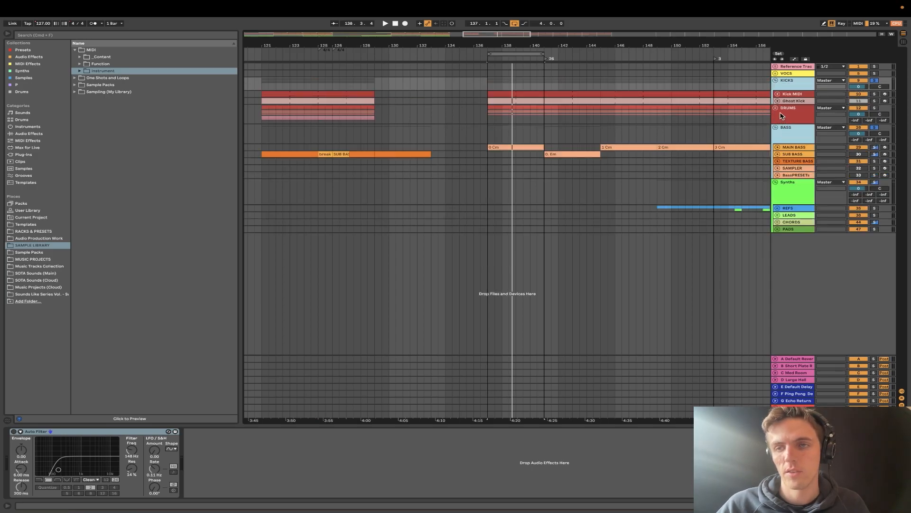
pyautogui.click(784, 131)
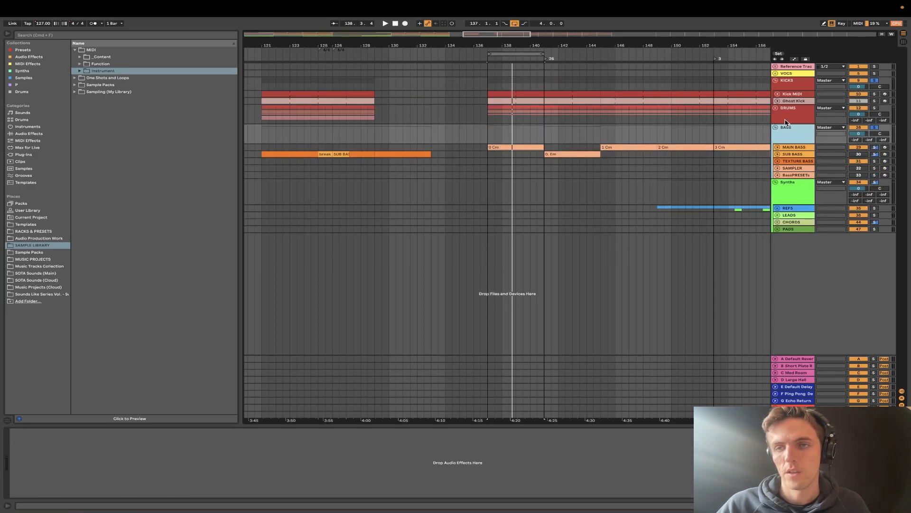
pyautogui.click(783, 85)
pyautogui.click(775, 80)
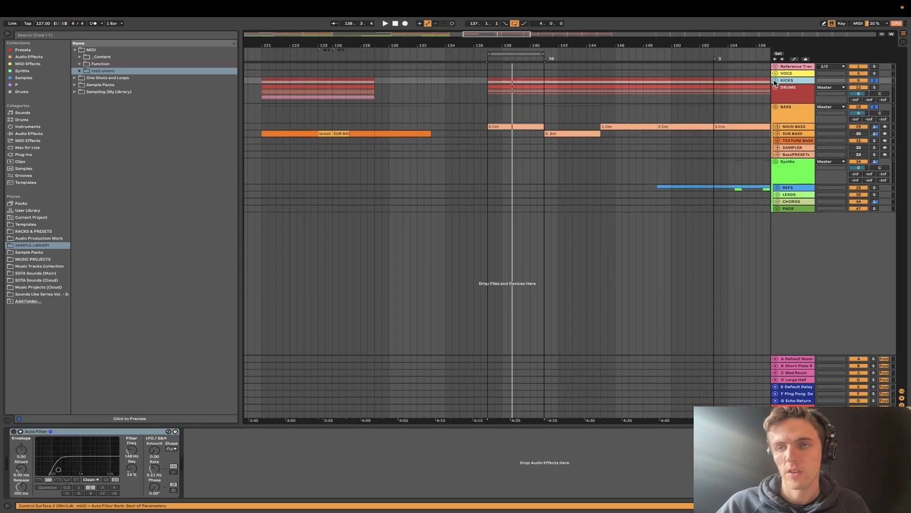
pyautogui.click(776, 107)
pyautogui.click(786, 108)
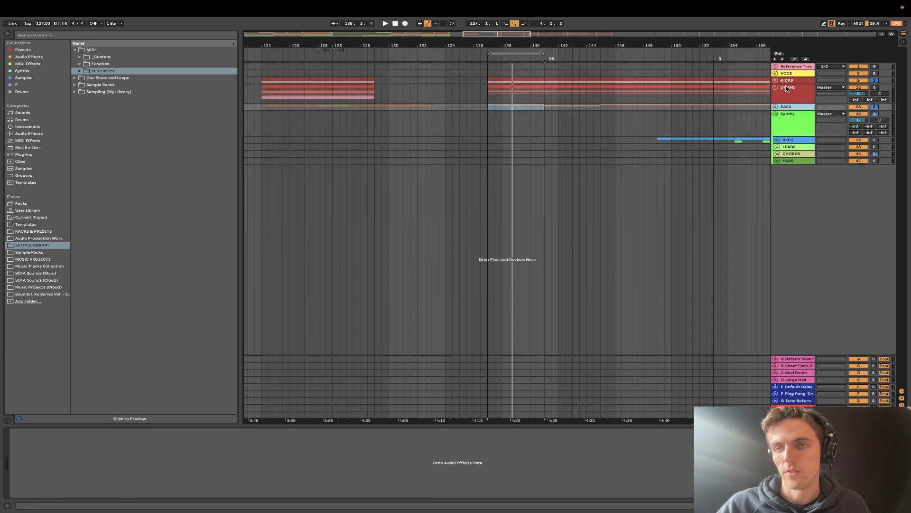
# - Move the KICKS and BASS groups below the synth tracks with KICKS above BASS, and fold the Synths group
pyautogui.moveTo(786, 107); pyautogui.dragTo(801, 236)
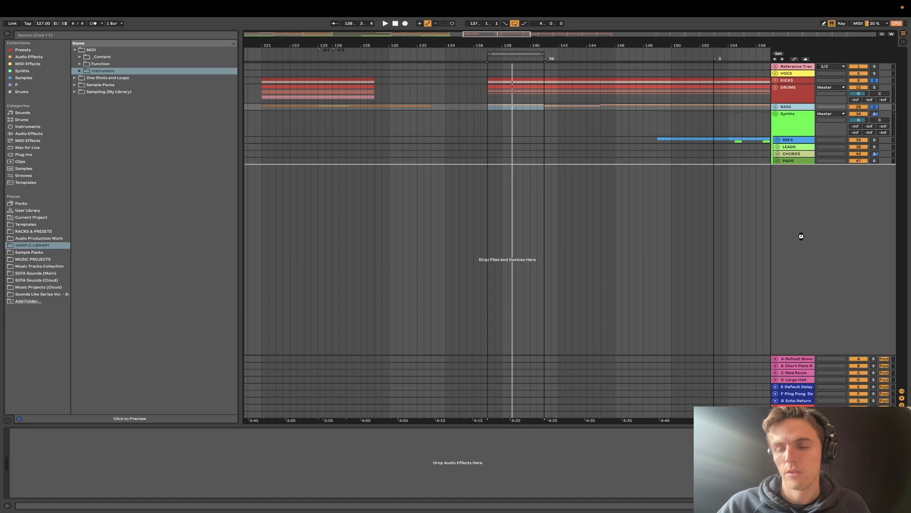
pyautogui.moveTo(789, 112); pyautogui.dragTo(795, 208)
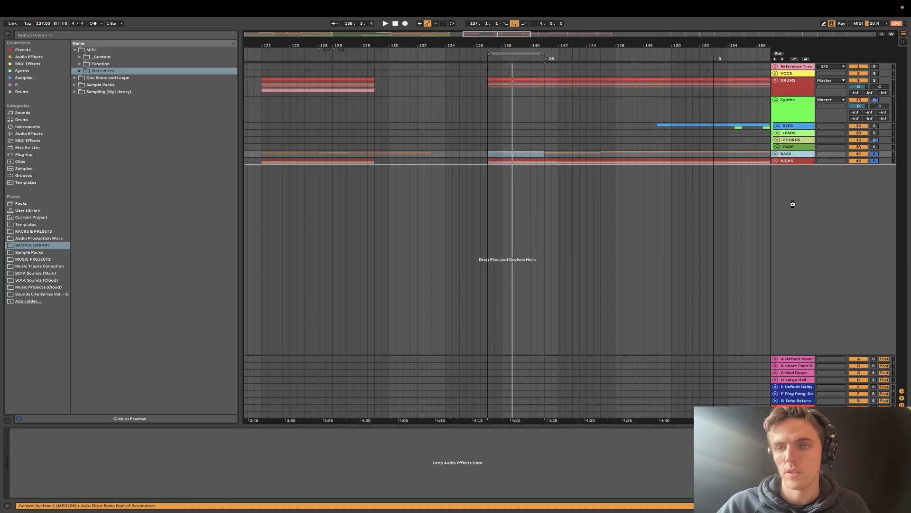
pyautogui.moveTo(780, 149); pyautogui.dragTo(779, 149)
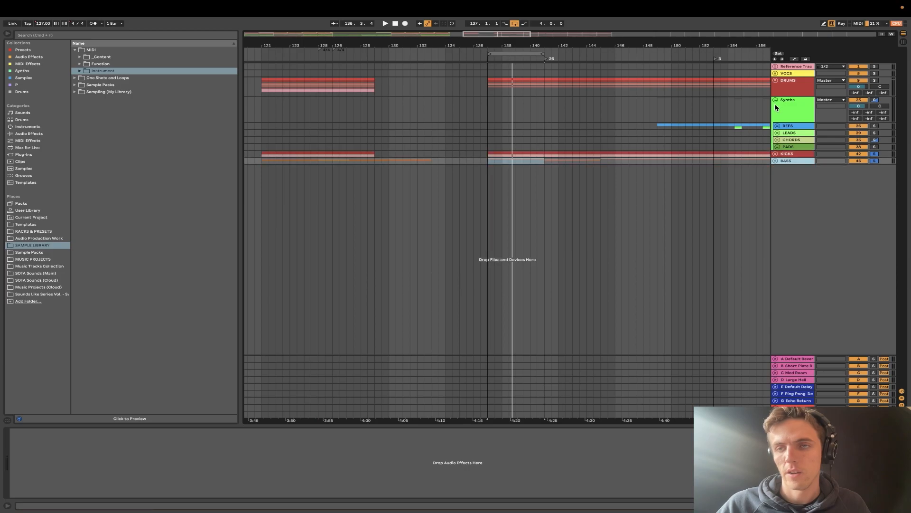
pyautogui.click(775, 100)
# - Group the KICKS and BASS groups together and name the new group LOW END BUS
pyautogui.click(786, 120)
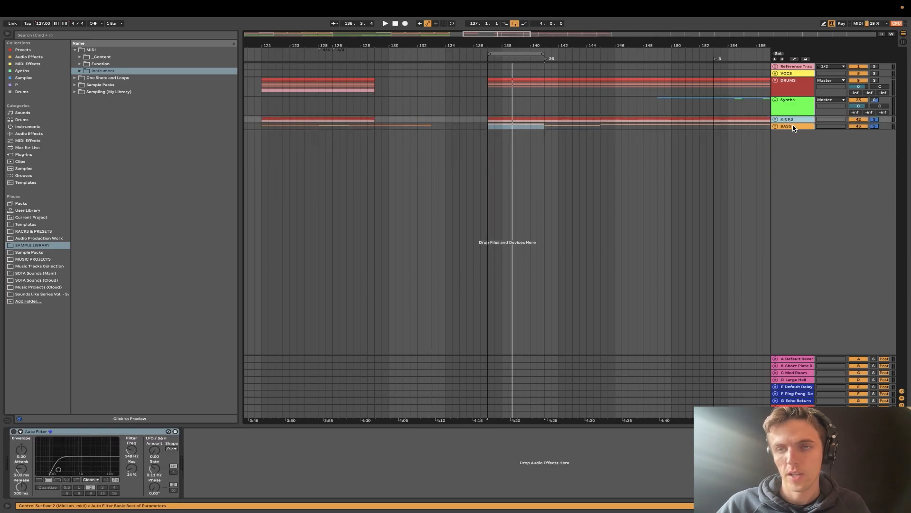
pyautogui.click(793, 127)
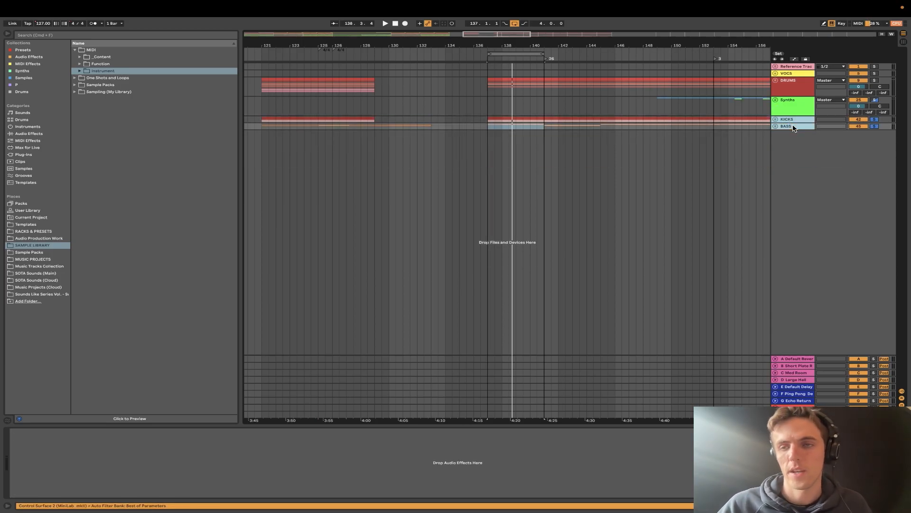
pyautogui.press('super+g')
pyautogui.press('super+r')
pyautogui.write('LOW')
pyautogui.press('Return')
pyautogui.write('END BUS')
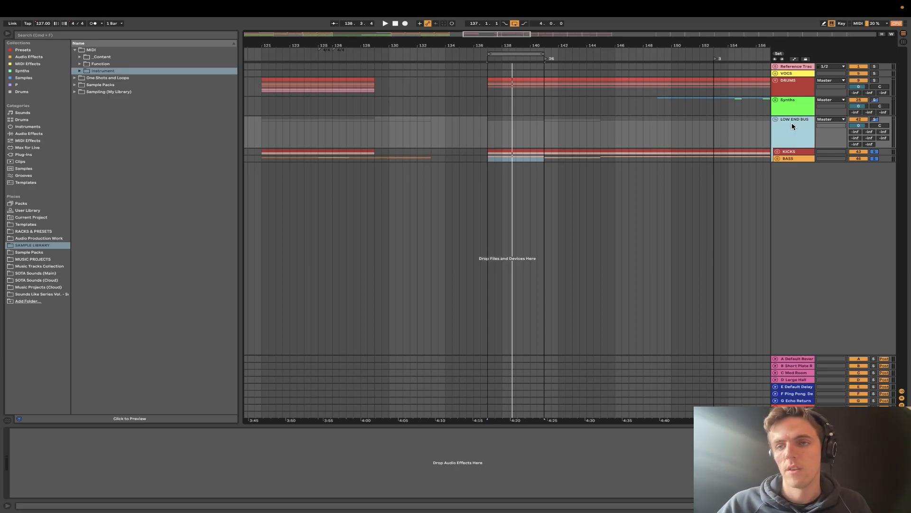
# - Solo the LOW END BUS group, select it, and play the looped section
pyautogui.click(875, 120)
pyautogui.click(802, 153)
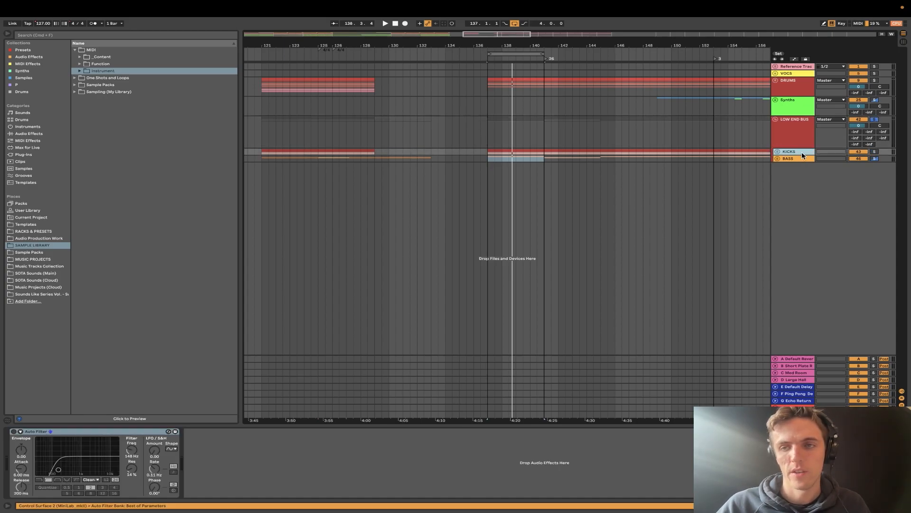
pyautogui.click(786, 129)
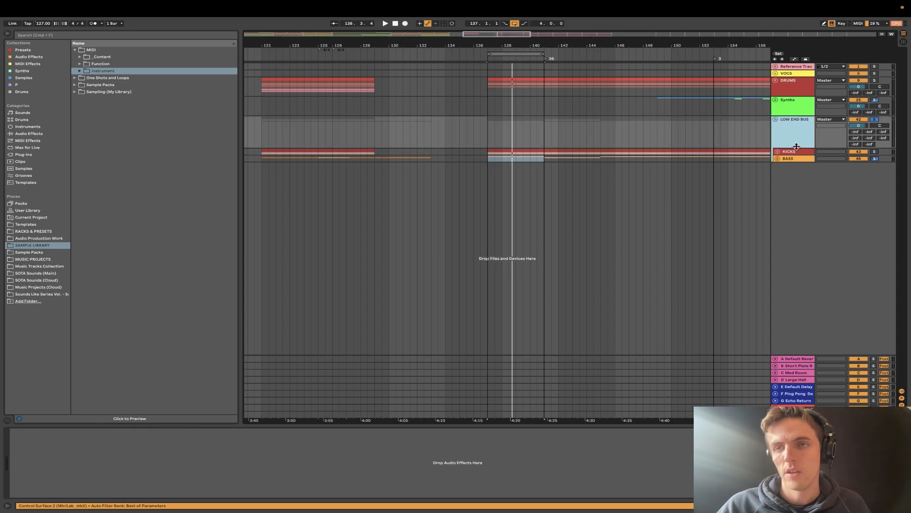
pyautogui.click(792, 132)
pyautogui.click(802, 131)
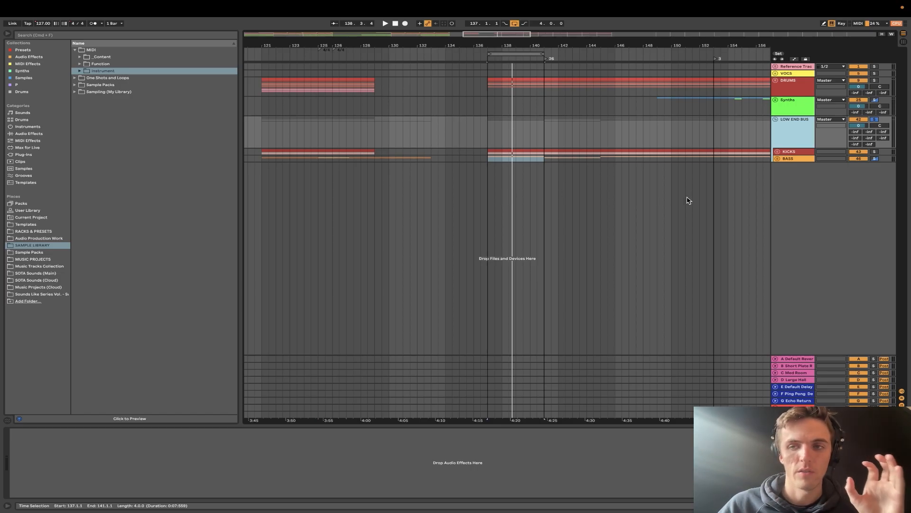
pyautogui.press('space')
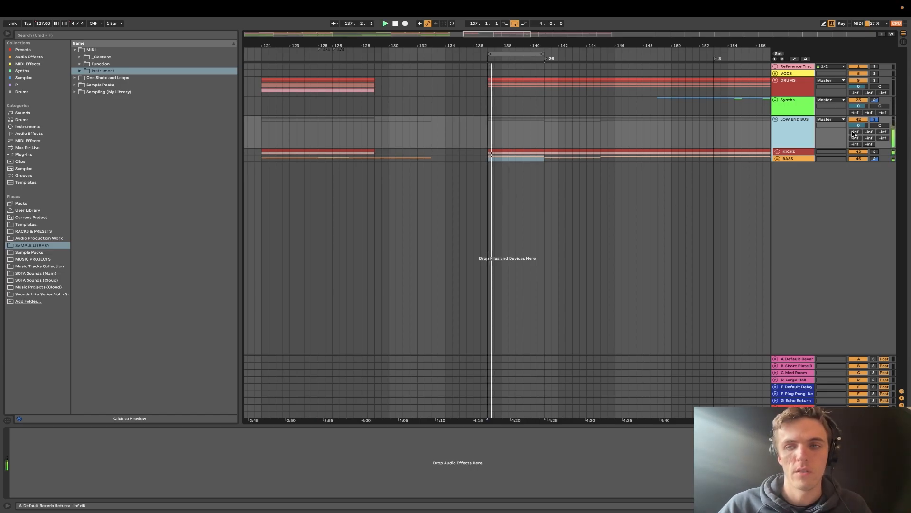
# - Add a Glue Compressor to LOW END BUS and set its threshold to -18.0 dB and makeup to 1.80 dB during playback
pyautogui.click(48, 134)
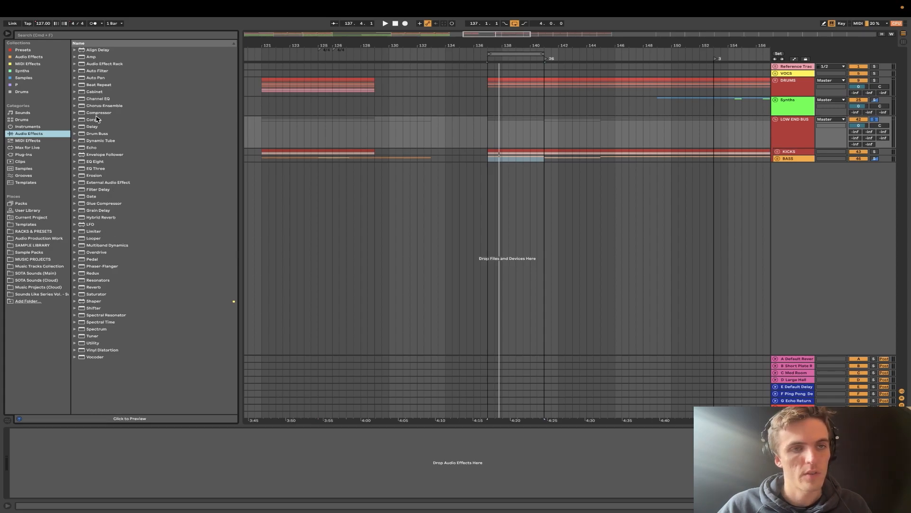
pyautogui.moveTo(95, 201); pyautogui.dragTo(132, 451)
pyautogui.press('space')
pyautogui.moveTo(58, 480)
pyautogui.mouseDown()
pyautogui.moveTo(58, 509)
pyautogui.moveTo(83, 465)
pyautogui.moveTo(58, 477)
pyautogui.moveTo(59, 487)
pyautogui.moveTo(83, 490)
pyautogui.moveTo(57, 472)
pyautogui.mouseUp()
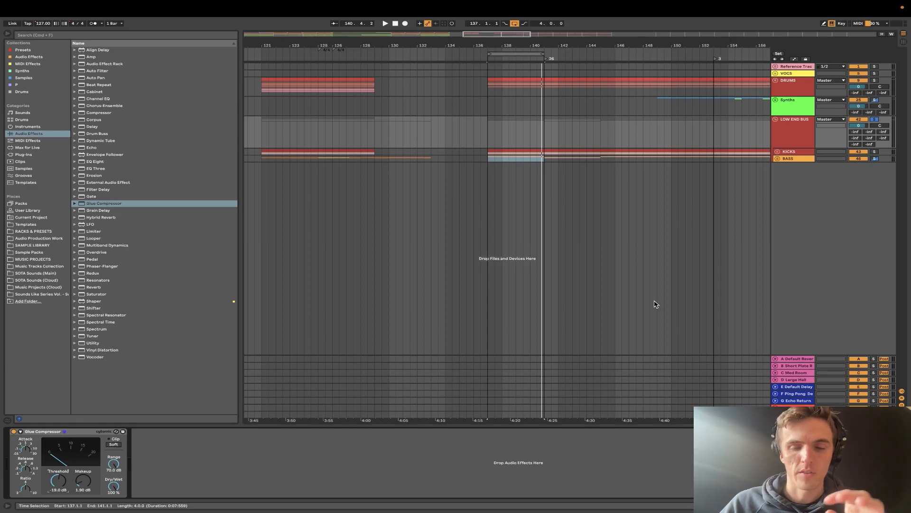
# - Add a Saturator after the Glue Compressor on LOW END BUS, set its drive to 4.00 dB, and audition the loop
pyautogui.click(792, 141)
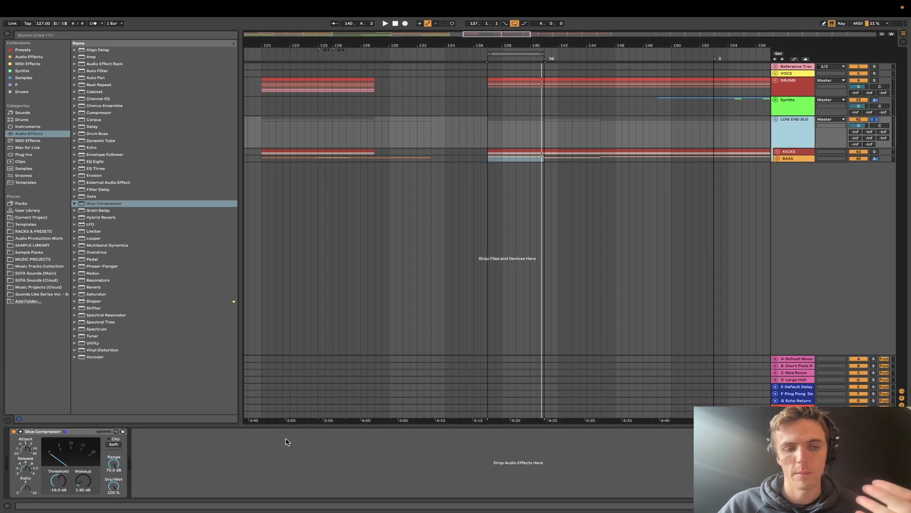
pyautogui.click(264, 458)
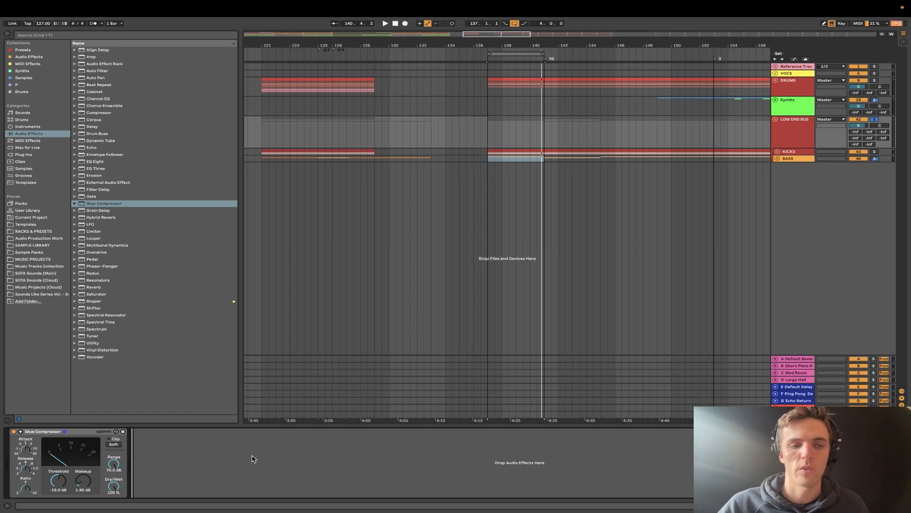
pyautogui.moveTo(98, 294); pyautogui.dragTo(145, 450)
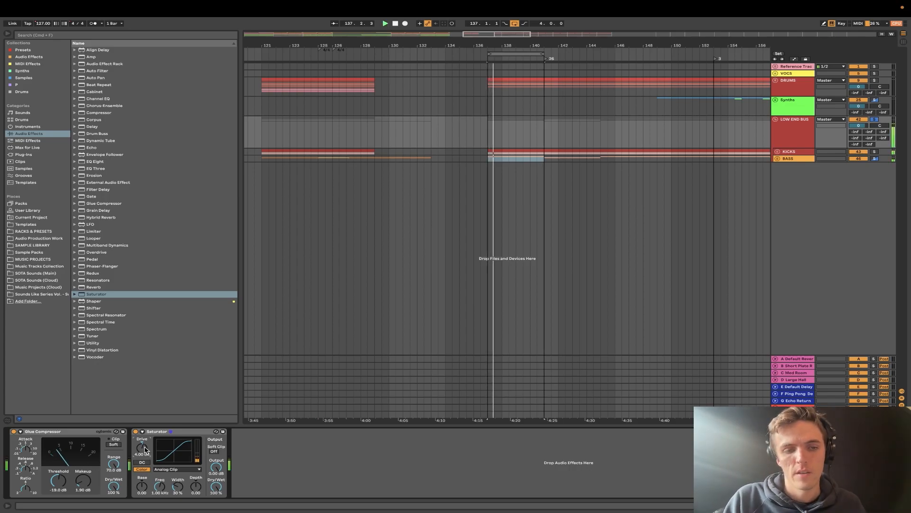
pyautogui.press('space')
pyautogui.click(156, 433)
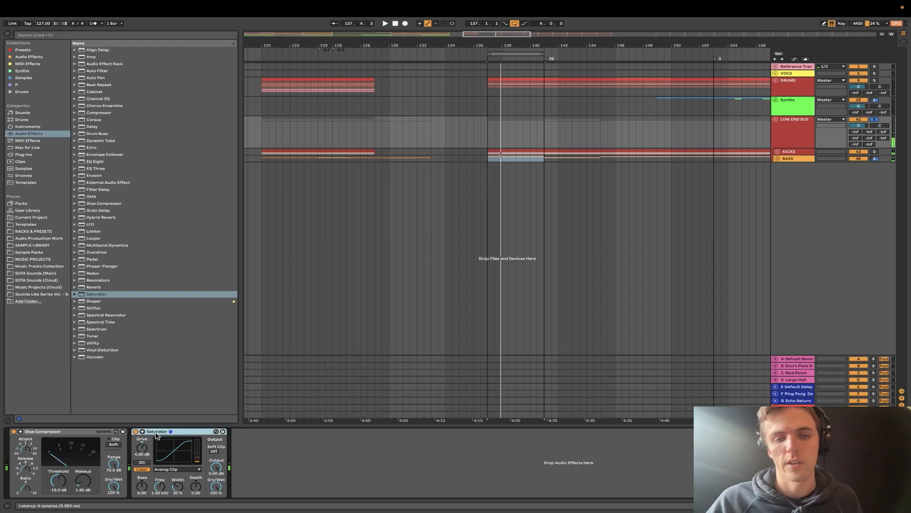